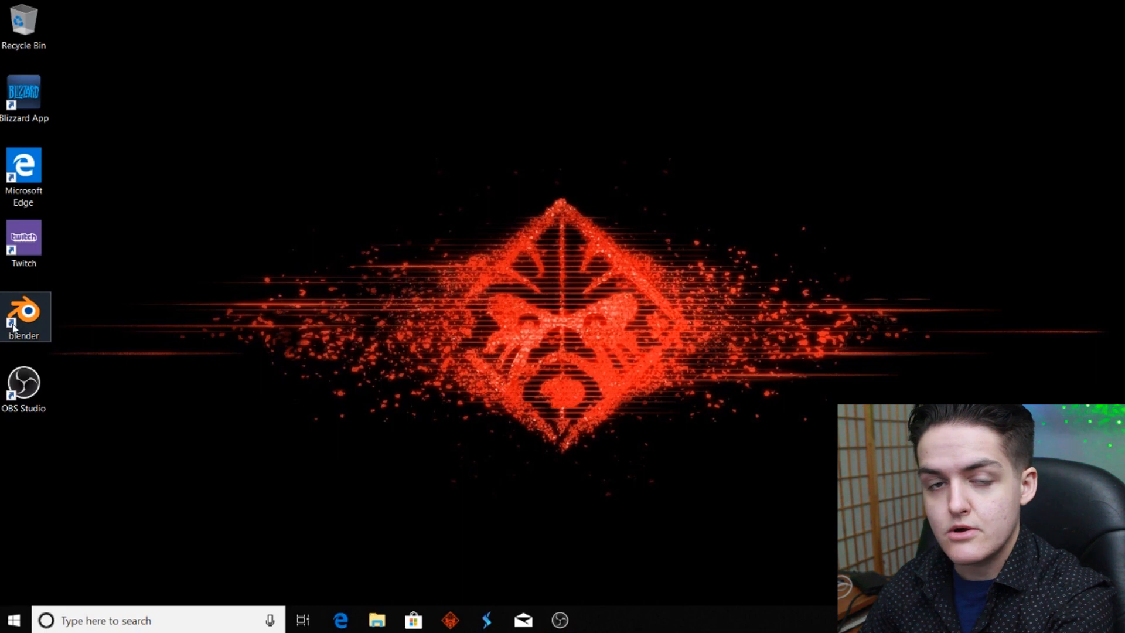
Step: Launch Blender from the desktop and dismiss its splash screen
double_click(13, 327)
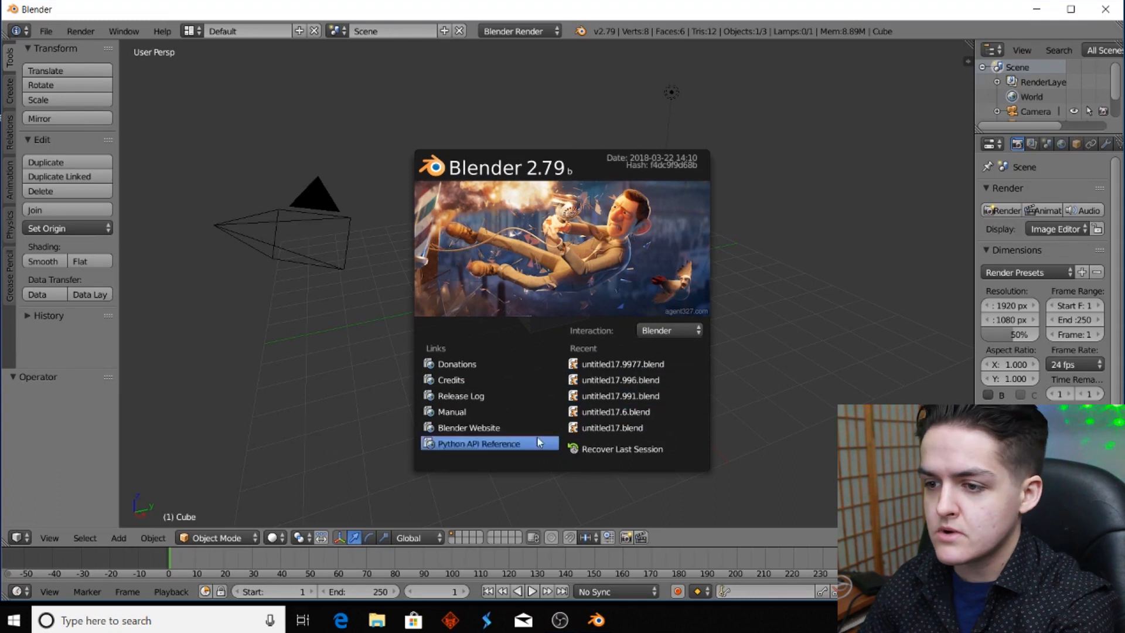
click(785, 144)
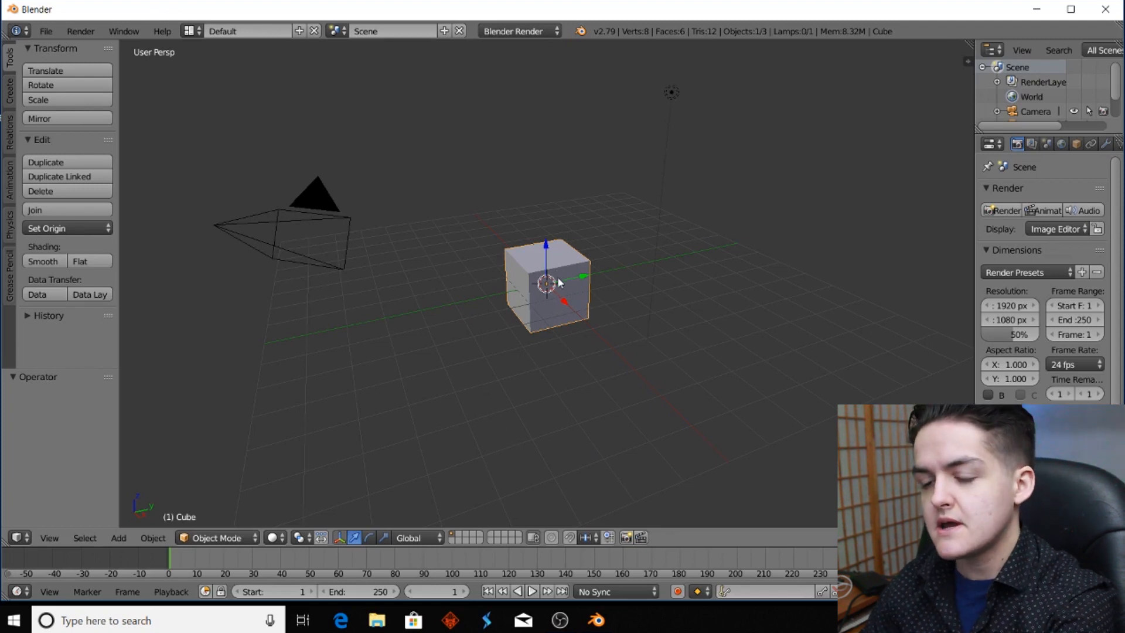
Step: Reposition the 3D cursor at several spots around the cube, ending above it on the camera's side
click(386, 338)
click(552, 119)
click(751, 171)
click(450, 296)
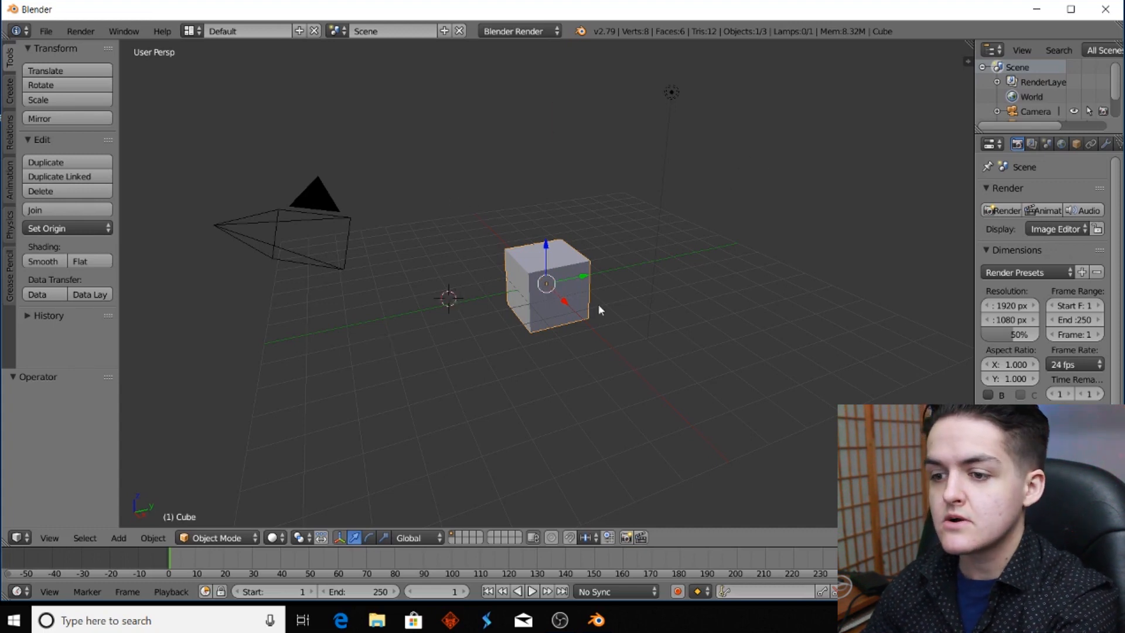
click(656, 311)
click(451, 176)
click(447, 318)
click(660, 232)
click(467, 167)
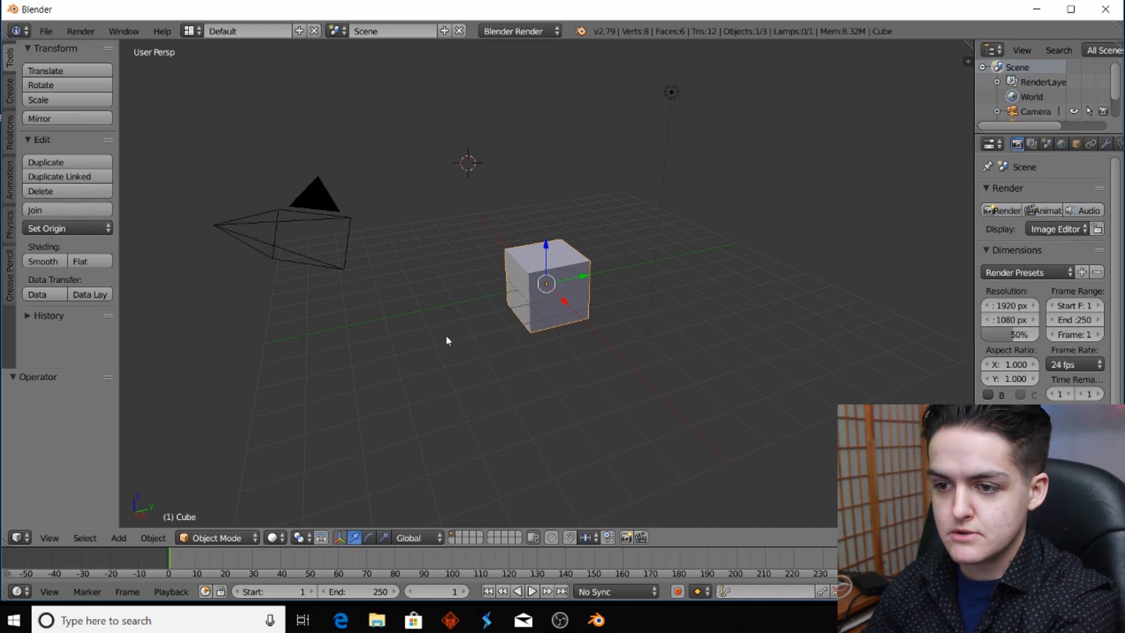
click(445, 336)
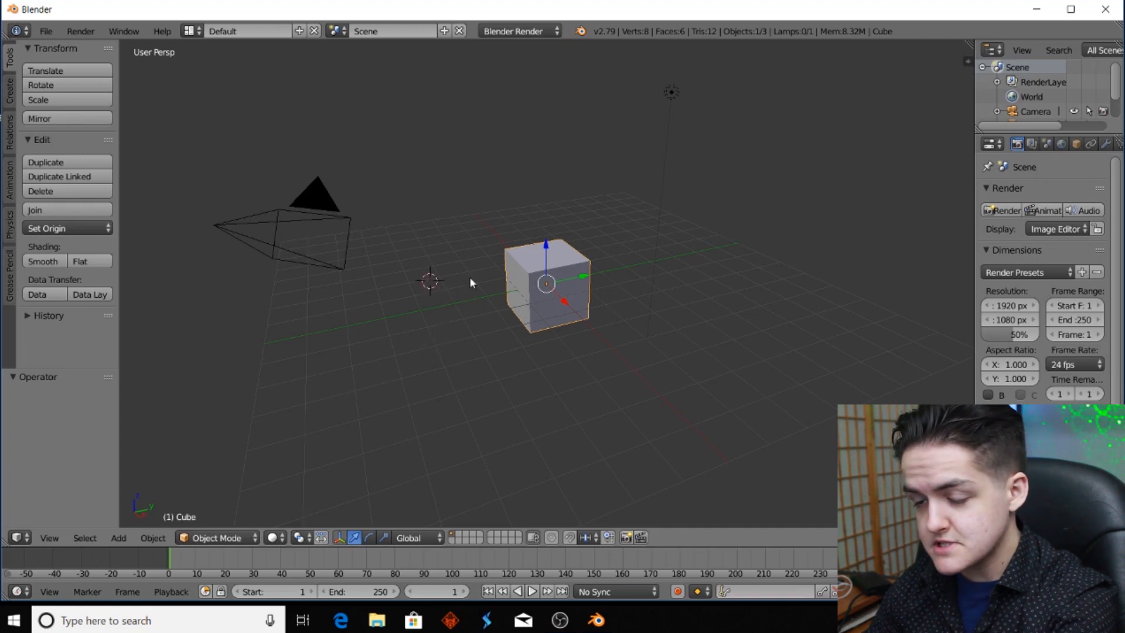
click(536, 216)
click(462, 133)
click(439, 244)
click(573, 113)
click(430, 167)
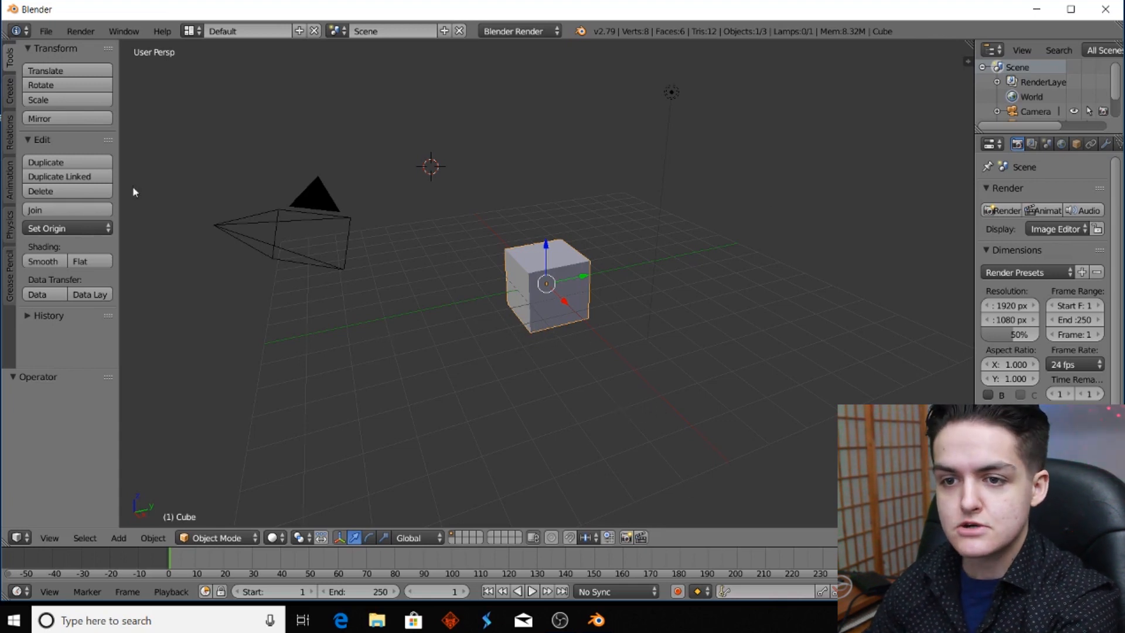
Step: Set Select With to Left in the input preferences, save the user settings and close the preferences
click(51, 32)
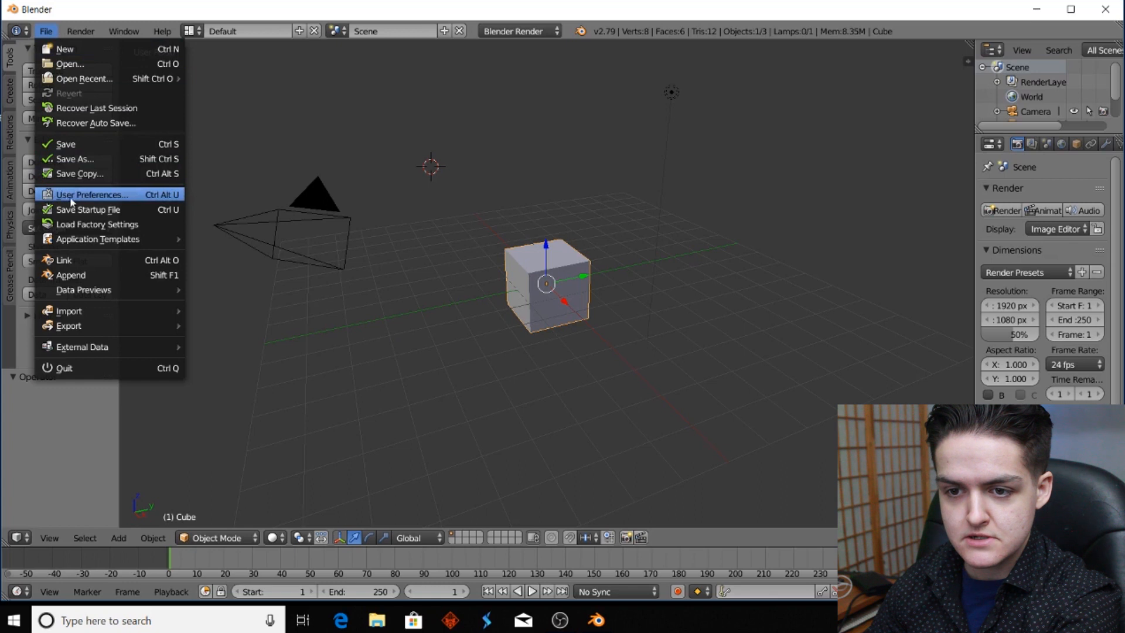
click(108, 196)
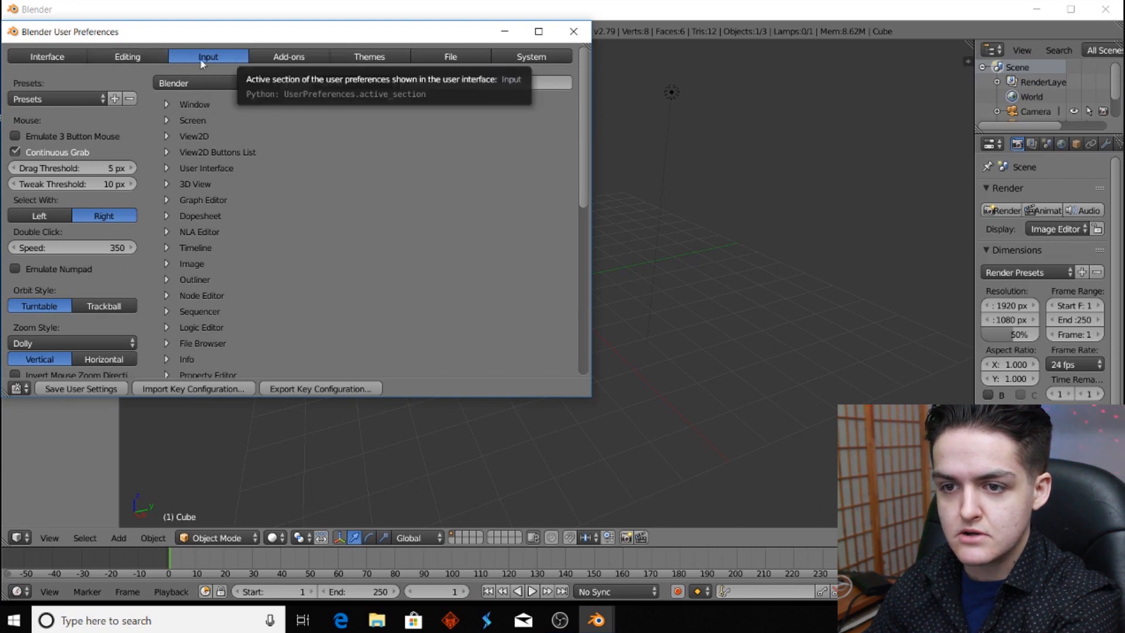
click(378, 57)
click(185, 57)
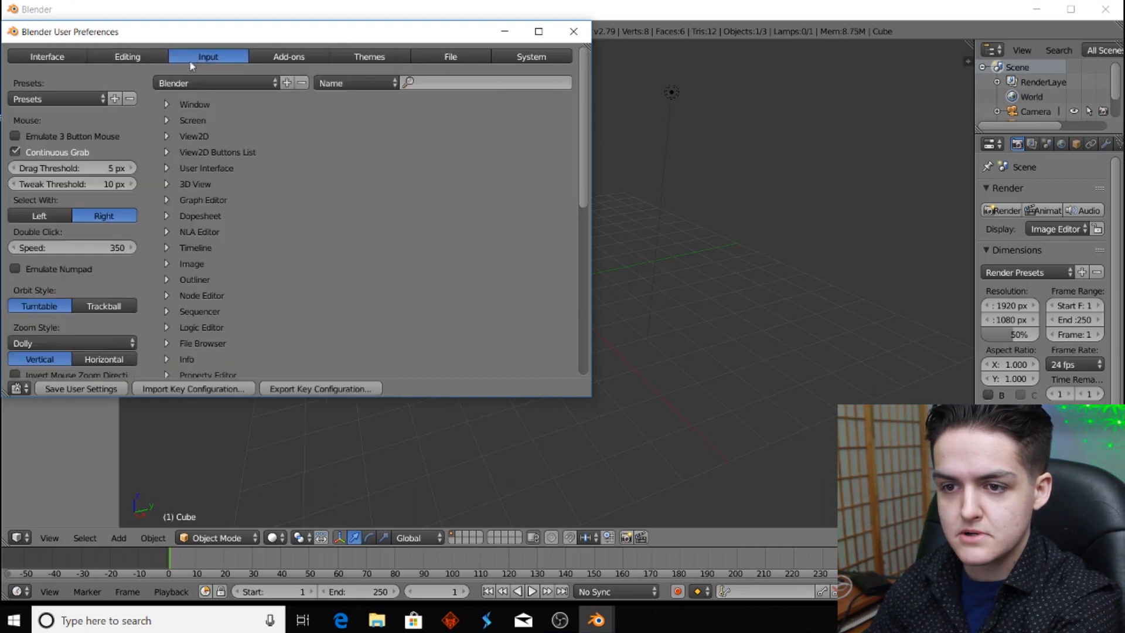
click(43, 217)
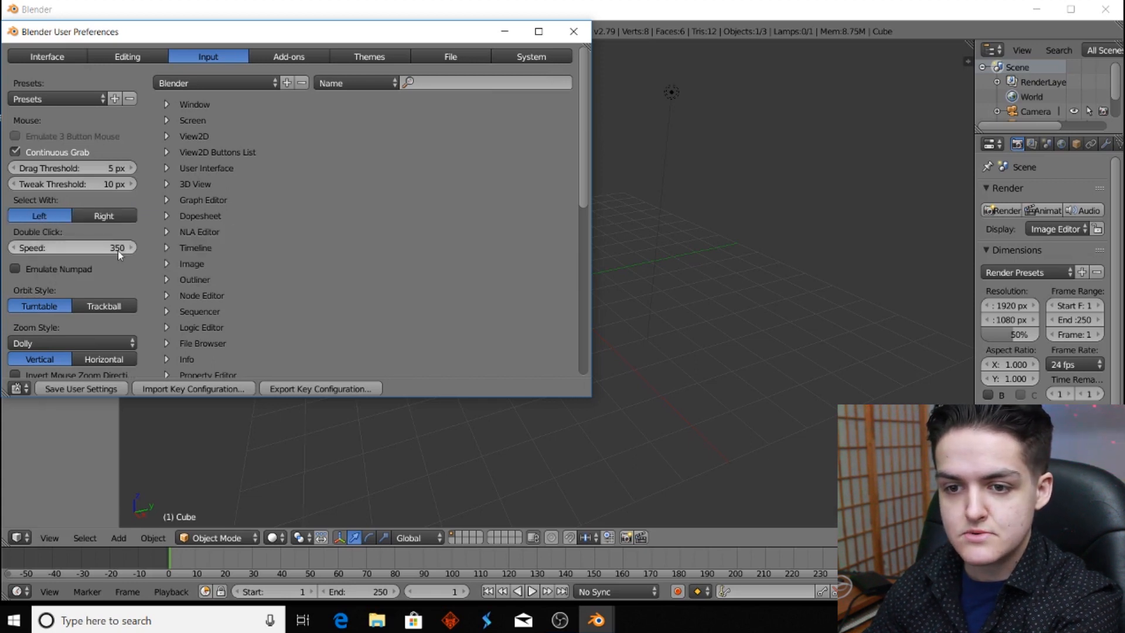
click(70, 388)
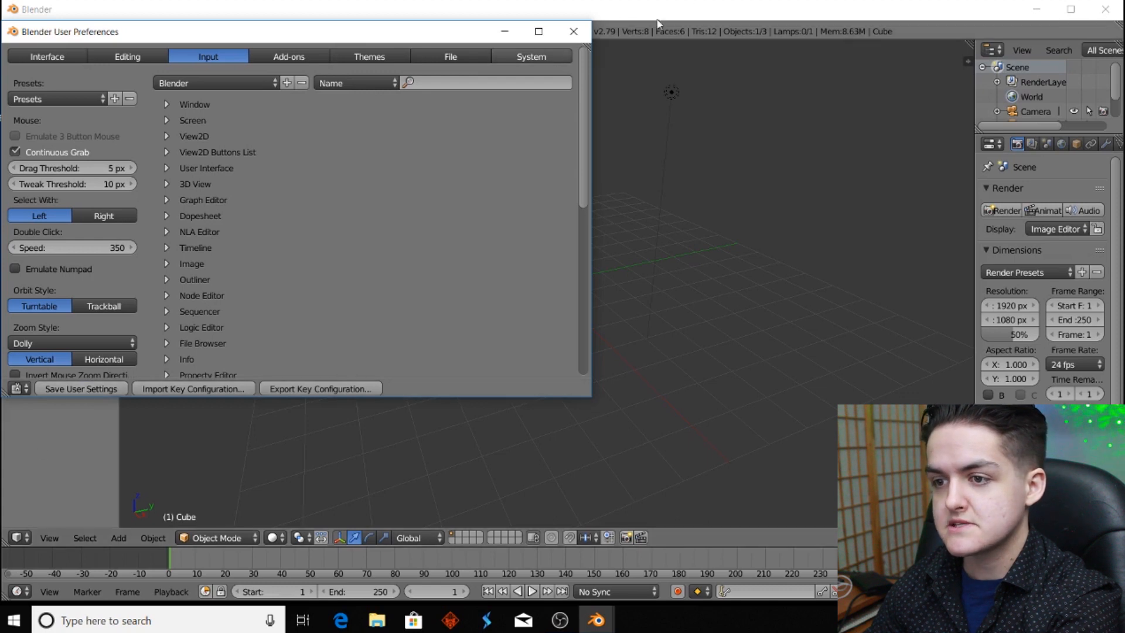
click(573, 31)
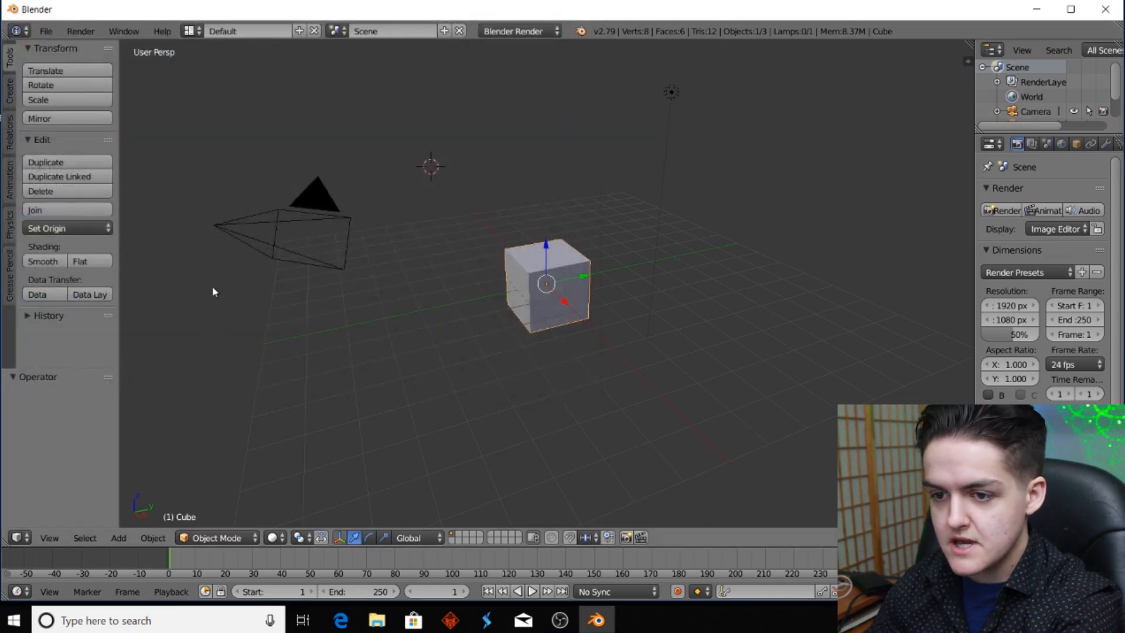
Step: Select the camera, the lamp and the cube in turn several times, ending with the cube selected
right_click(316, 196)
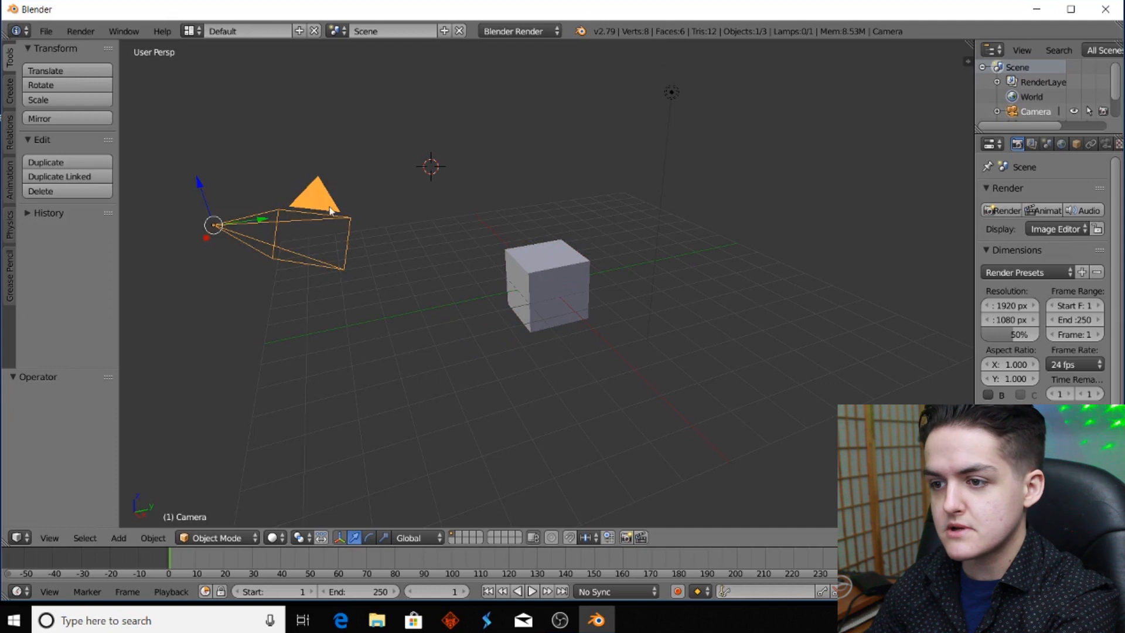
right_click(672, 91)
right_click(545, 284)
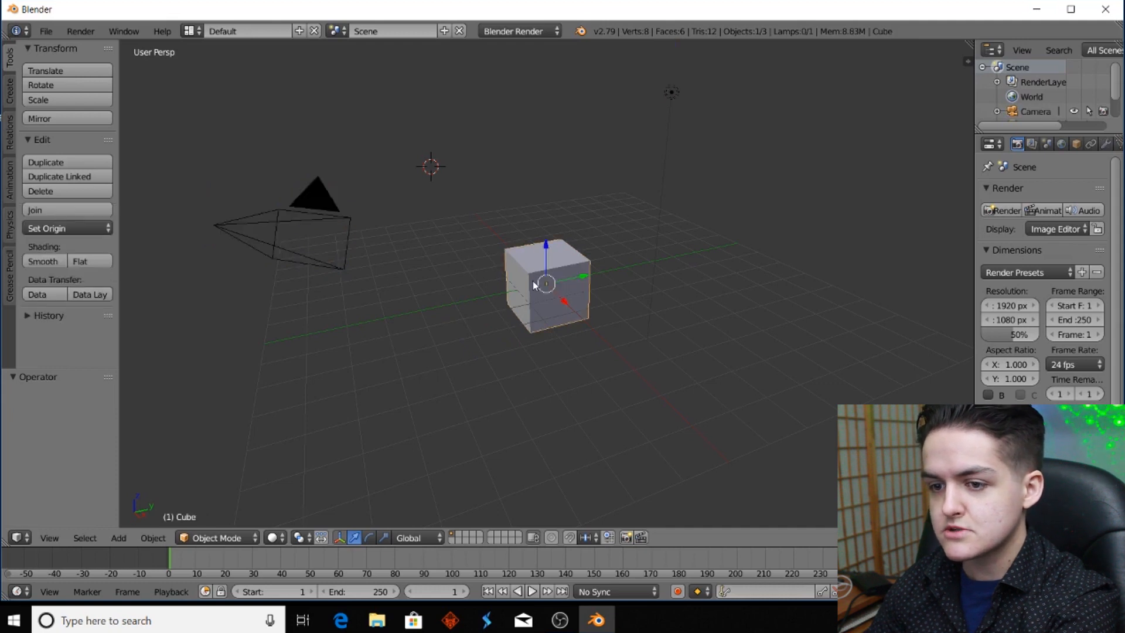
right_click(316, 196)
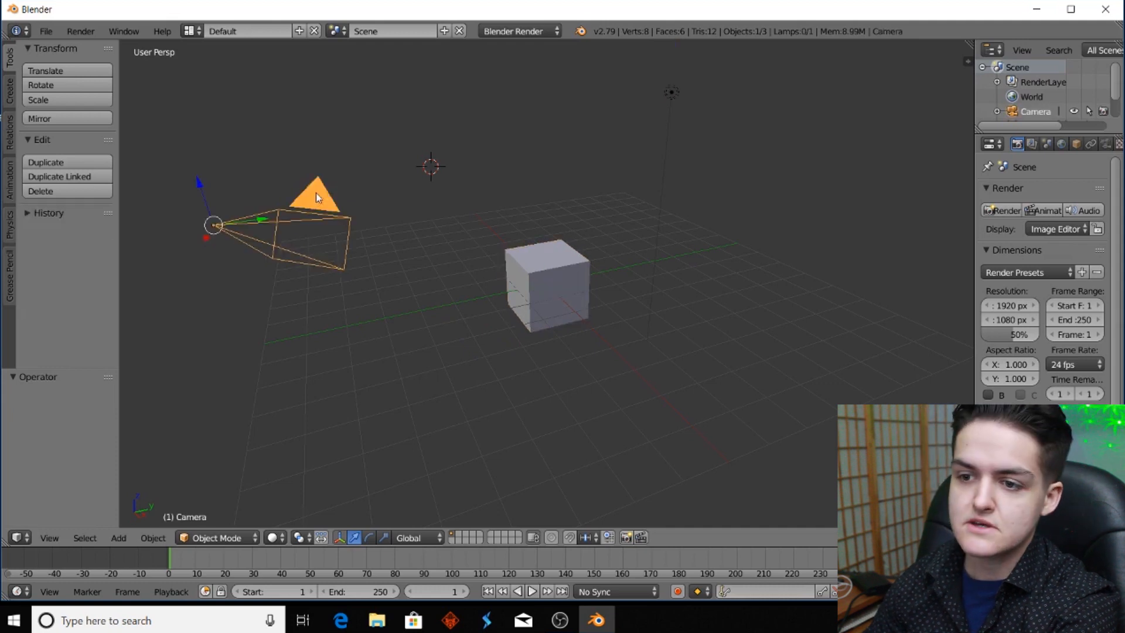
right_click(674, 94)
right_click(544, 266)
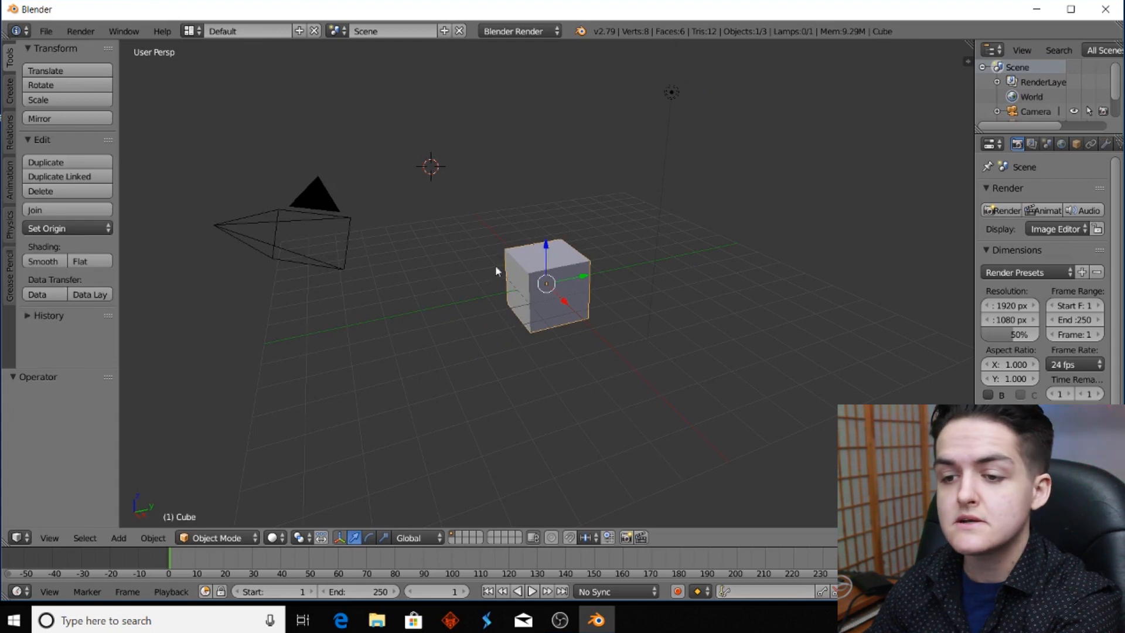
right_click(316, 193)
right_click(547, 281)
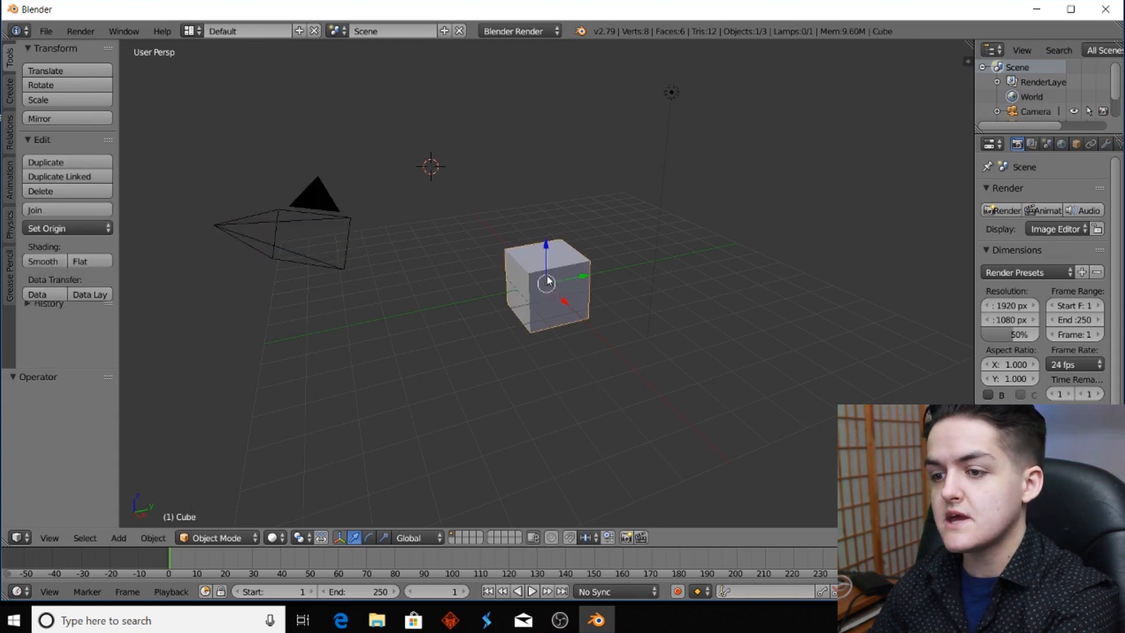
right_click(349, 193)
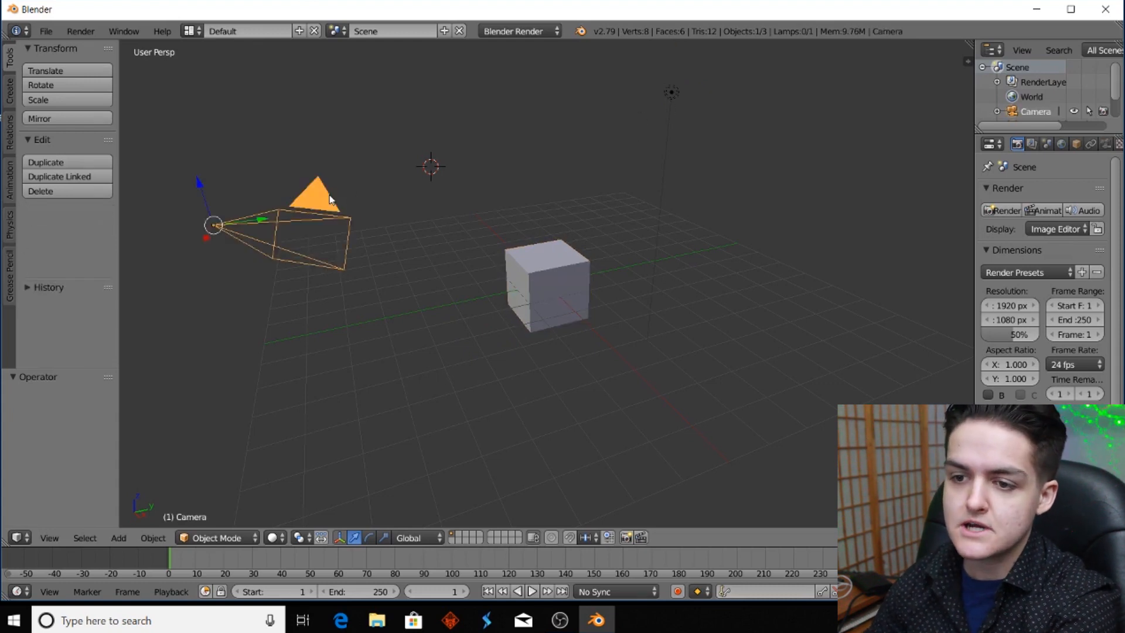
right_click(557, 279)
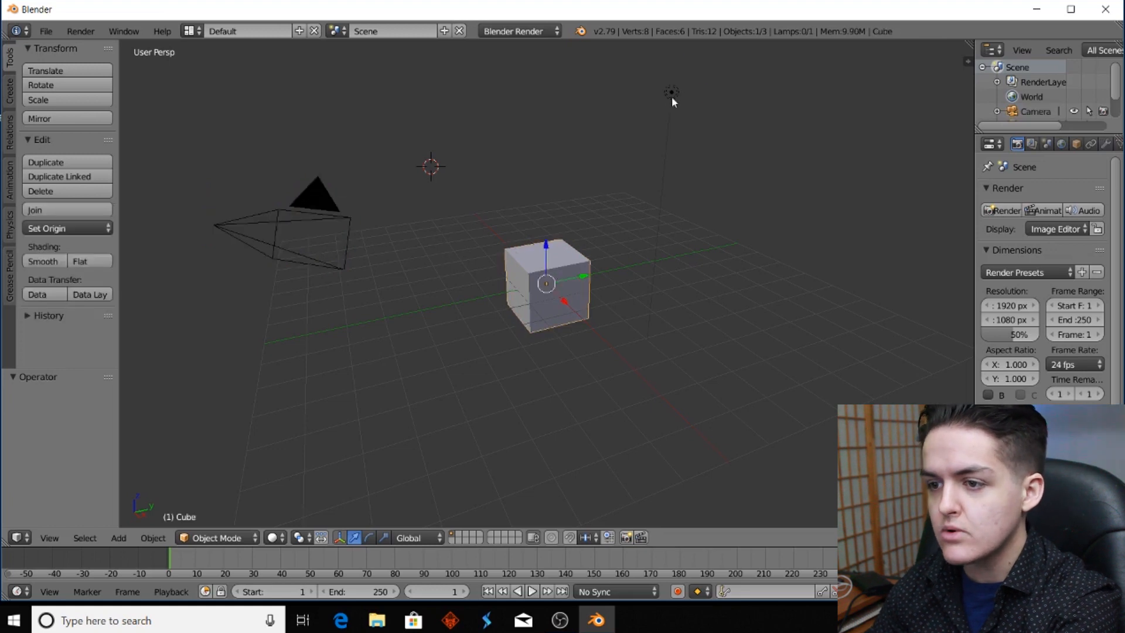
right_click(671, 94)
right_click(545, 290)
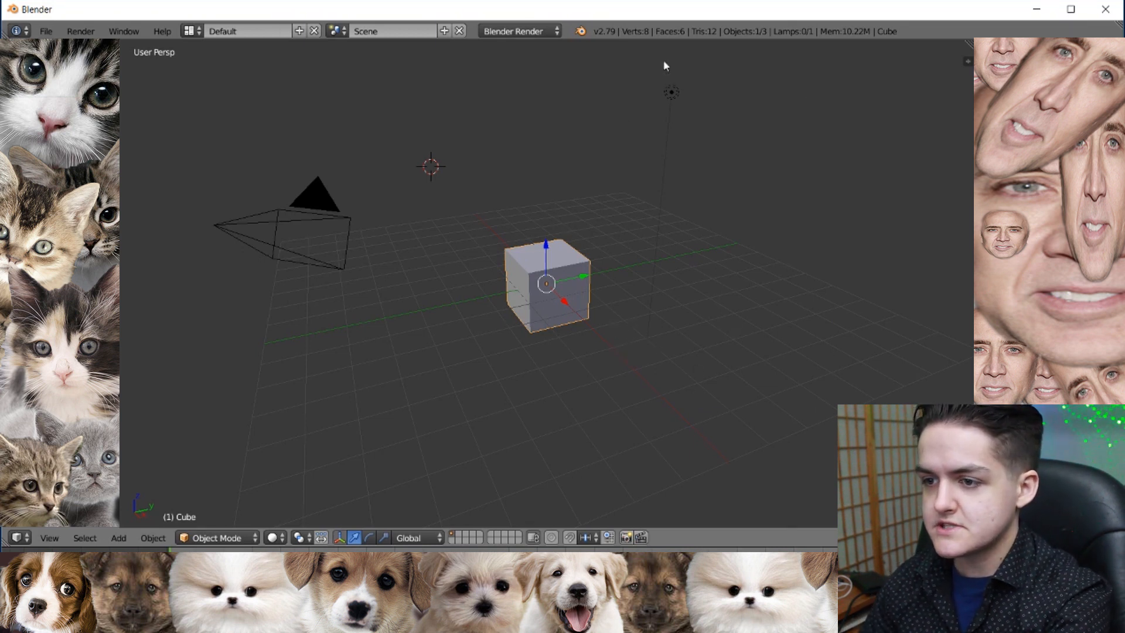
right_click(673, 98)
right_click(311, 207)
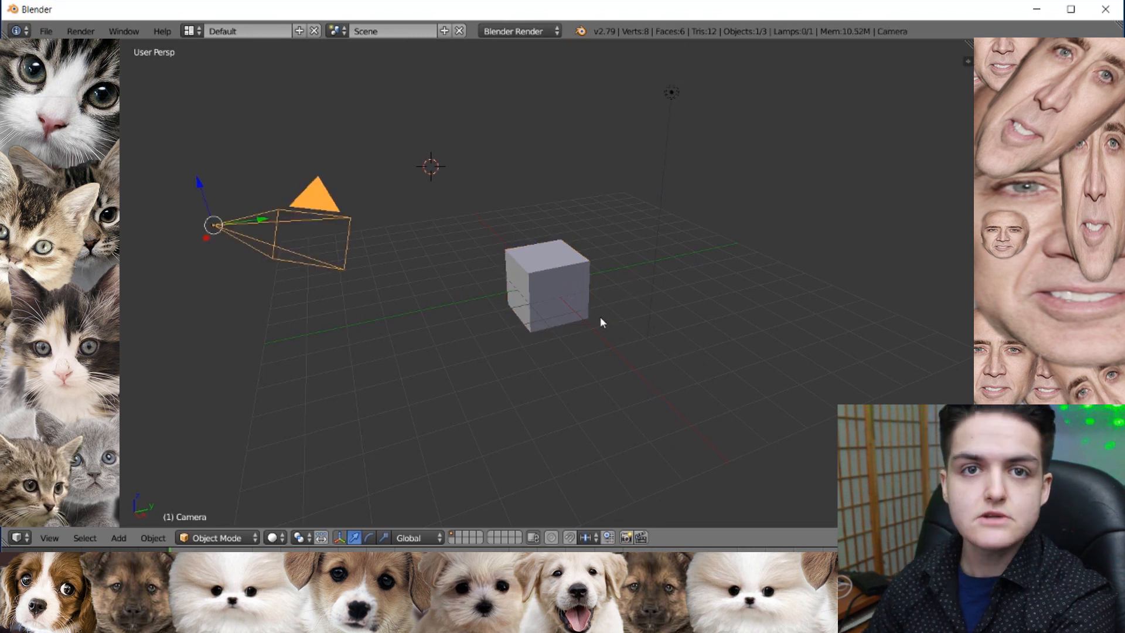
right_click(511, 320)
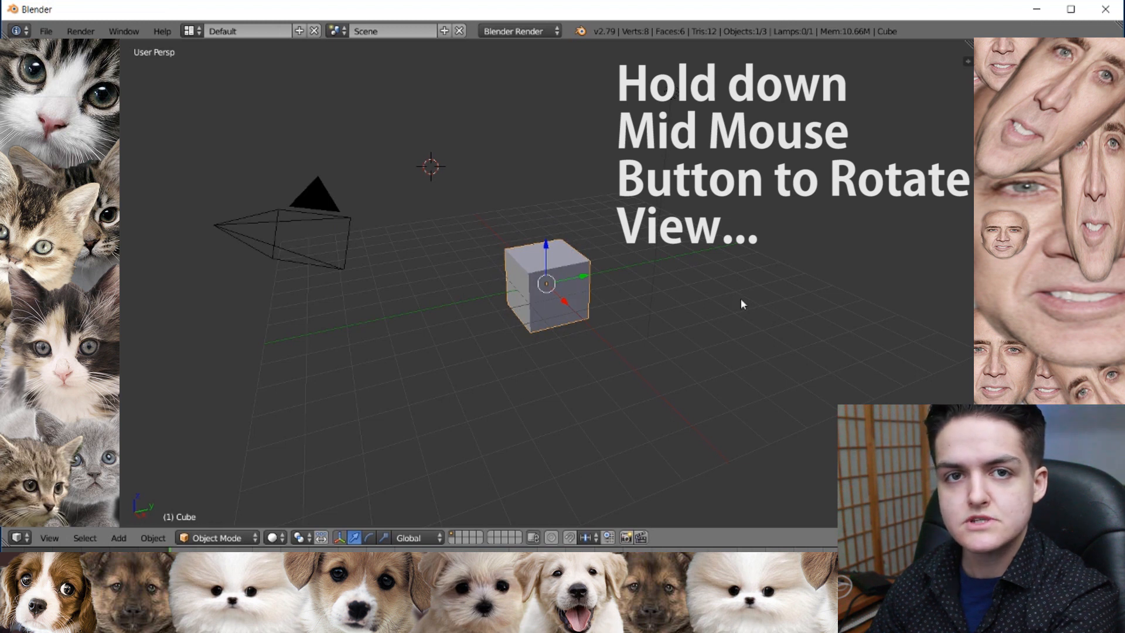
Step: Orbit and pan the 3D view around the cube, and zoom in and out in steps to inspect it
mouse_move(718, 276)
middle_down()
mouse_move(650, 271)
mouse_move(633, 223)
mouse_move(730, 264)
mouse_move(653, 298)
mouse_move(576, 273)
mouse_move(563, 378)
mouse_move(748, 279)
mouse_move(736, 264)
mouse_move(772, 246)
mouse_move(722, 198)
mouse_move(596, 178)
mouse_move(518, 252)
mouse_move(711, 285)
mouse_move(730, 229)
mouse_move(624, 304)
mouse_move(692, 264)
mouse_move(658, 259)
mouse_move(731, 261)
mouse_move(718, 241)
mouse_move(720, 256)
middle_up()
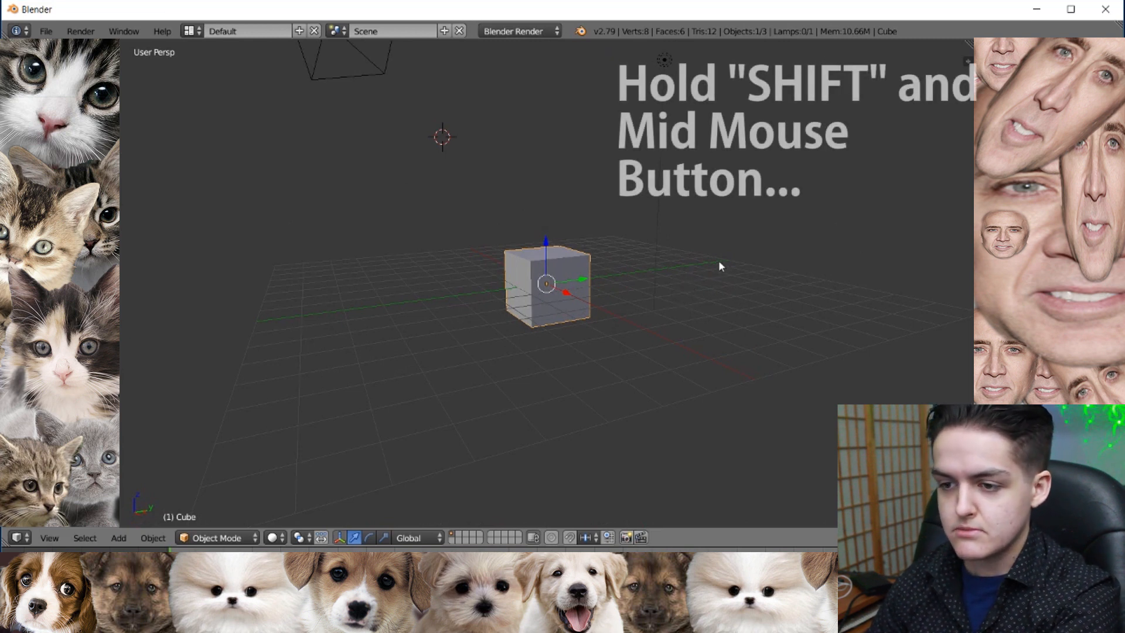
shift+middle_drag(722, 207, 582, 409)
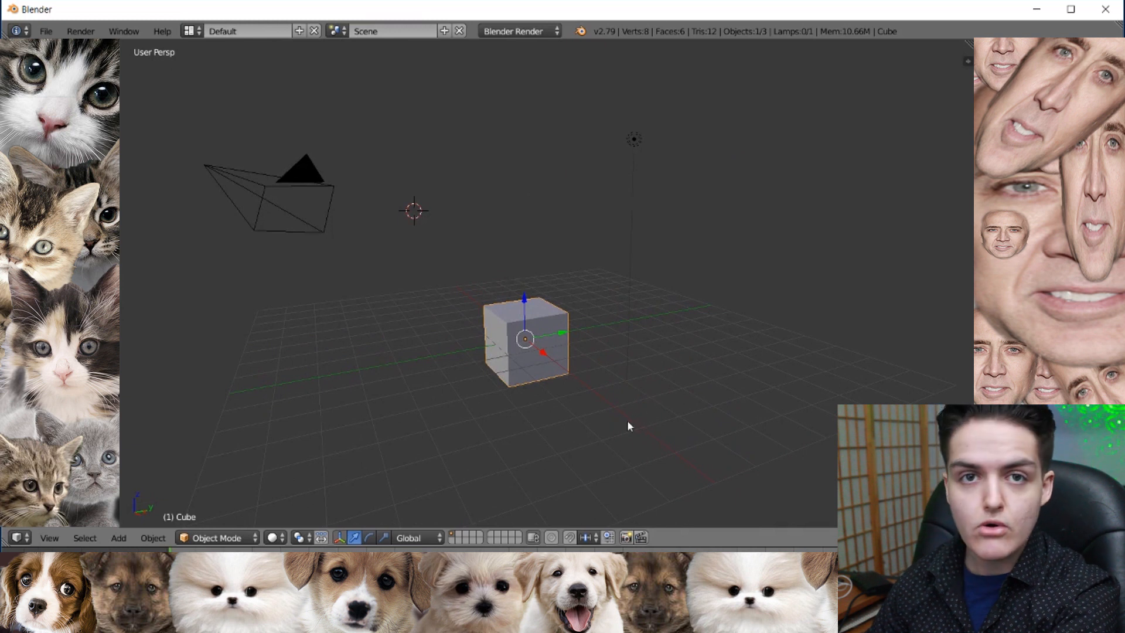
scroll(544, 449, up, 2)
scroll(551, 428, down, 3)
scroll(555, 420, up, 3)
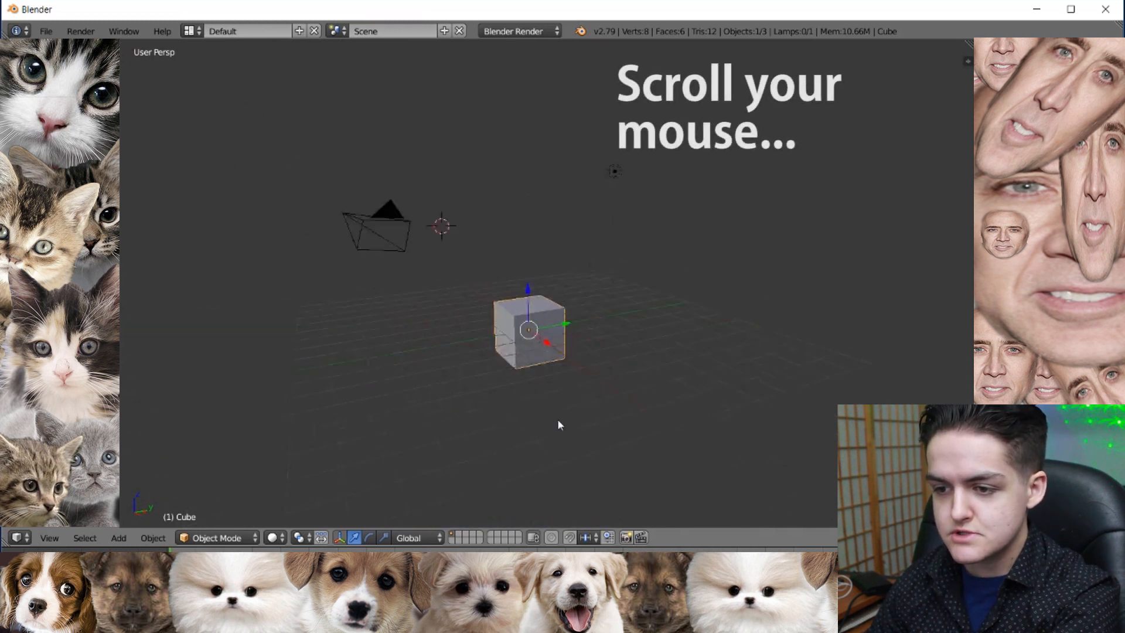
scroll(553, 427, down, 3)
scroll(542, 446, up, 3)
scroll(537, 456, up, 4)
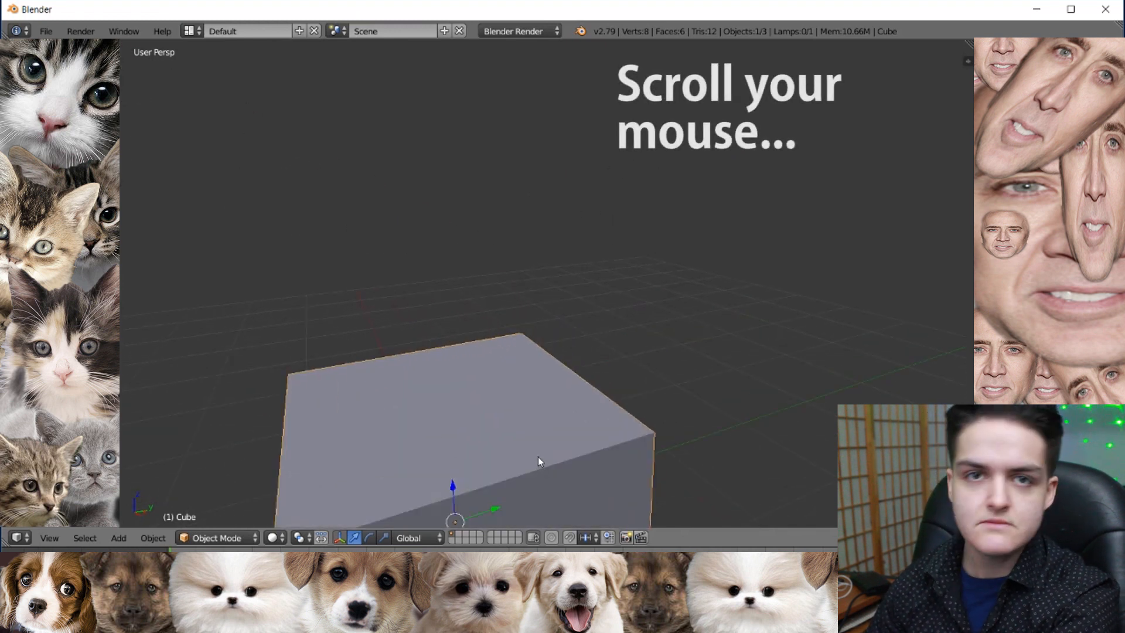
scroll(538, 457, down, 5)
scroll(540, 441, down, 4)
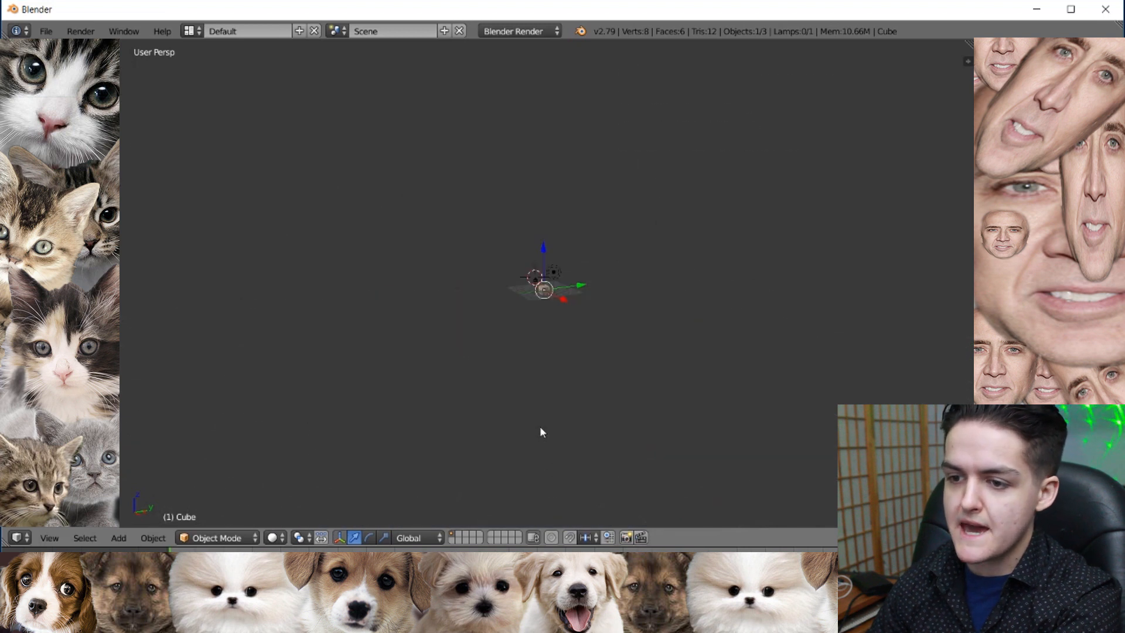
scroll(539, 427, up, 6)
scroll(536, 434, down, 4)
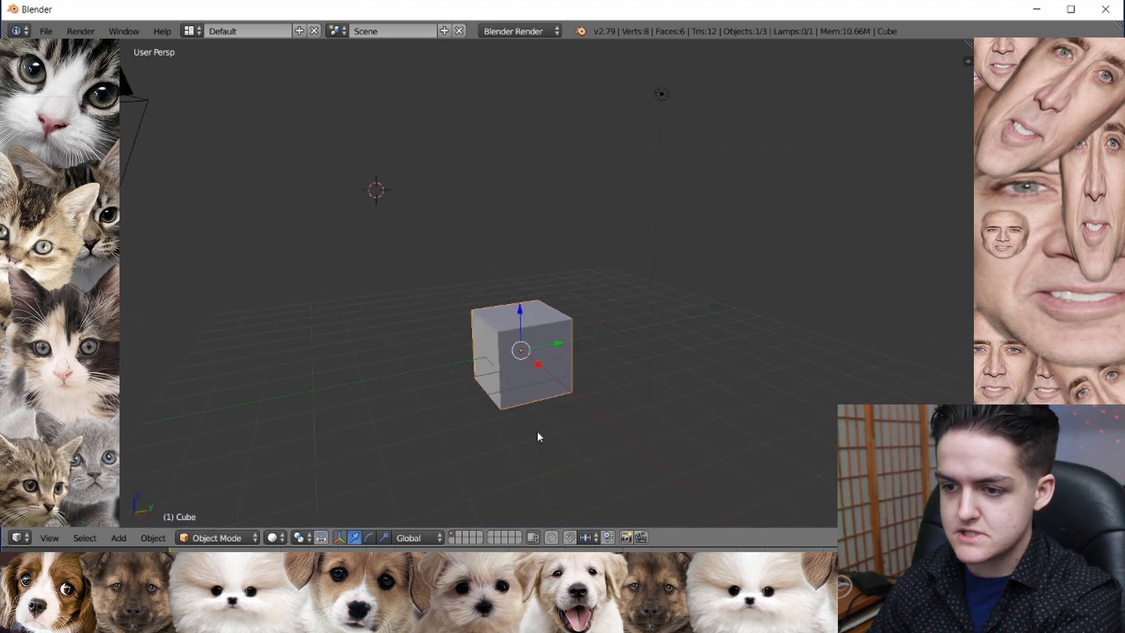
scroll(534, 437, up, 6)
scroll(535, 438, down, 5)
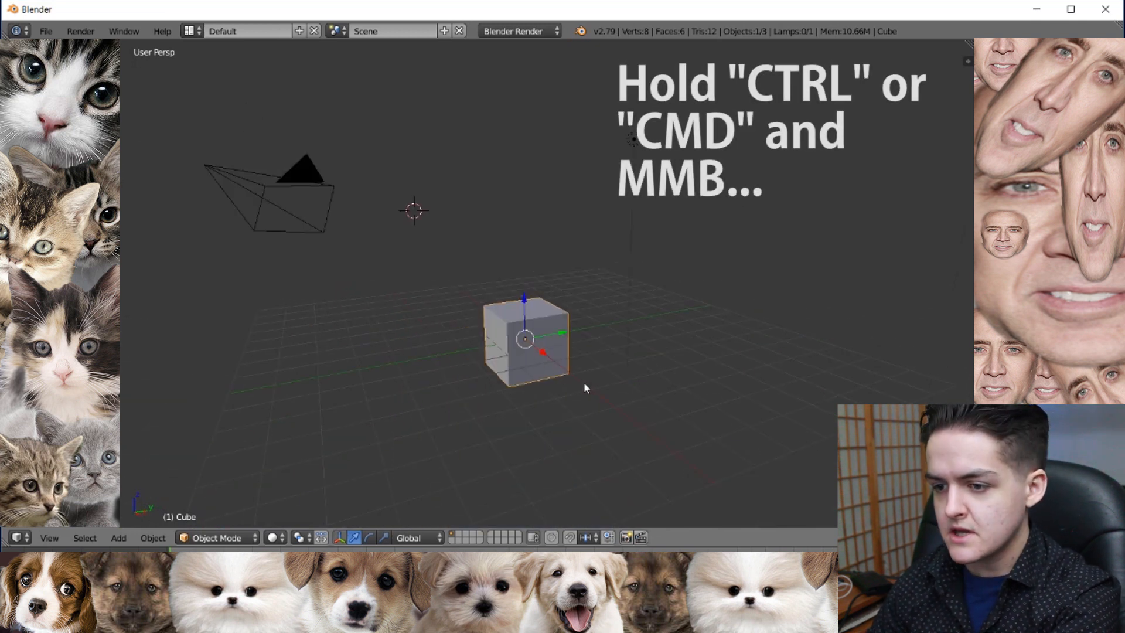
Step: Zoom the view smoothly towards the cube, and compare it with stepped zooming in and out
ctrl+middle_drag(584, 381, 636, 345)
scroll(635, 352, down, 1)
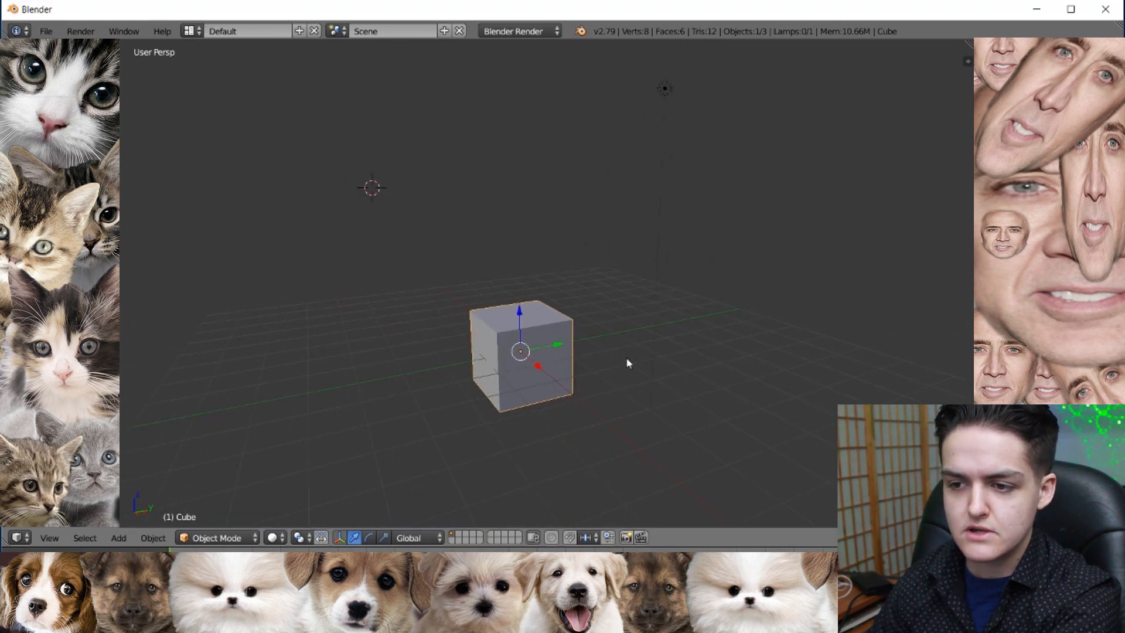
scroll(621, 363, up, 5)
scroll(613, 367, down, 6)
scroll(607, 360, up, 10)
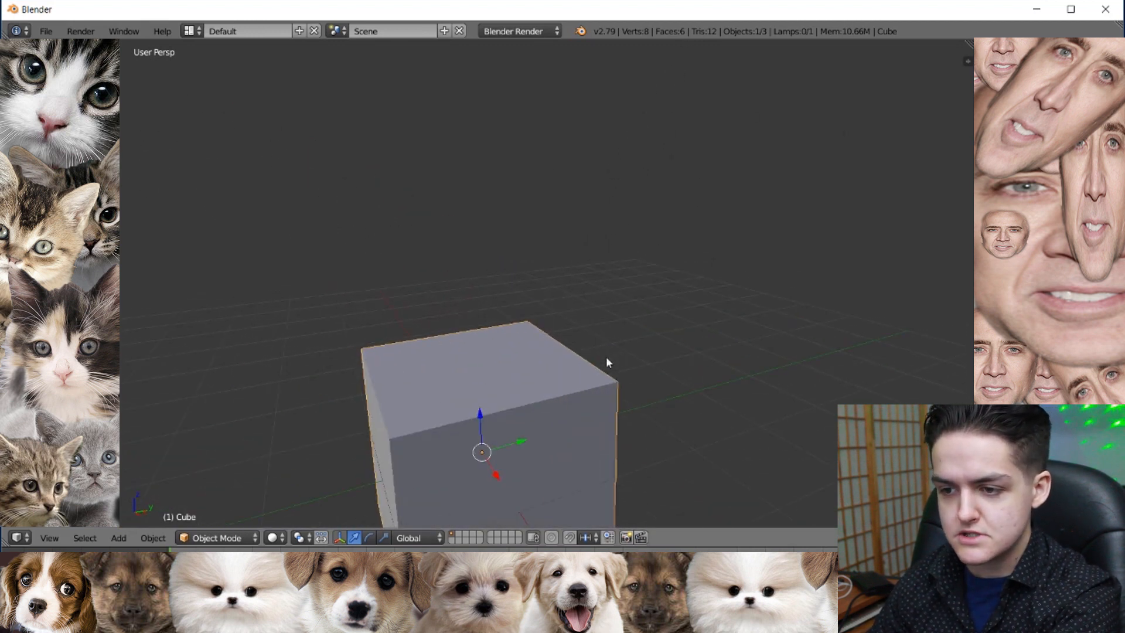
scroll(600, 359, down, 8)
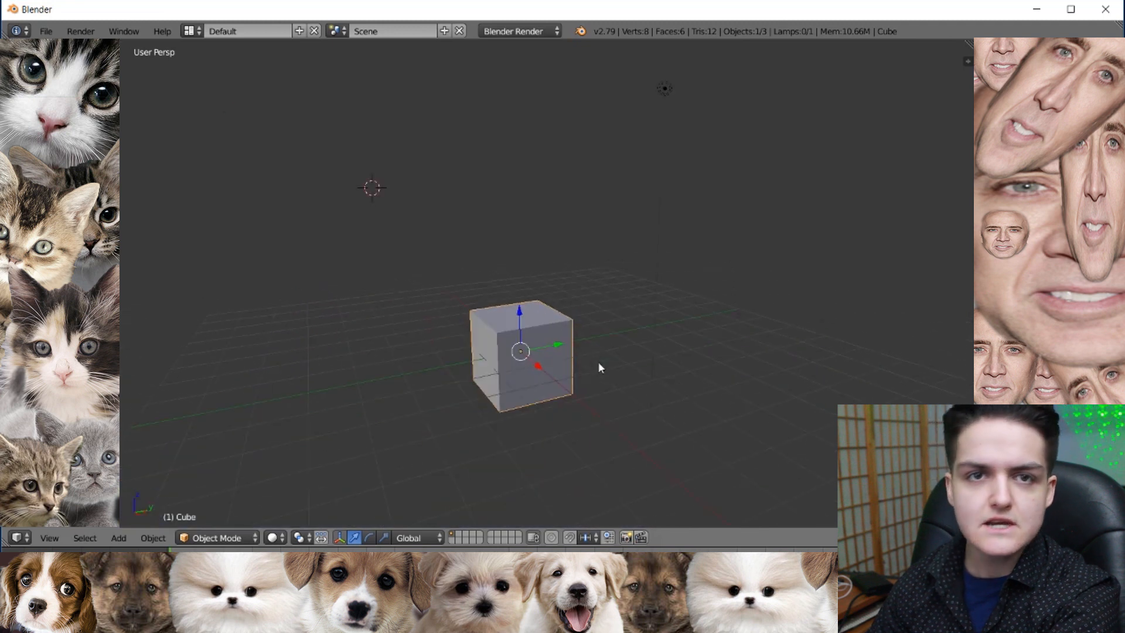
scroll(597, 357, down, 3)
scroll(585, 346, up, 3)
Step: Zoom far out, orbit around the scene and focus the view on the selected cube
scroll(572, 326, down, 7)
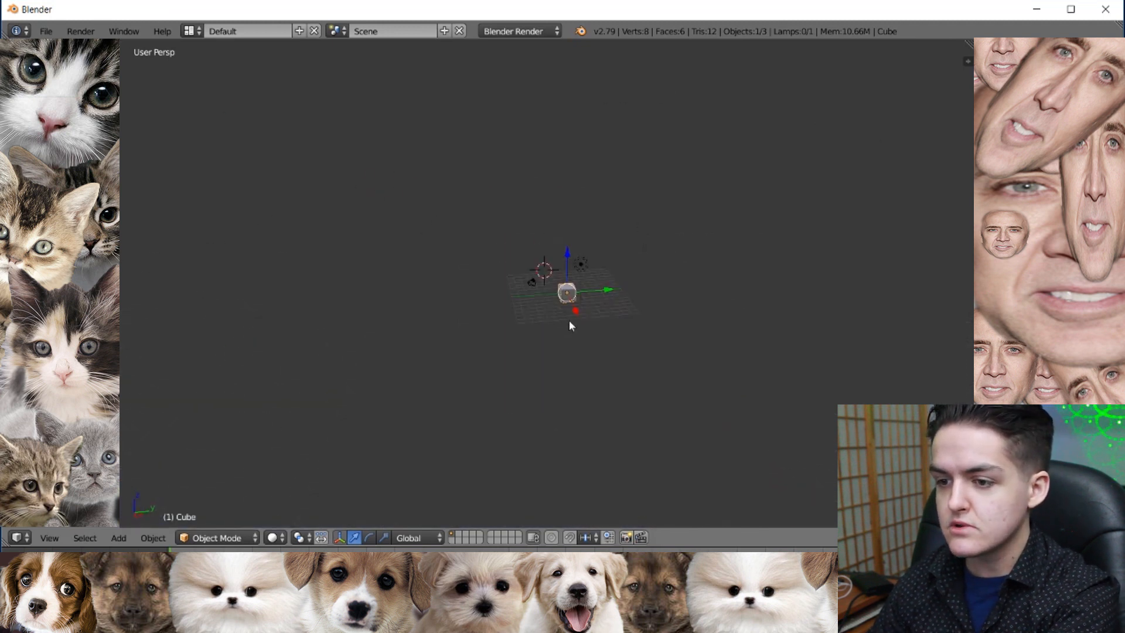
middle_drag(565, 321, 494, 332)
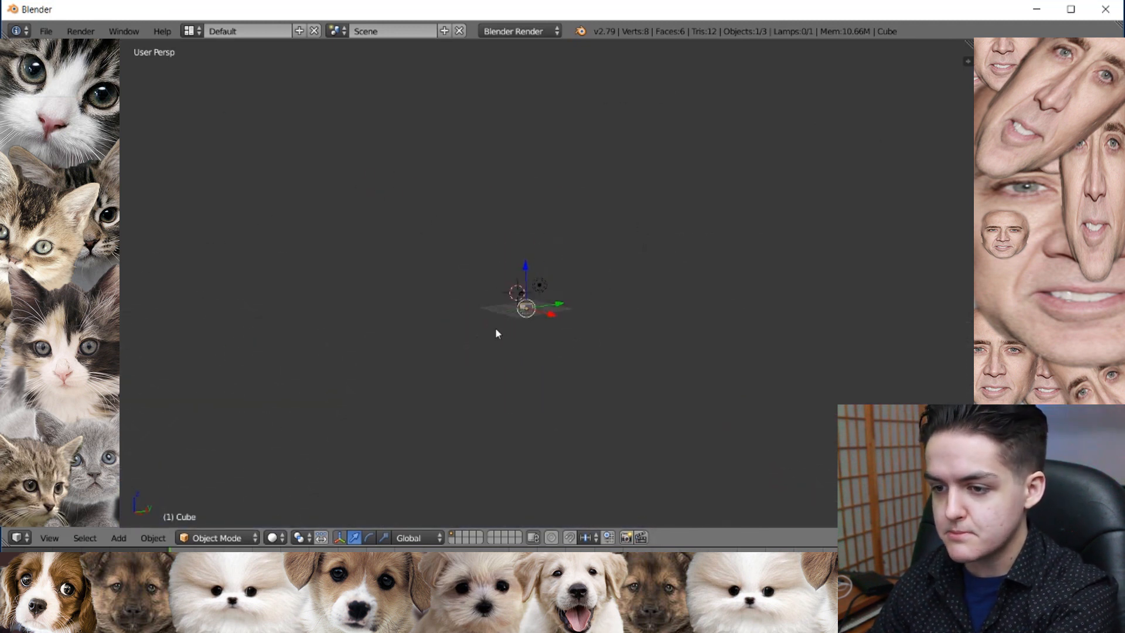
key(KP_Decimal)
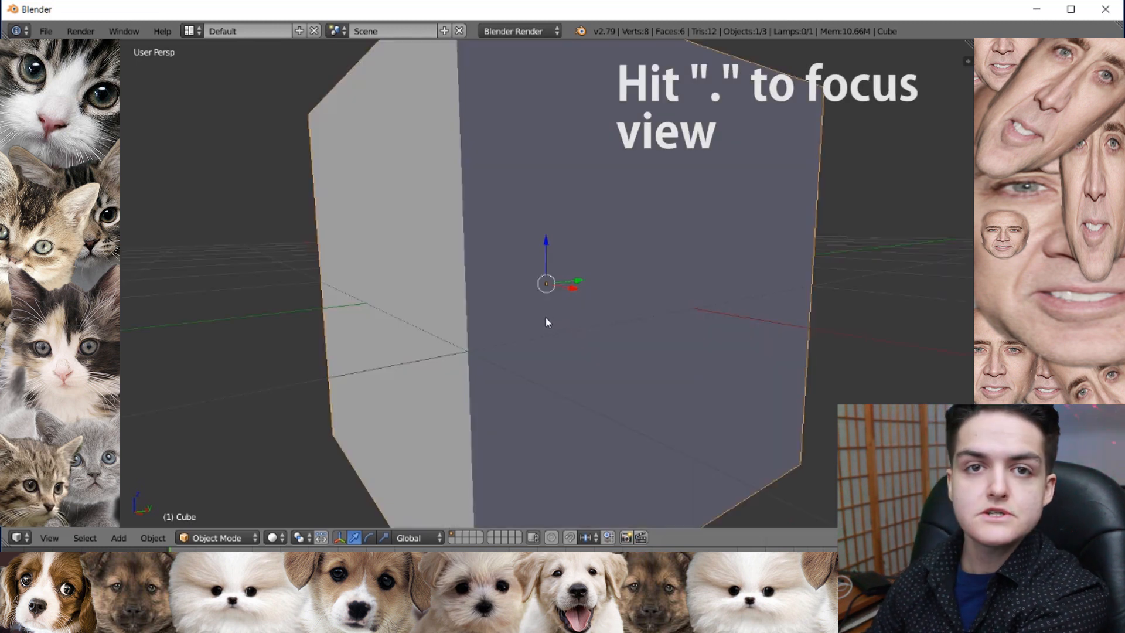
Step: Move the cube freely away from the grid and undo it, and start another free move of the cube and cancel it
scroll(578, 283, down, 10)
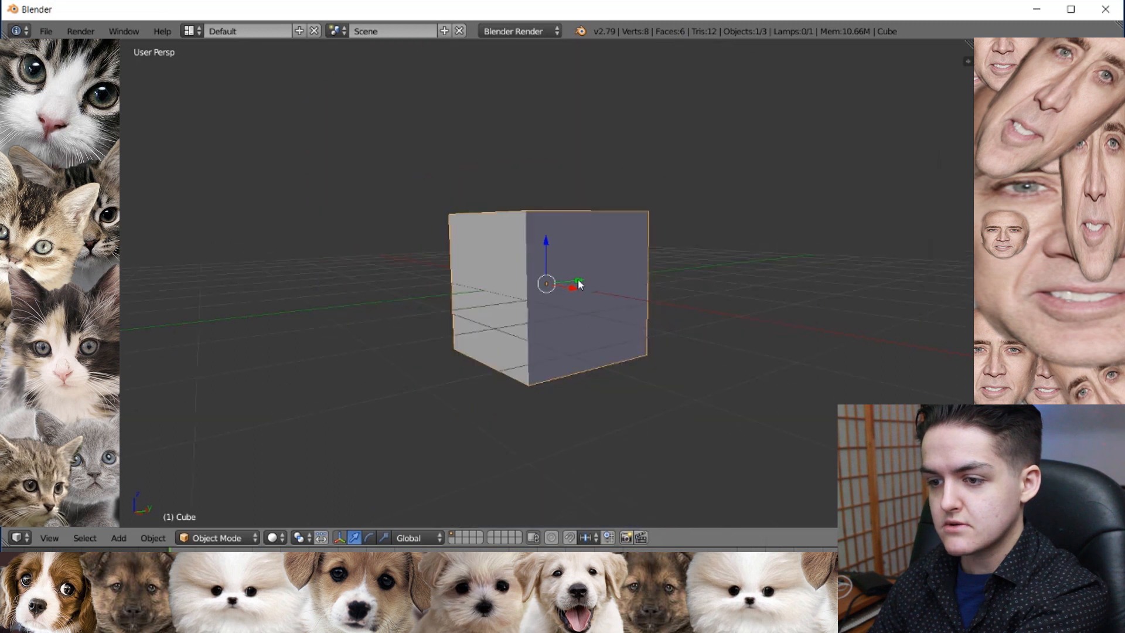
middle_drag(568, 295, 562, 326)
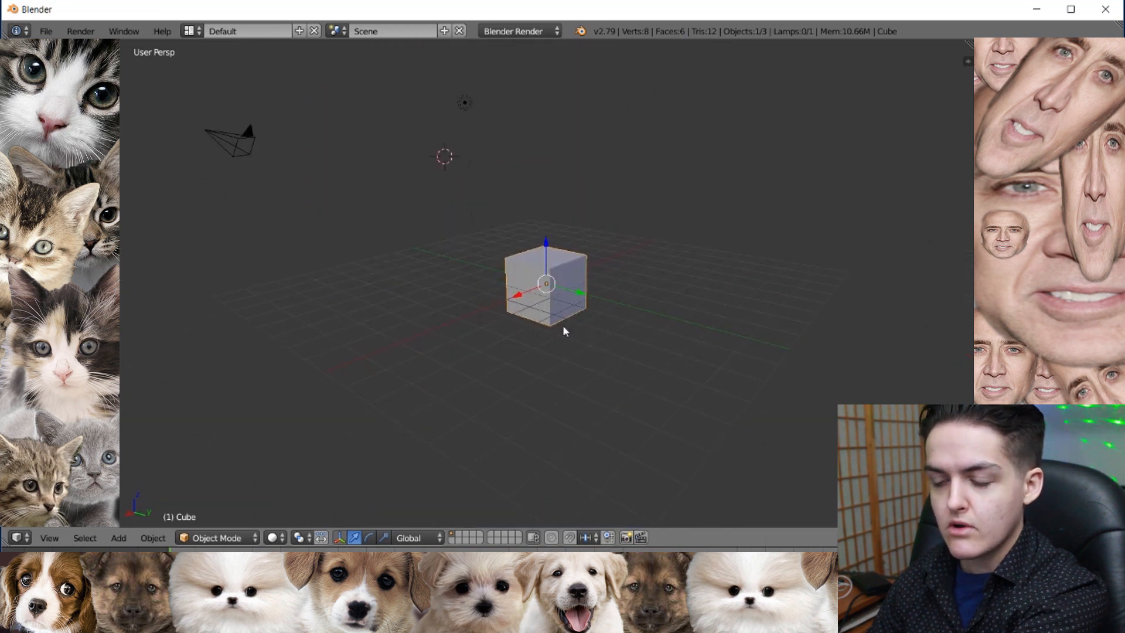
middle_drag(467, 296, 598, 293)
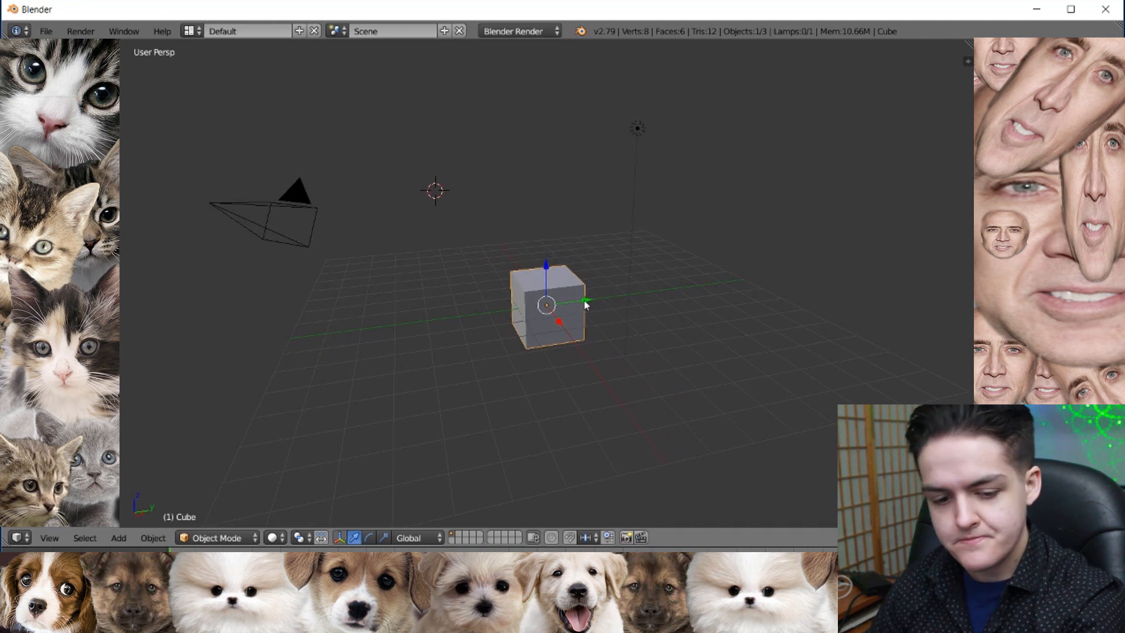
middle_drag(606, 310, 599, 321)
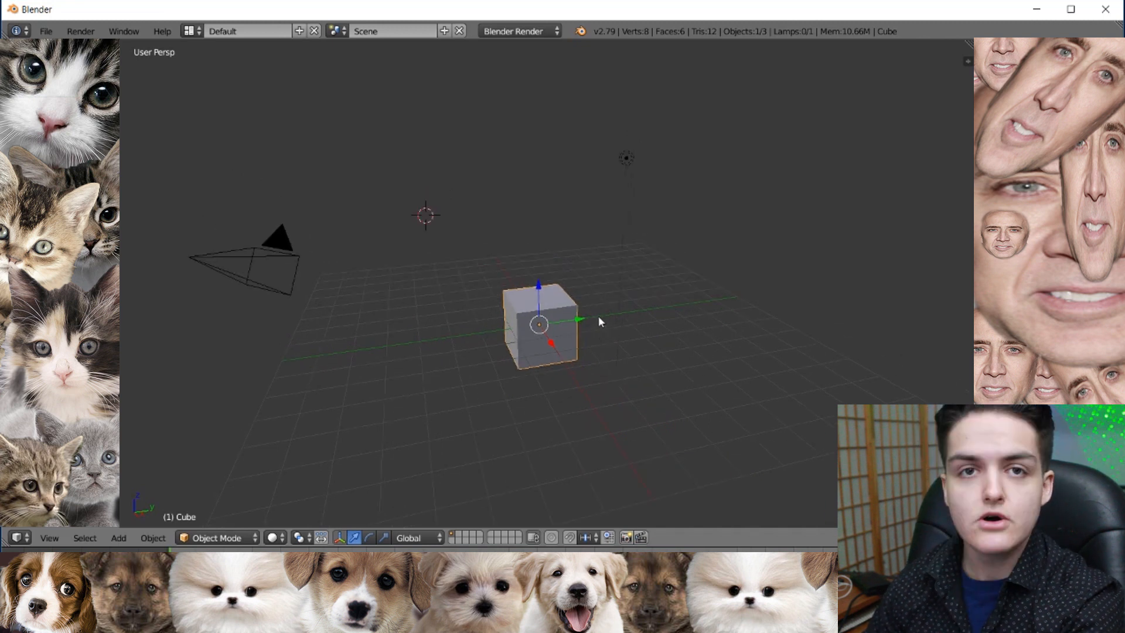
middle_drag(592, 334, 560, 295)
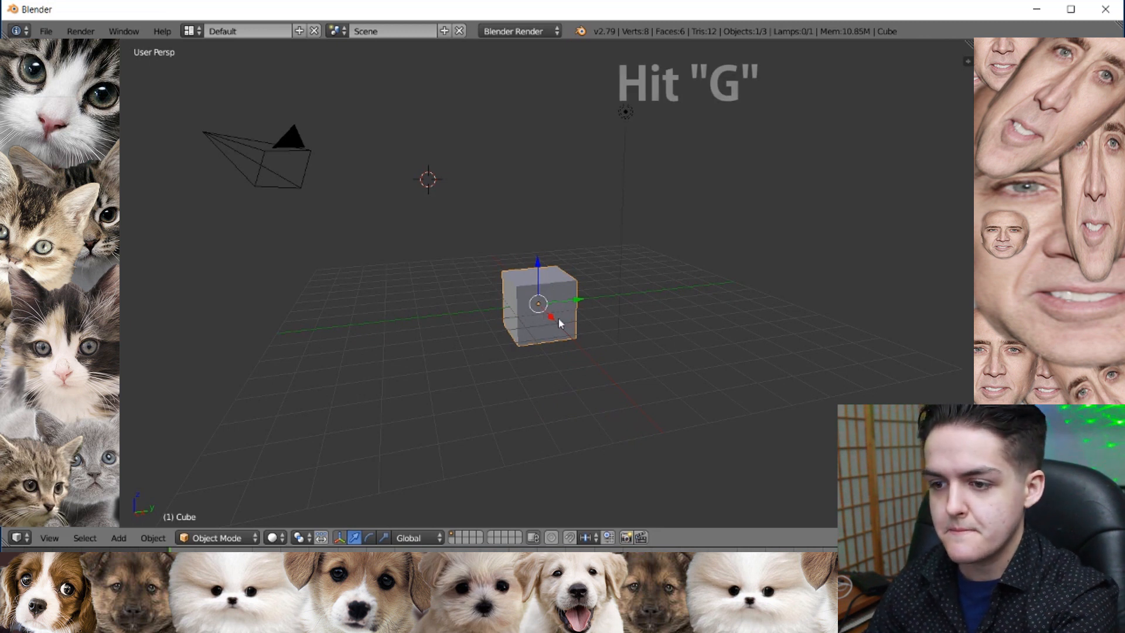
key(g)
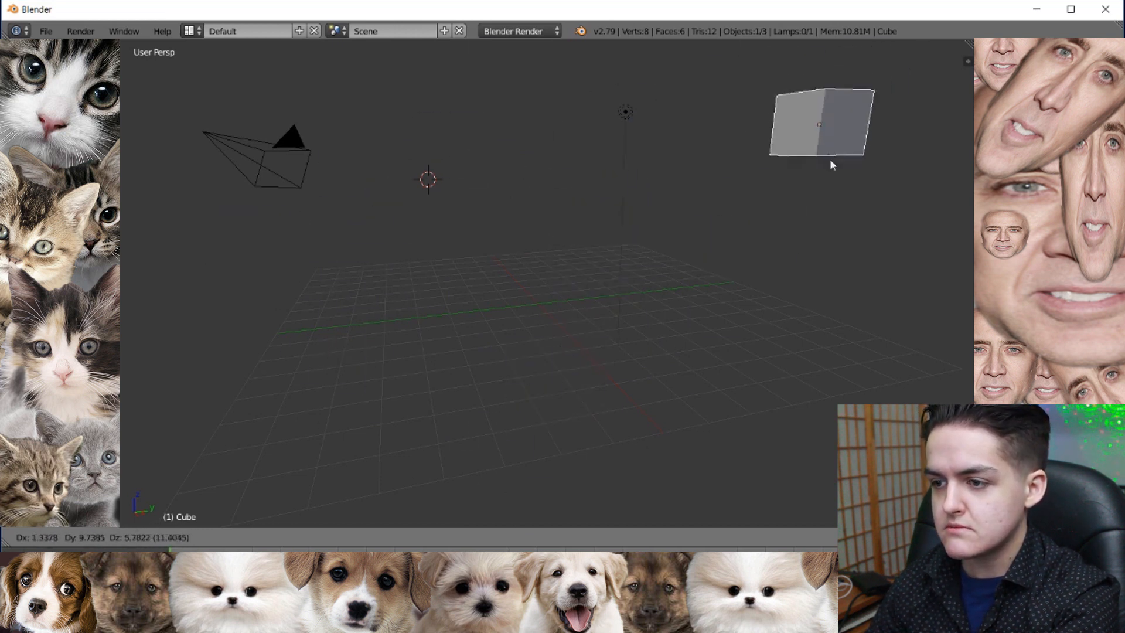
click(834, 147)
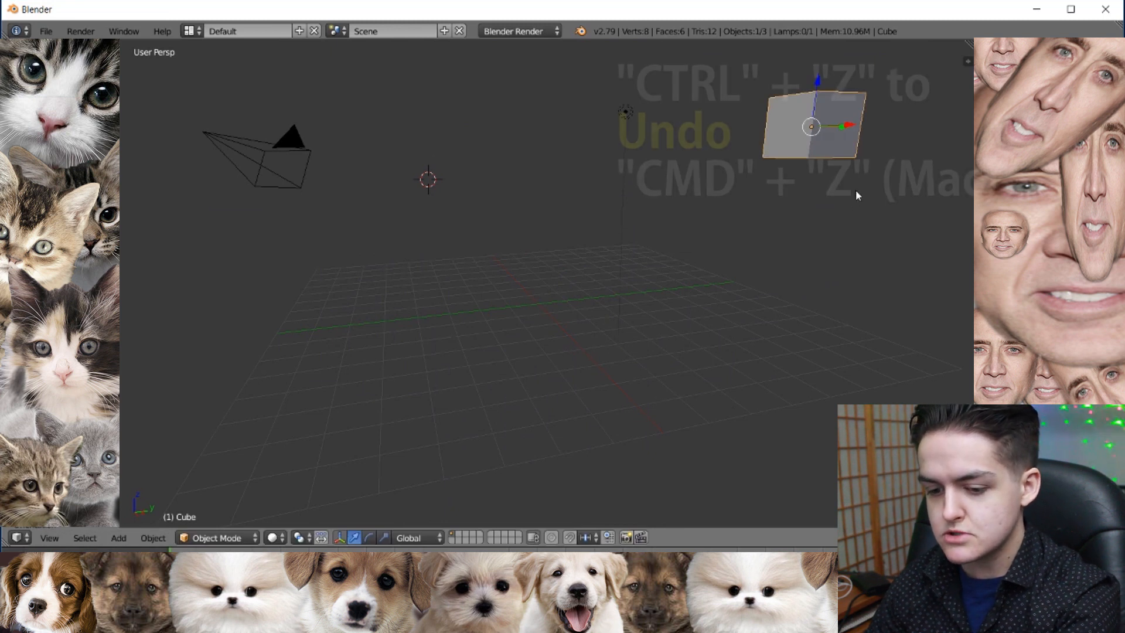
key(ctrl+z)
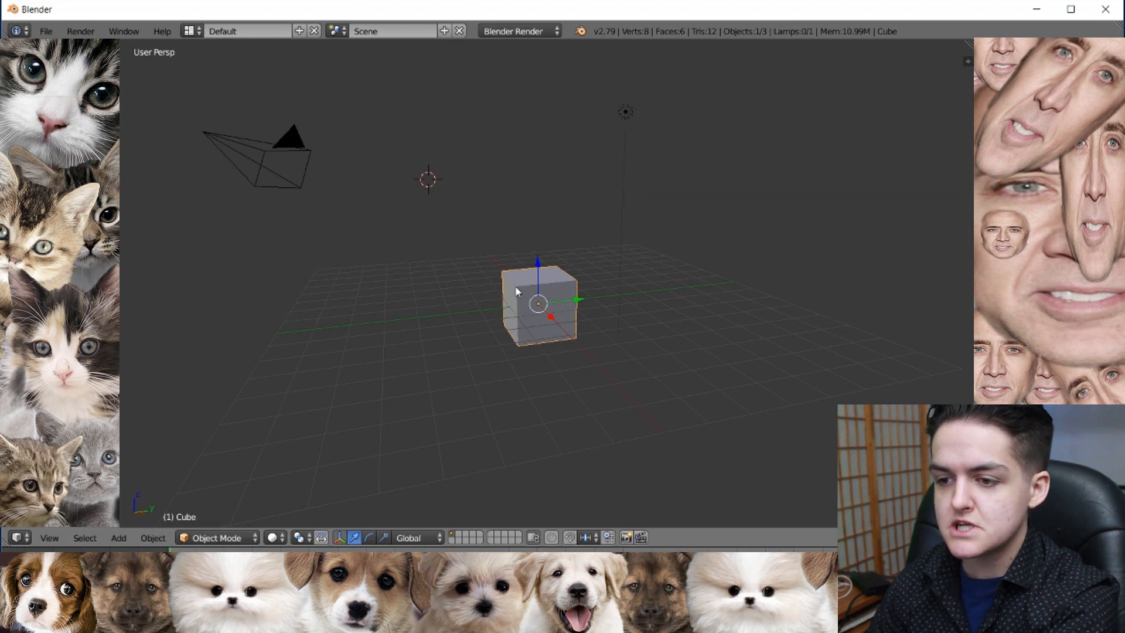
key(g)
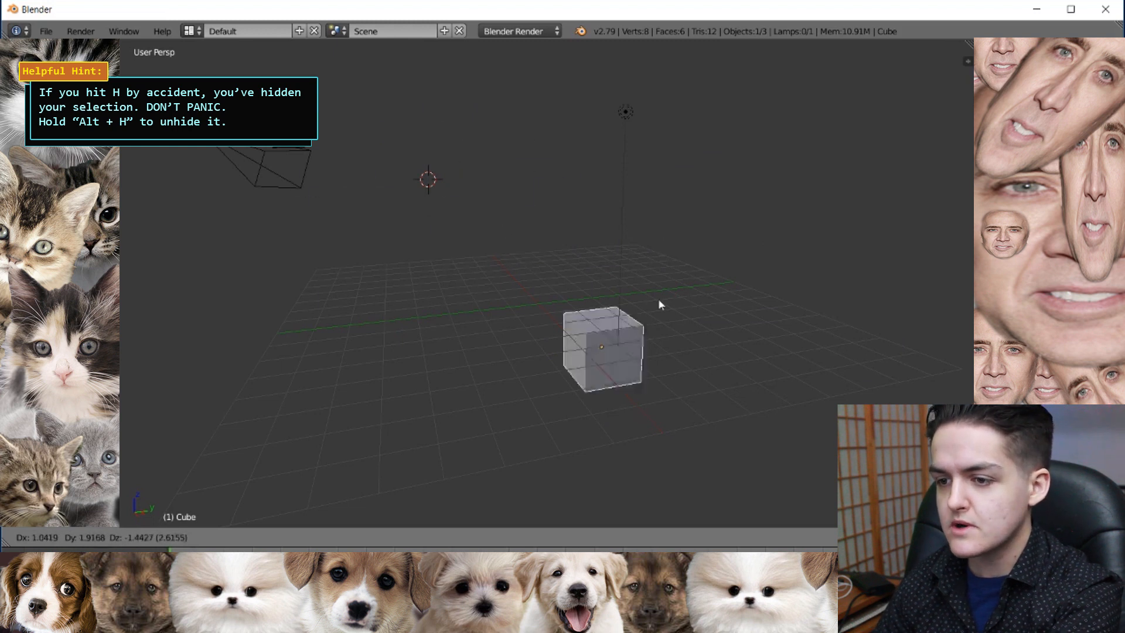
right_click(328, 124)
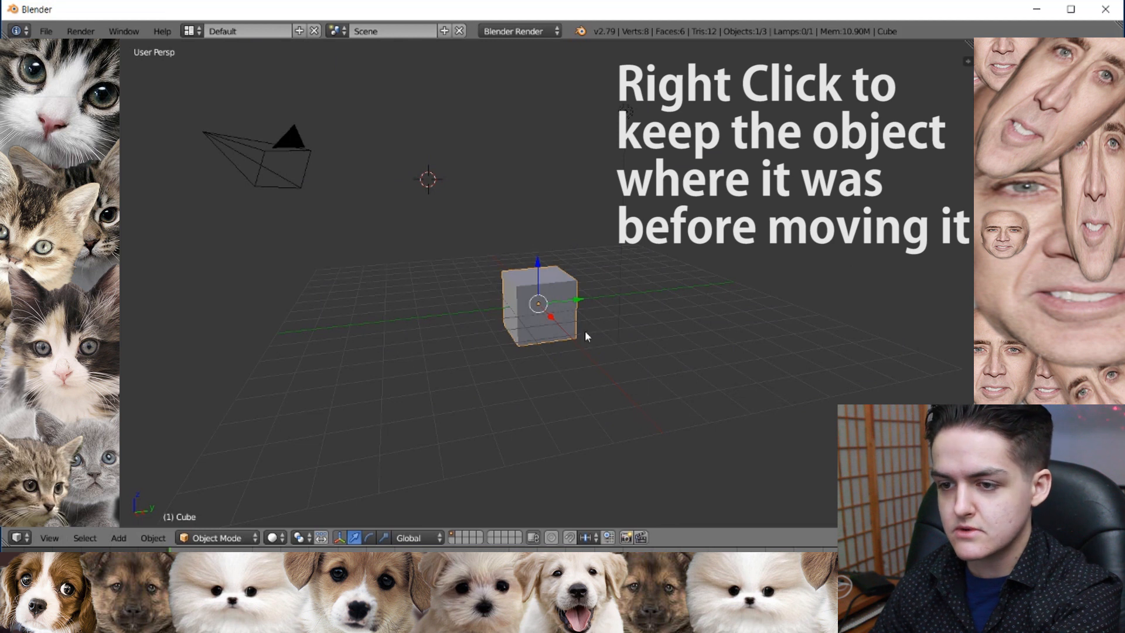
Step: Orbit around the cube and zoom in and out to examine its X, Y and Z axis arrows from several sides
middle_drag(604, 328, 549, 304)
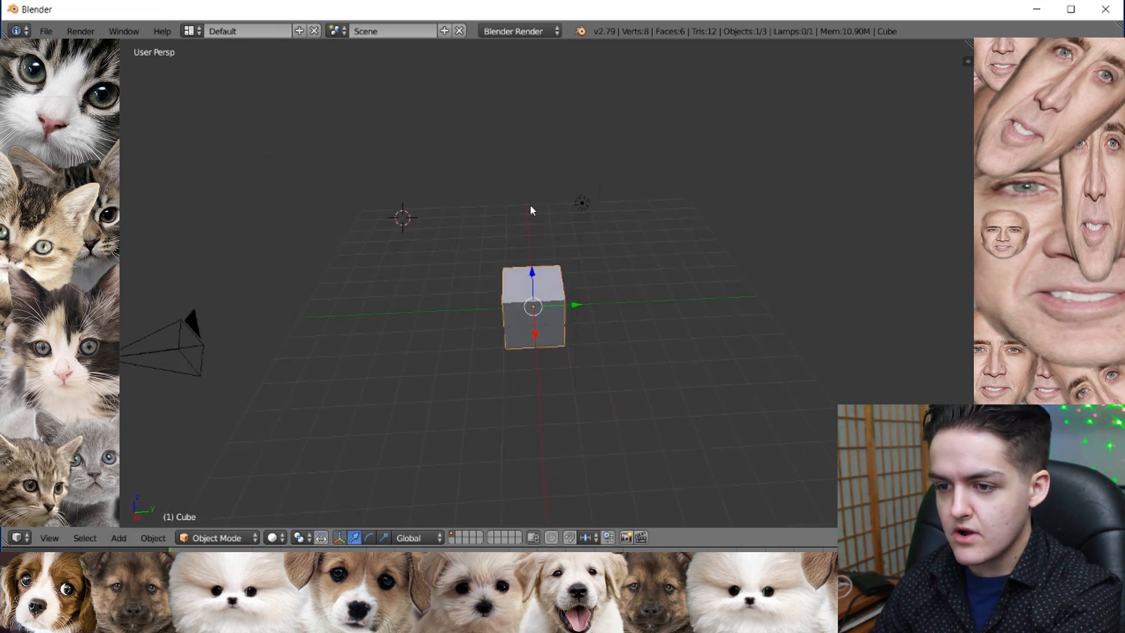
middle_drag(548, 313, 434, 280)
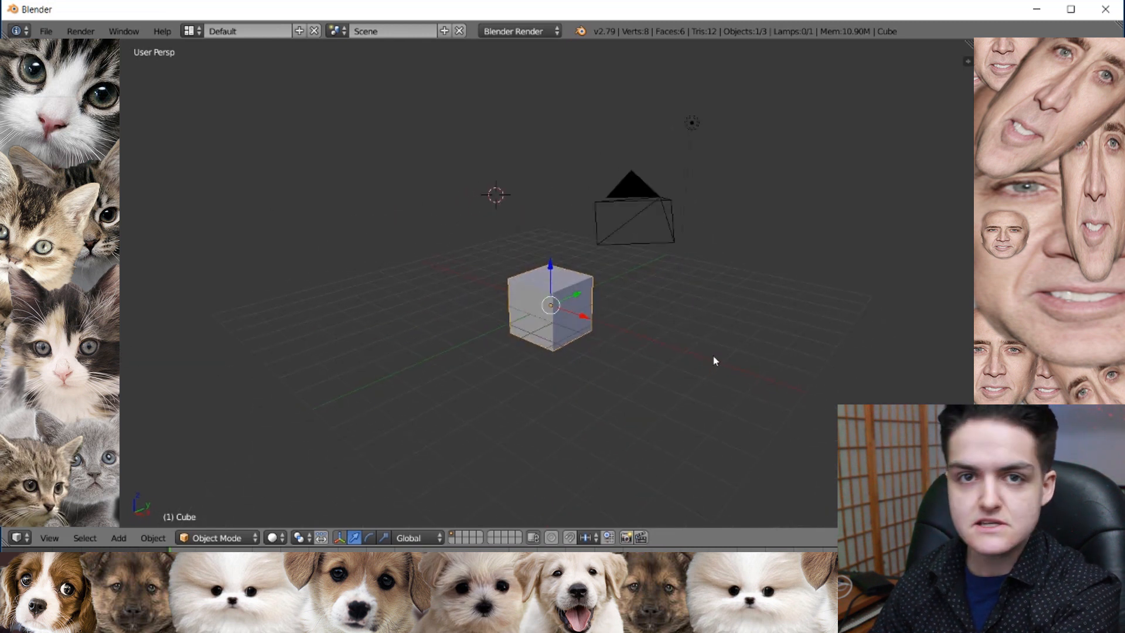
middle_drag(709, 355, 462, 335)
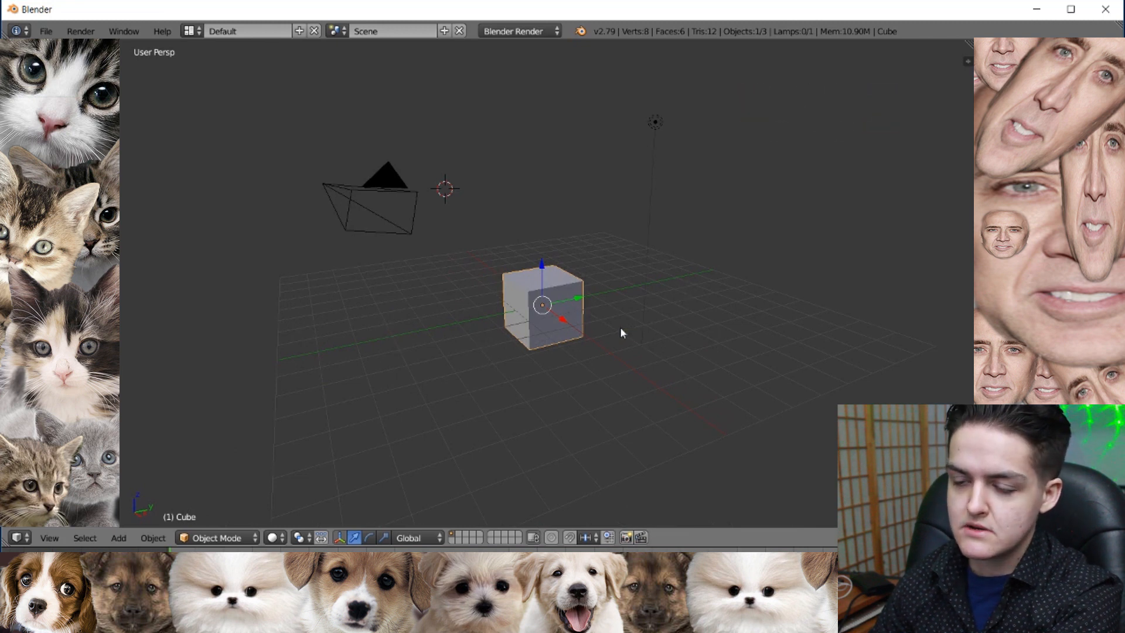
scroll(627, 357, up, 3)
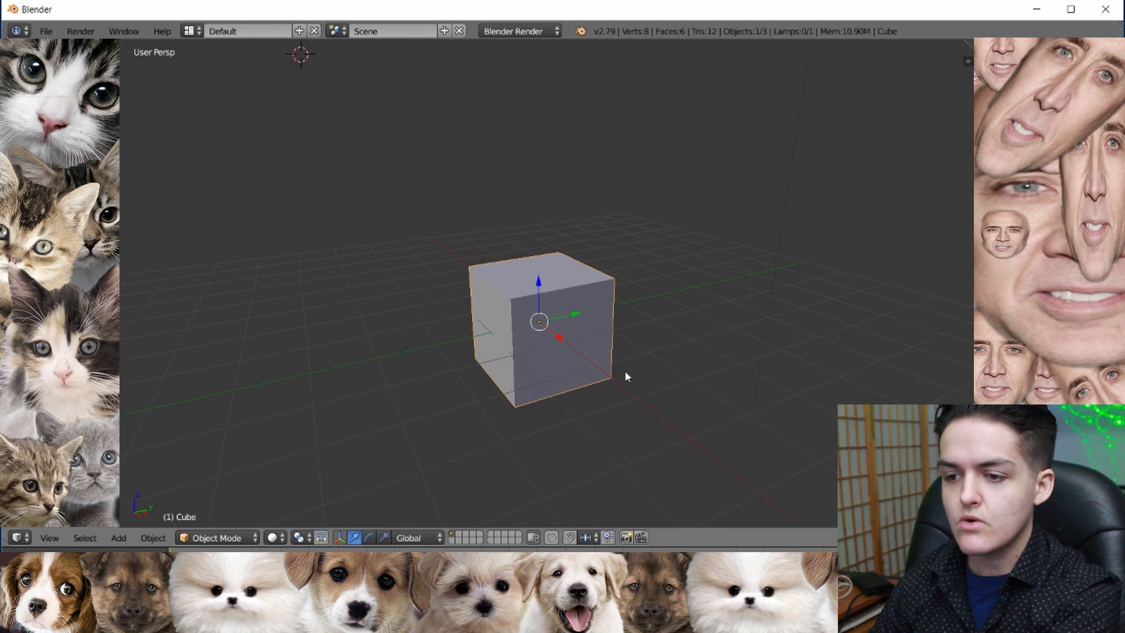
scroll(631, 383, down, 3)
scroll(631, 383, up, 3)
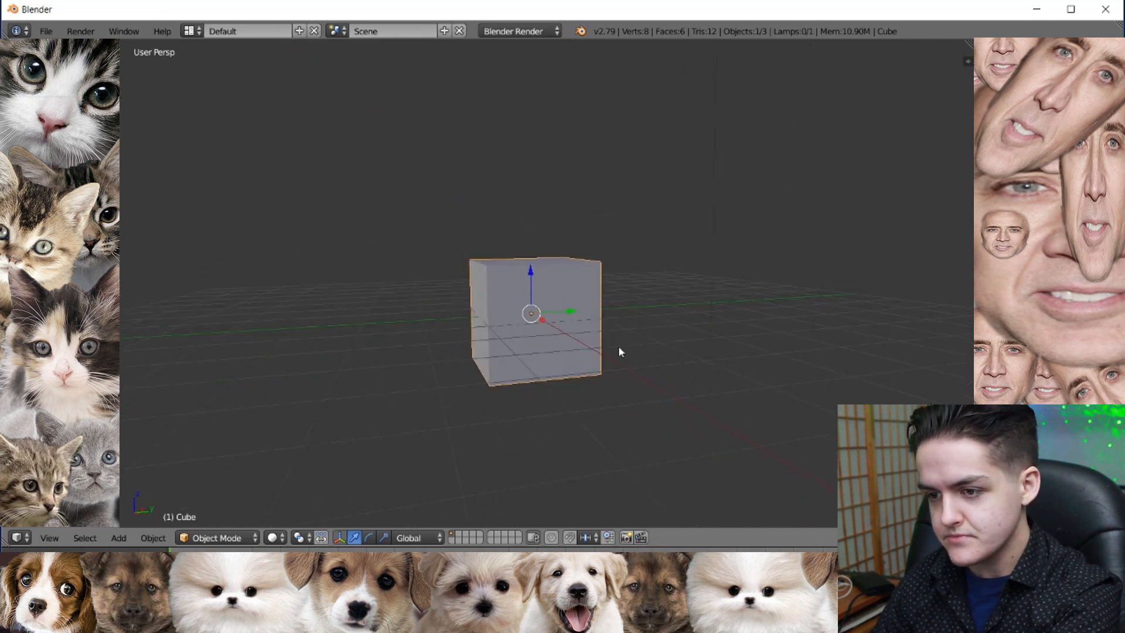
middle_drag(670, 322, 555, 323)
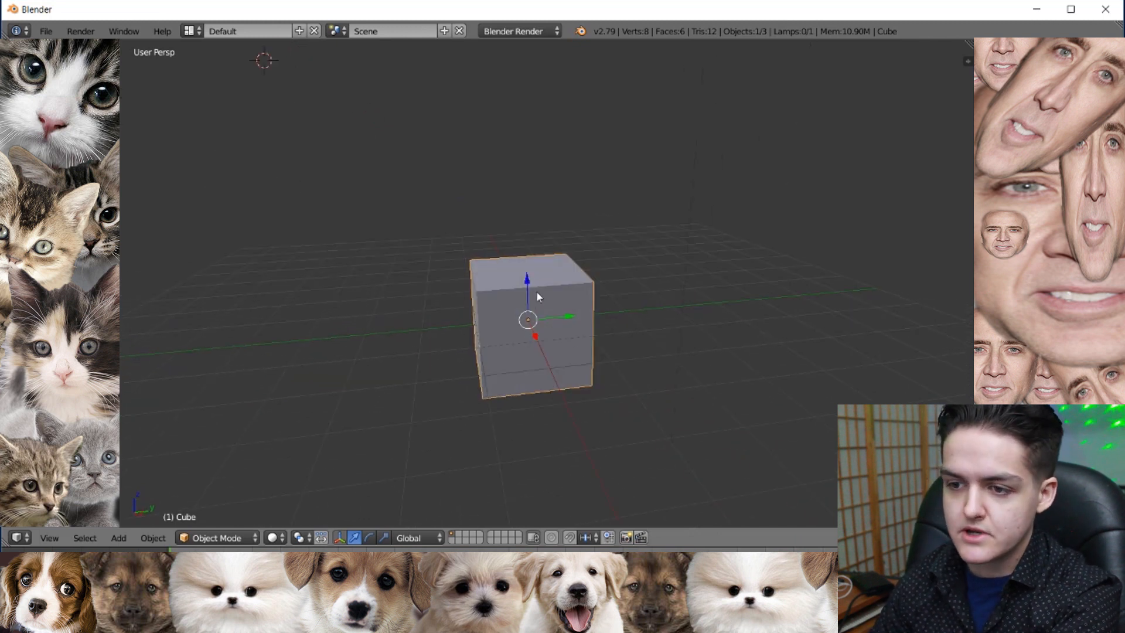
middle_drag(547, 282, 600, 305)
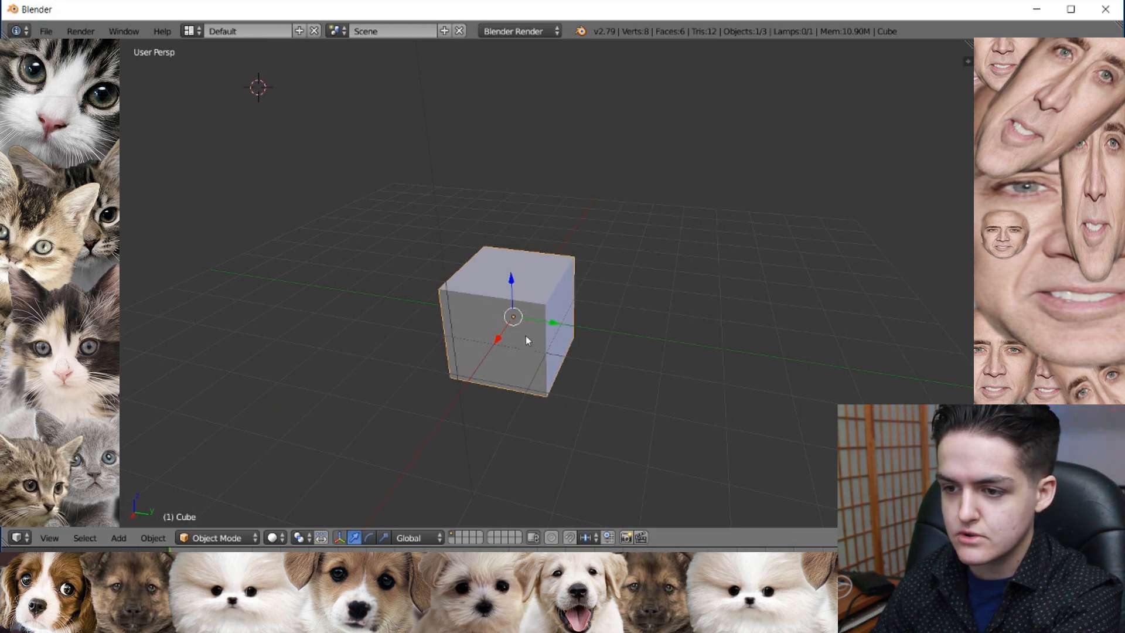
drag(550, 323, 574, 231)
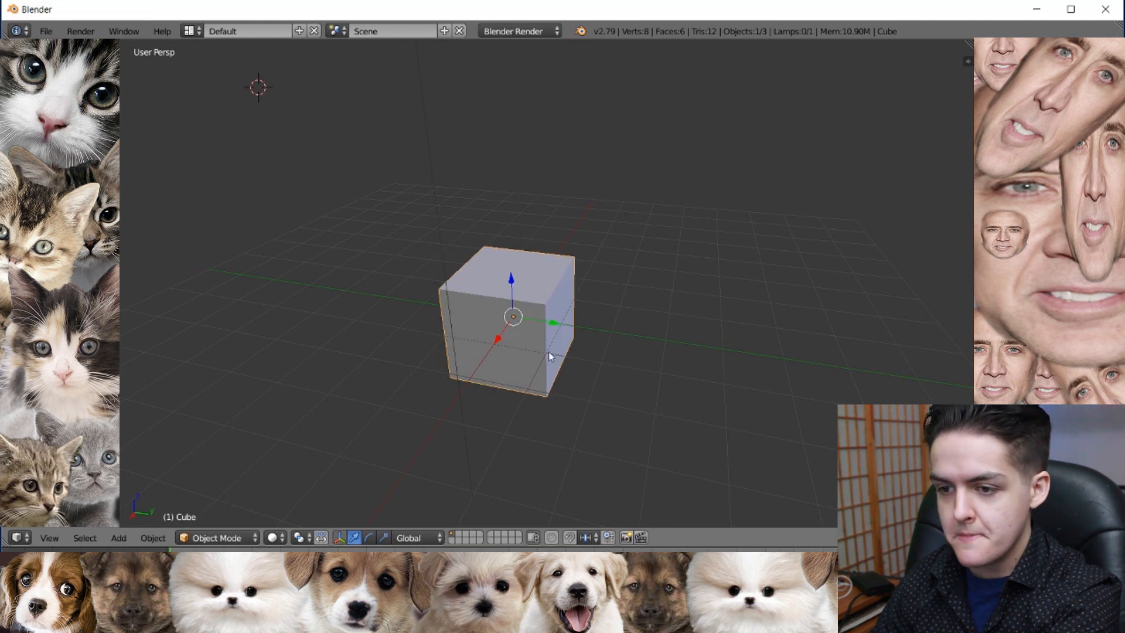
middle_drag(554, 352, 472, 315)
drag(473, 307, 392, 311)
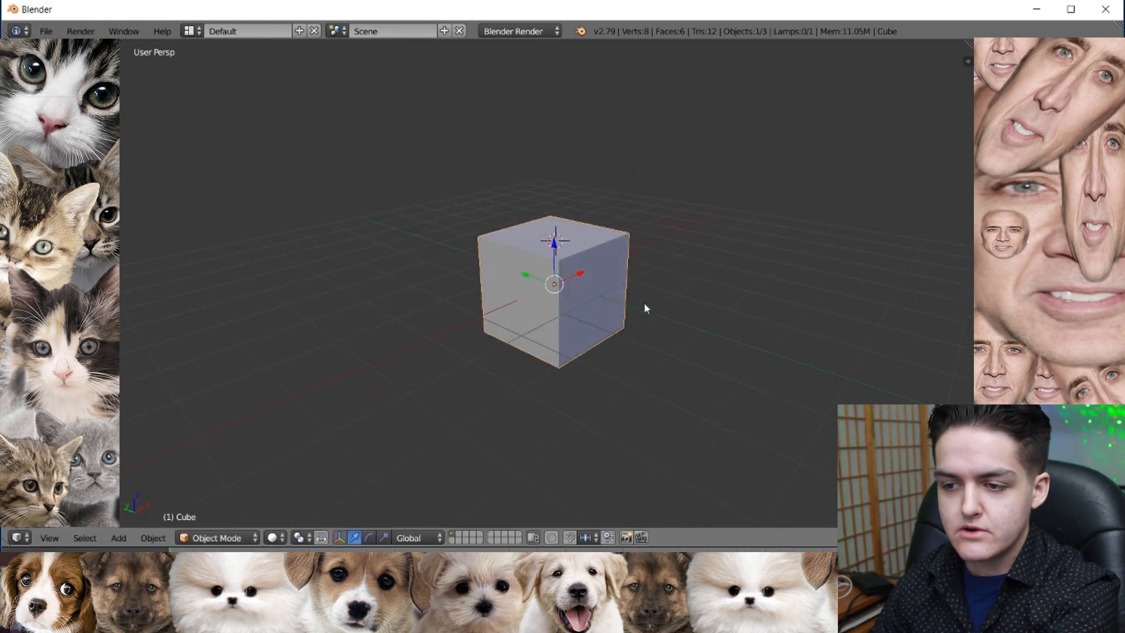
Step: Try moving the cube along the global Y axis only, and cancel the move
middle_drag(535, 285, 570, 288)
key(g)
key(y)
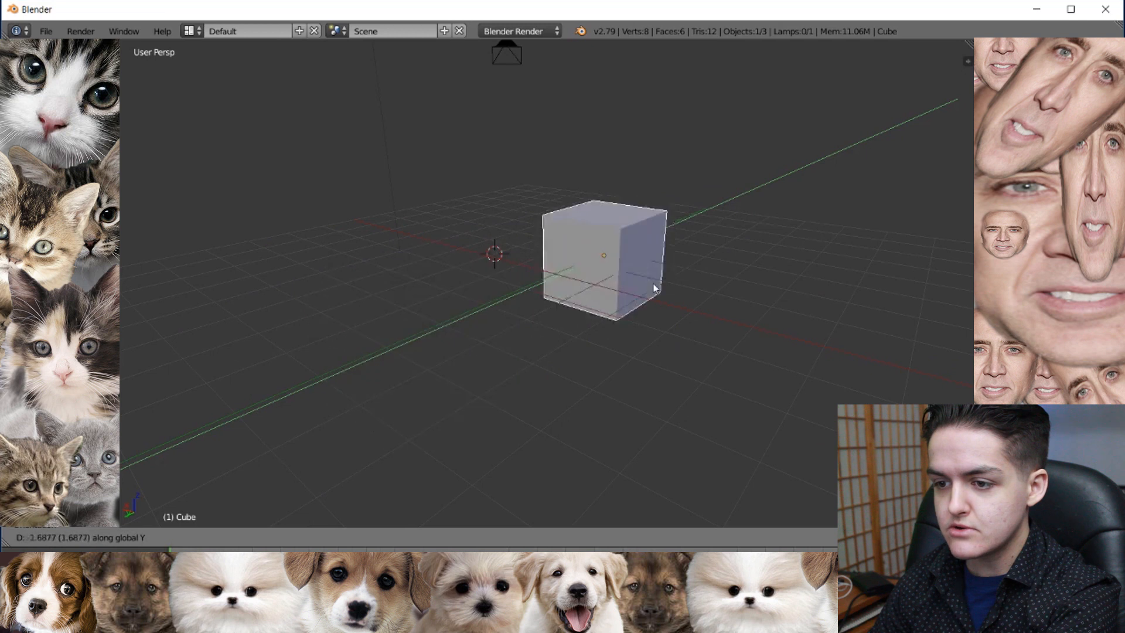
right_click(577, 258)
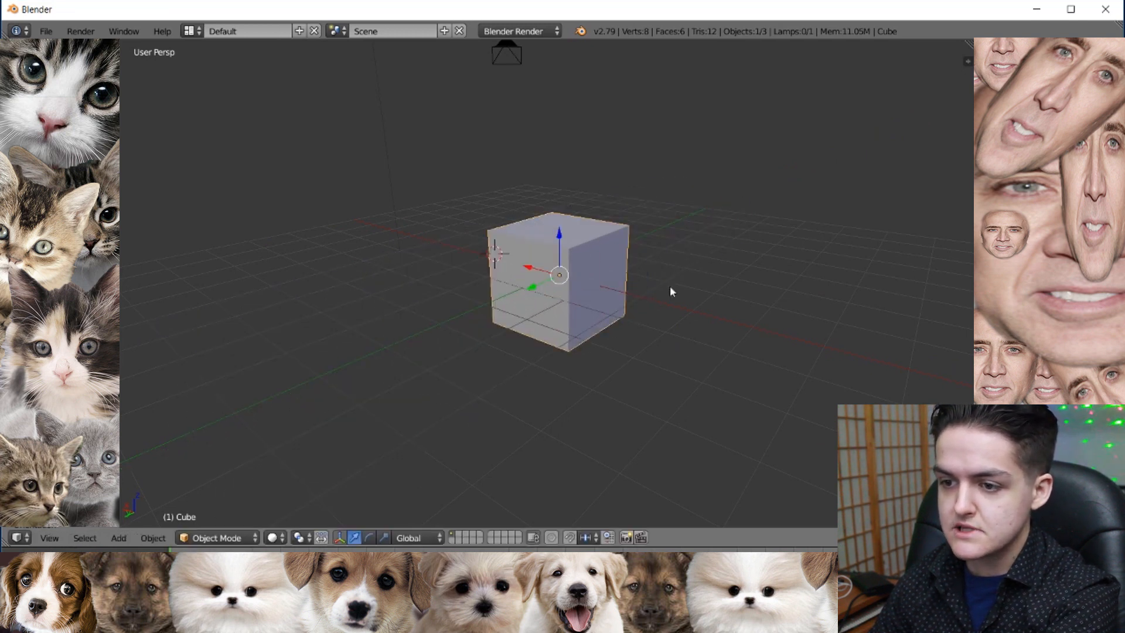
Step: Try moving the cube along the global X axis only, and cancel the move
middle_drag(545, 306, 602, 304)
key(g)
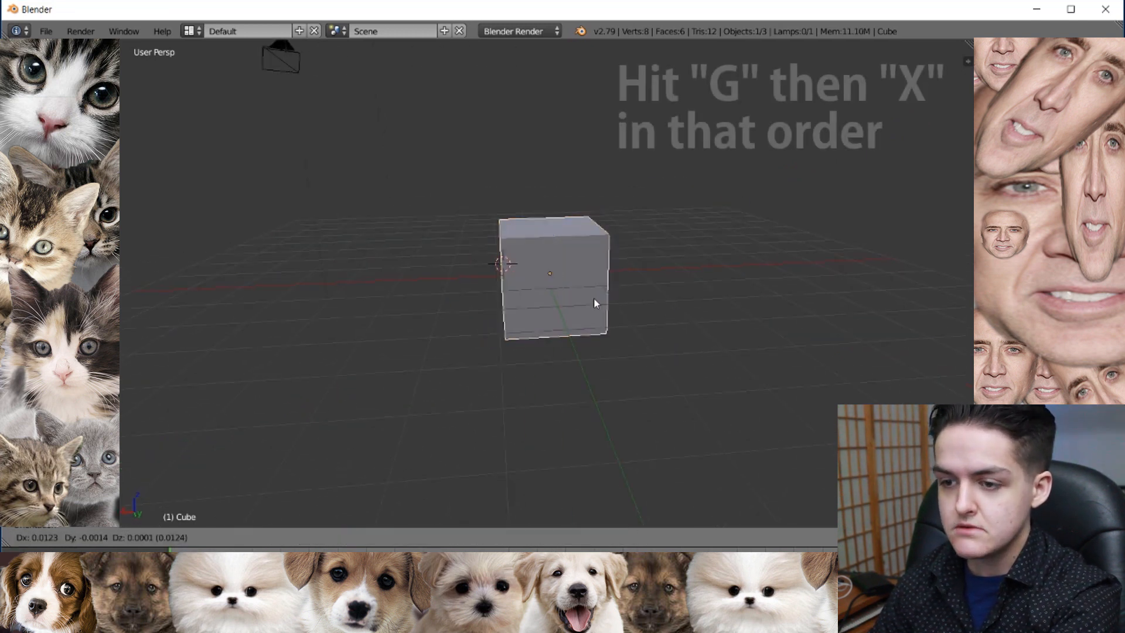
key(x)
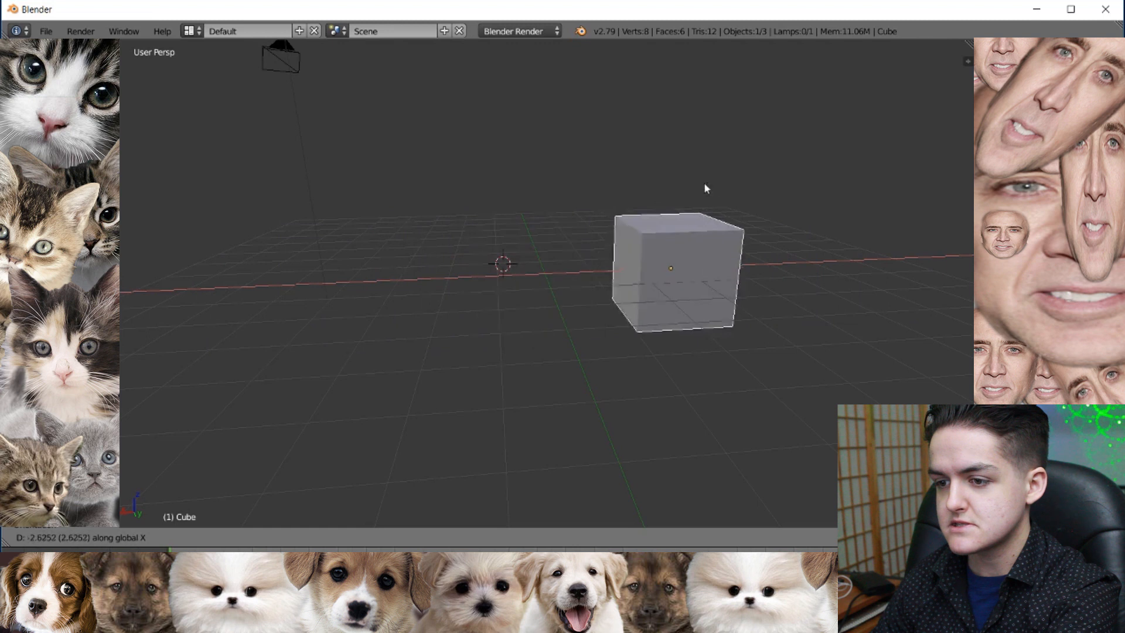
key(Escape)
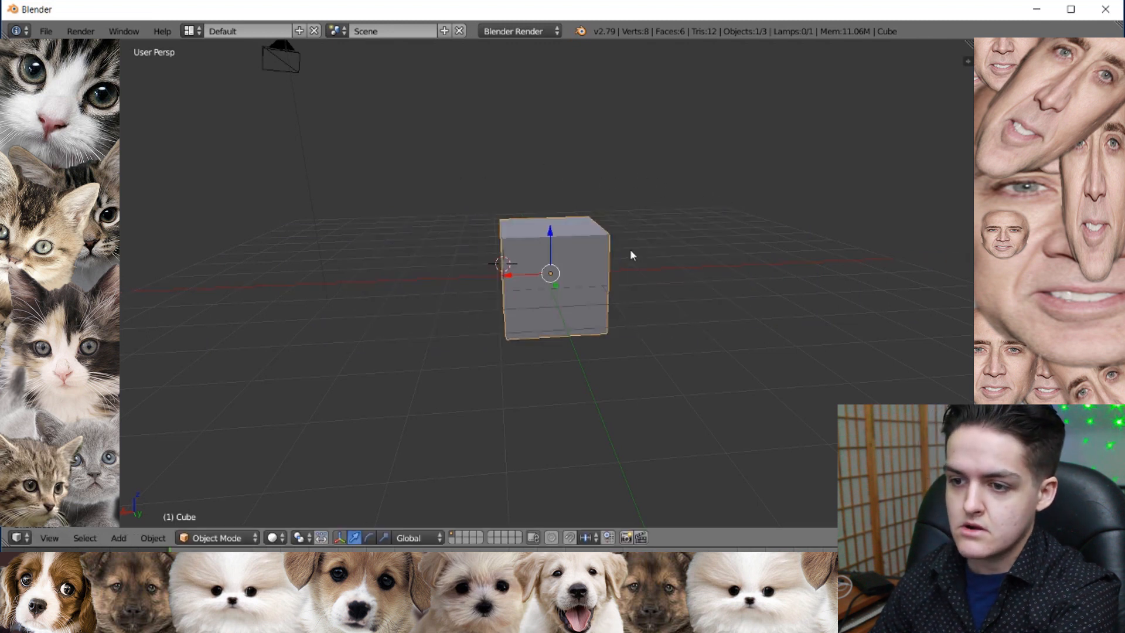
Step: Try moving the cube upwards along the global Z axis only, and cancel the move
middle_drag(613, 238, 551, 300)
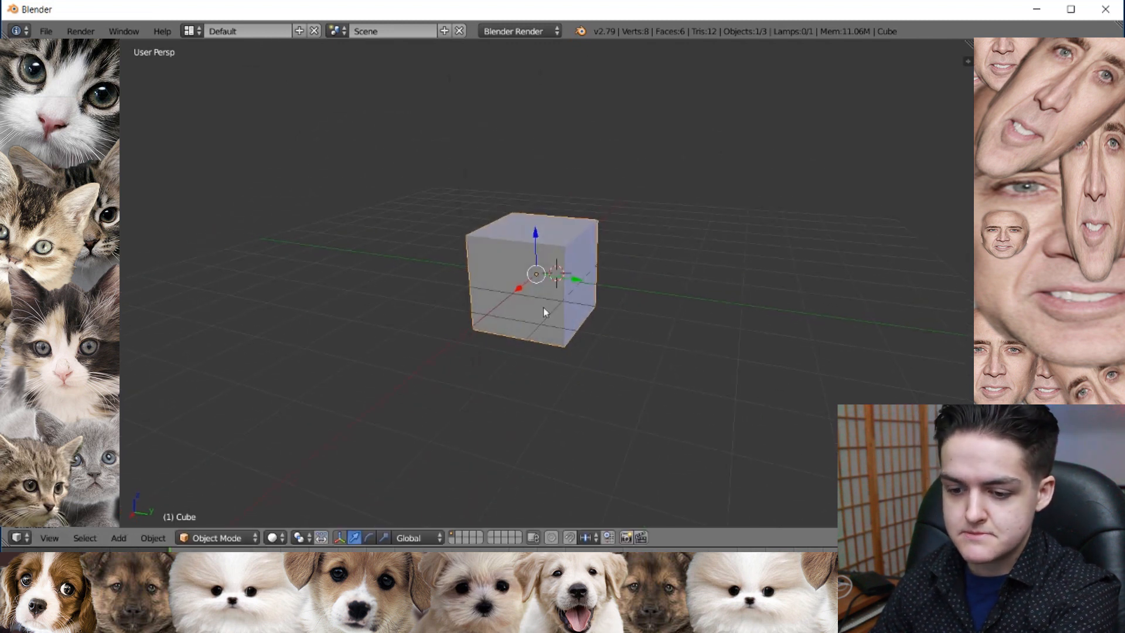
key(g)
key(z)
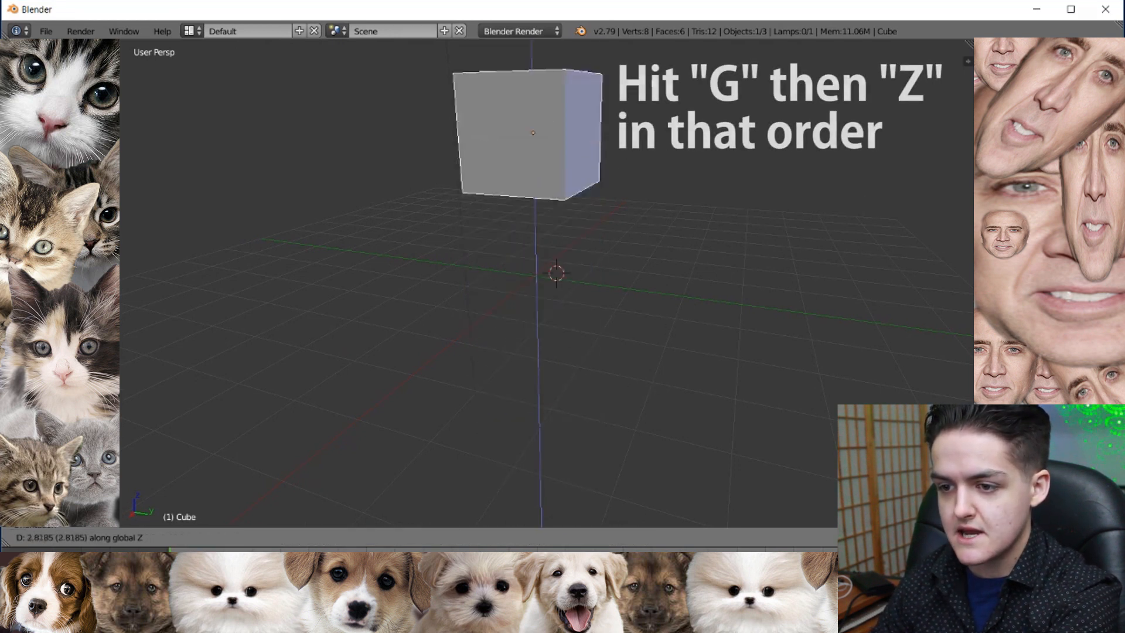
right_click(600, 292)
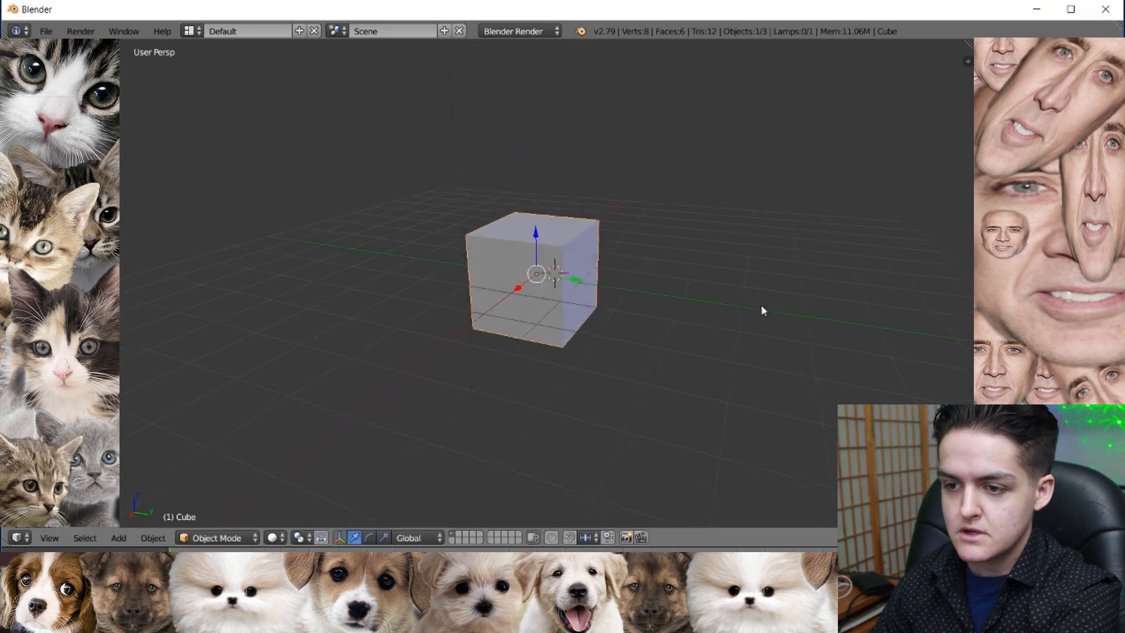
Step: Orbit the 3D view around the selected cube to examine it from different sides and heights
middle_drag(761, 308, 568, 274)
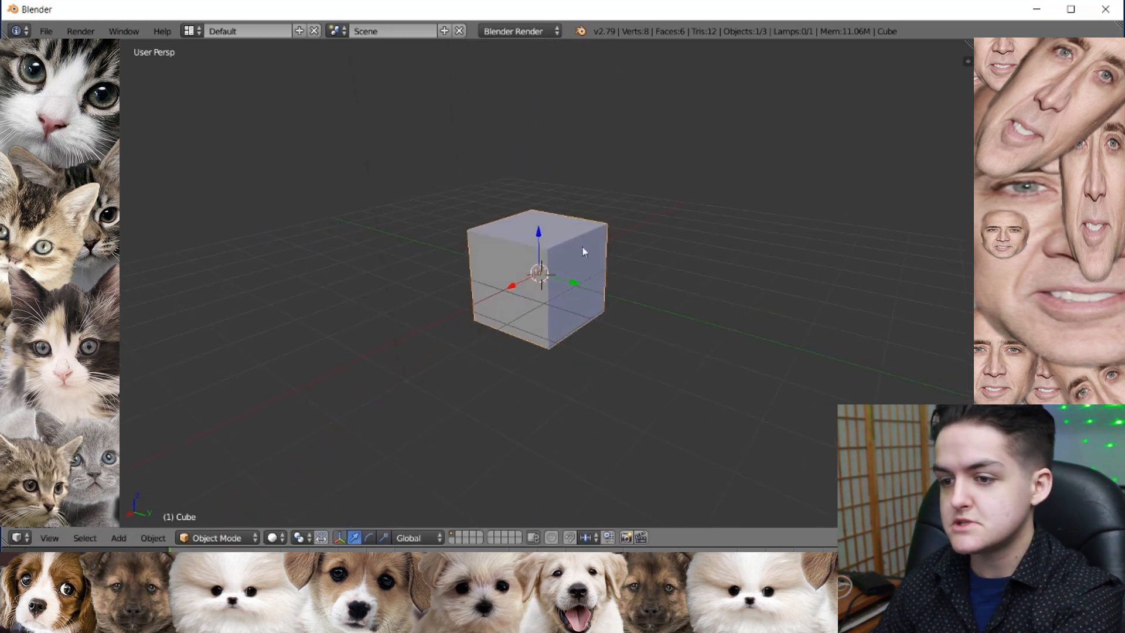
middle_drag(617, 314, 709, 311)
middle_drag(775, 326, 675, 308)
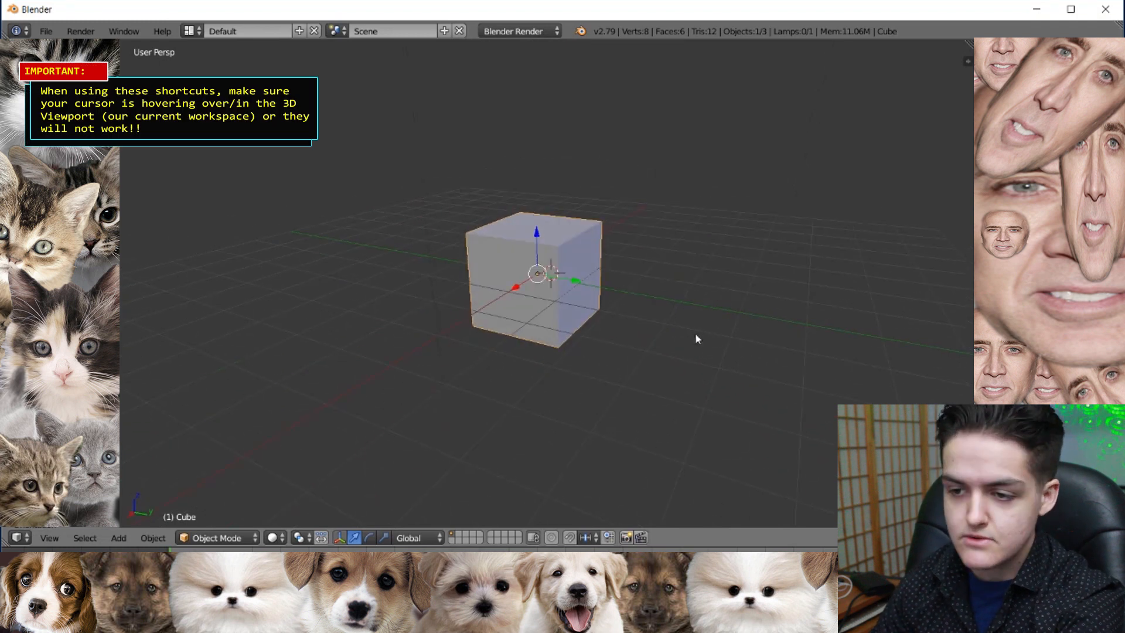
middle_drag(613, 344, 625, 266)
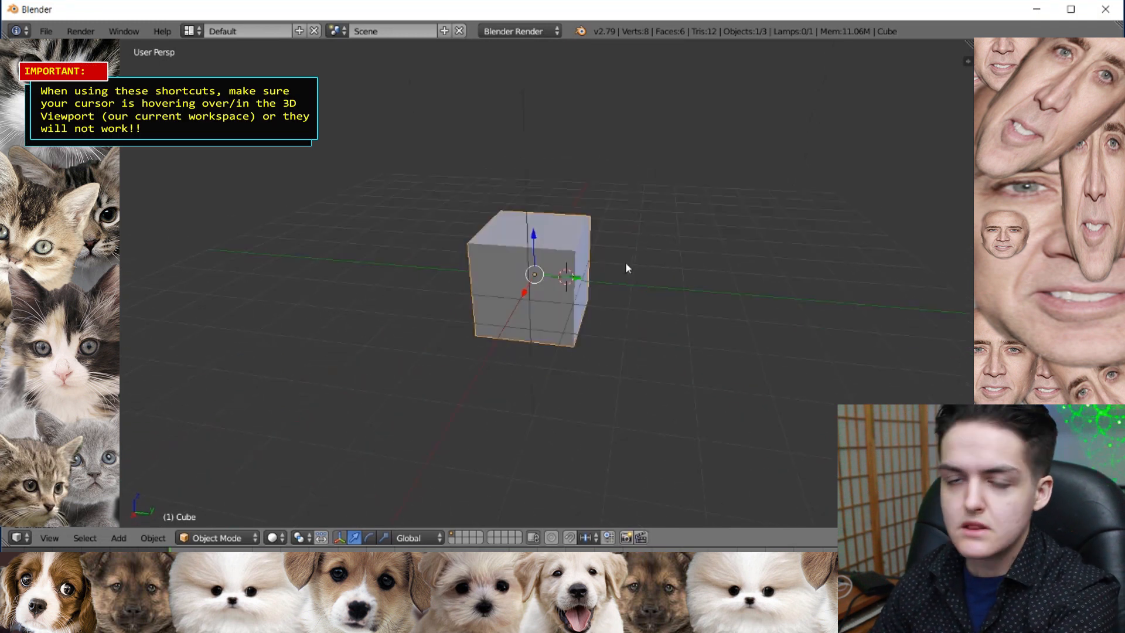
click(567, 277)
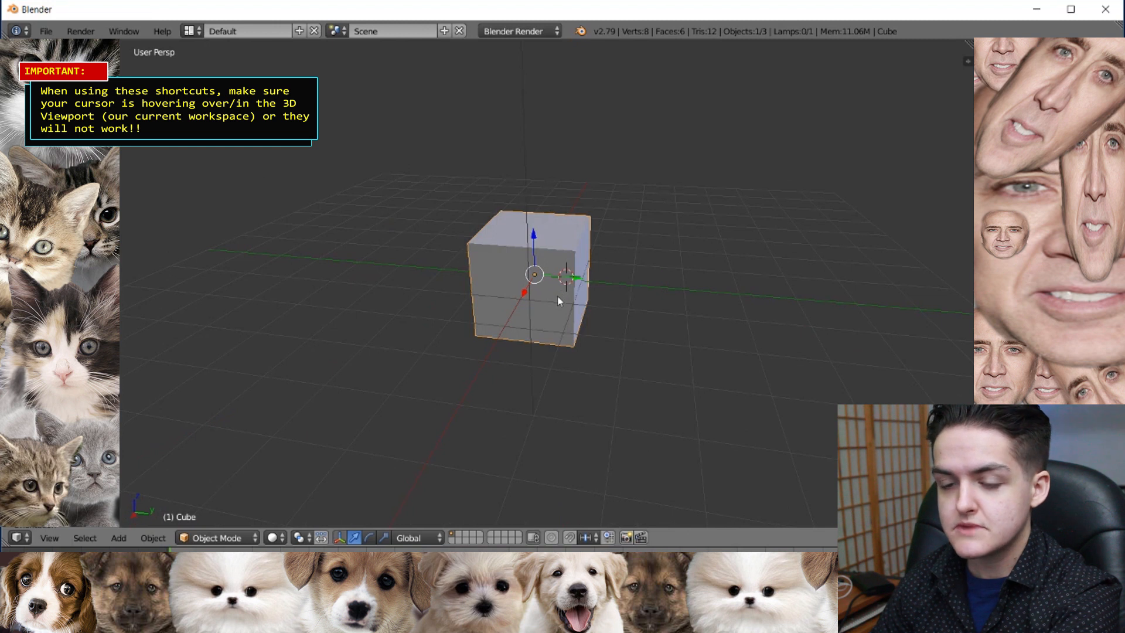
middle_drag(543, 303, 523, 328)
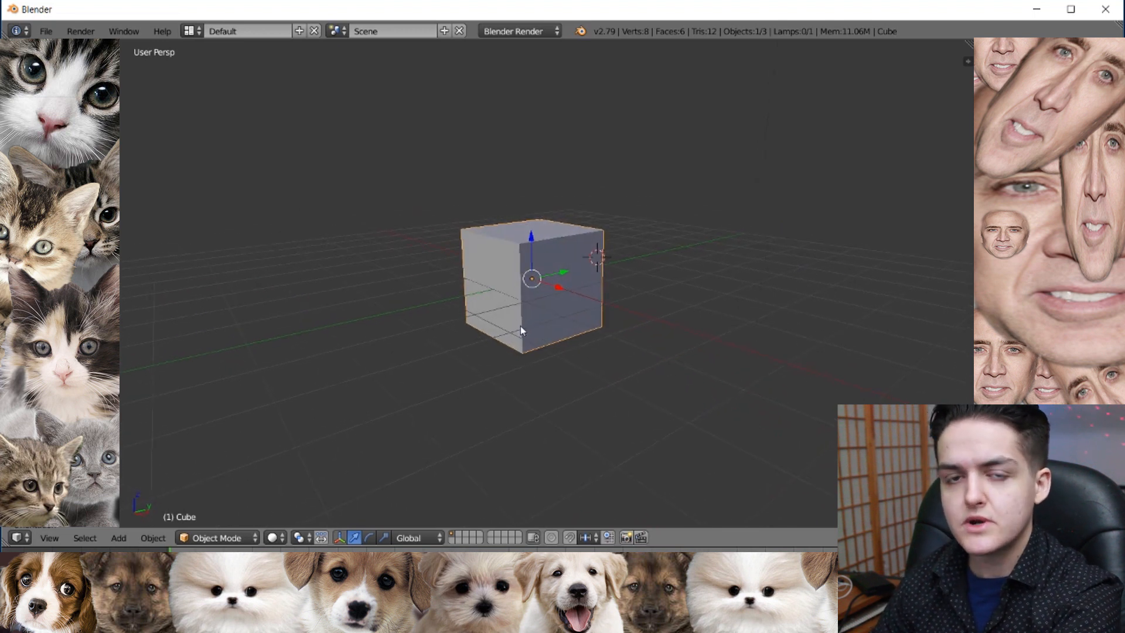
middle_drag(713, 256, 565, 329)
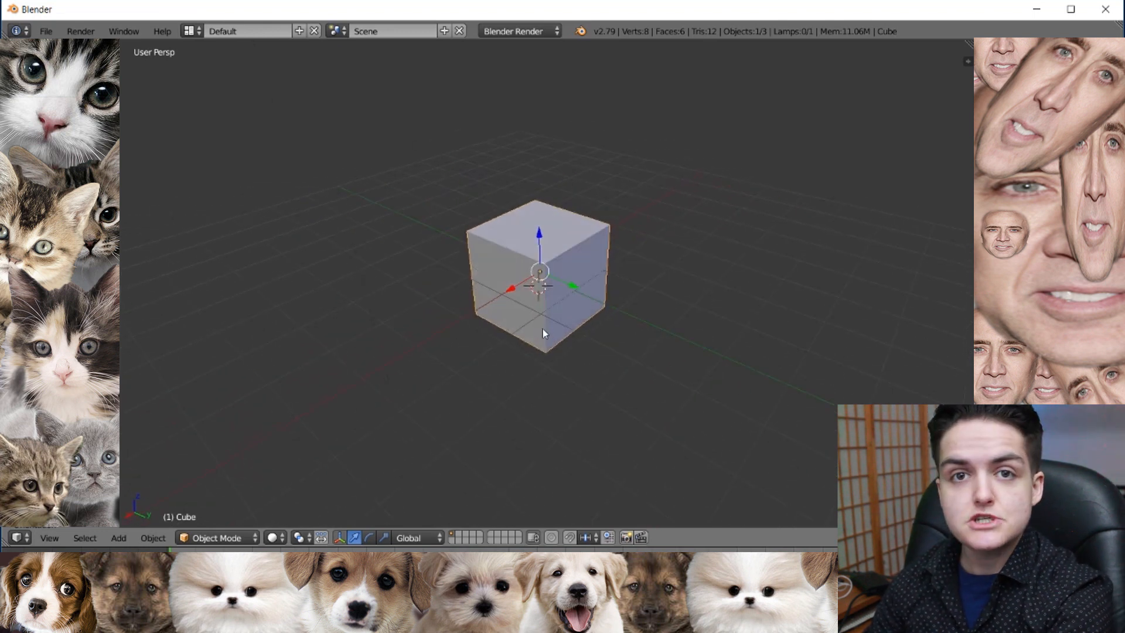
Step: Move the cube freely around the scene and place it back near the grid's origin
key(g)
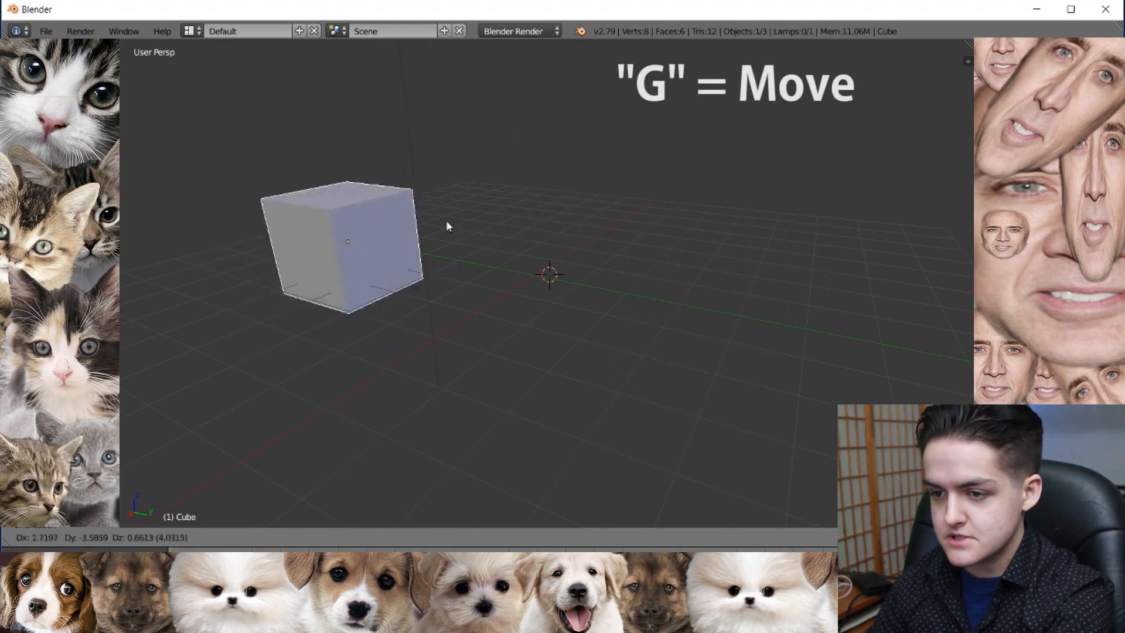
click(562, 280)
middle_drag(563, 281, 613, 299)
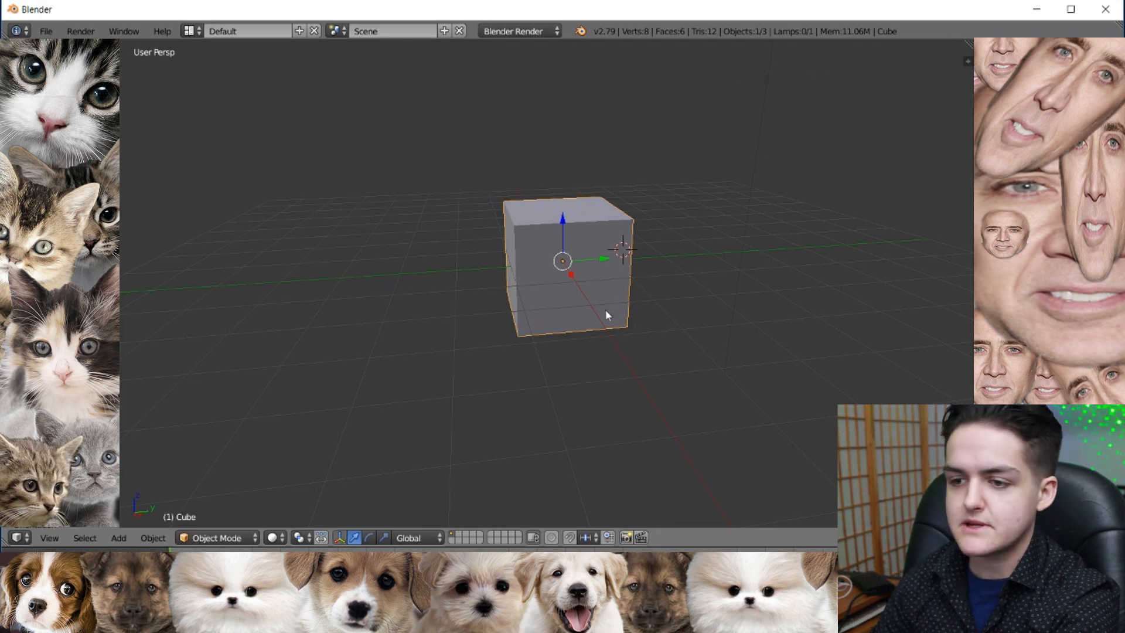
Step: Scale the whole cube up evenly to several times its size, and undo the scaling
middle_drag(621, 323, 580, 318)
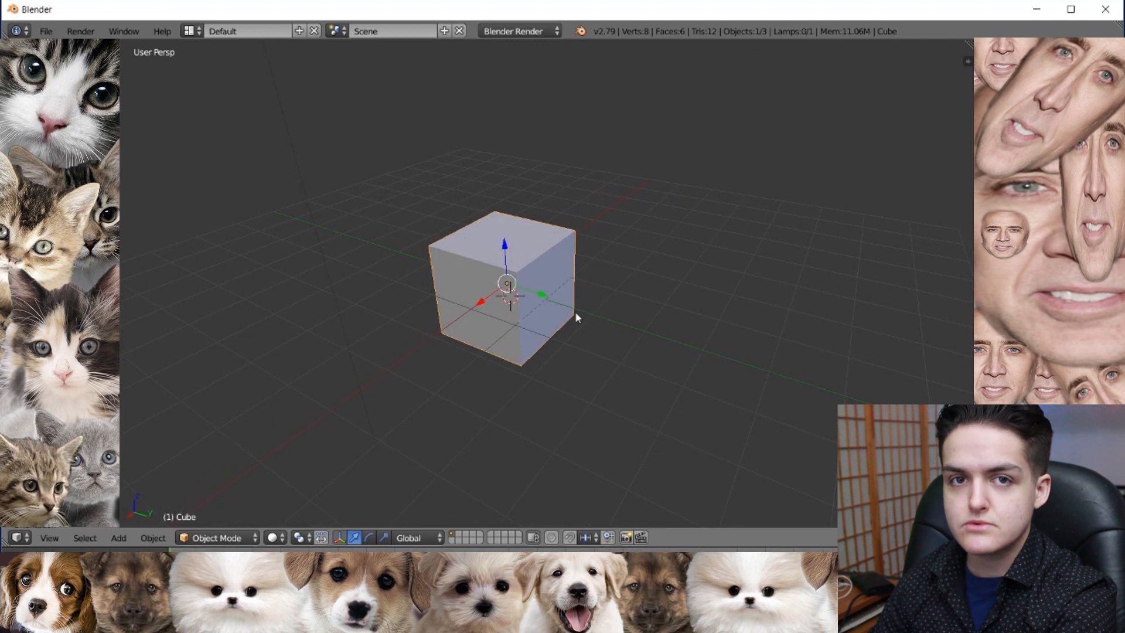
middle_drag(562, 309, 490, 213)
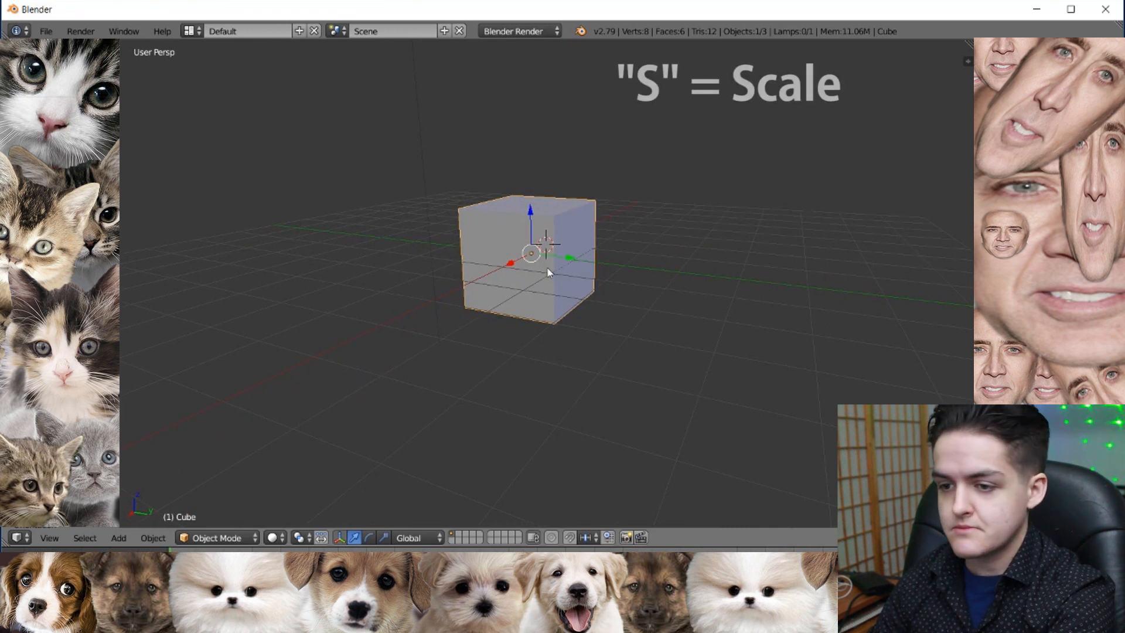
key(s)
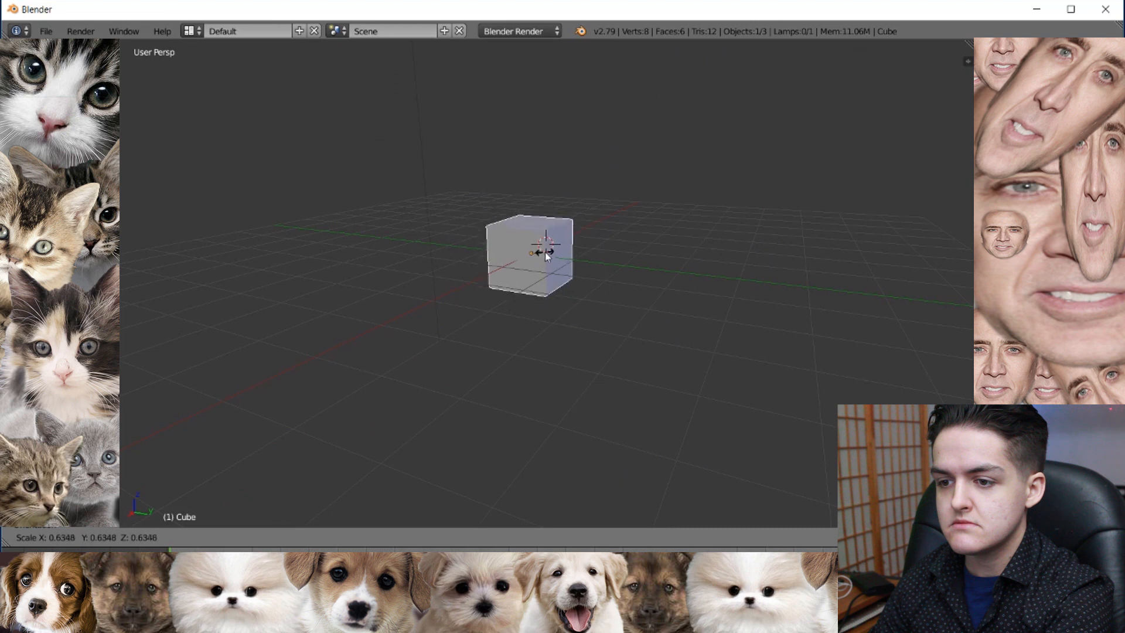
click(625, 276)
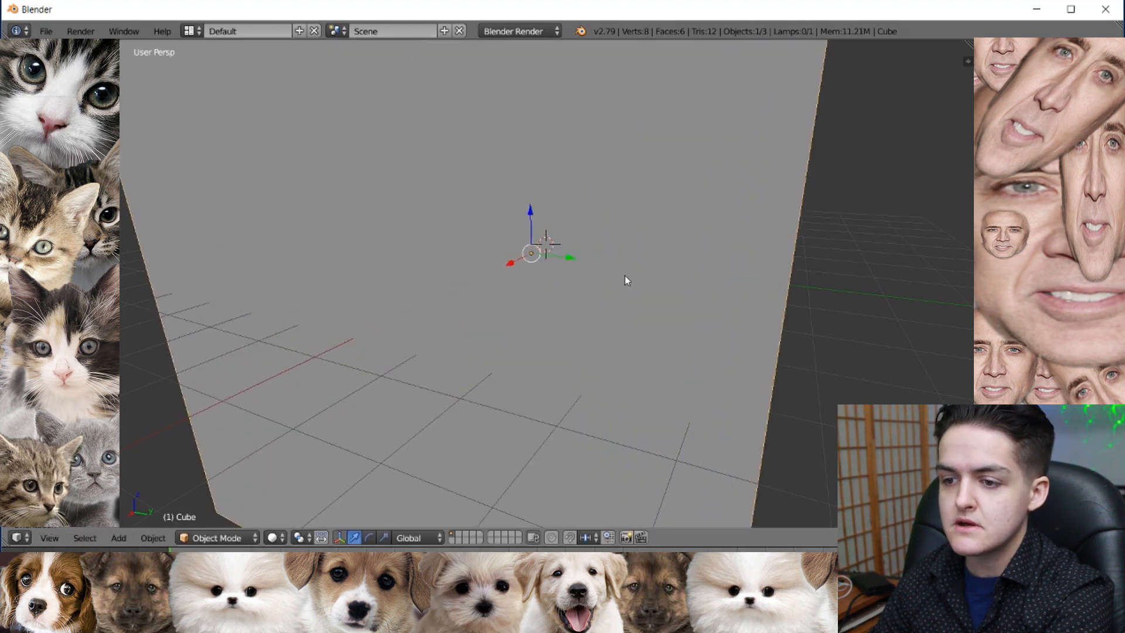
scroll(613, 263, down, 3)
middle_drag(562, 255, 531, 237)
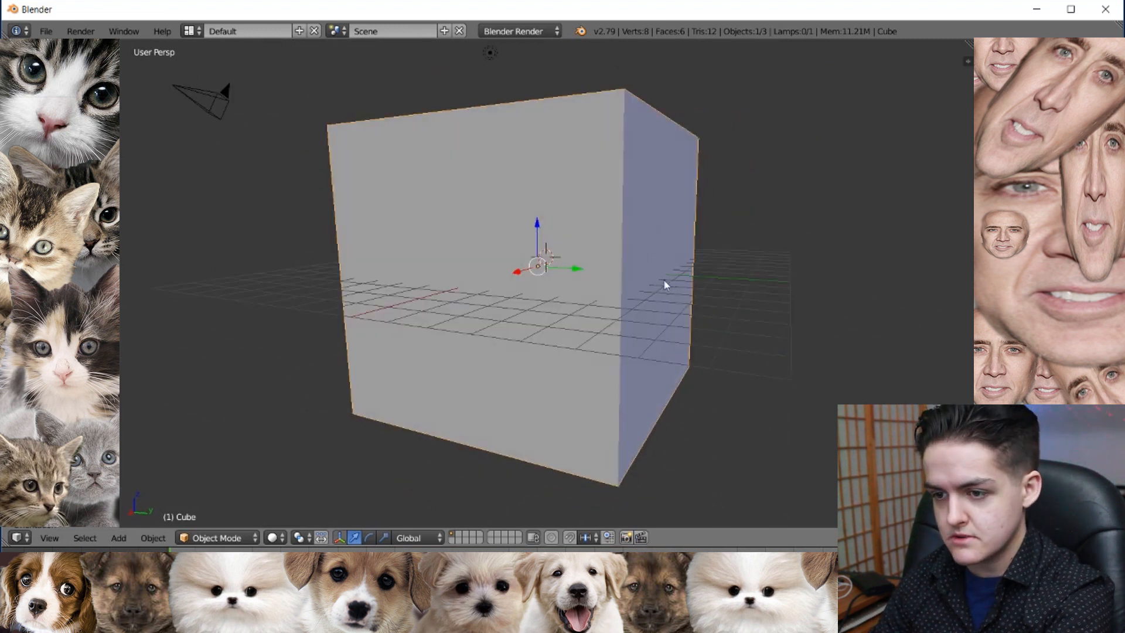
middle_drag(665, 283, 740, 343)
key(ctrl+z)
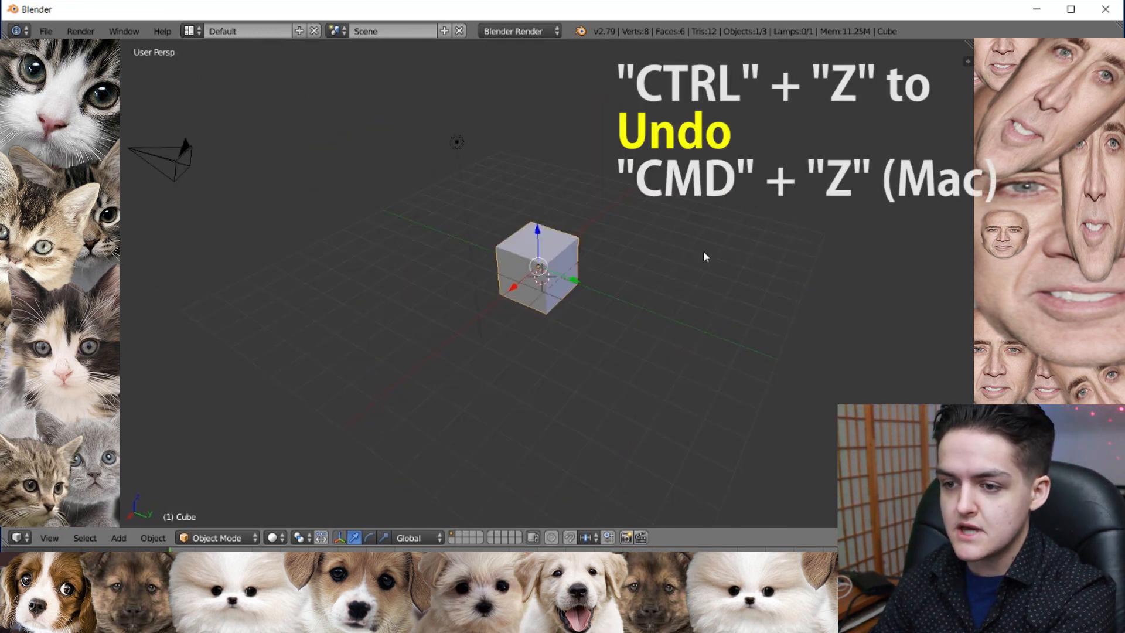
Step: Try scaling the cube along the global Y axis only, and cancel the scaling
middle_drag(661, 262, 652, 270)
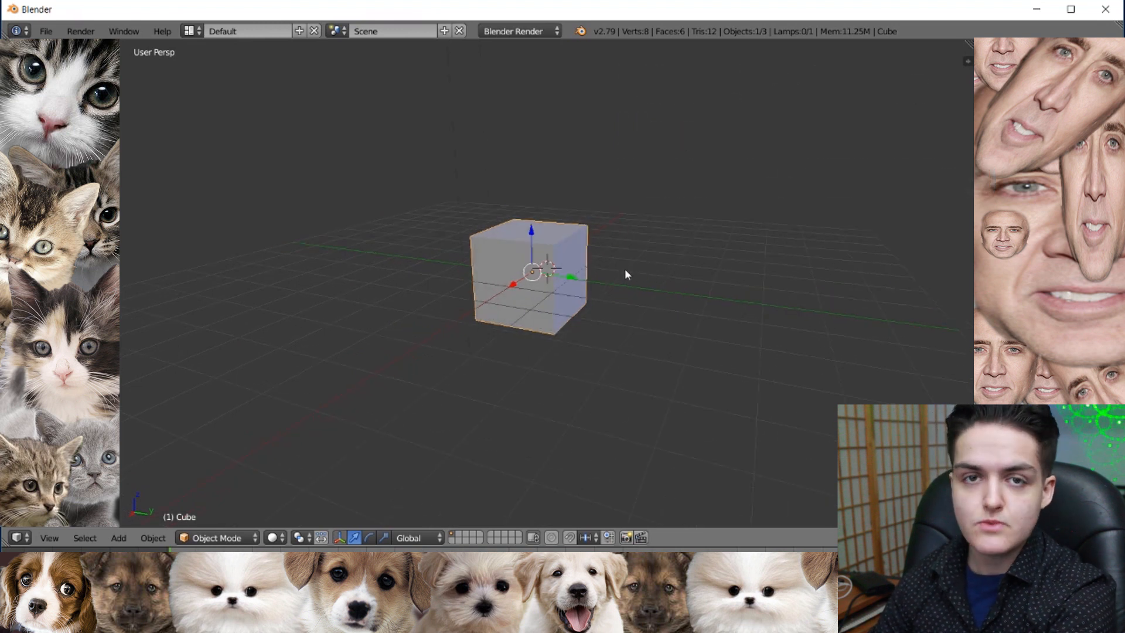
middle_drag(655, 272, 600, 280)
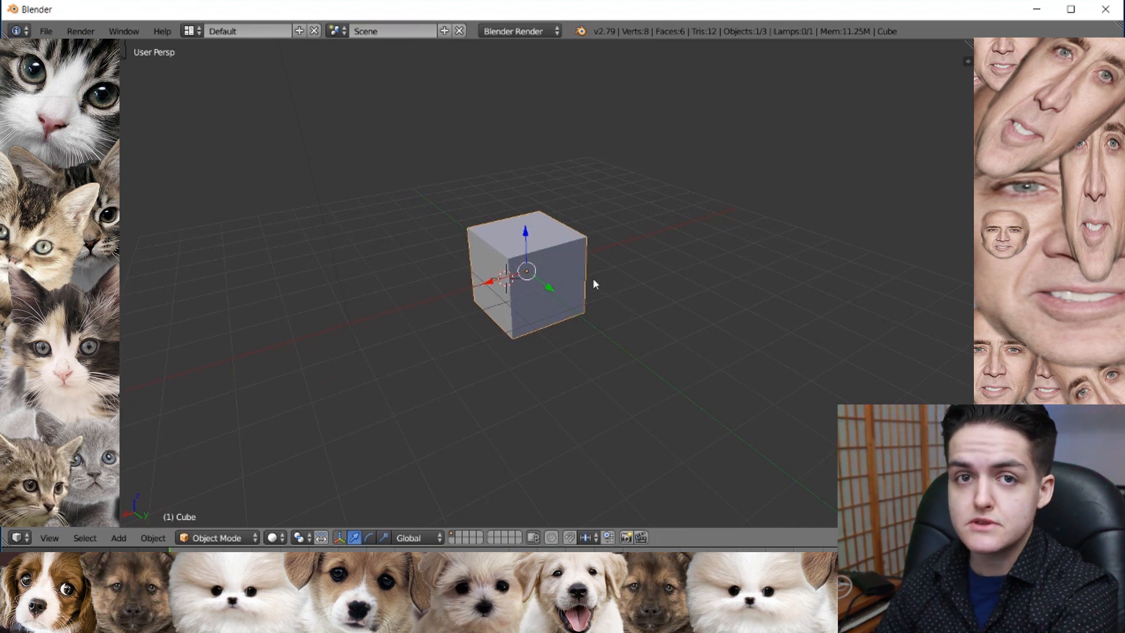
middle_drag(589, 277, 601, 274)
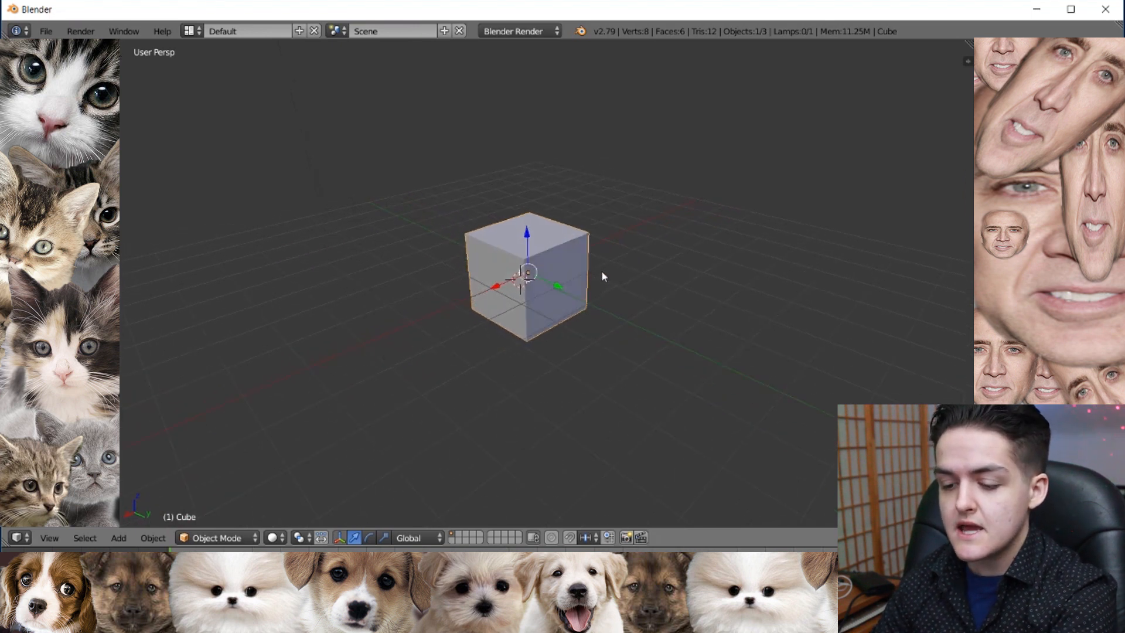
key(s)
key(y)
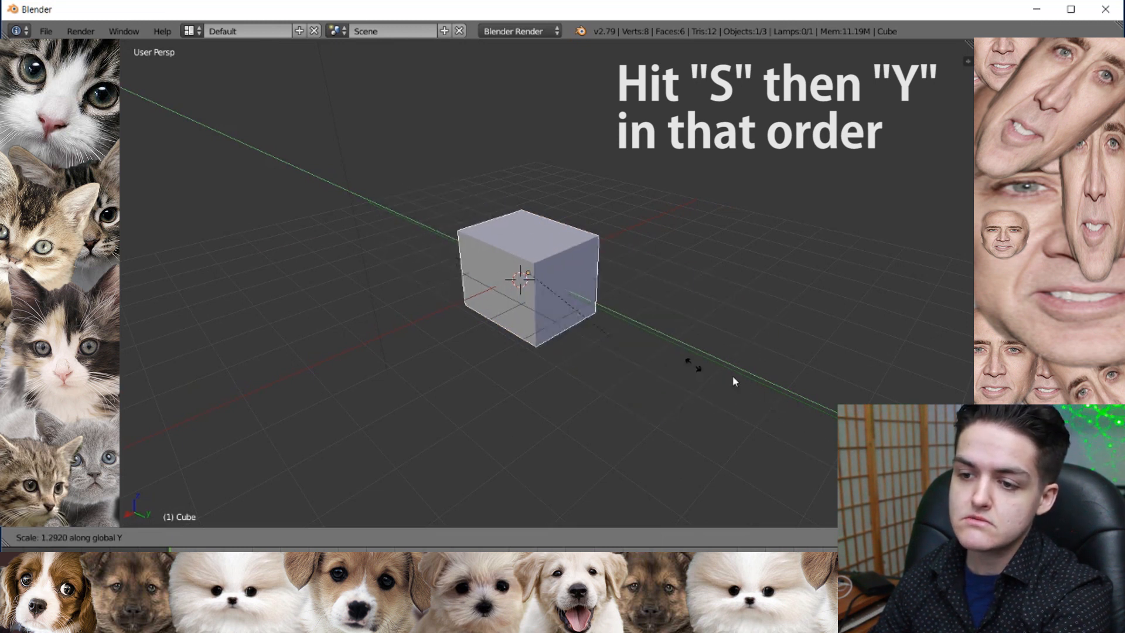
key(Escape)
Step: Stretch the cube along the global X axis into a long bar, and undo the stretch
key(s)
key(x)
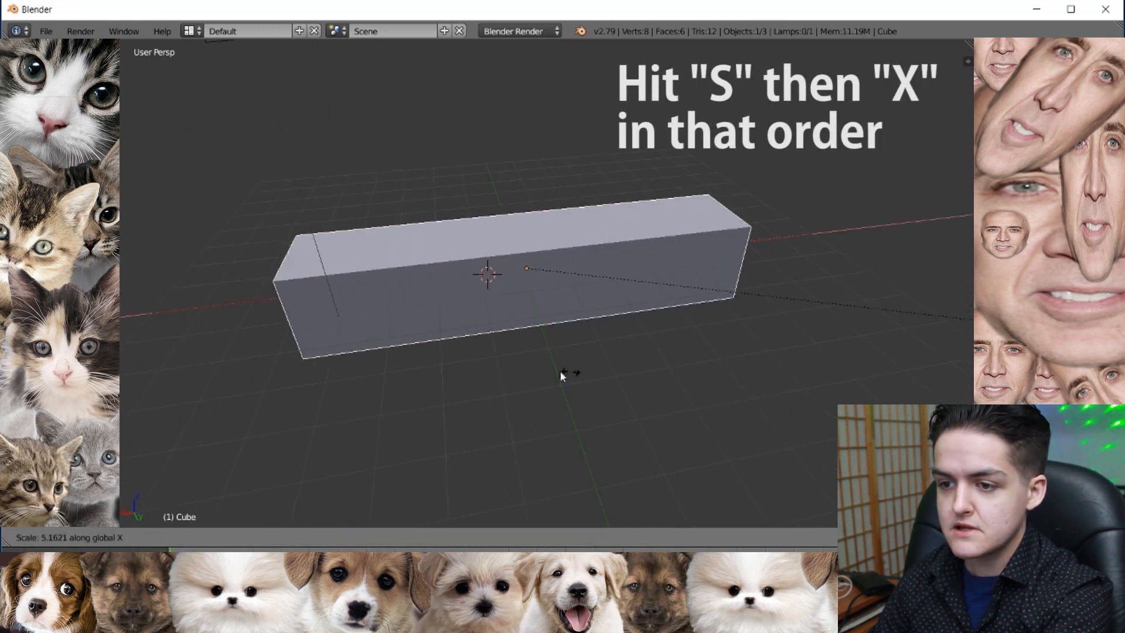
click(325, 337)
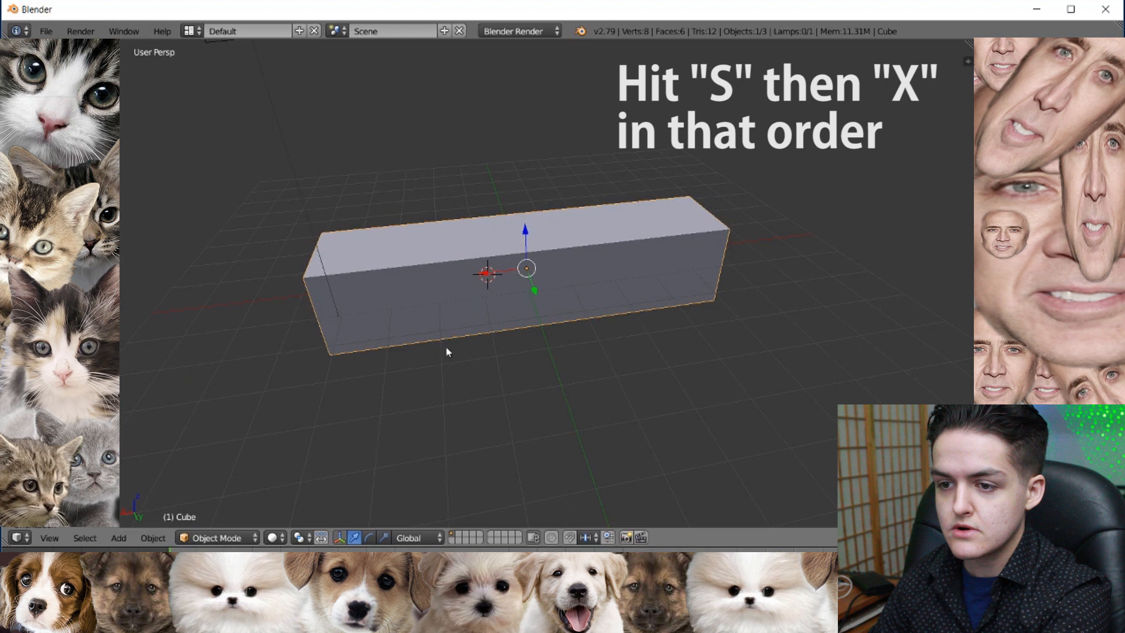
key(ctrl+z)
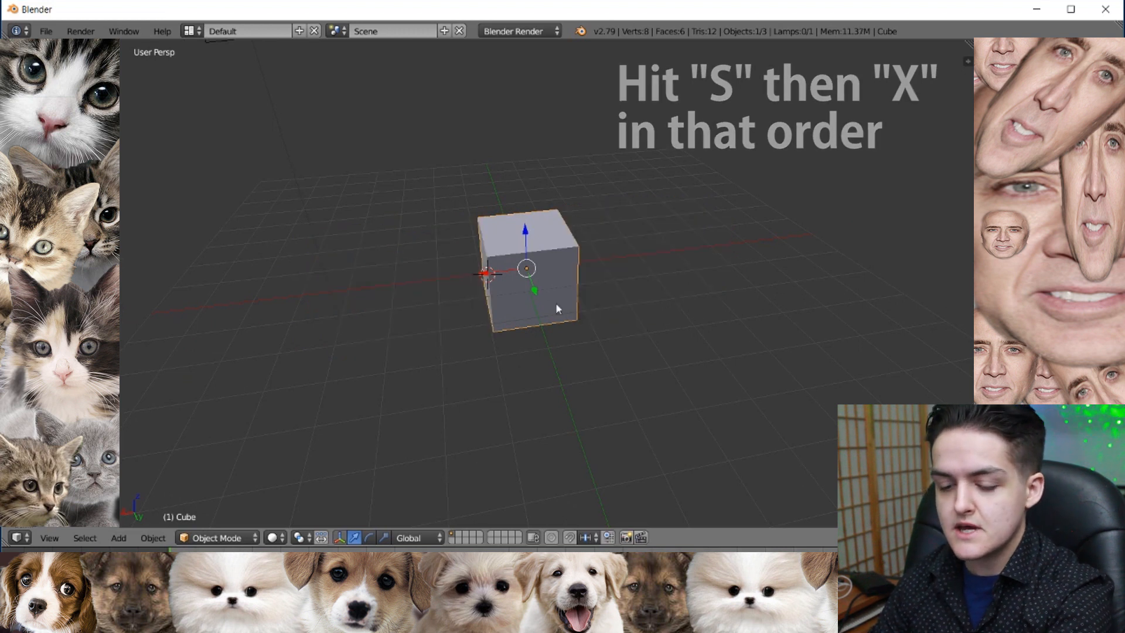
Step: Try stretching the cube along the global Z axis only, and cancel the scaling
key(s)
key(z)
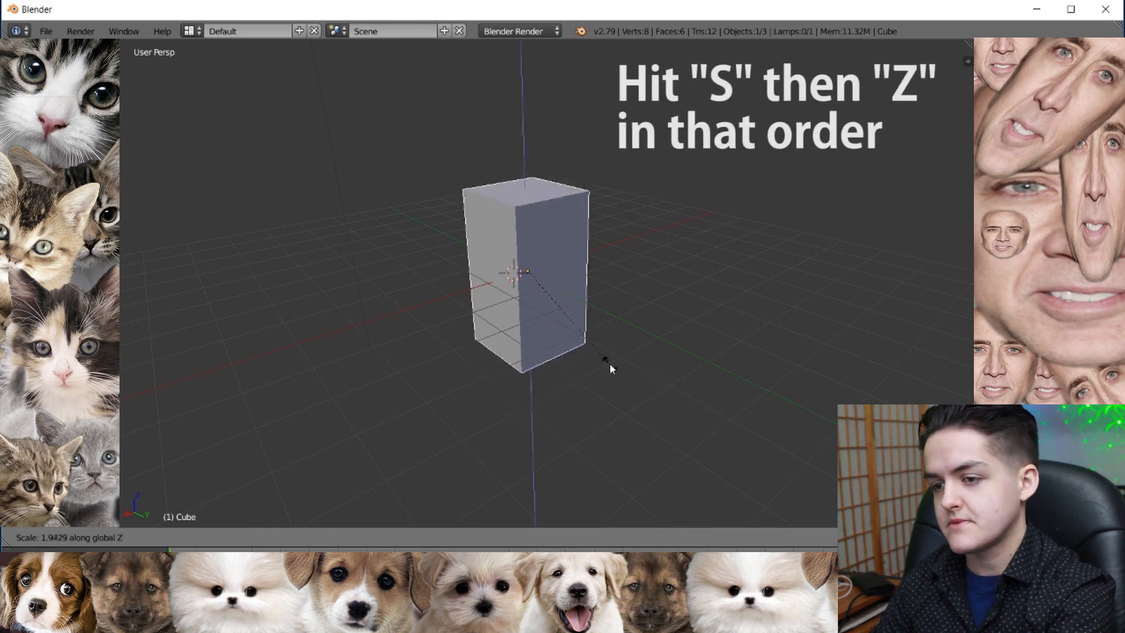
key(Escape)
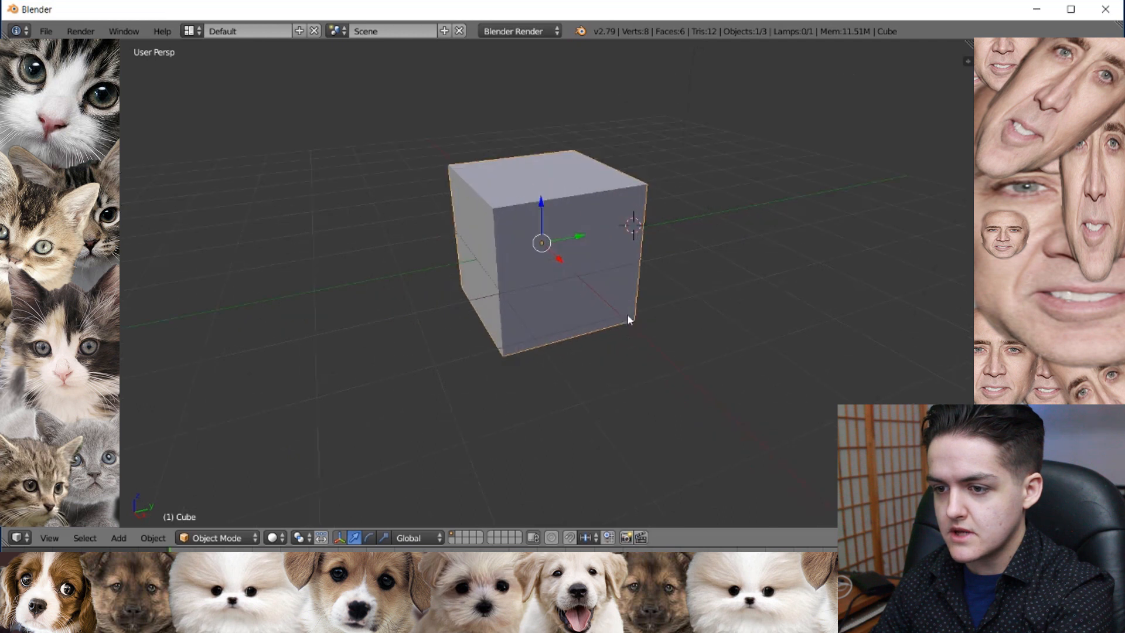
Step: Try rotating the cube freely in the current view, and cancel the rotation
middle_drag(627, 314, 628, 359)
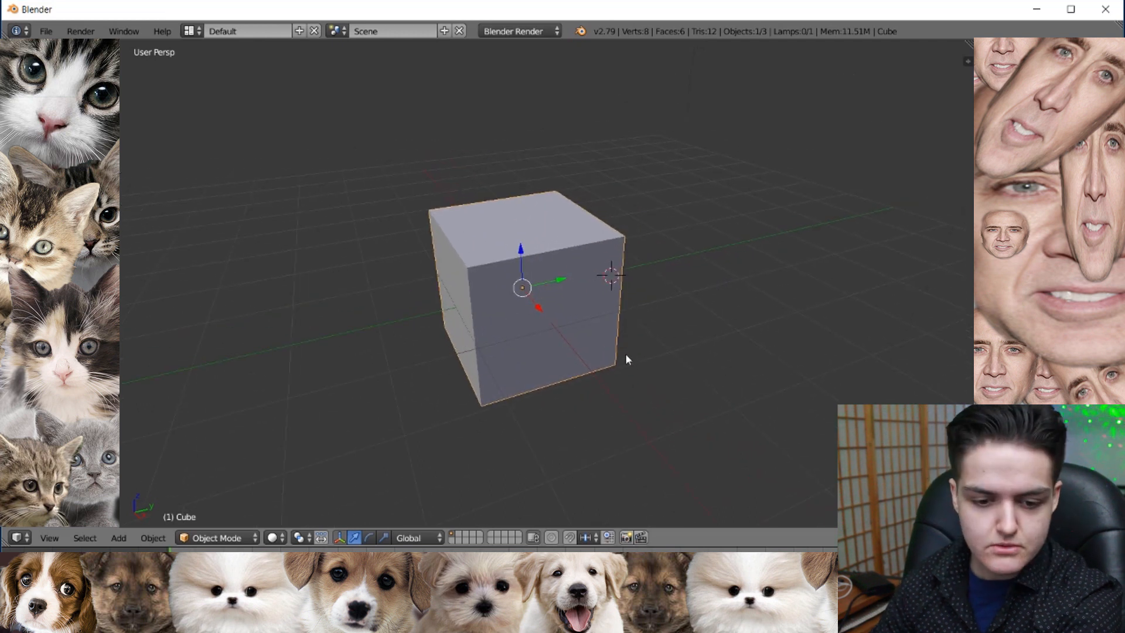
middle_drag(728, 368, 675, 371)
scroll(651, 368, down, 4)
mouse_move(610, 352)
middle_down()
mouse_move(650, 305)
mouse_move(566, 329)
mouse_move(625, 341)
middle_up()
scroll(590, 333, up, 3)
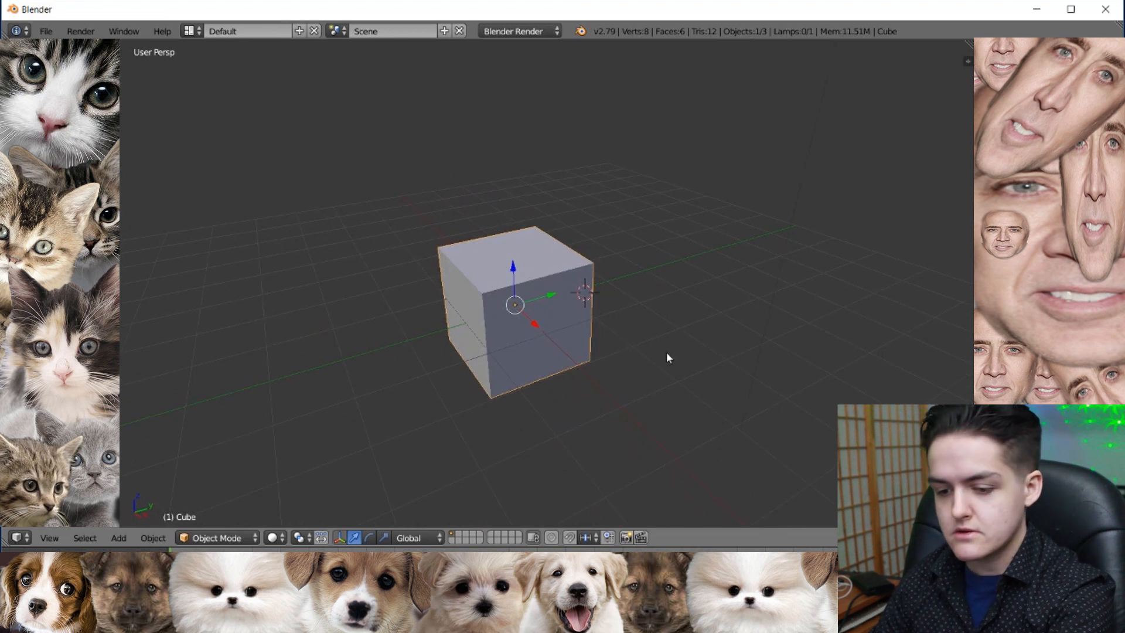
key(r)
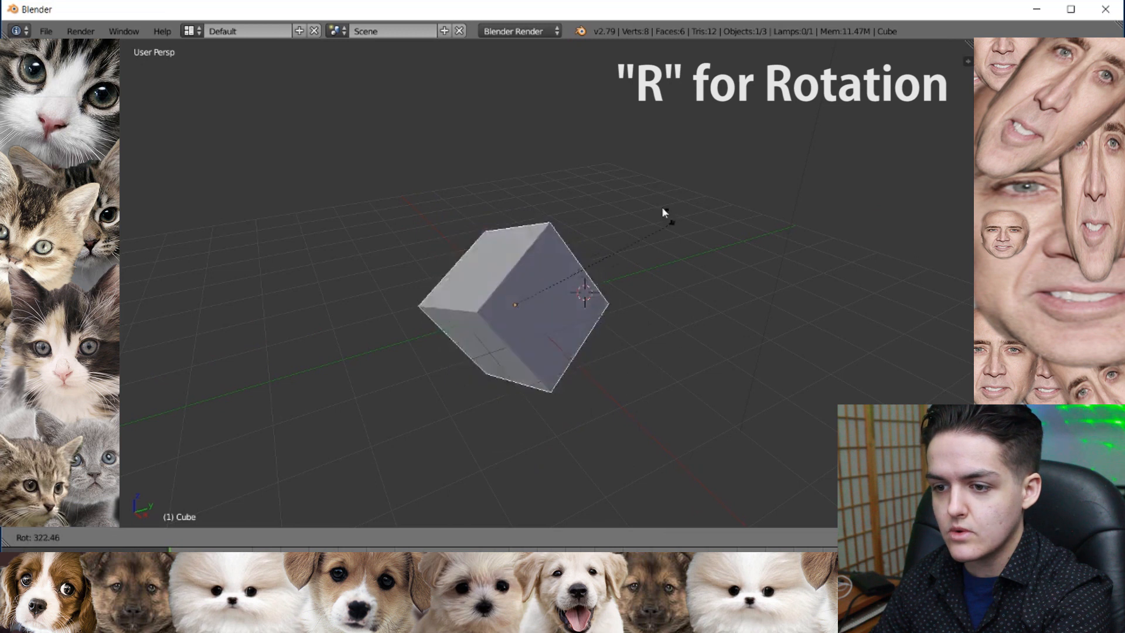
key(Escape)
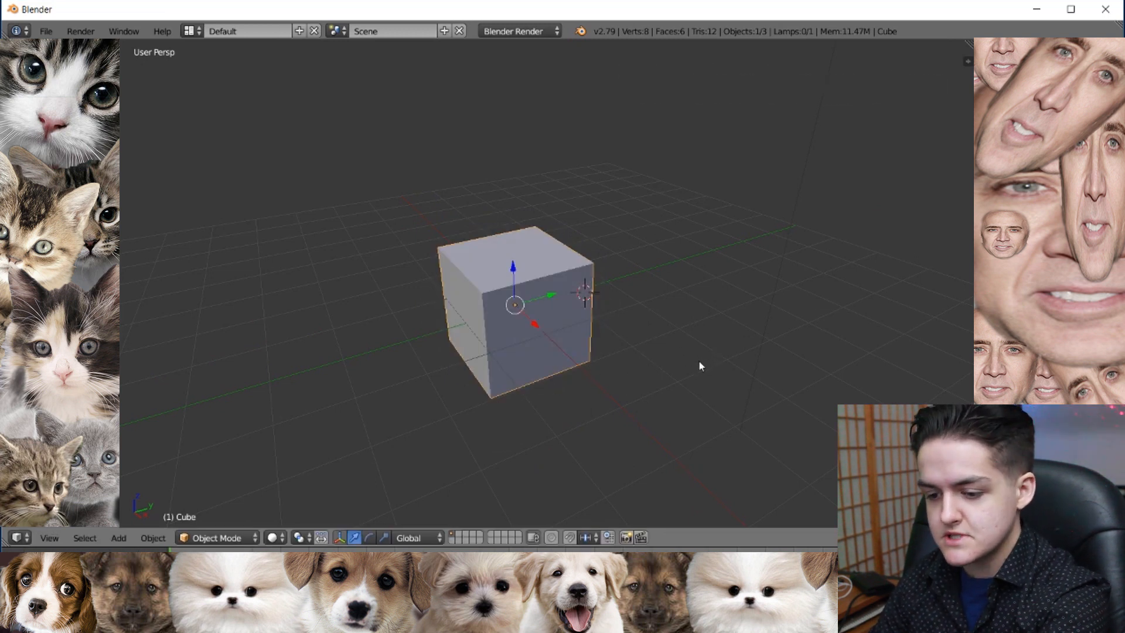
Step: Try rotating the cube around the global Y axis only
scroll(691, 305, down, 3)
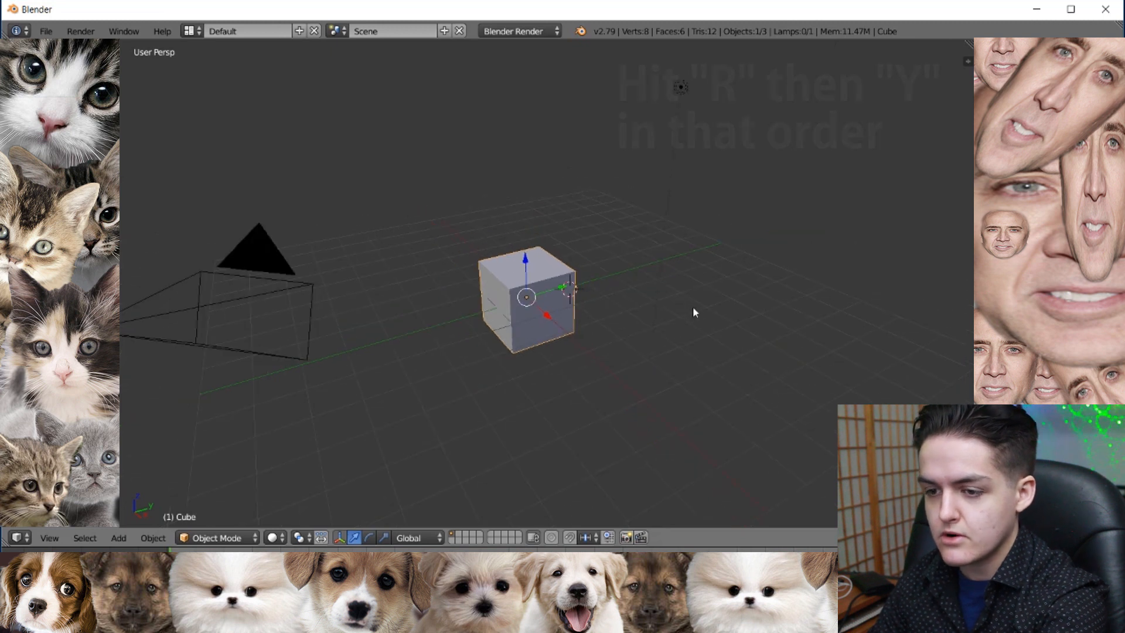
key(r)
key(y)
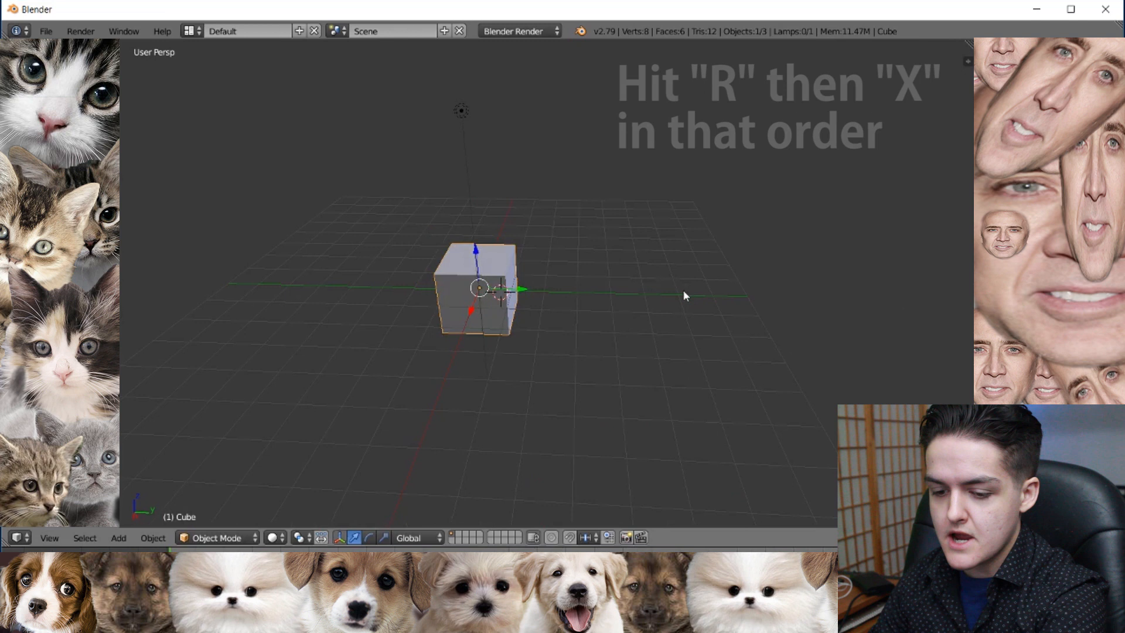
Step: Try rotating the cube around the global X axis only, and cancel the rotation
key(r)
key(x)
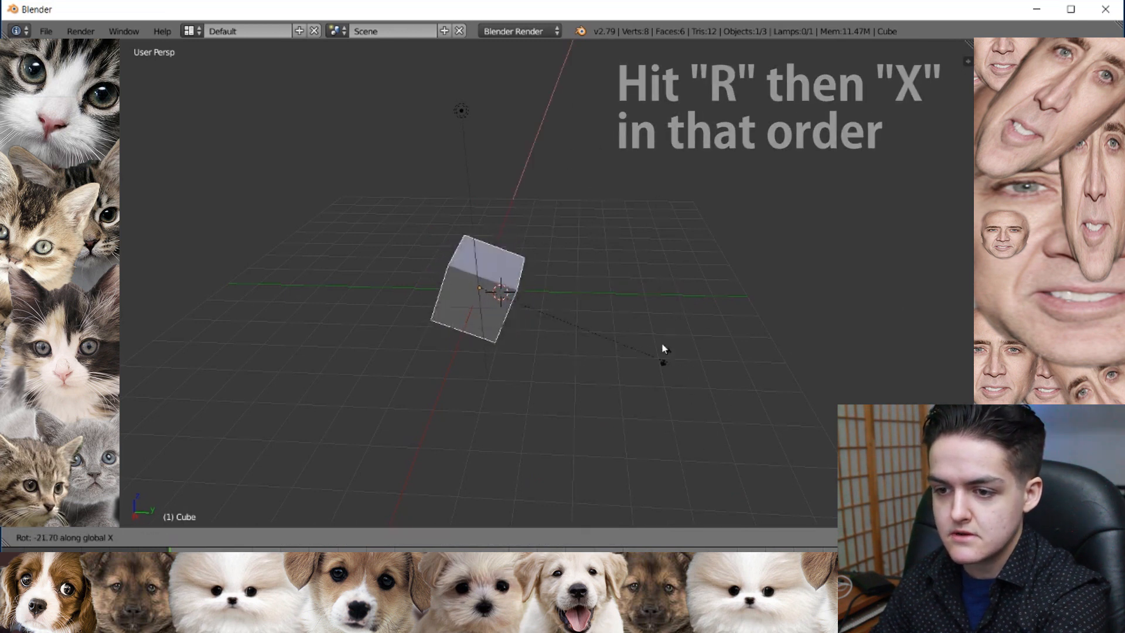
key(Escape)
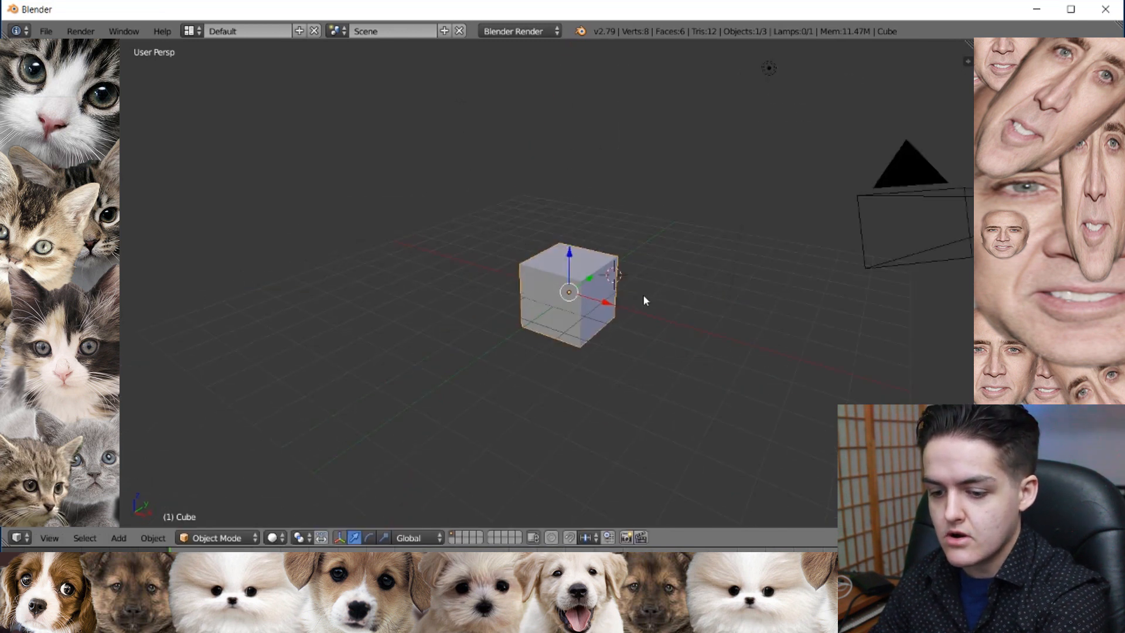
Step: Try rotating the cube around the global Z axis only
key(r)
key(z)
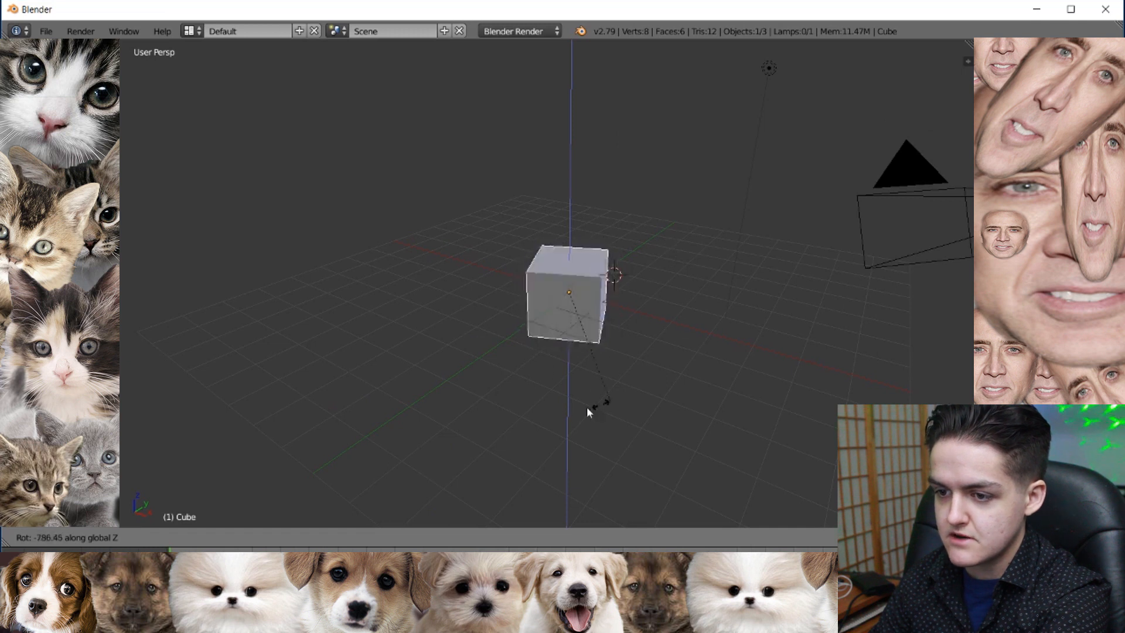
click(701, 276)
Step: Duplicate the cube and place the copy about 4.6 units along Y and 3.6 units above the original
middle_drag(789, 350, 547, 372)
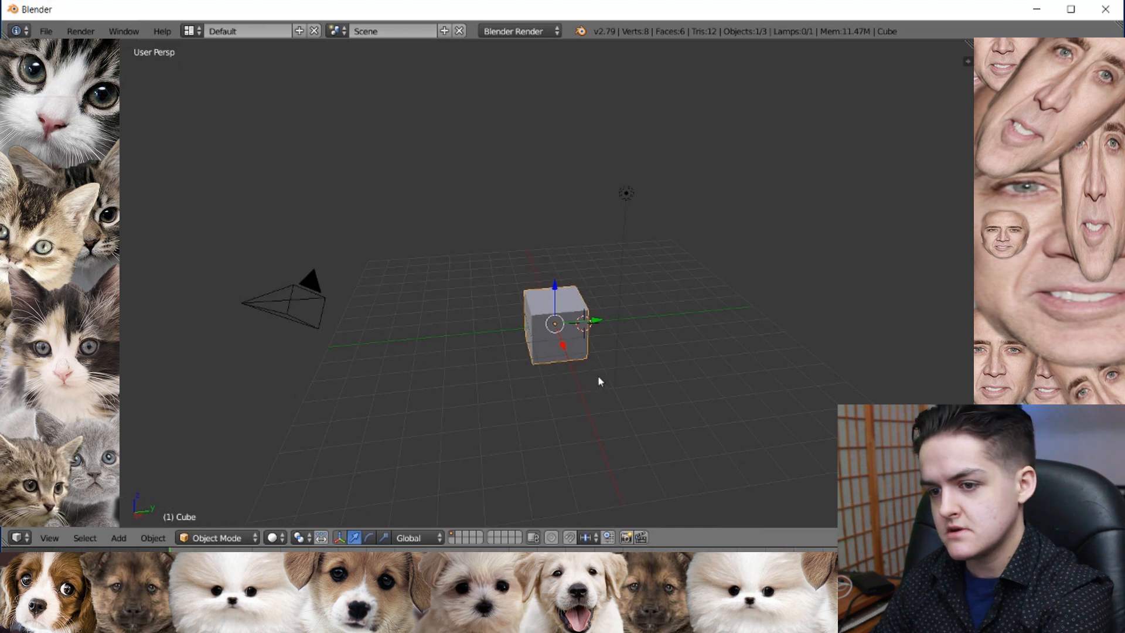
scroll(597, 381, up, 3)
middle_drag(565, 393, 596, 376)
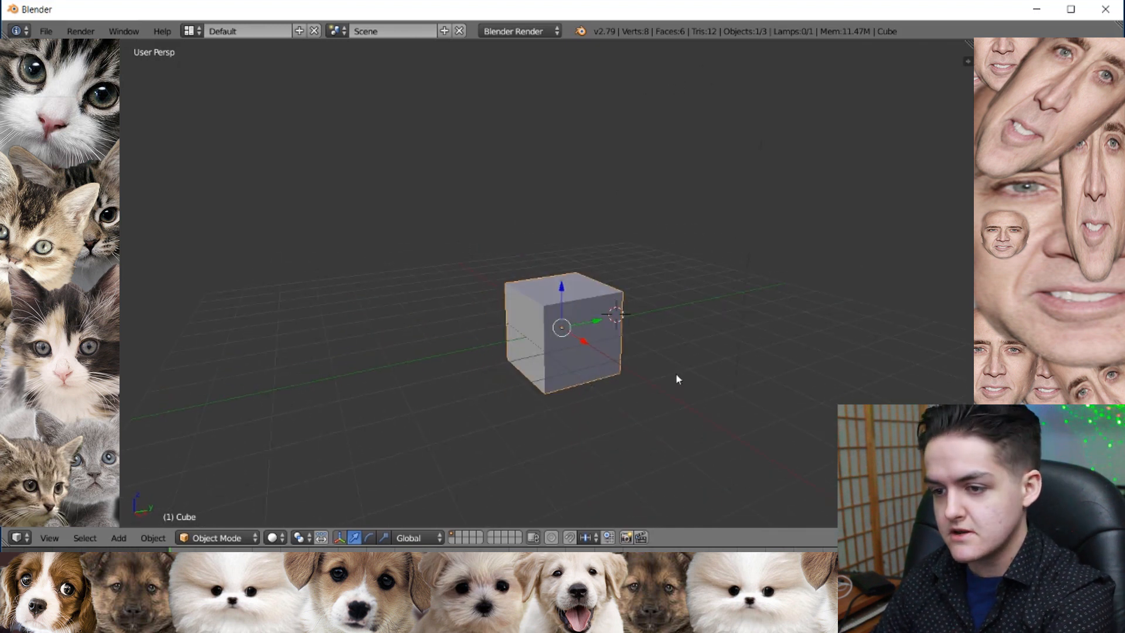
middle_drag(675, 382, 610, 363)
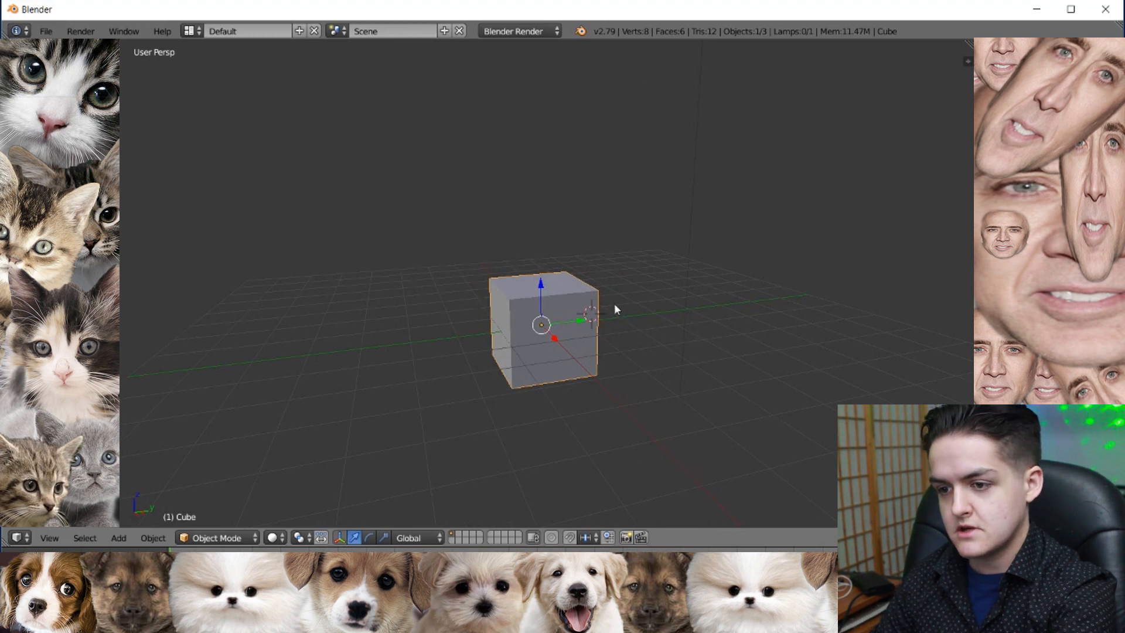
key(shift+d)
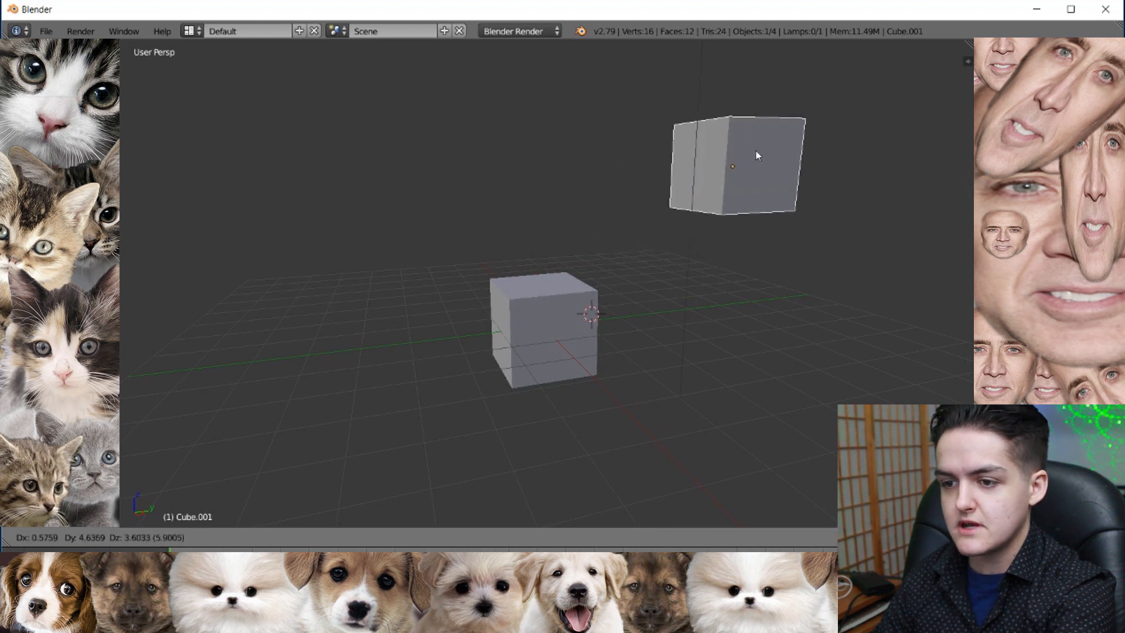
click(755, 150)
Step: Duplicate the raised cube and place the new copy high above the original cube, beside the lamp
middle_drag(615, 410, 717, 367)
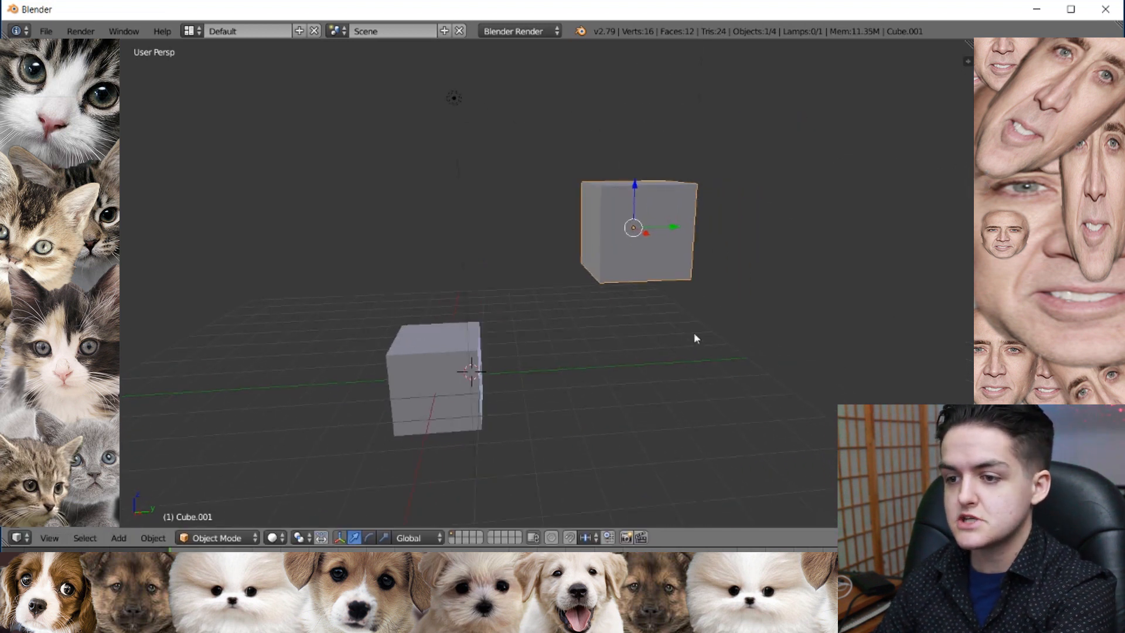
key(shift+d)
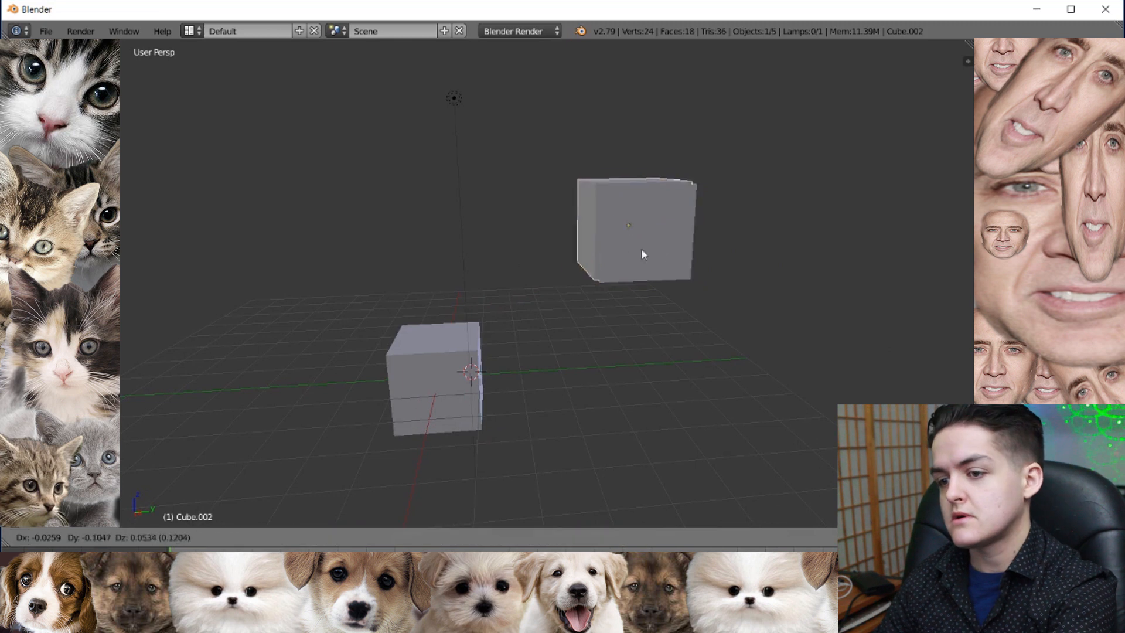
click(421, 181)
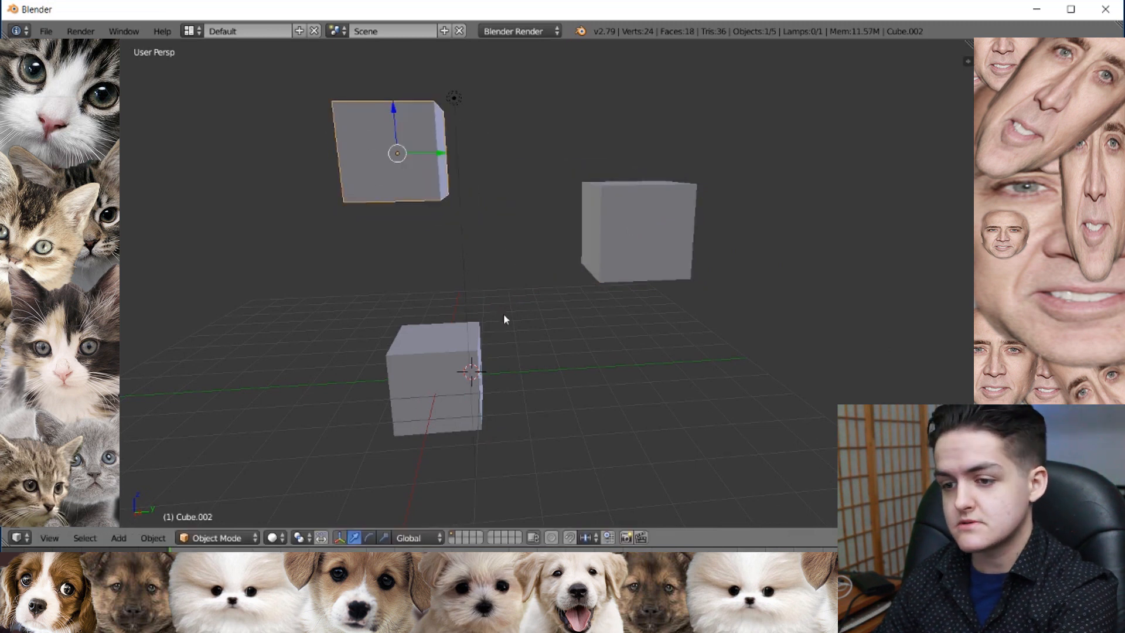
Step: Add the first duplicate to the selection so that both raised cubes are selected together
shift+middle_drag(502, 315, 568, 366)
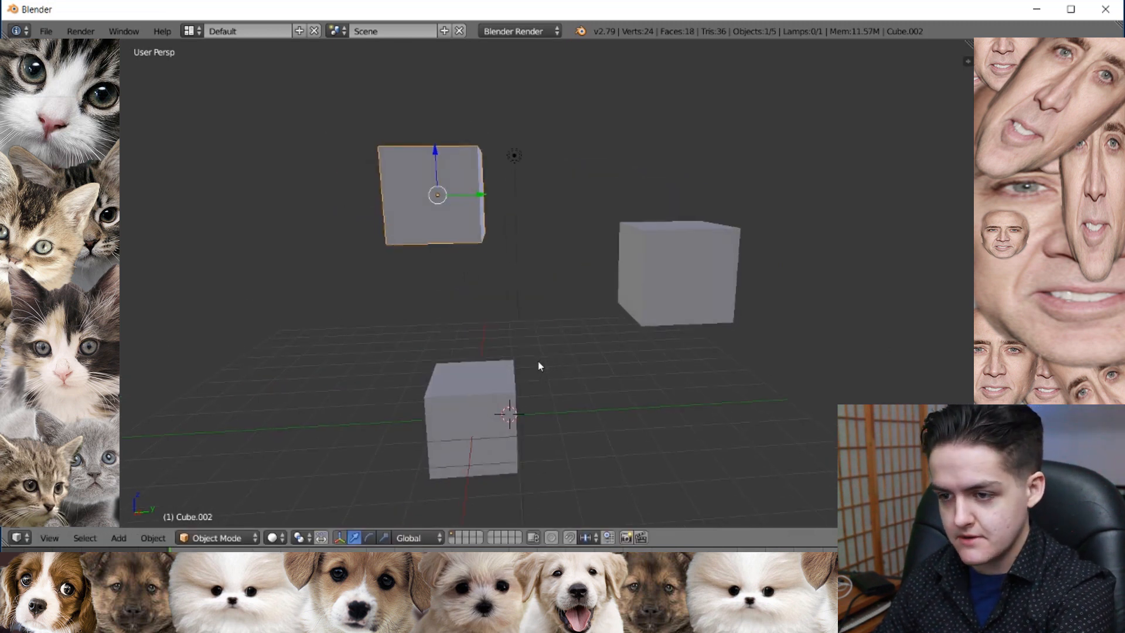
scroll(537, 360, up, 2)
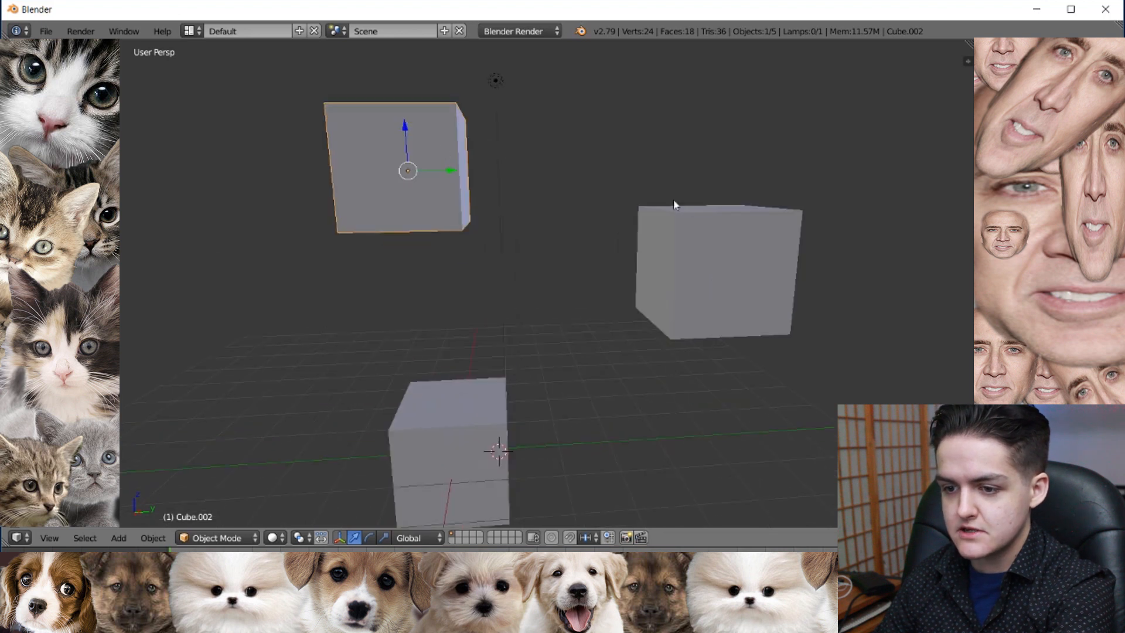
scroll(429, 481, down, 2)
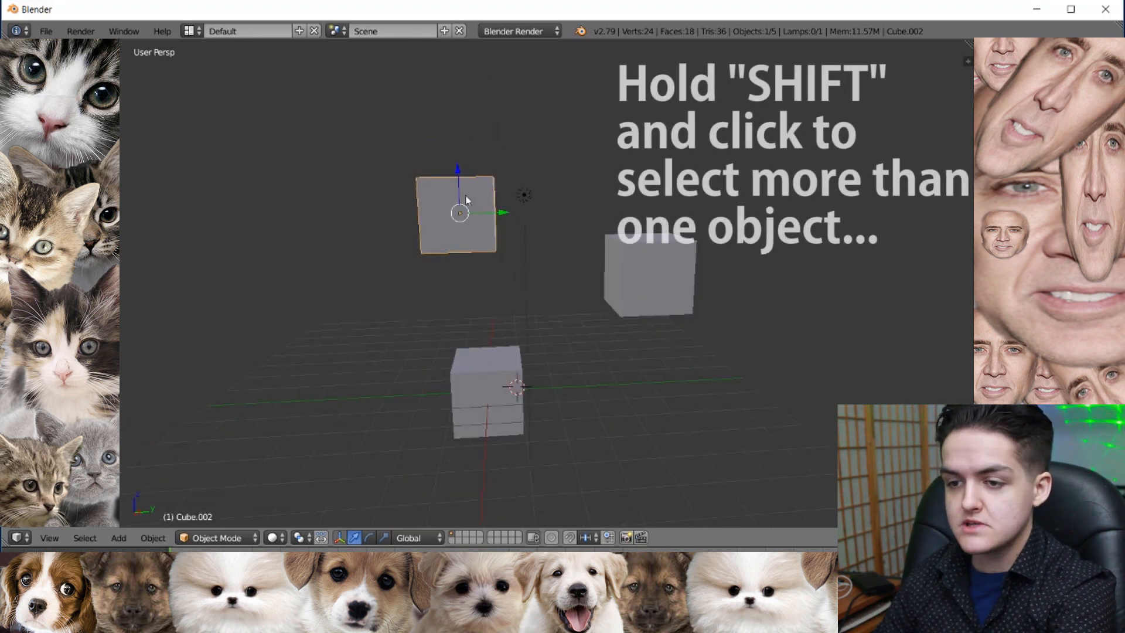
shift+click(666, 283)
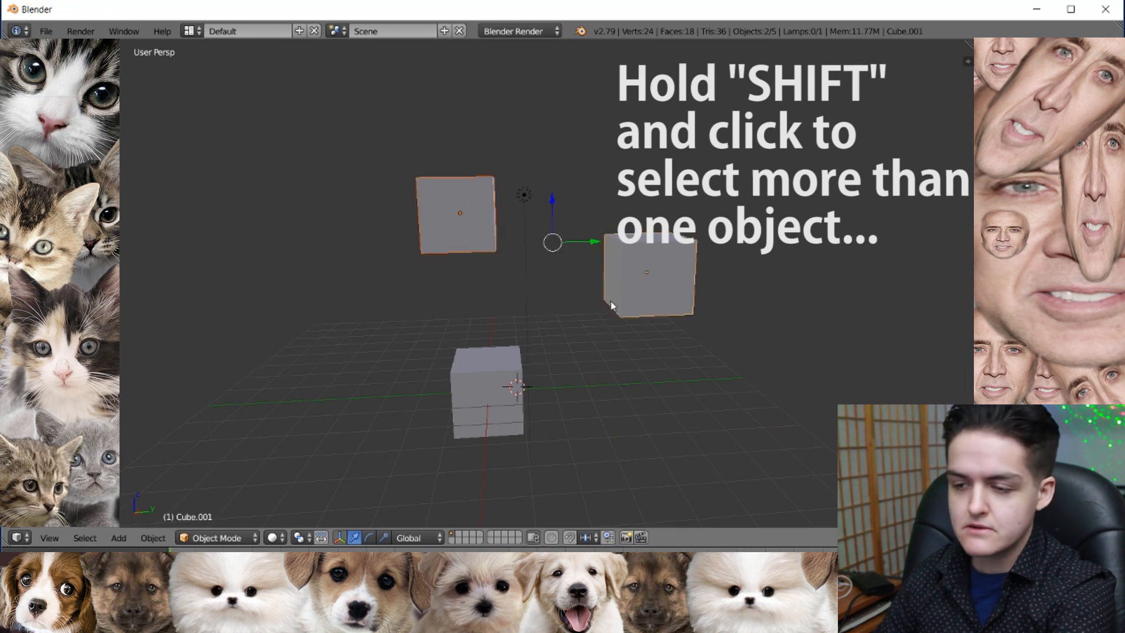
Step: Add the original cube to the selection and duplicate all three cubes, placing the copies beside the originals toward negative Y
shift+click(484, 380)
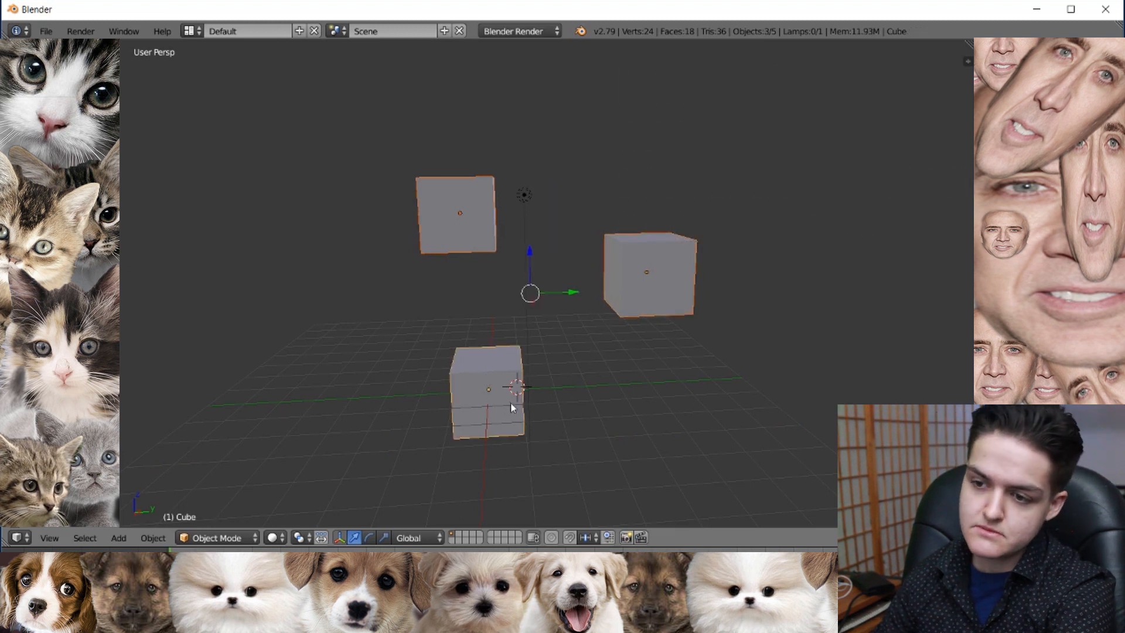
middle_drag(648, 393, 634, 384)
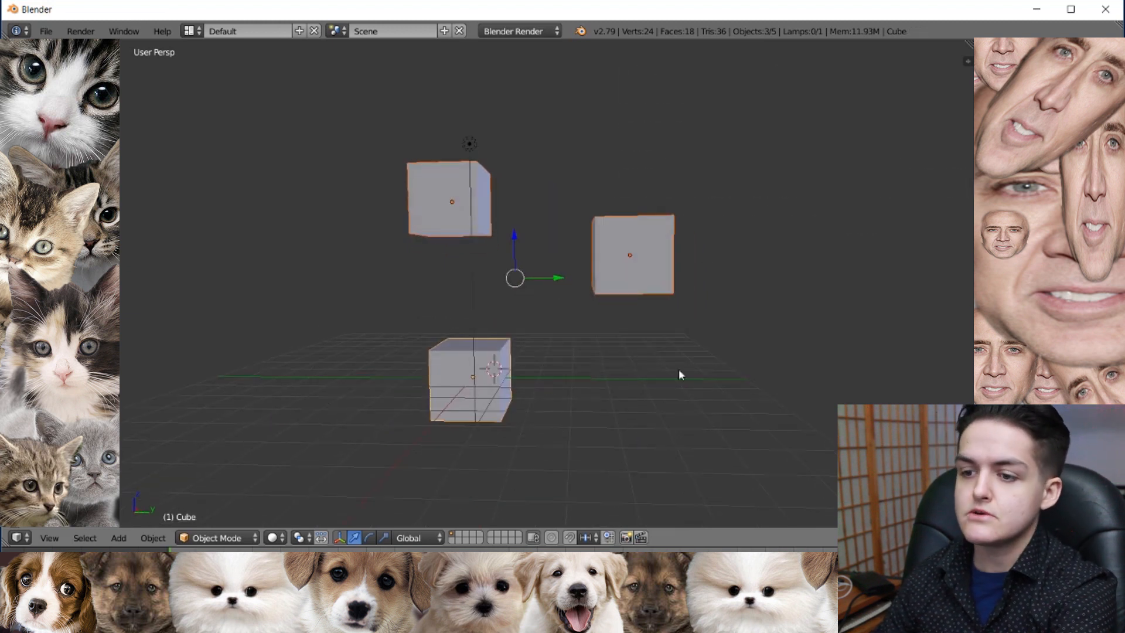
middle_drag(591, 321, 681, 360)
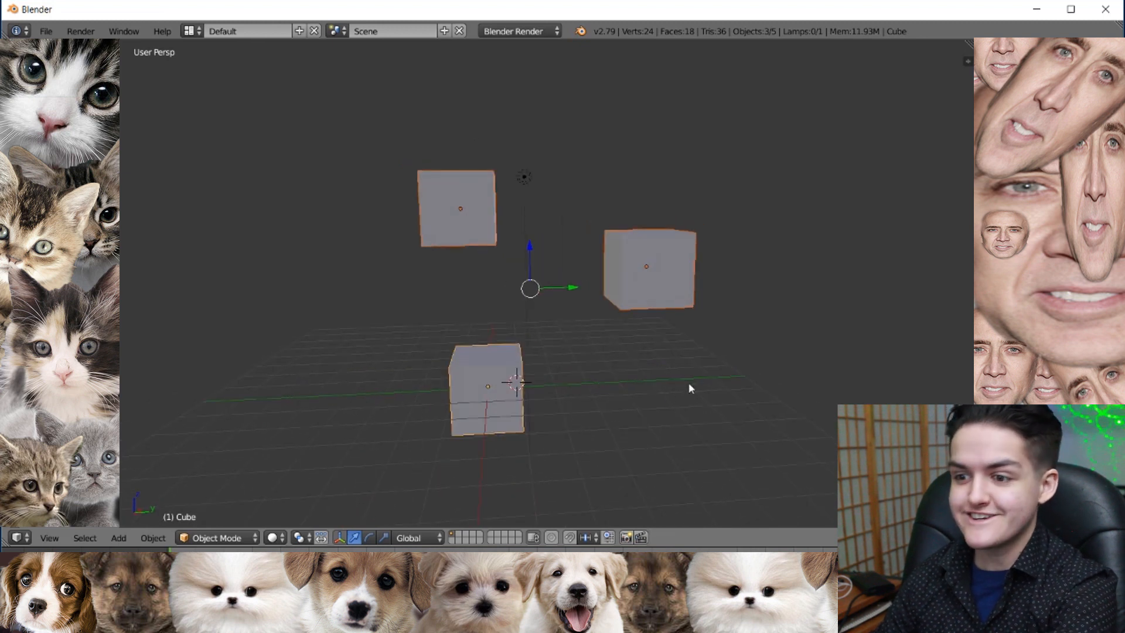
key(shift+d)
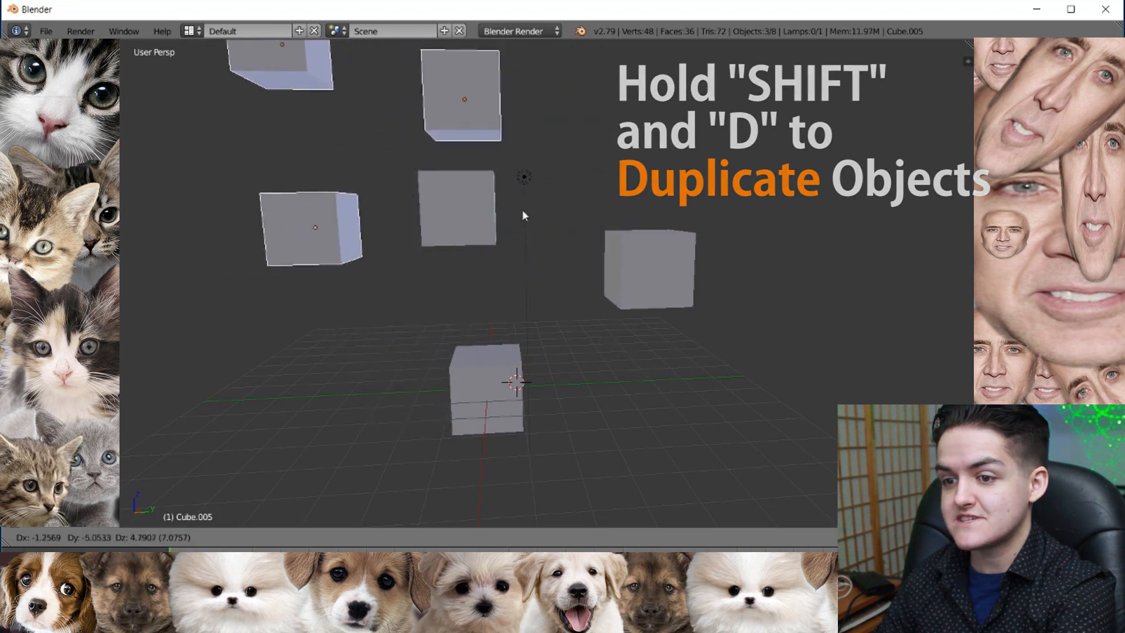
click(462, 410)
middle_drag(463, 410, 599, 379)
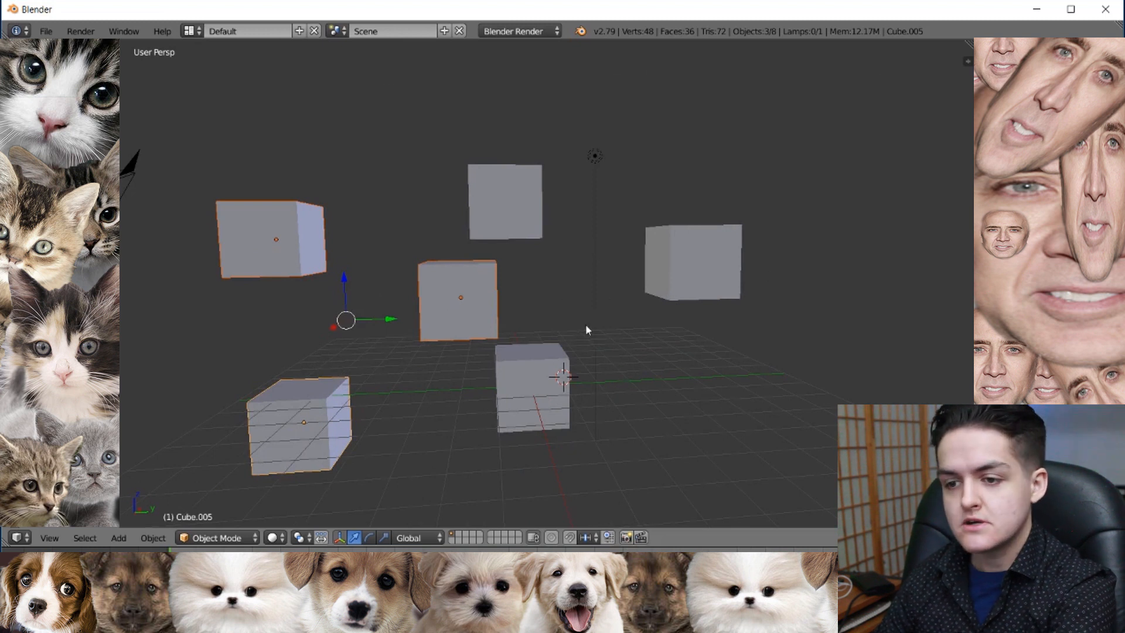
Step: Toggle the selection of every object in the scene on and off, finishing with nothing selected
key(a)
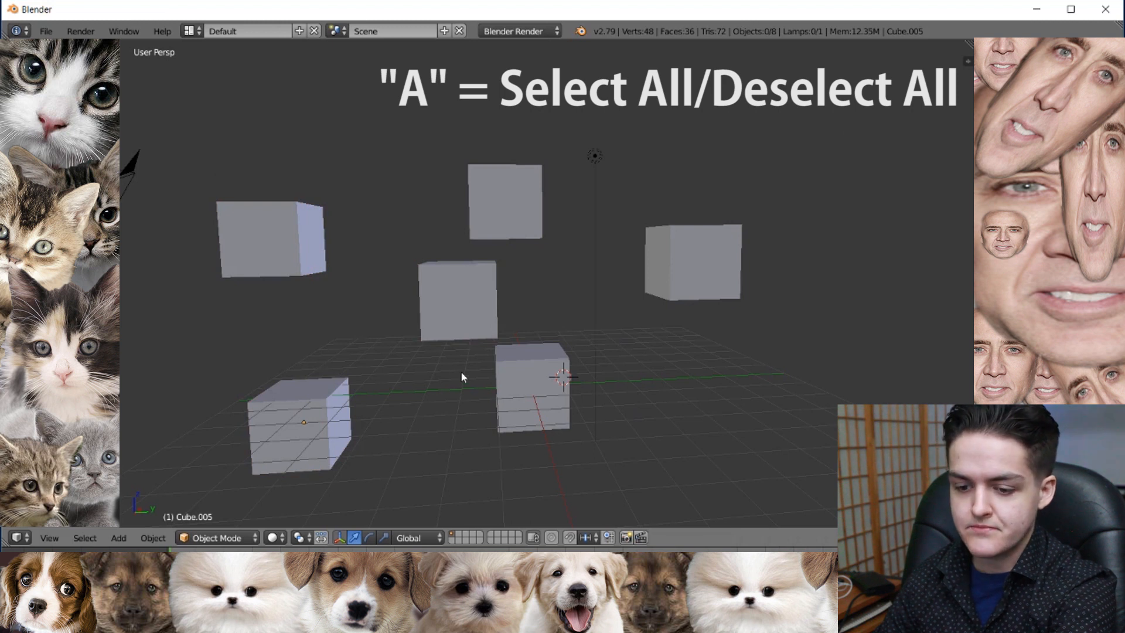
scroll(464, 374, down, 3)
key(a)
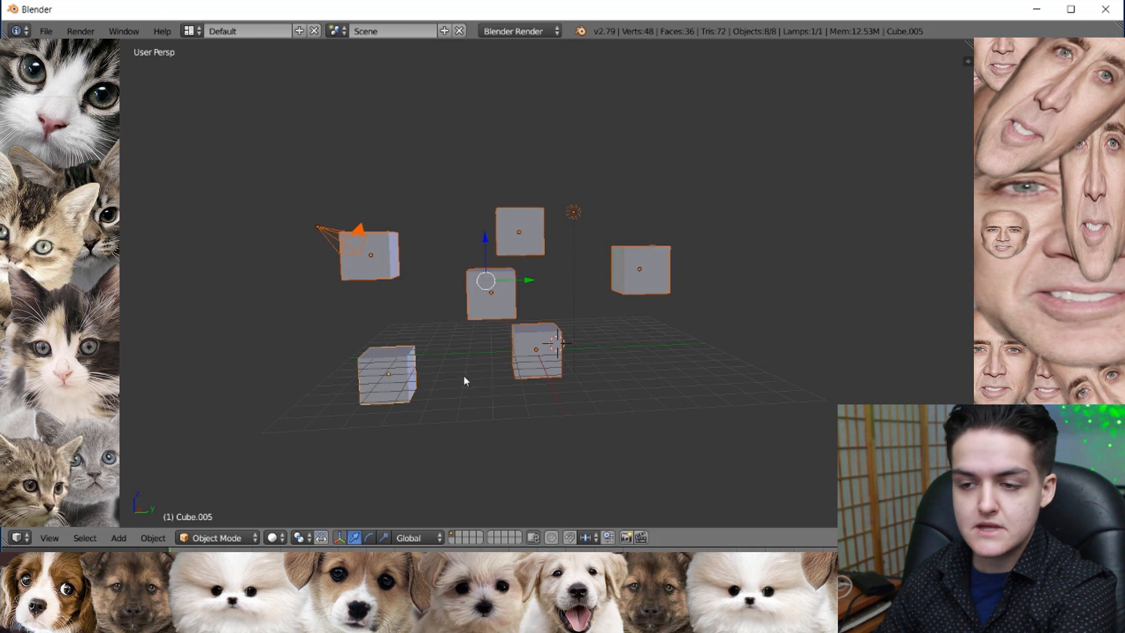
key(a)
key(a)
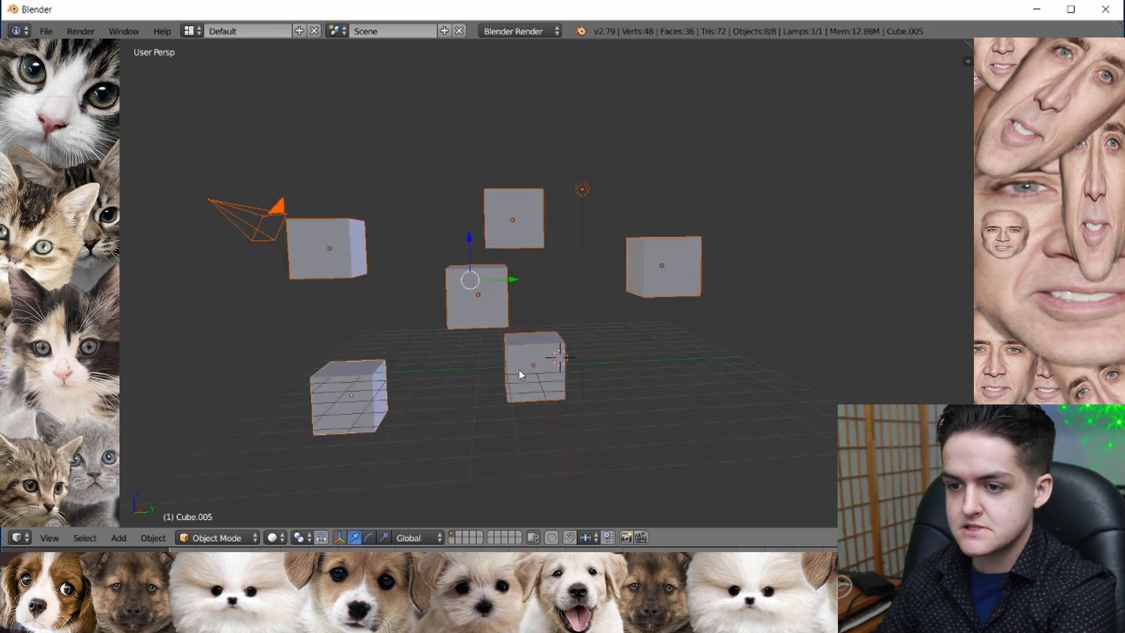
key(a)
middle_drag(518, 371, 530, 337)
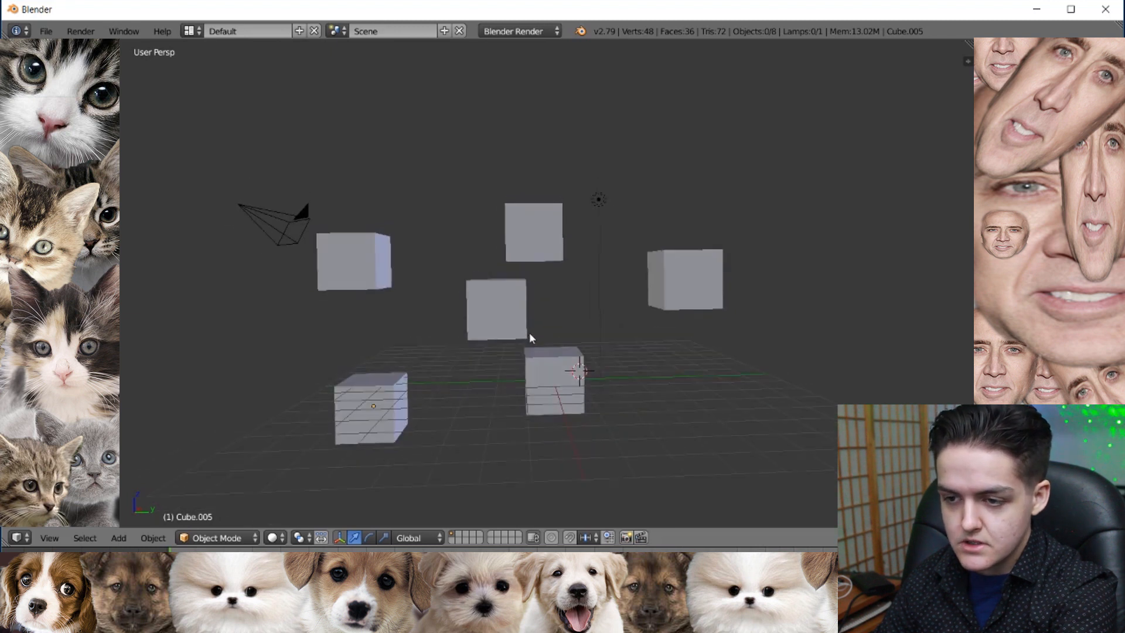
Step: Box-select all the cubes together with the camera and lamp, and clear the selection
middle_drag(638, 289, 550, 277)
scroll(623, 287, up, 2)
scroll(615, 259, down, 2)
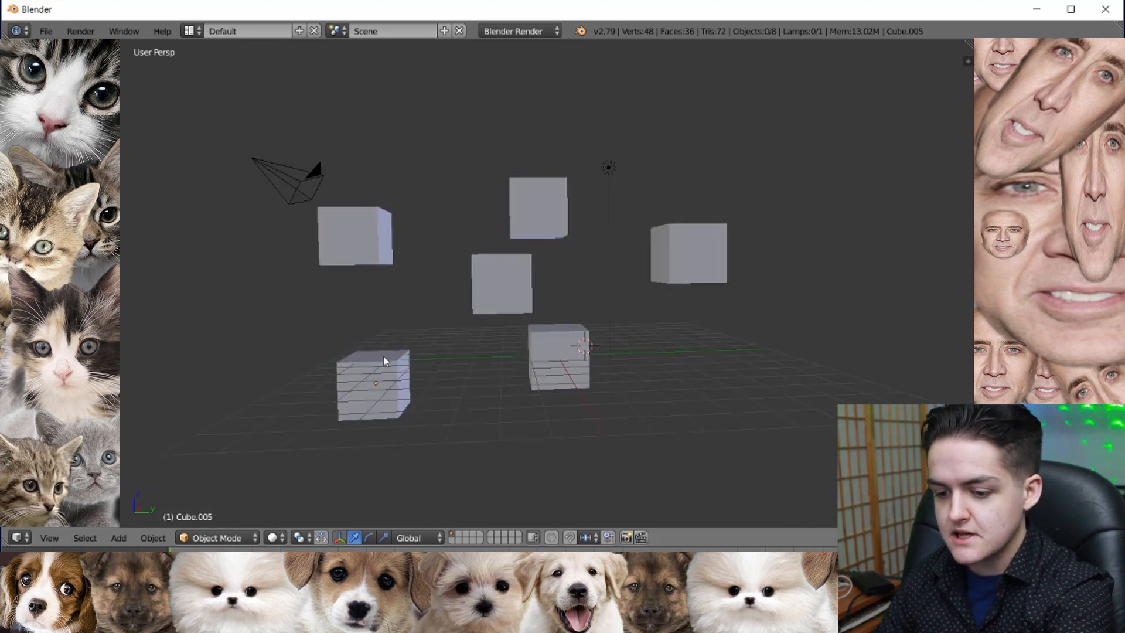
key(b)
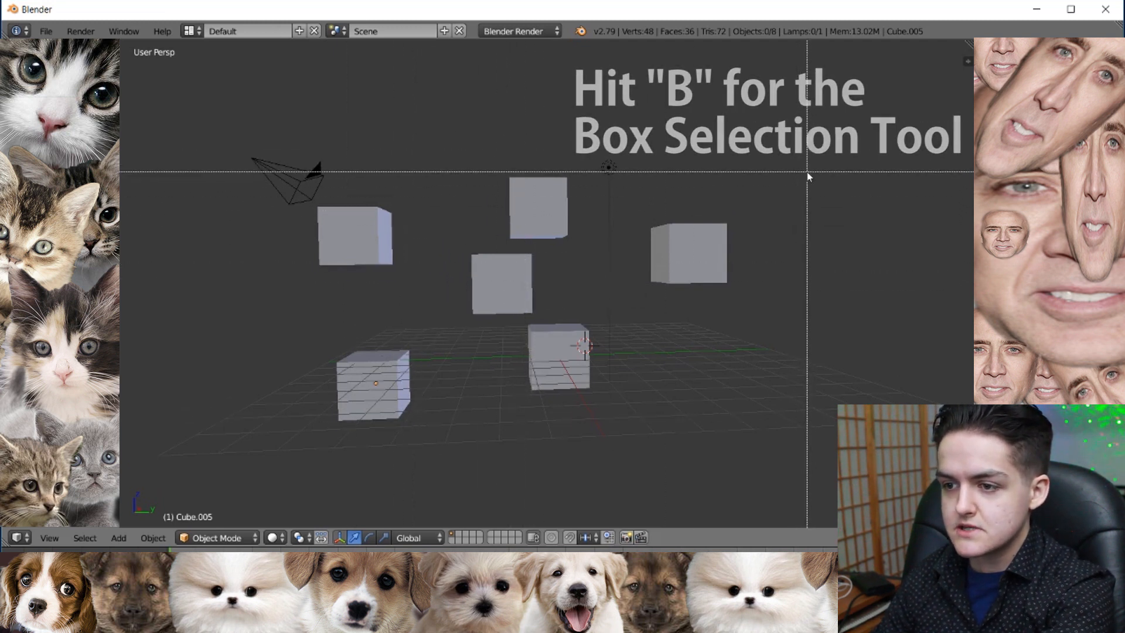
drag(807, 171, 318, 441)
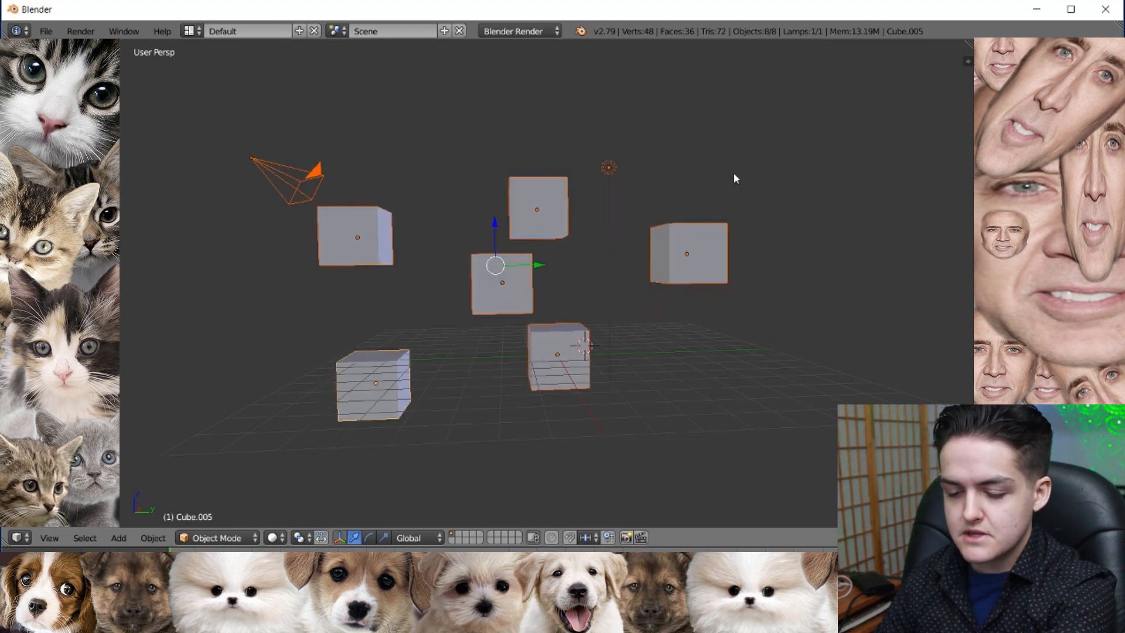
middle_drag(299, 370, 352, 158)
key(a)
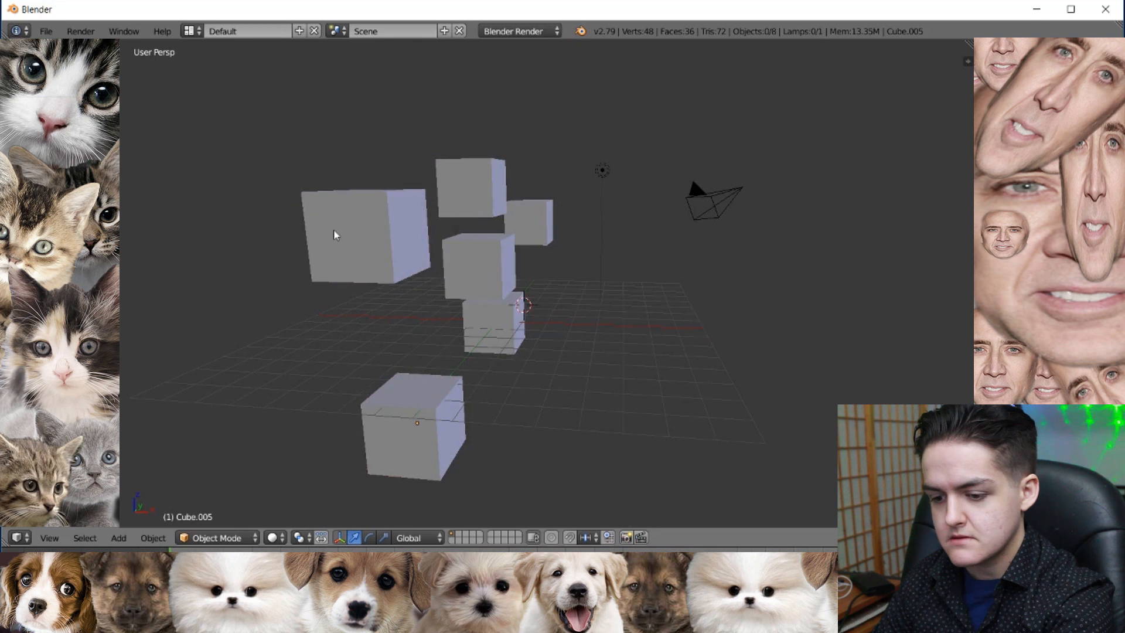
Step: Box-select the six cubes from the side without the camera and lamp, inspect them, and deselect everything
key(b)
drag(251, 119, 588, 502)
middle_drag(642, 364, 532, 348)
middle_drag(426, 392, 534, 176)
middle_drag(507, 427, 668, 344)
middle_drag(582, 331, 520, 379)
key(a)
mouse_move(589, 333)
middle_down()
mouse_move(607, 314)
mouse_move(570, 324)
middle_up()
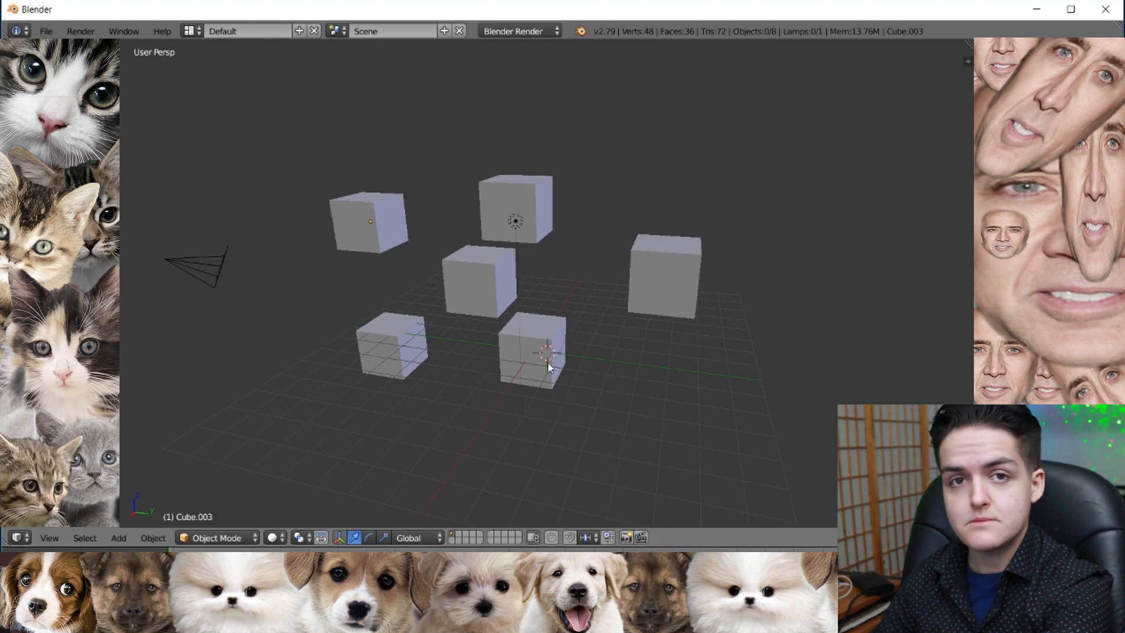
Step: Move the 3D cursor to several spots around the cubes, finishing on the empty grid area on the original cube's positive Y side
middle_drag(617, 422, 454, 431)
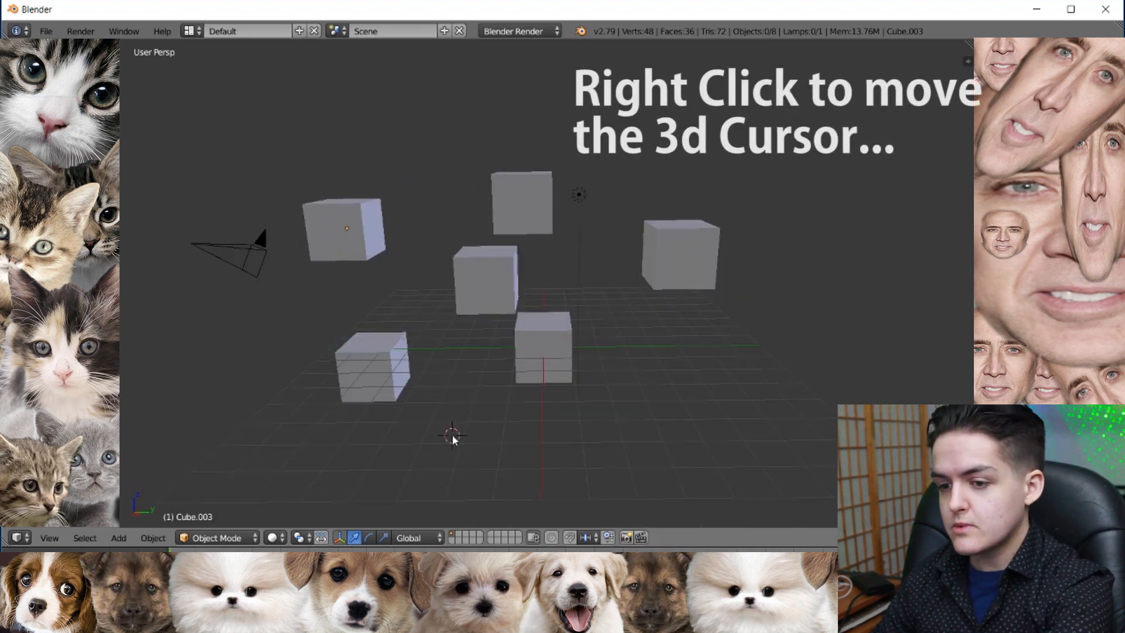
right_click(491, 423)
right_click(665, 378)
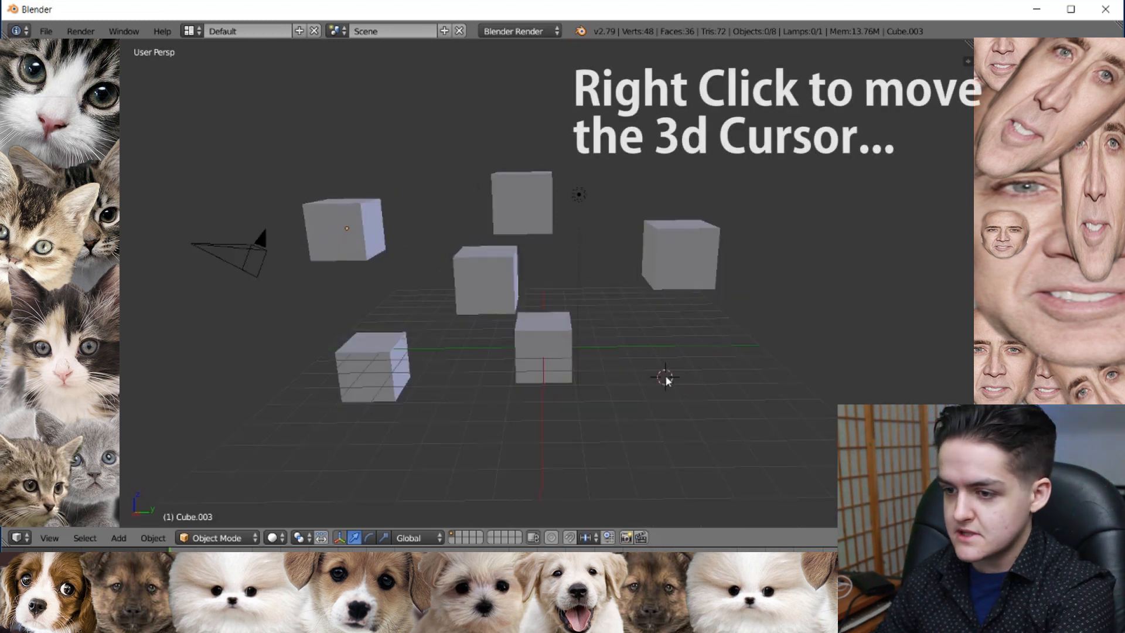
right_click(763, 448)
right_click(664, 398)
right_click(740, 403)
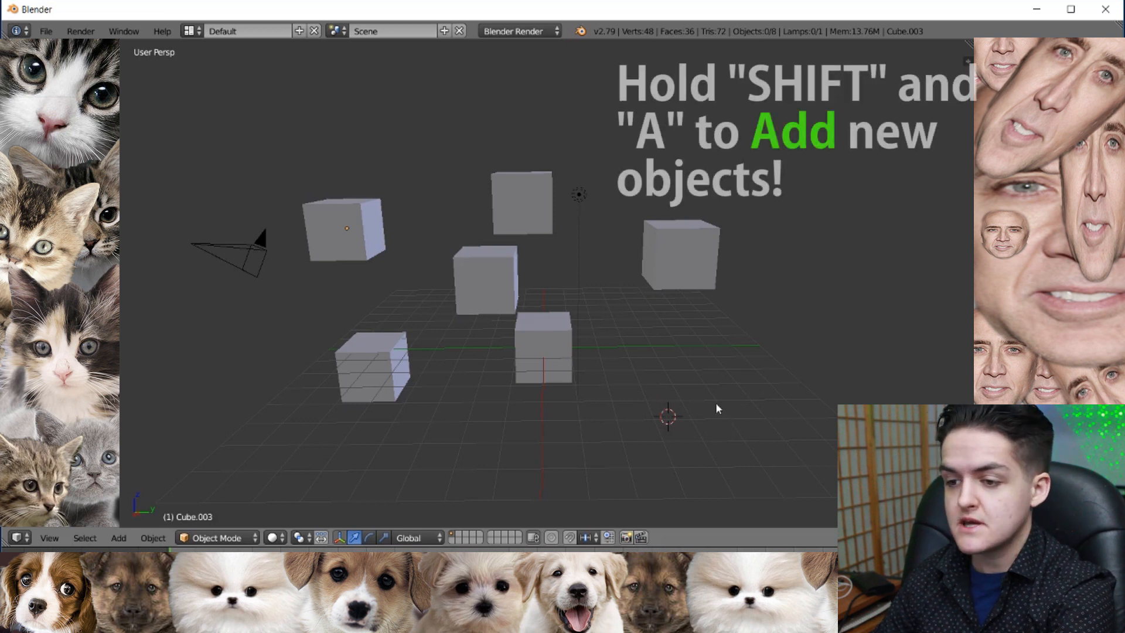
Step: Add a UV Sphere mesh at the 3D cursor
key(shift+a)
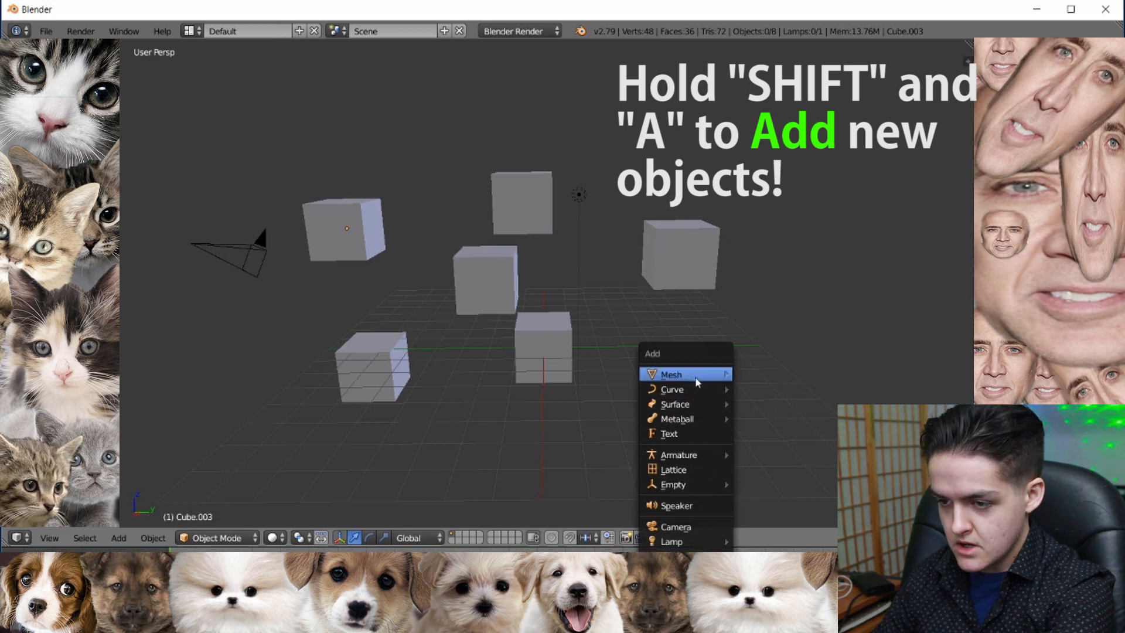
mouse_move(696, 382)
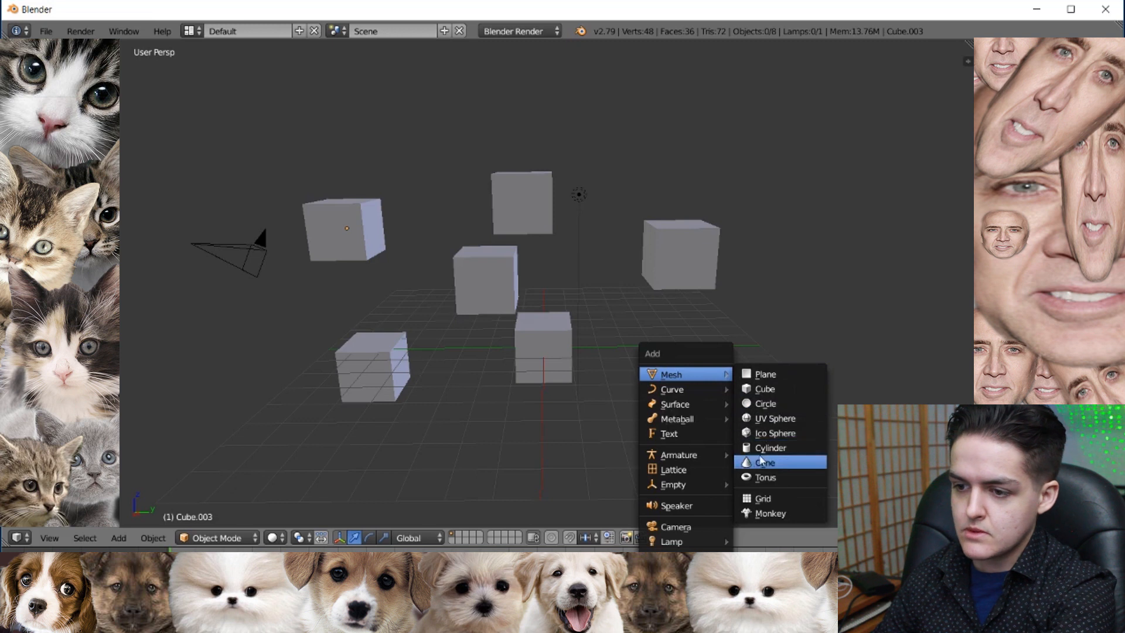
click(771, 418)
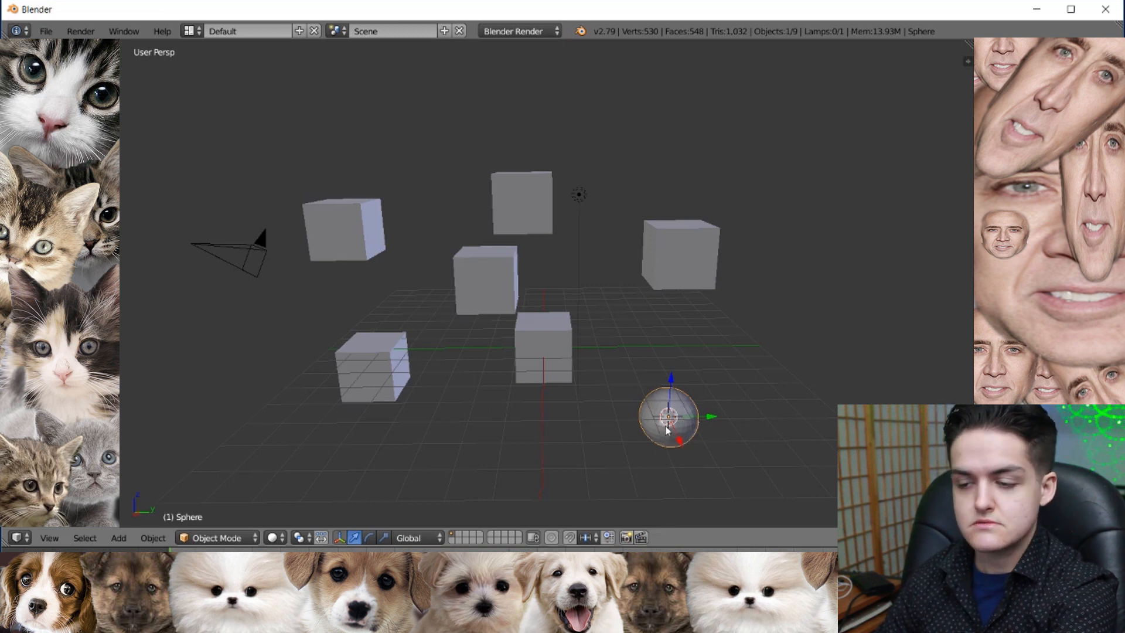
Step: Delete the UV sphere from the scene
middle_drag(661, 426, 670, 346)
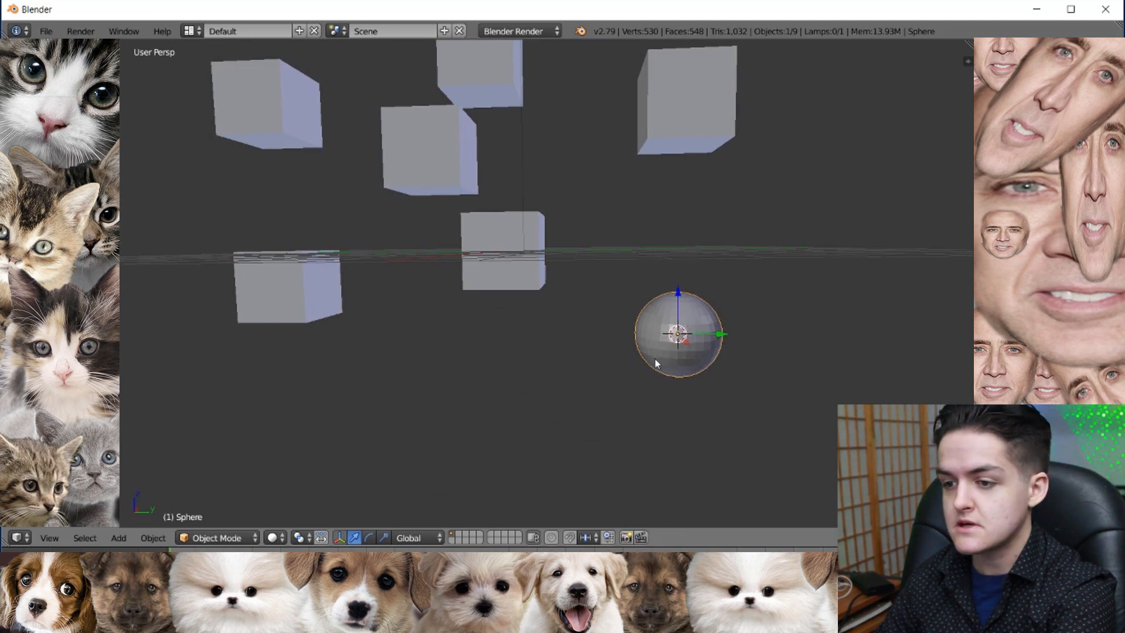
key(x)
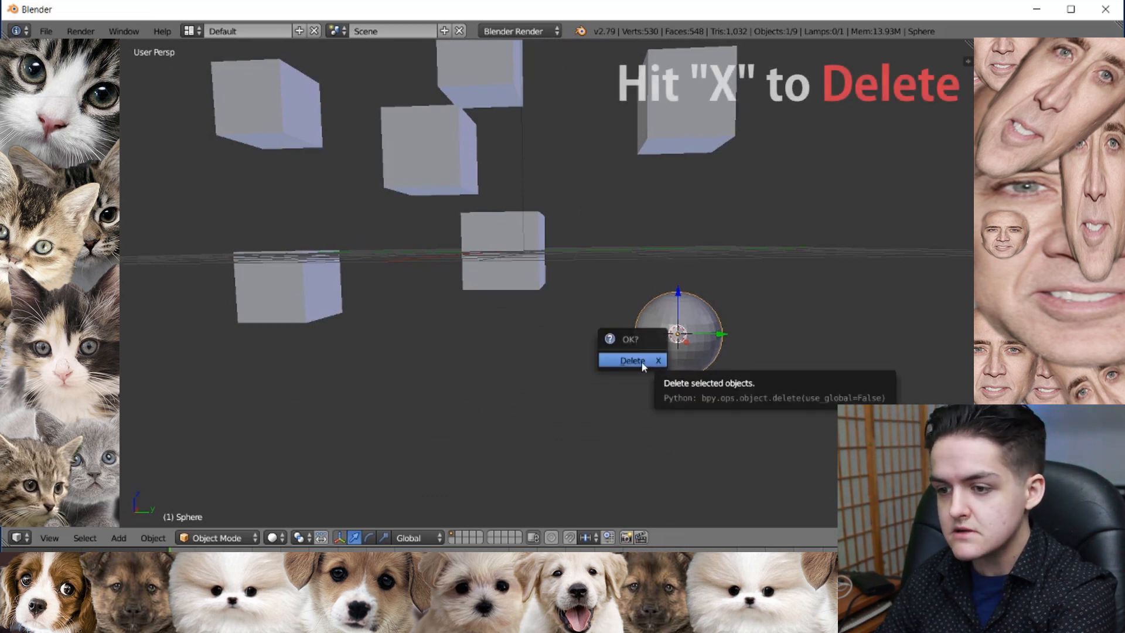
click(642, 361)
Step: Delete the raised cube farthest along positive Y and the highest cube above the original, one after the other
middle_drag(635, 312, 625, 379)
right_click(676, 236)
key(x)
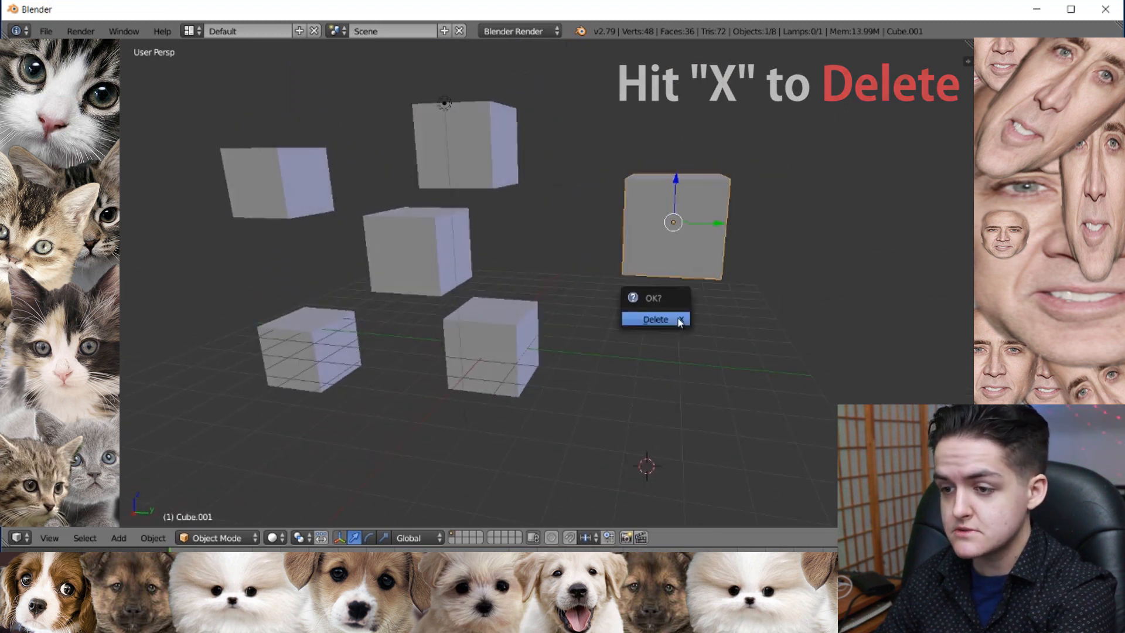
click(661, 318)
middle_drag(811, 490, 579, 276)
right_click(521, 123)
key(x)
click(692, 286)
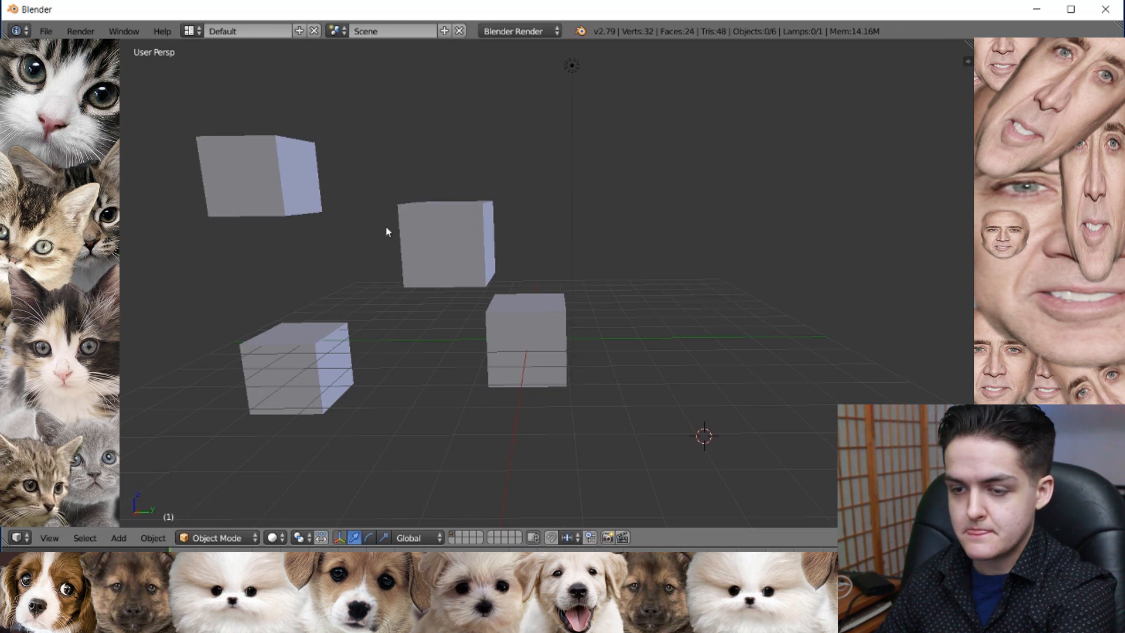
Step: Delete the three remaining duplicate cubes one by one, keeping only the original cube at the grid's center
right_click(407, 241)
key(x)
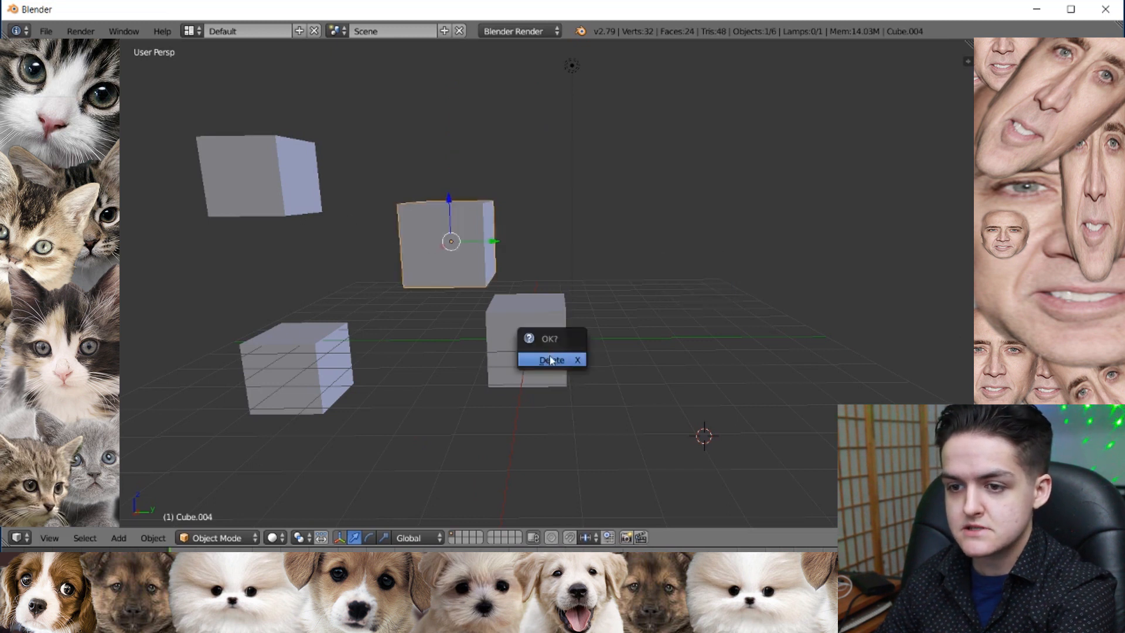
click(550, 360)
right_click(246, 178)
key(x)
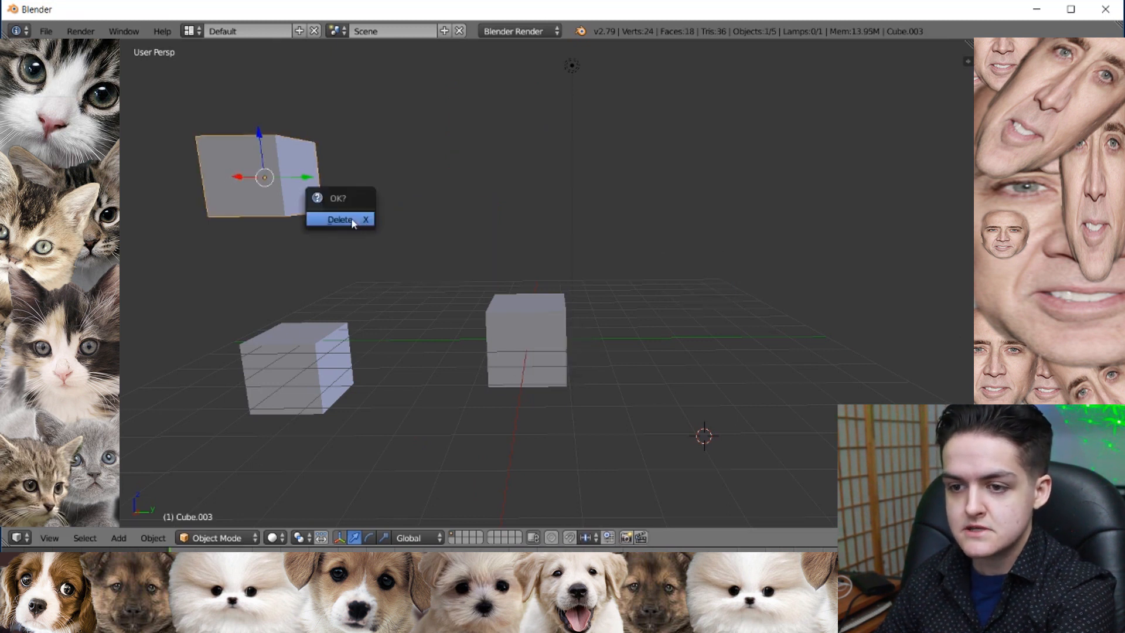
click(362, 218)
right_click(337, 352)
key(x)
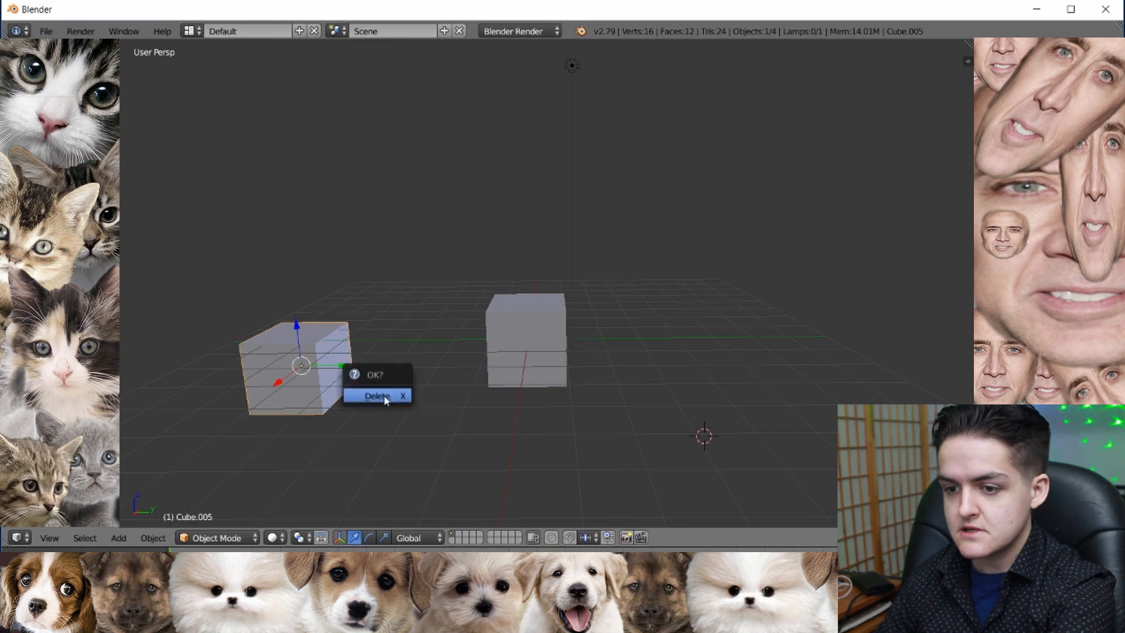
click(381, 396)
Step: Place the 3D cursor on the empty grid area on the cube's negative Y side
middle_drag(591, 441, 481, 336)
click(440, 303)
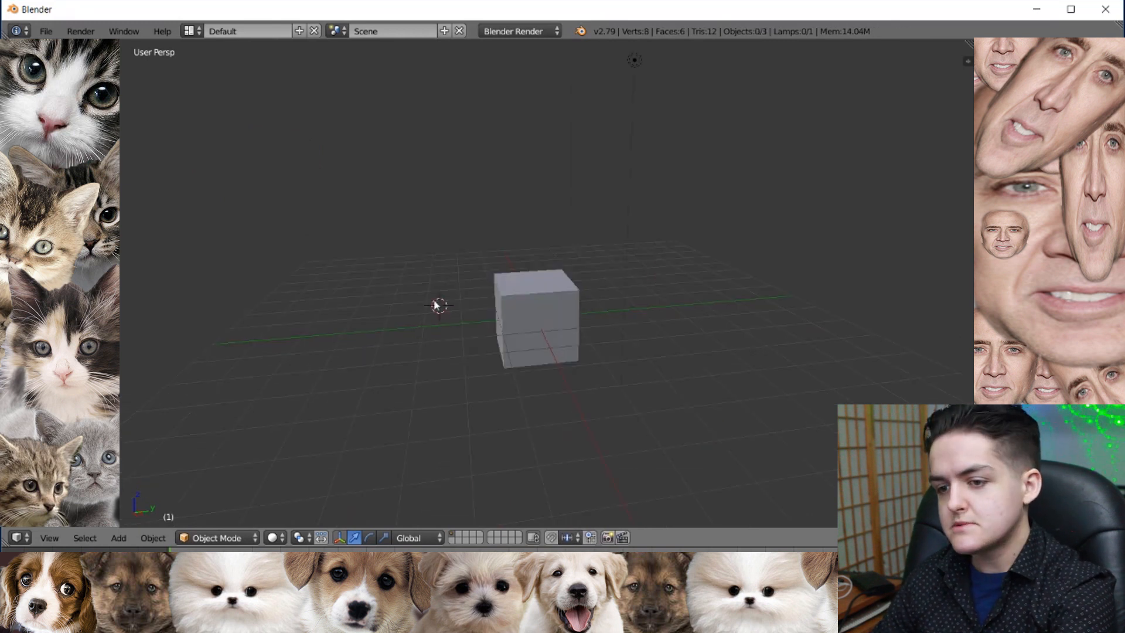
click(338, 334)
Step: Select the remaining cube and move it far from the center, past the grid's positive Y edge
right_click(517, 312)
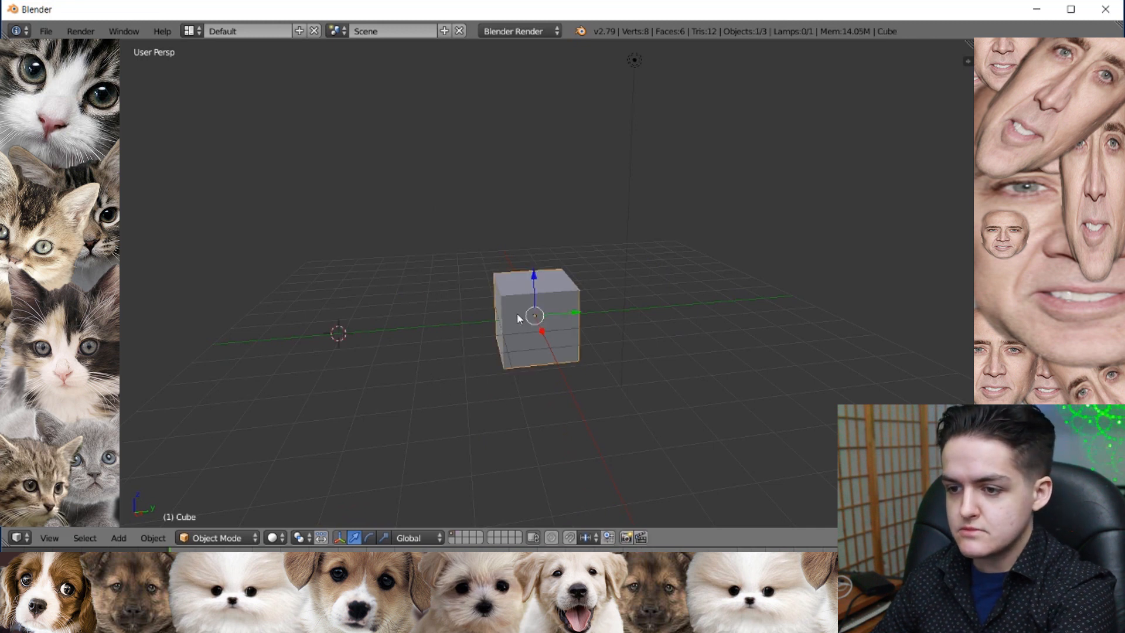
key(g)
click(847, 309)
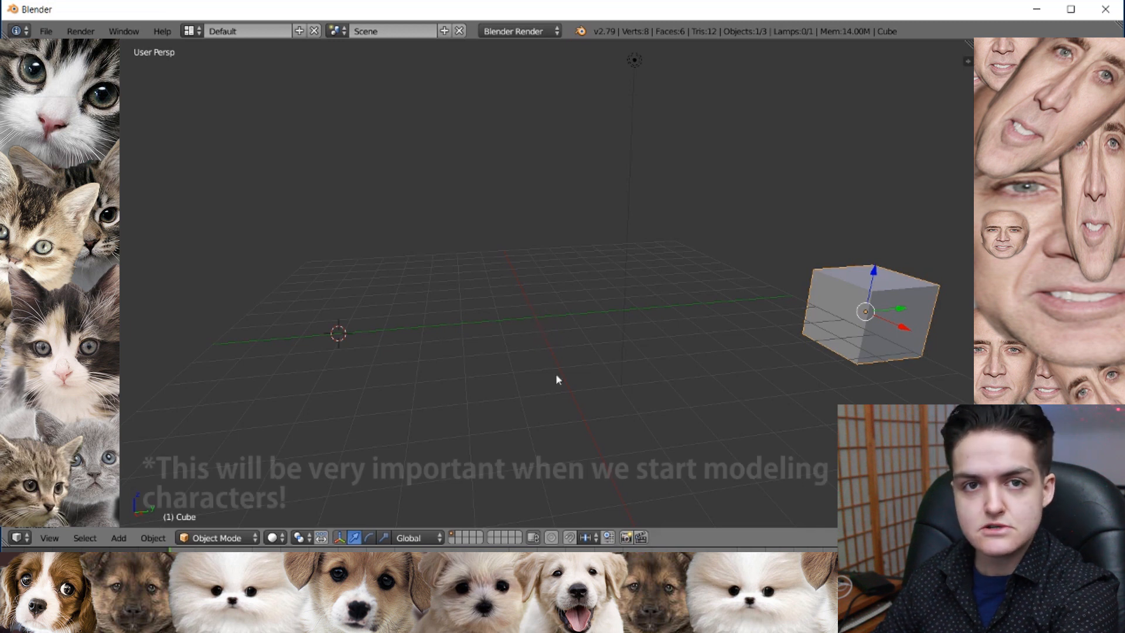
Step: Snap the 3D cursor to the center of the scene with Cursor to Center
middle_drag(523, 321, 524, 350)
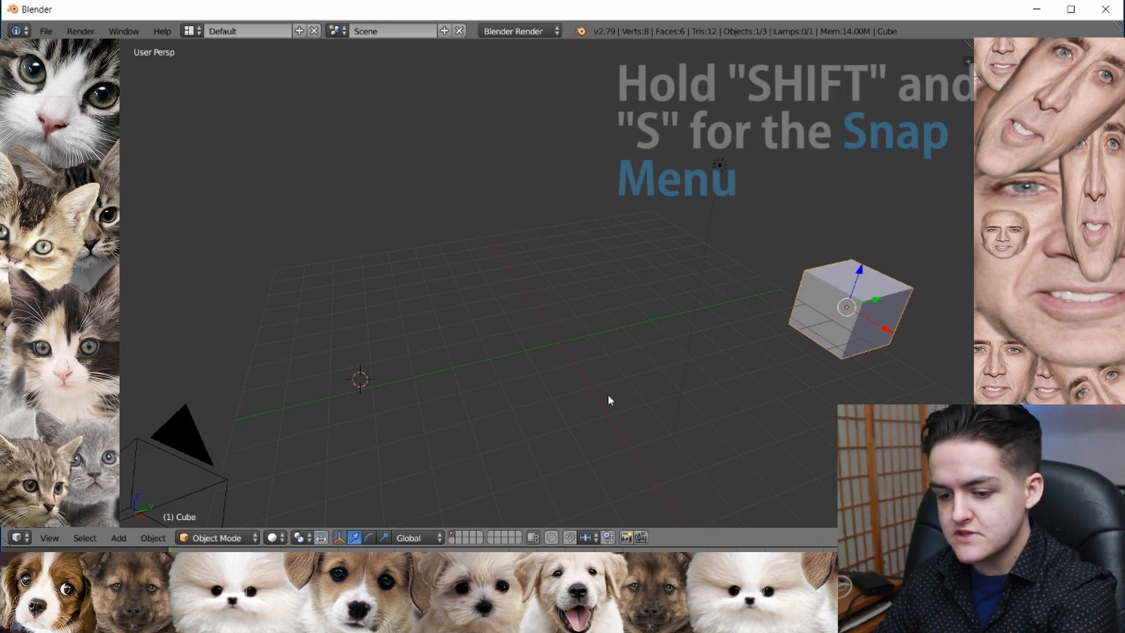
key(shift+s)
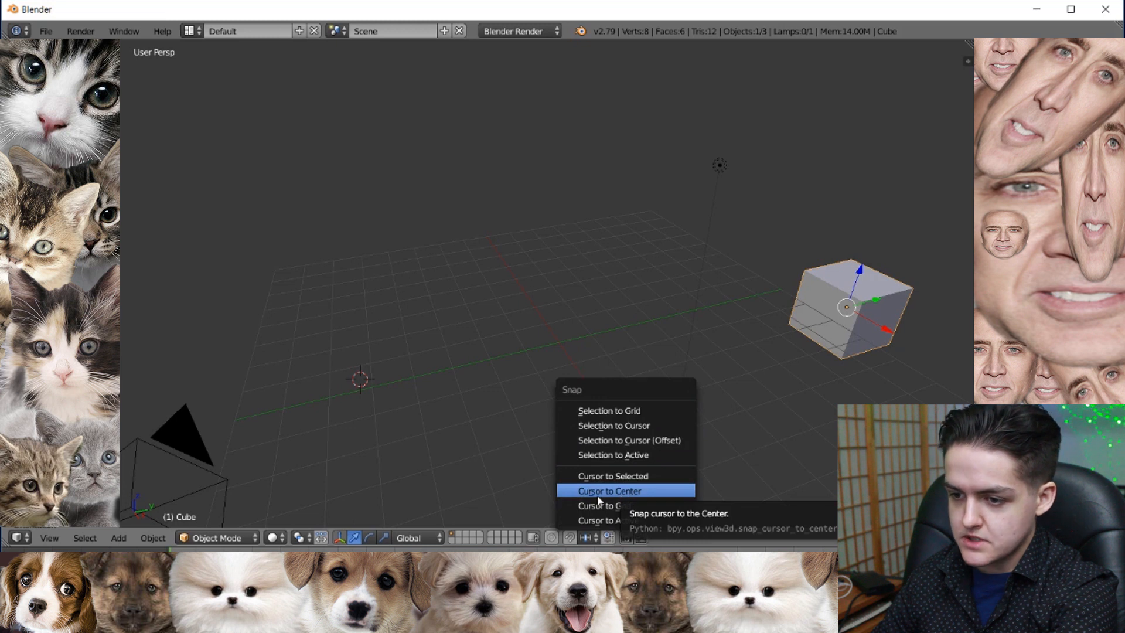
click(632, 497)
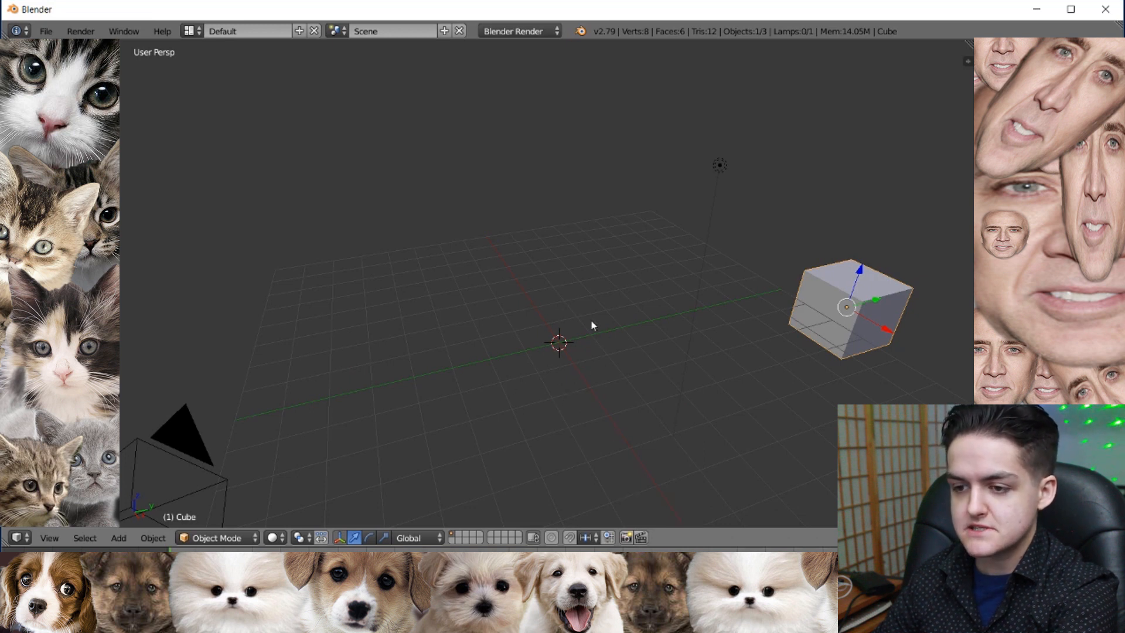
Step: Place the 3D cursor at several spots around and above the grid and return it to the scene center with Cursor to Center
click(522, 191)
click(416, 209)
click(600, 206)
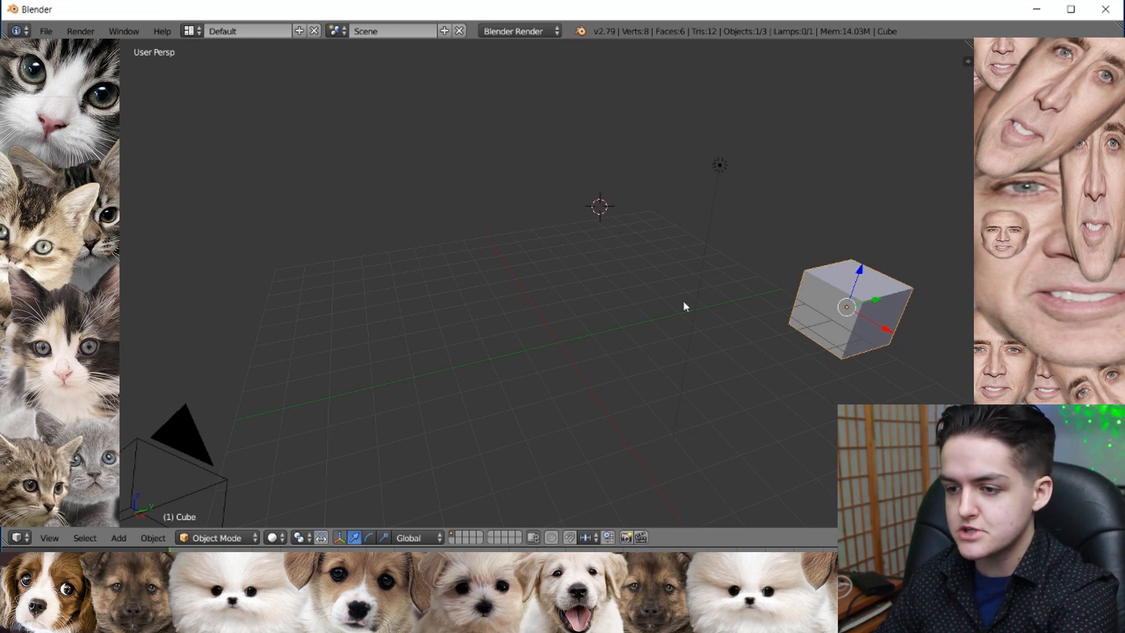
key(shift+s)
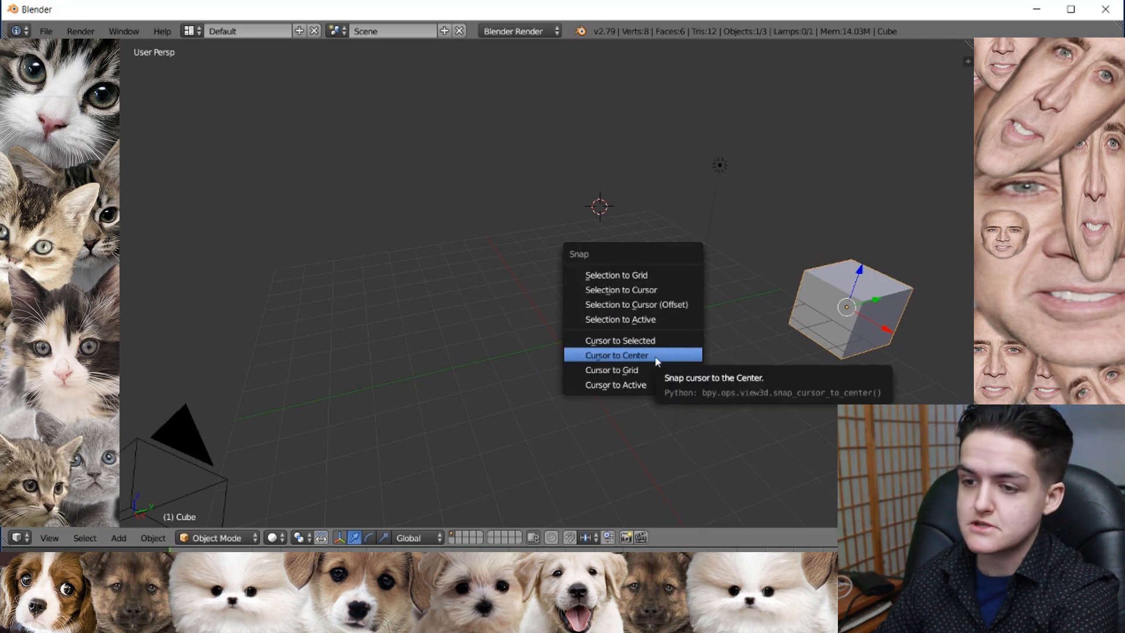
click(657, 356)
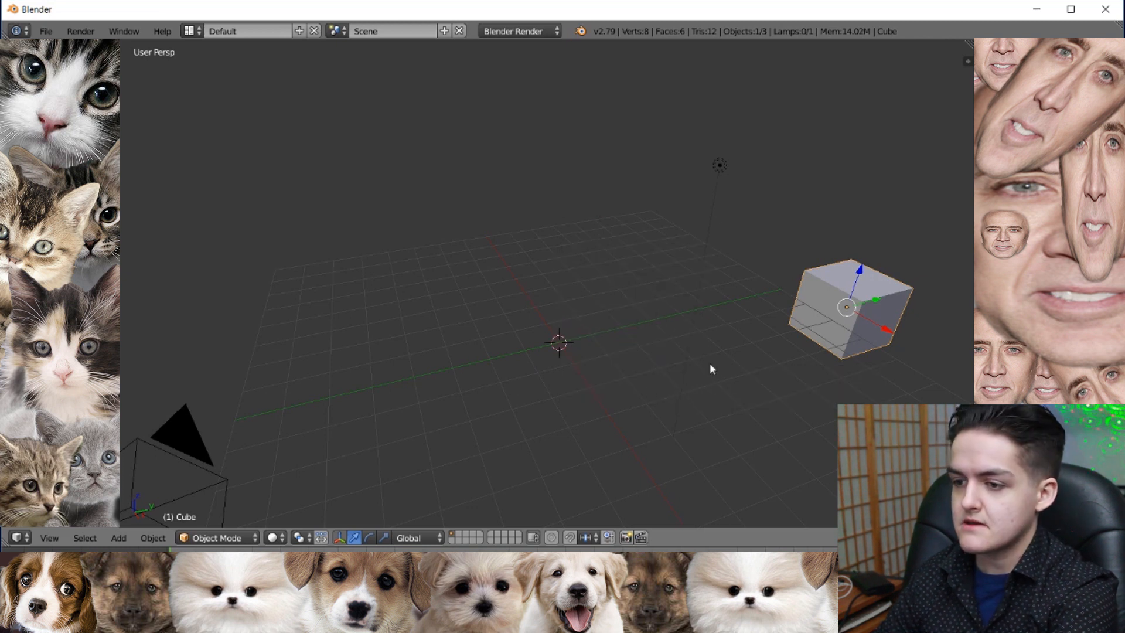
Step: Snap the selected cube back to the scene center at the 3D cursor with Selection to Cursor
middle_drag(740, 359, 722, 335)
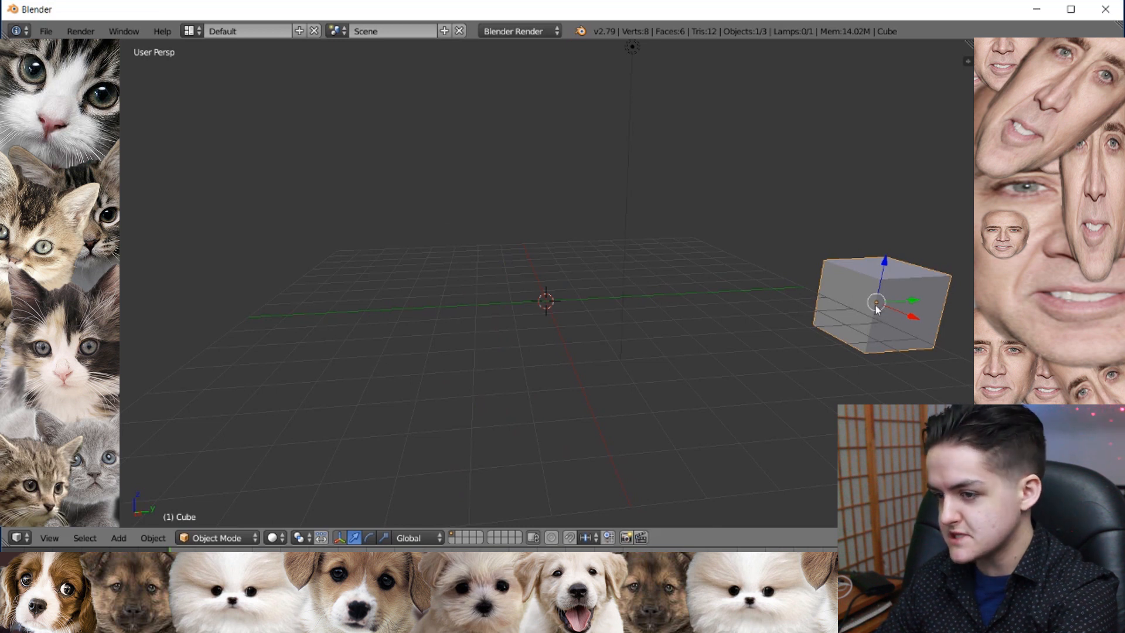
middle_drag(880, 319, 822, 323)
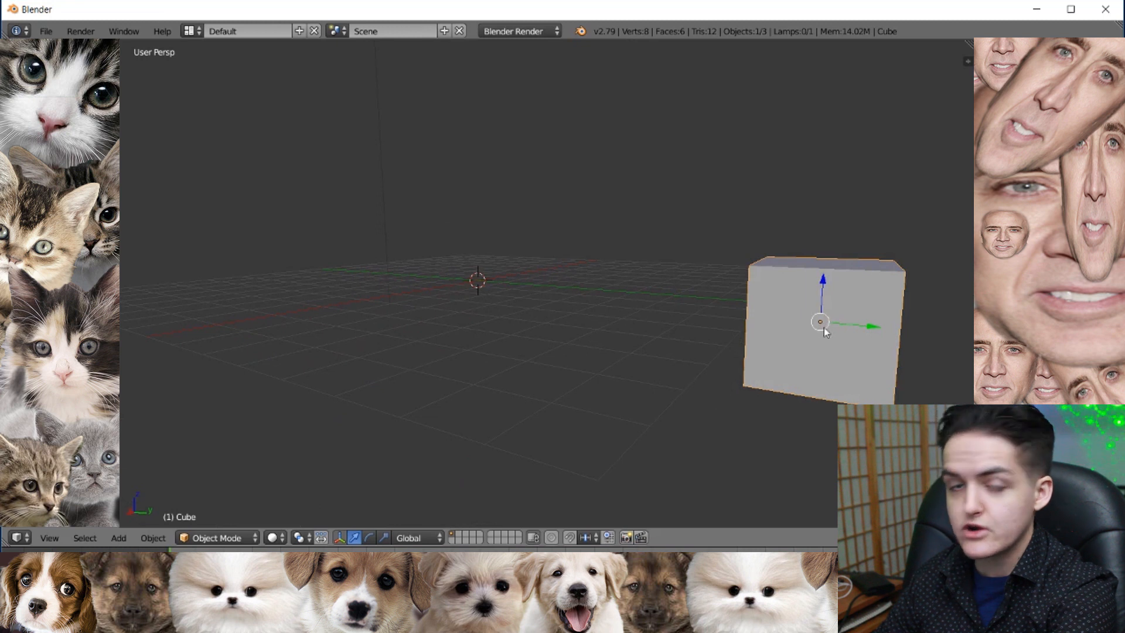
middle_drag(478, 250, 546, 289)
middle_drag(570, 306, 672, 362)
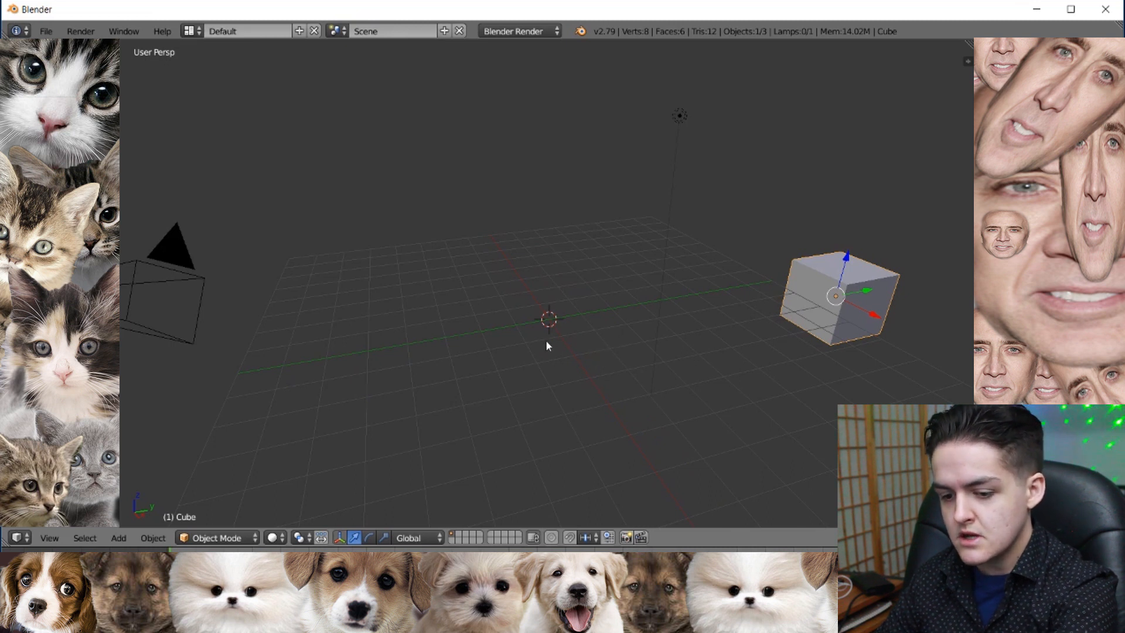
key(shift+s)
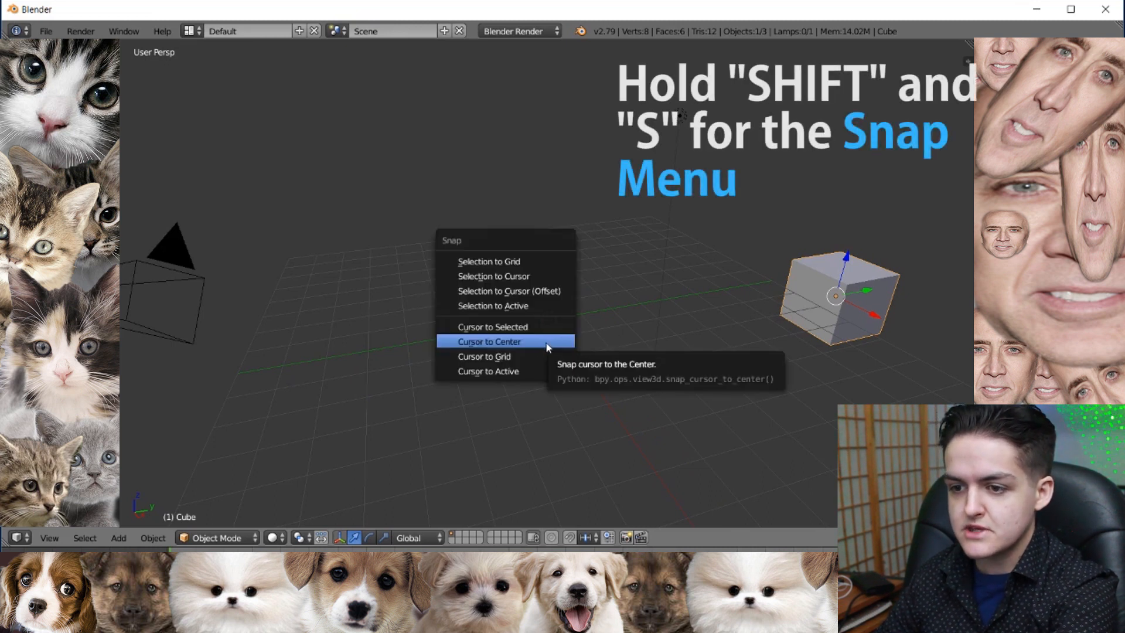
click(483, 276)
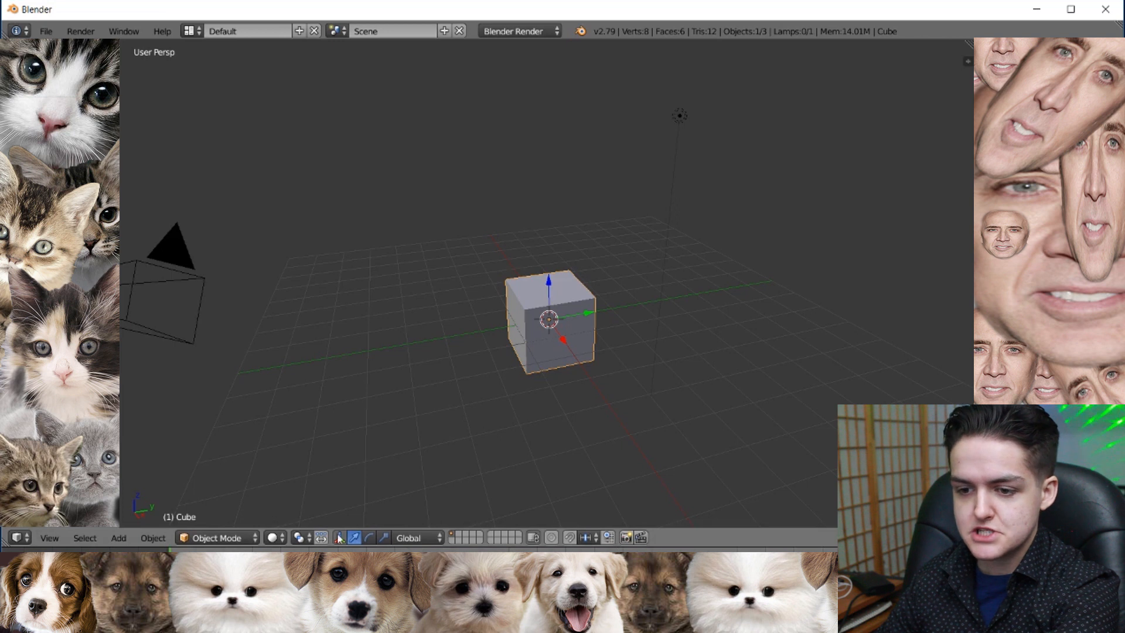
Step: Switch the cube from Object Mode to Edit Mode
click(238, 539)
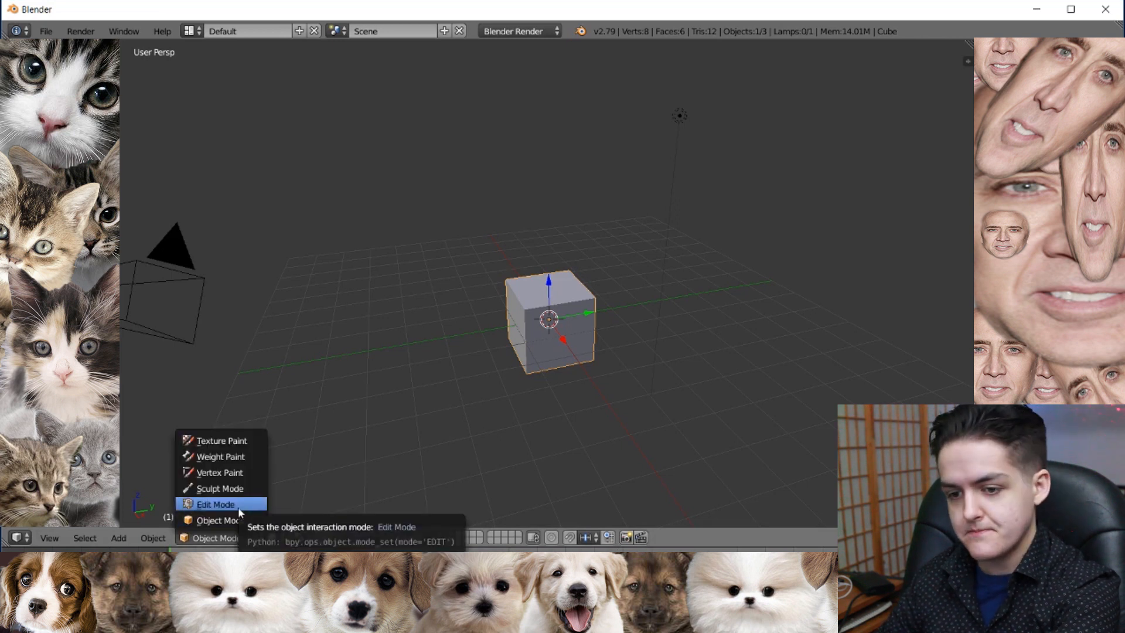
click(238, 507)
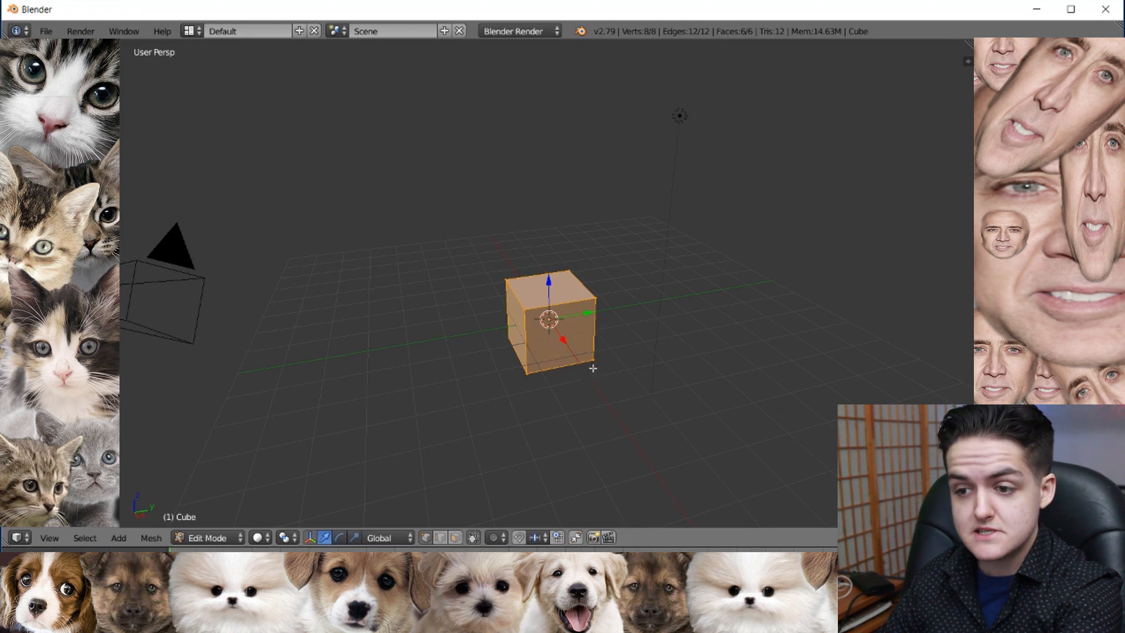
scroll(585, 368, up, 4)
middle_drag(488, 382, 558, 320)
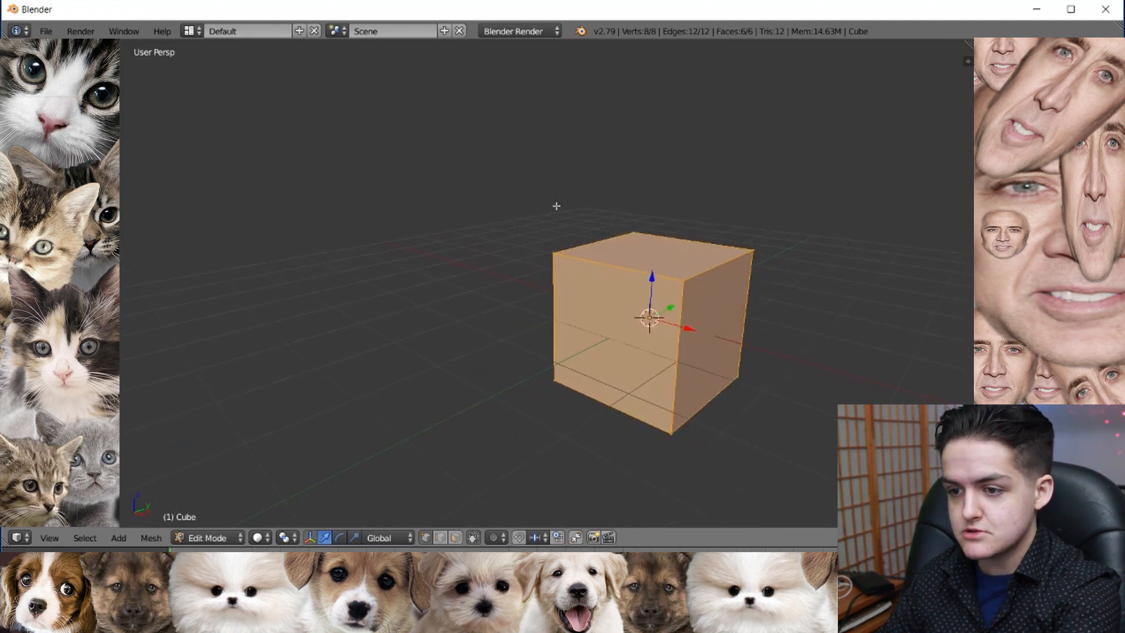
middle_drag(709, 309, 562, 359)
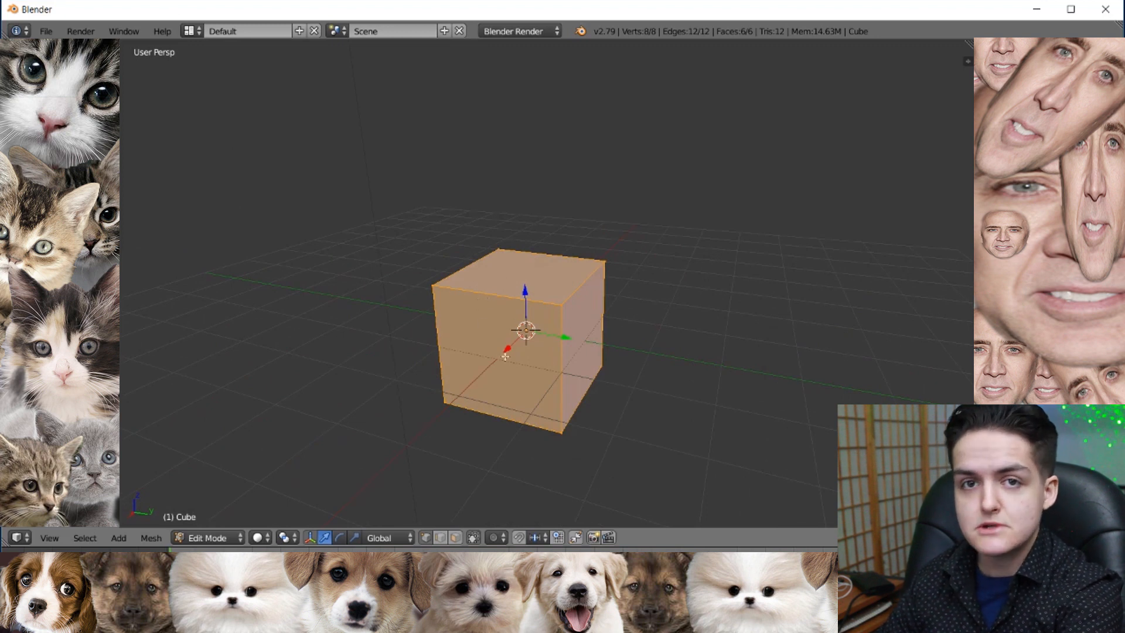
shift+middle_drag(593, 331, 511, 244)
scroll(490, 389, up, 2)
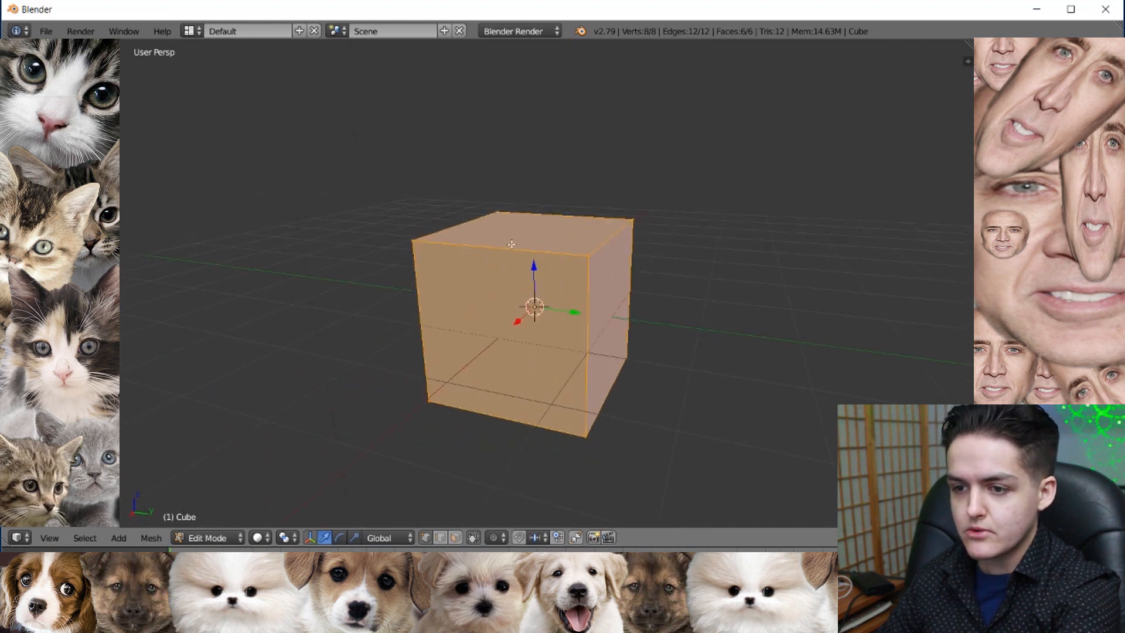
Step: Select single top corner vertices of the cube in turn, ending with the front one on the positive Y side
right_click(588, 256)
right_click(414, 241)
right_click(587, 257)
middle_drag(604, 372, 638, 262)
scroll(551, 391, up, 3)
scroll(554, 372, down, 4)
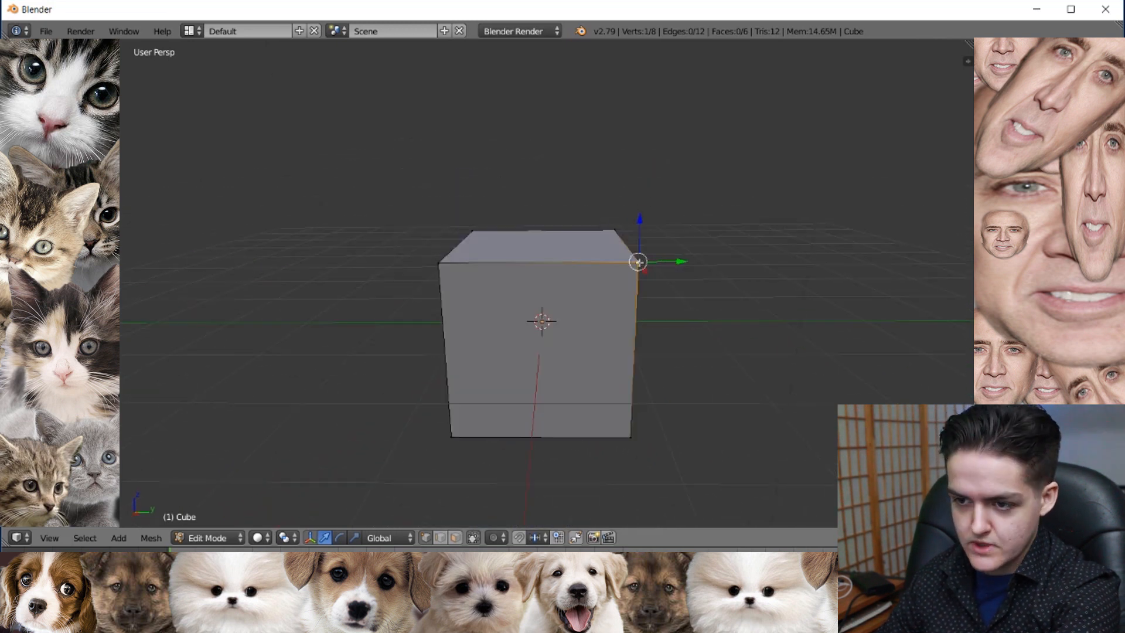
Step: Move the selected top corner vertex freely outward and slightly down past the cube's positive Y side
key(g)
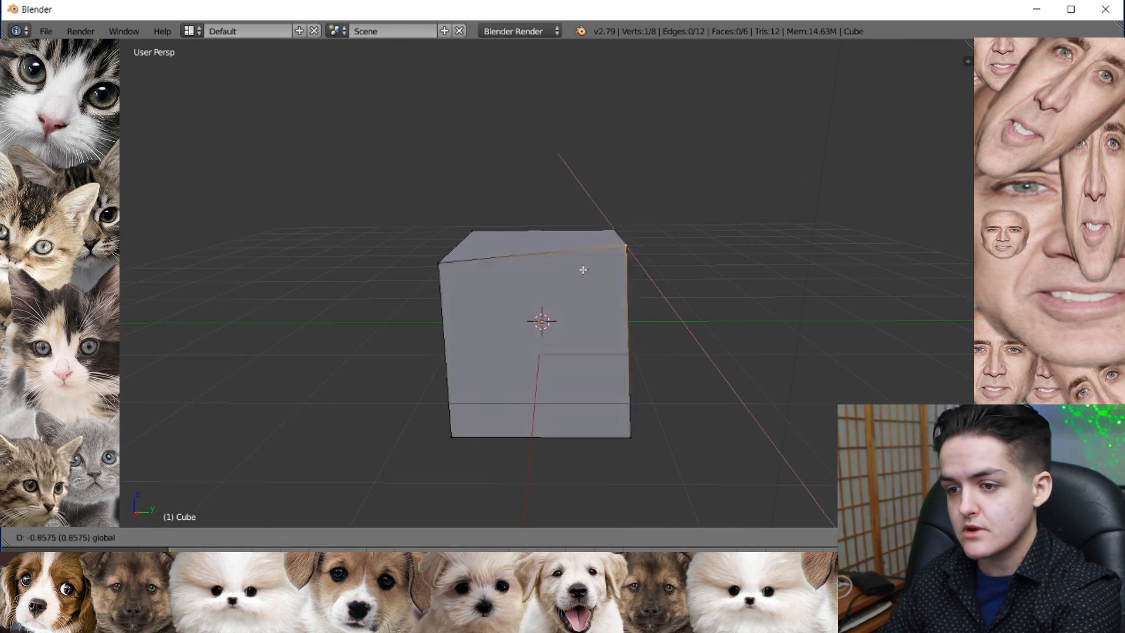
click(660, 293)
key(g)
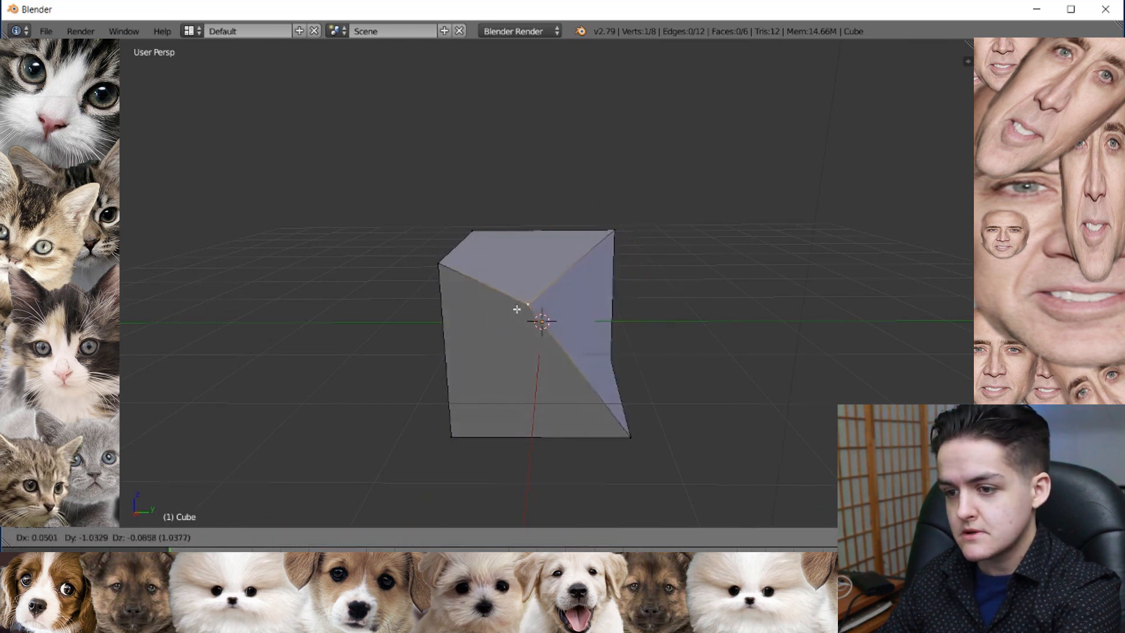
click(726, 340)
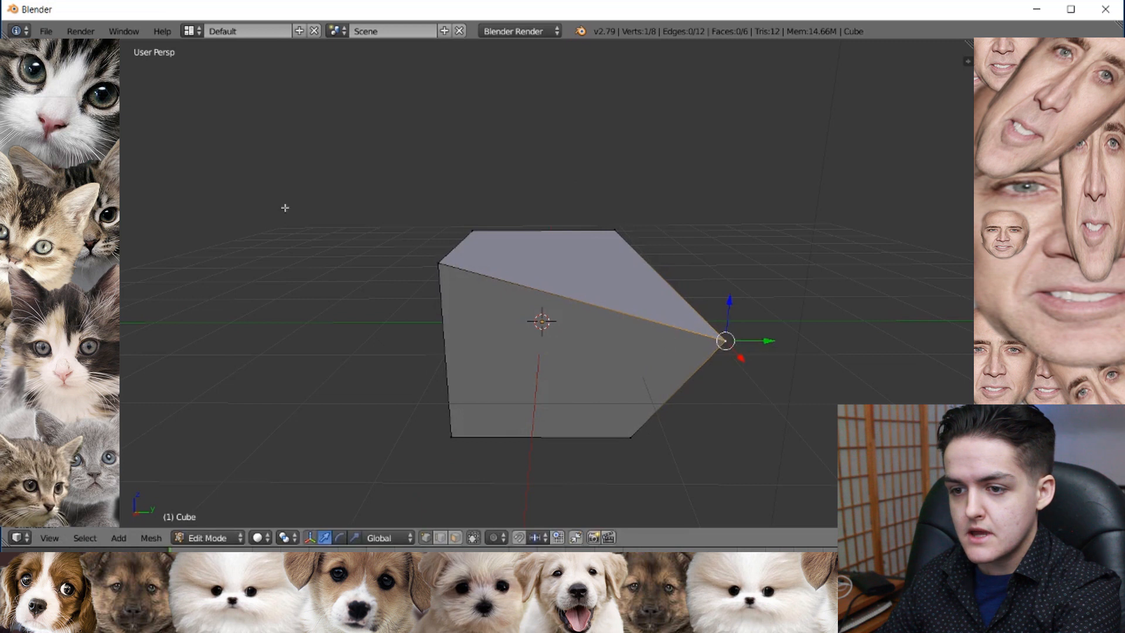
Step: Move the front face's other three corner vertices outward one by one, two toward negative Y and the last downward
right_click(436, 260)
key(g)
click(296, 268)
right_click(455, 441)
key(g)
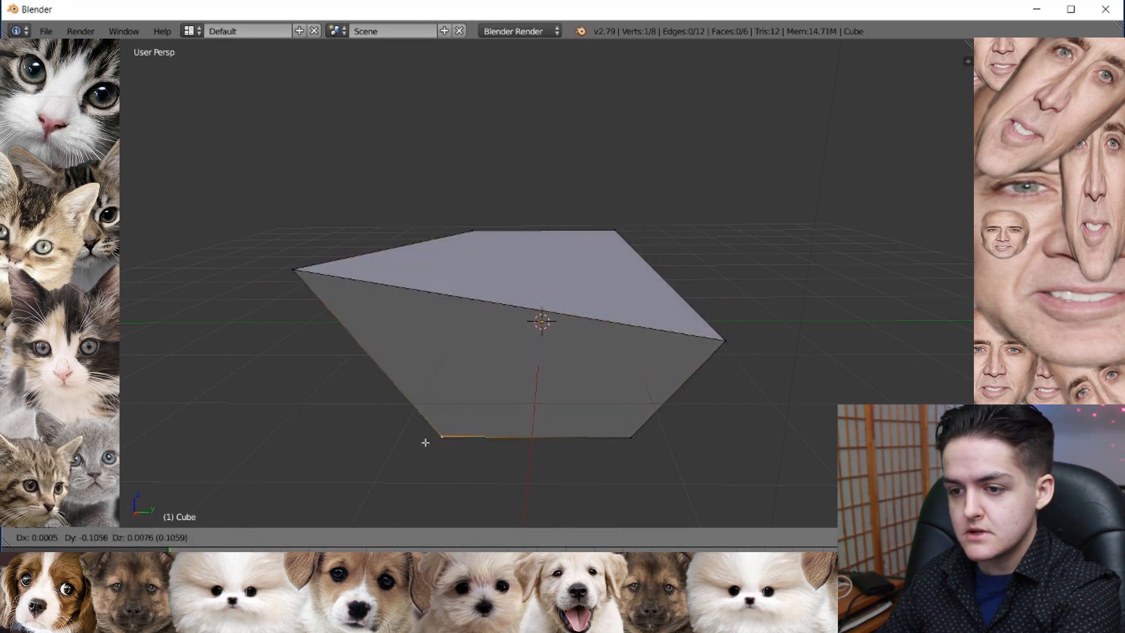
click(289, 437)
right_click(639, 441)
key(g)
click(643, 483)
Step: Pull the two rear top corner vertices away from the mesh, the first toward negative X and the second upward
middle_drag(643, 482, 627, 361)
right_click(462, 242)
key(g)
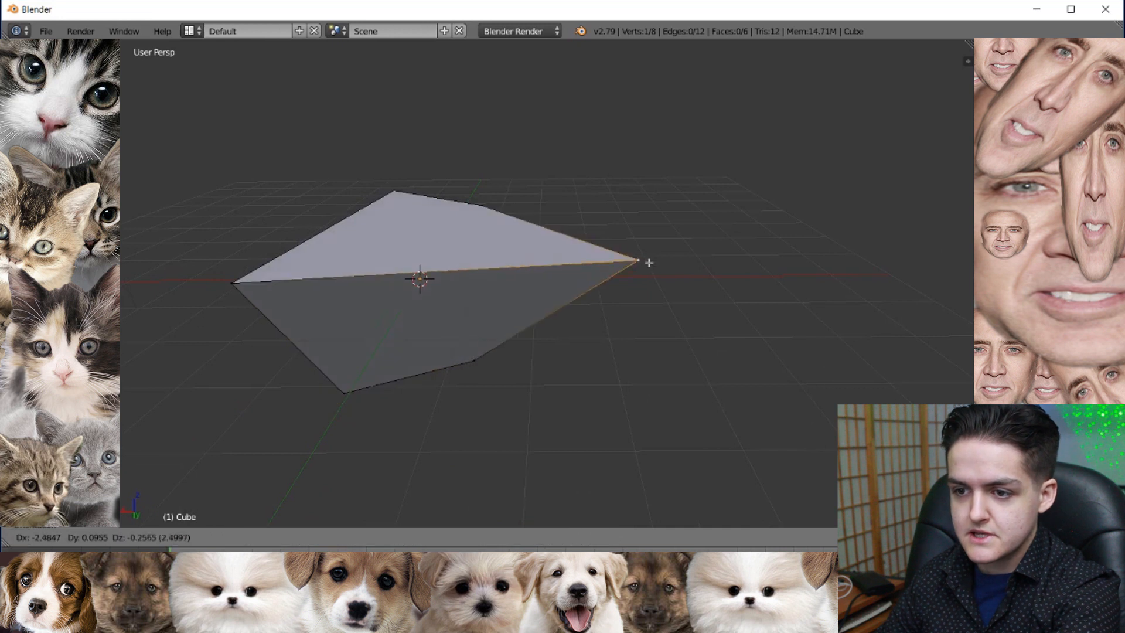
click(649, 262)
right_click(484, 209)
key(g)
click(577, 139)
Step: Move two lower corner vertices of the mesh freely to distort its underside
middle_drag(577, 140, 551, 249)
right_click(421, 358)
key(g)
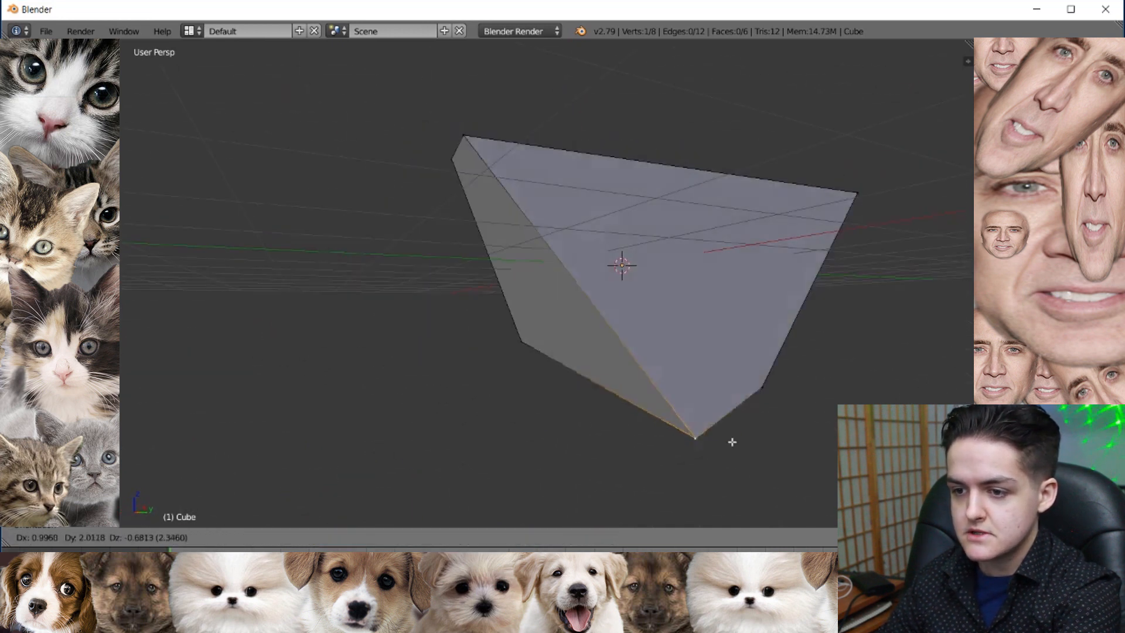
click(698, 440)
middle_drag(697, 440, 624, 366)
right_click(629, 348)
key(g)
click(559, 412)
Step: Undo all the vertex moves until the mesh is a regular cube with its top corner vertex selected
middle_drag(746, 369, 678, 371)
key(ctrl+z)
key(ctrl+z)
key(ctrl+z)
key(ctrl+z)
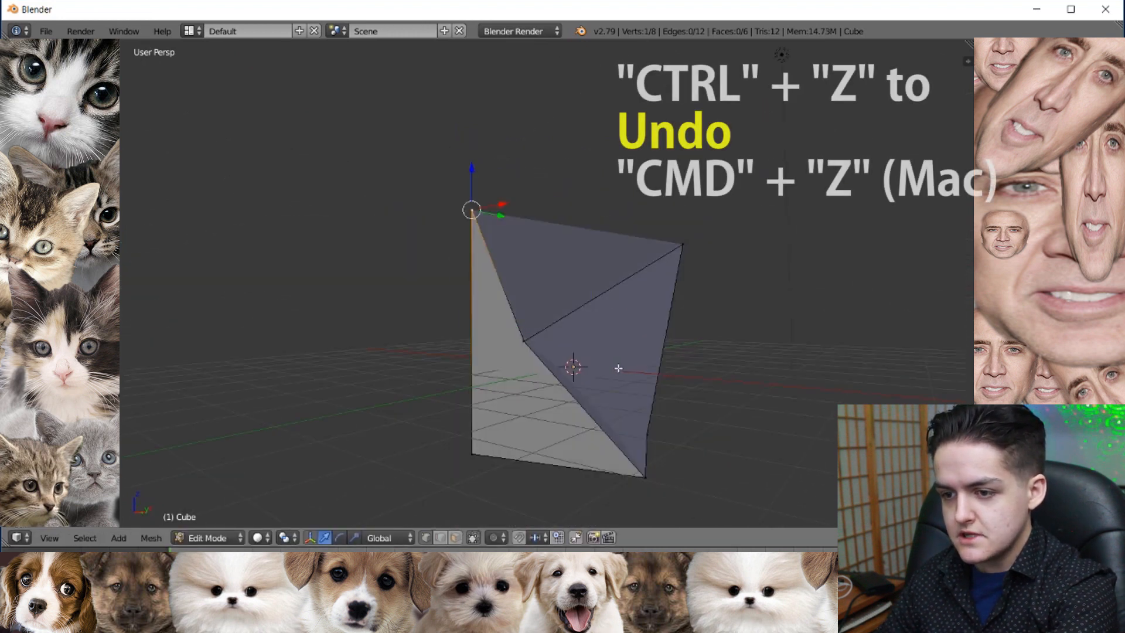
key(ctrl+z)
key(ctrl+z)
key(ctrl+z)
key(ctrl+z)
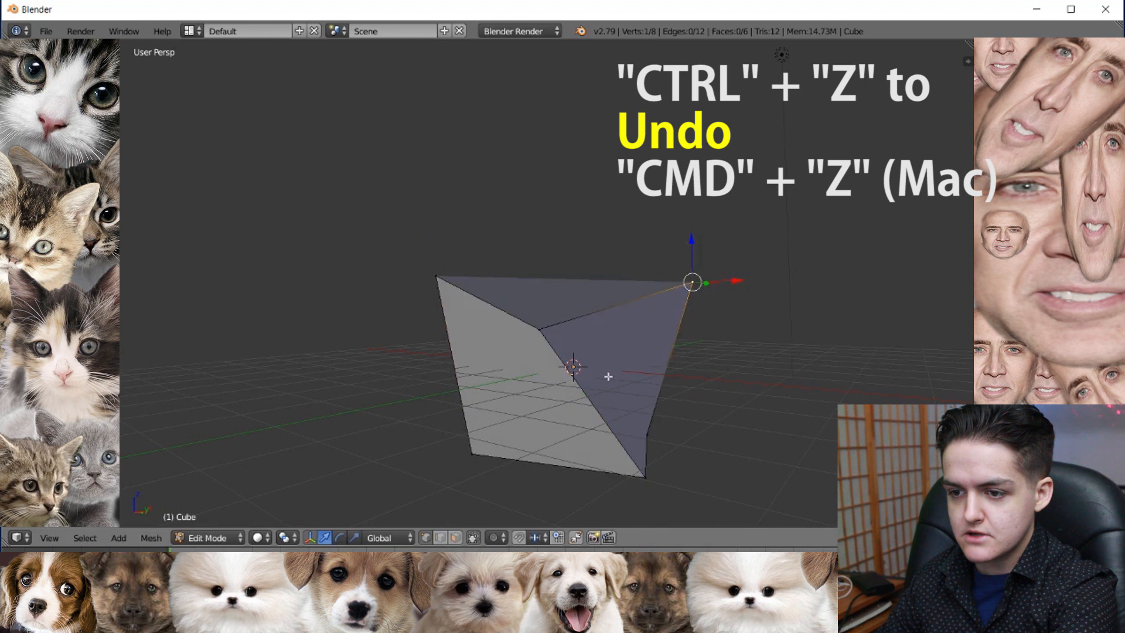
key(ctrl+z)
key(ctrl+z)
key(ctrl+z)
key(ctrl+z)
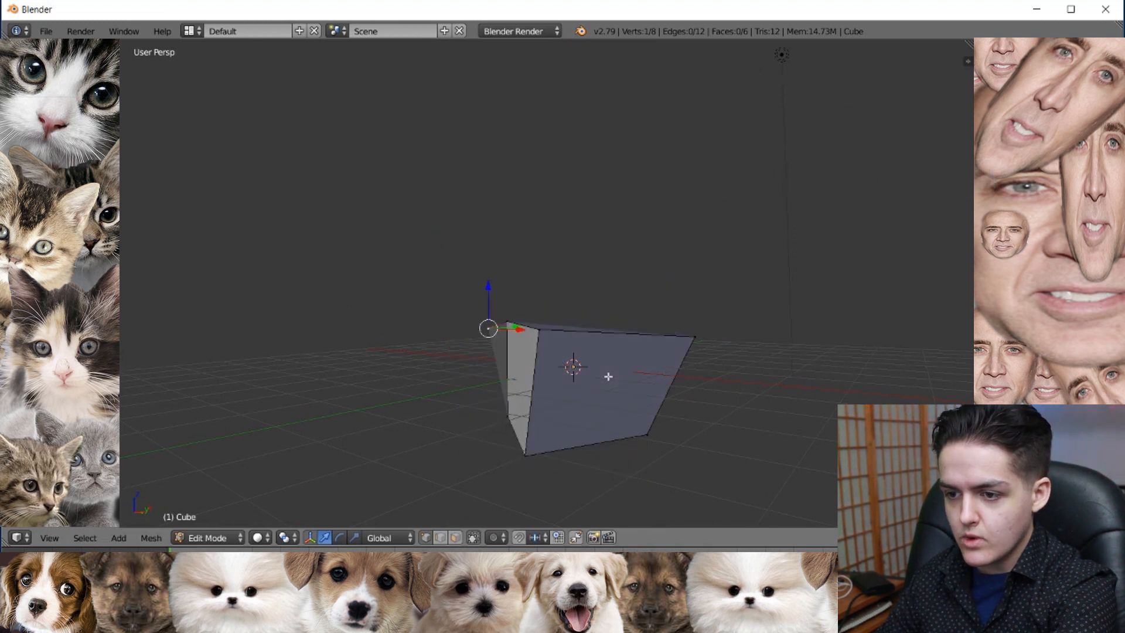
key(ctrl+z)
key(ctrl+z)
key(ctrl+z)
key(ctrl+z)
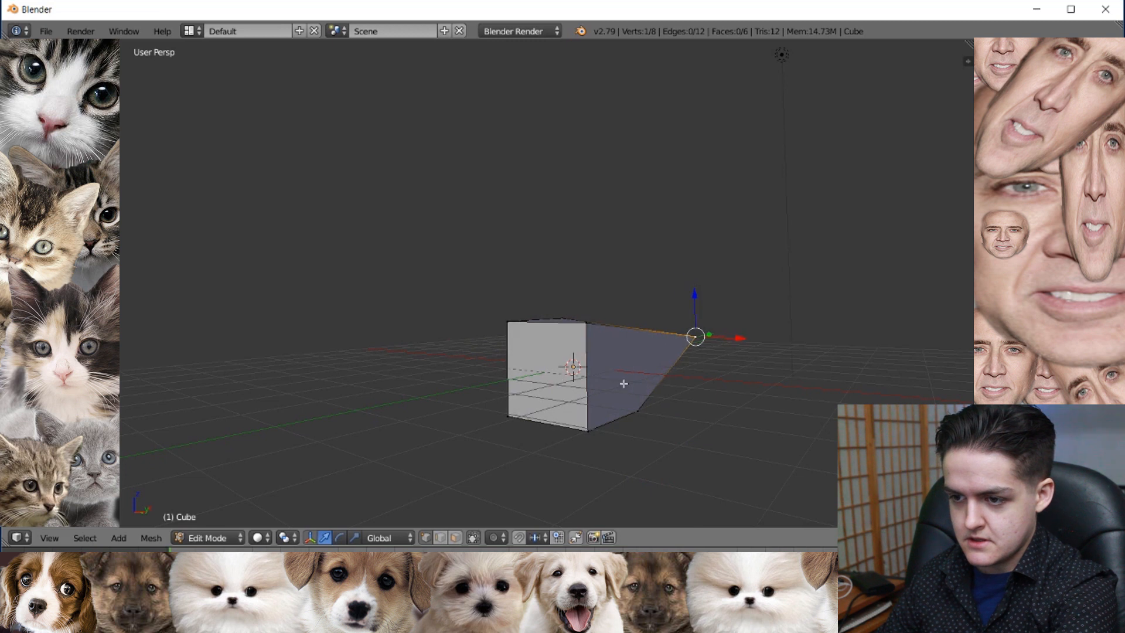
key(ctrl+z)
key(ctrl+z)
Step: Move the selected top corner vertex inward along the global Y axis
middle_drag(666, 378, 621, 396)
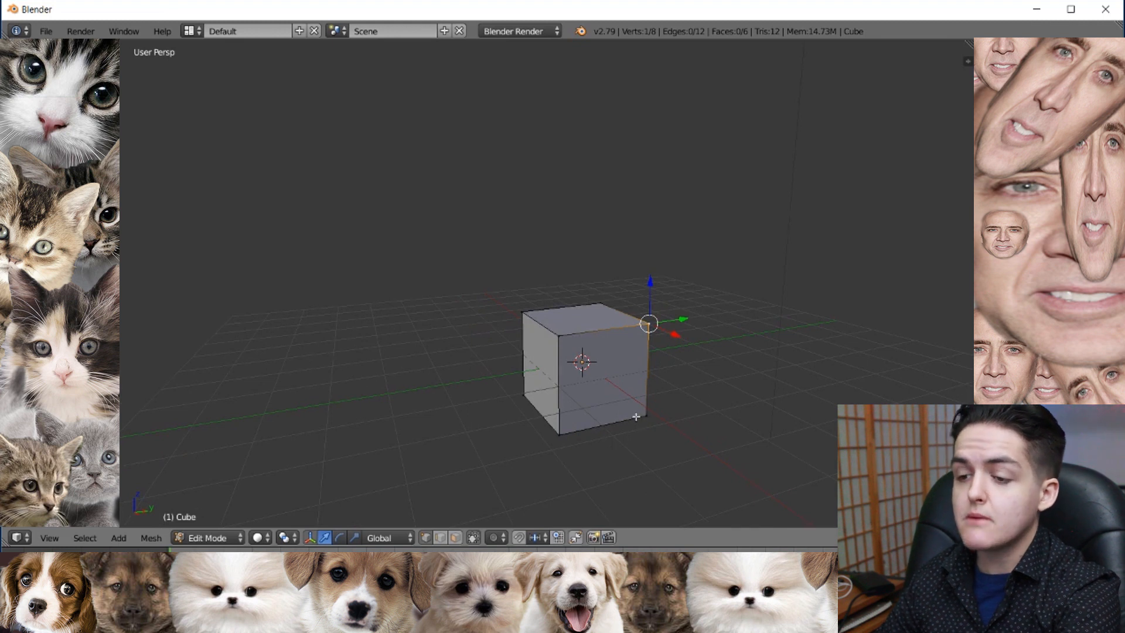
shift+middle_drag(646, 419, 628, 404)
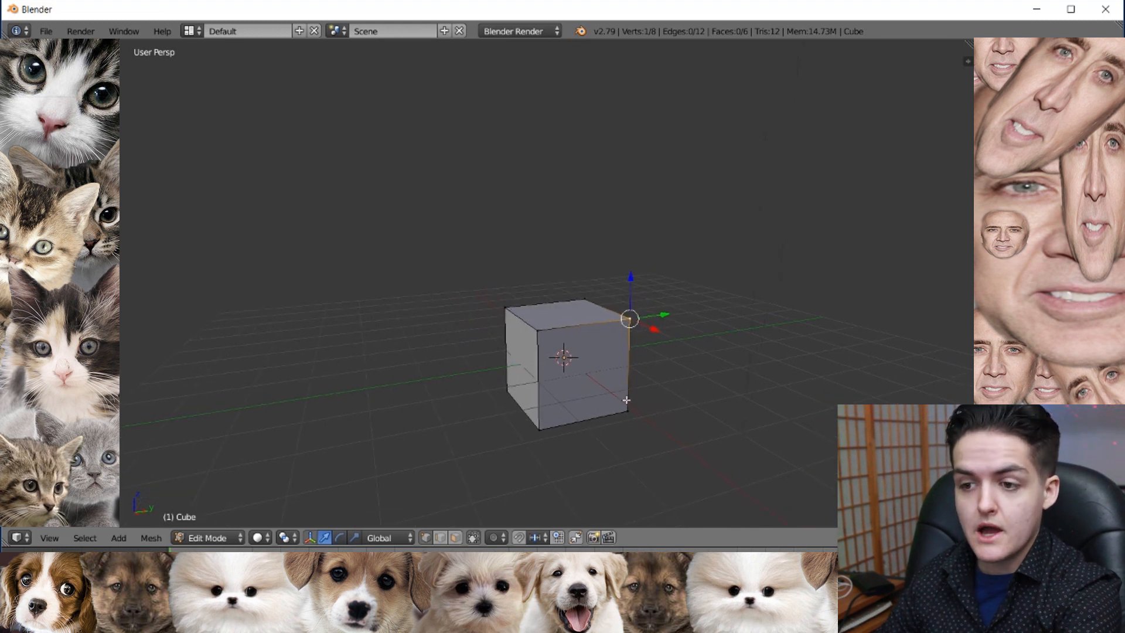
shift+middle_drag(622, 406, 597, 372)
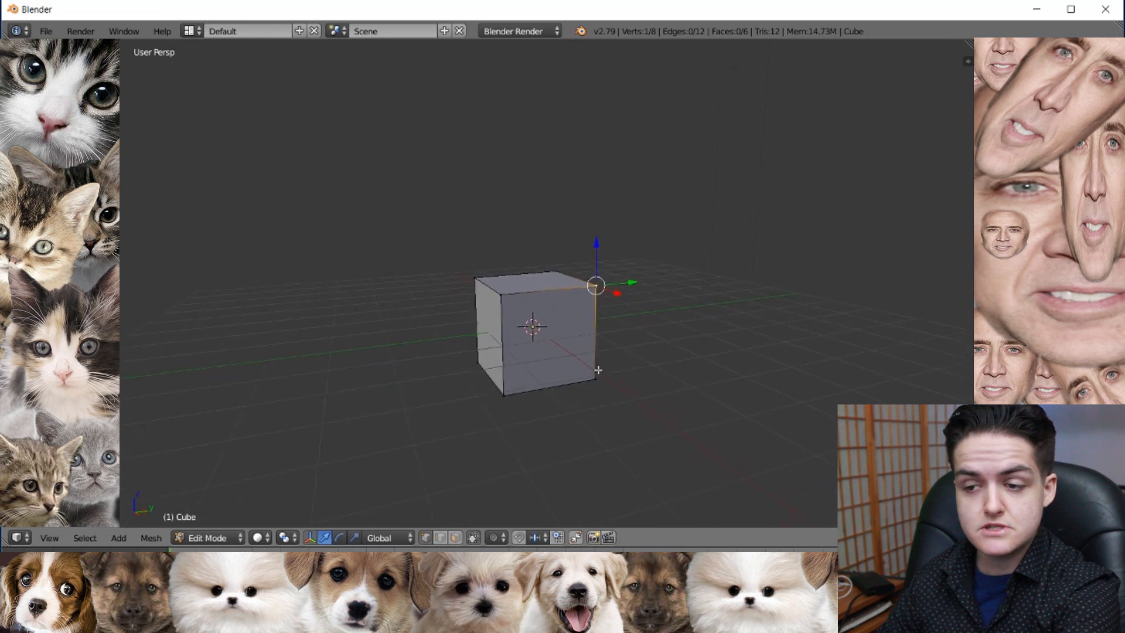
scroll(603, 410, up, 3)
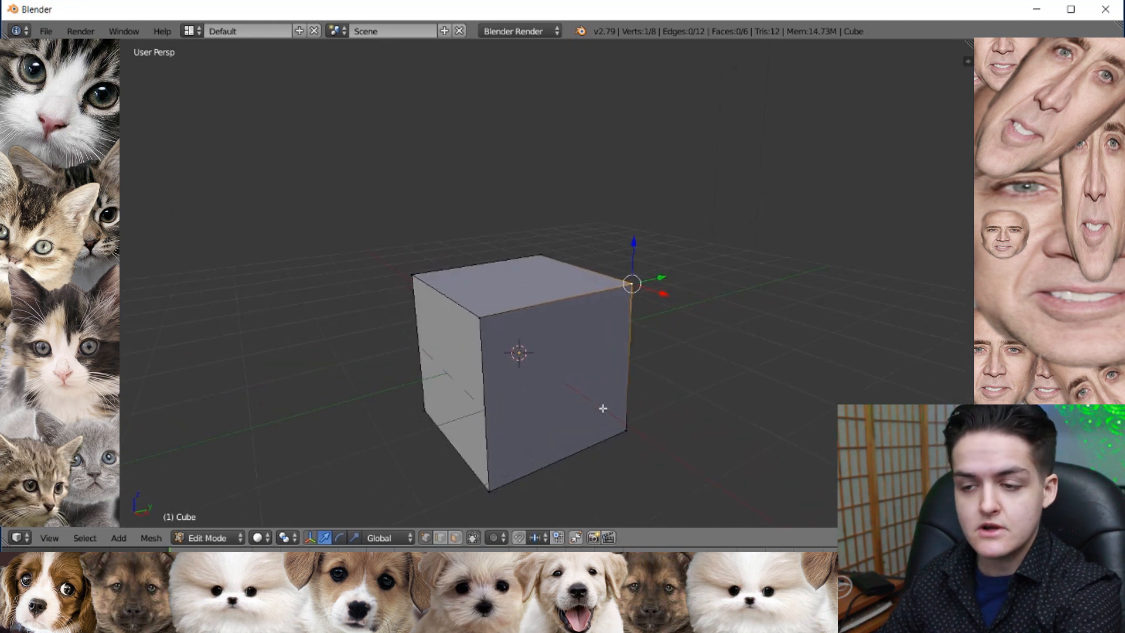
middle_drag(631, 380, 561, 375)
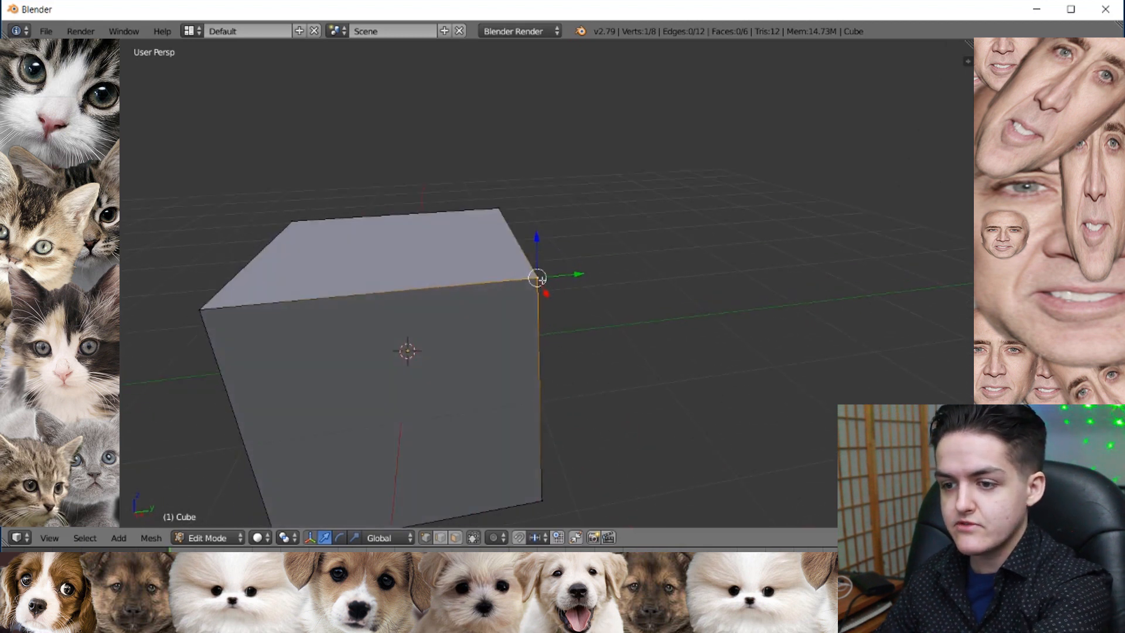
key(g)
key(y)
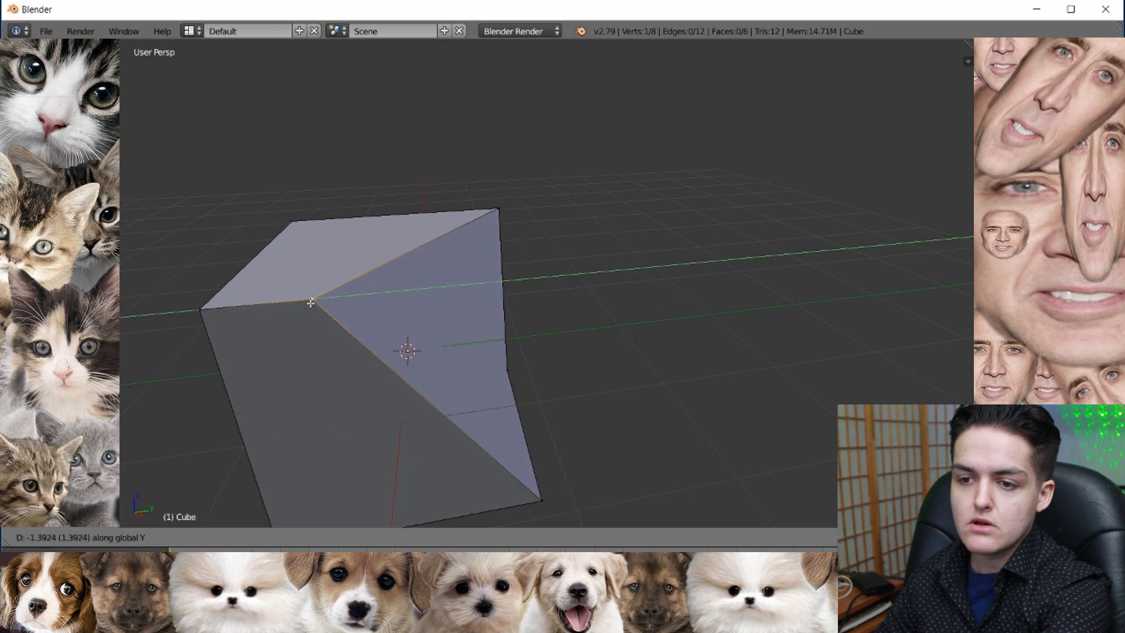
click(404, 299)
Step: Move the same vertex along the global X axis, and deselect everything
middle_drag(402, 294, 641, 301)
key(g)
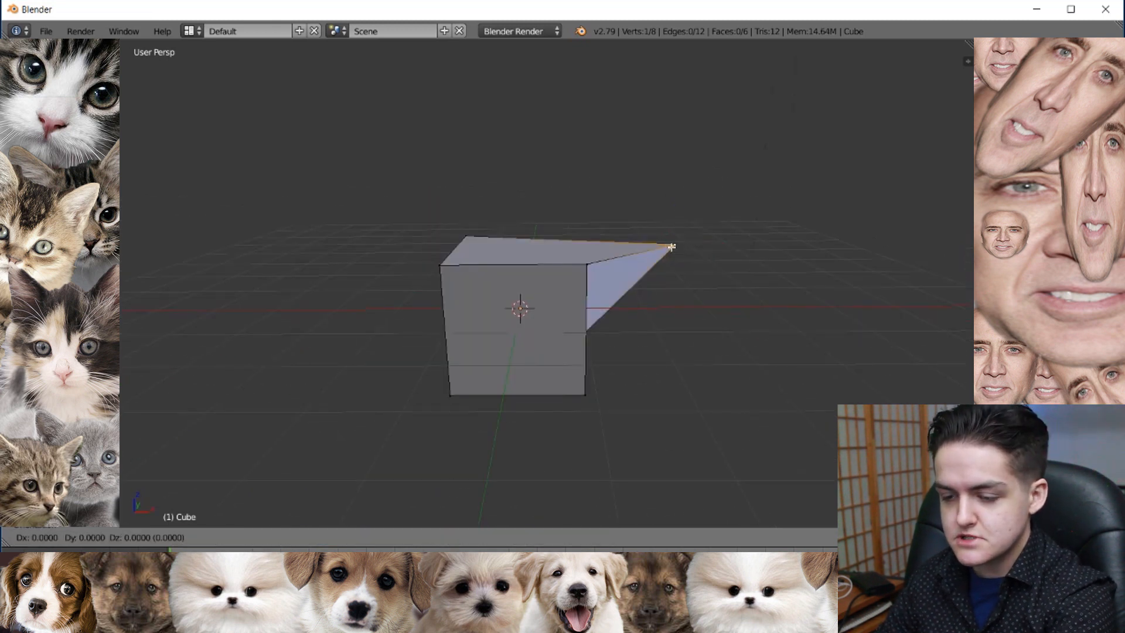
key(x)
click(581, 234)
middle_drag(580, 233, 595, 363)
scroll(598, 382, up, 4)
scroll(706, 298, down, 4)
key(a)
middle_drag(727, 259, 651, 293)
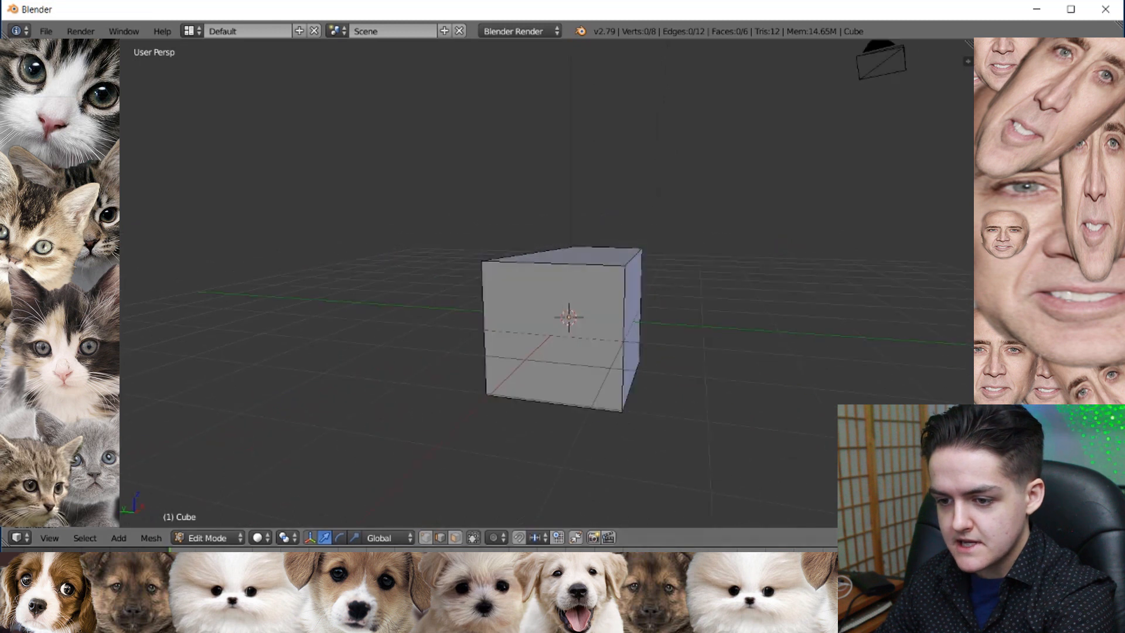
Step: Switch to edge select mode and select one of the cube's top edges
click(443, 541)
middle_drag(712, 395, 560, 269)
scroll(598, 335, up, 3)
right_click(559, 279)
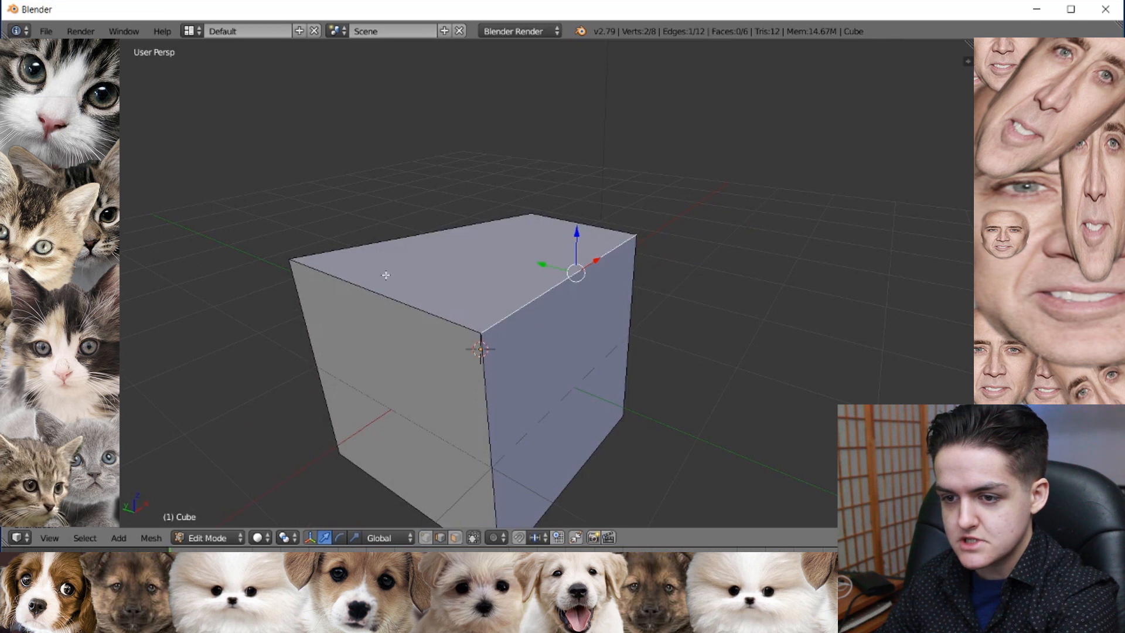
mouse_move(386, 291)
middle_down()
mouse_move(539, 269)
mouse_move(540, 312)
mouse_move(500, 307)
mouse_move(477, 276)
mouse_move(470, 317)
mouse_move(510, 301)
mouse_move(495, 322)
mouse_move(418, 300)
mouse_move(611, 282)
mouse_move(572, 265)
mouse_move(446, 261)
mouse_move(329, 297)
mouse_move(540, 303)
mouse_move(639, 281)
middle_up()
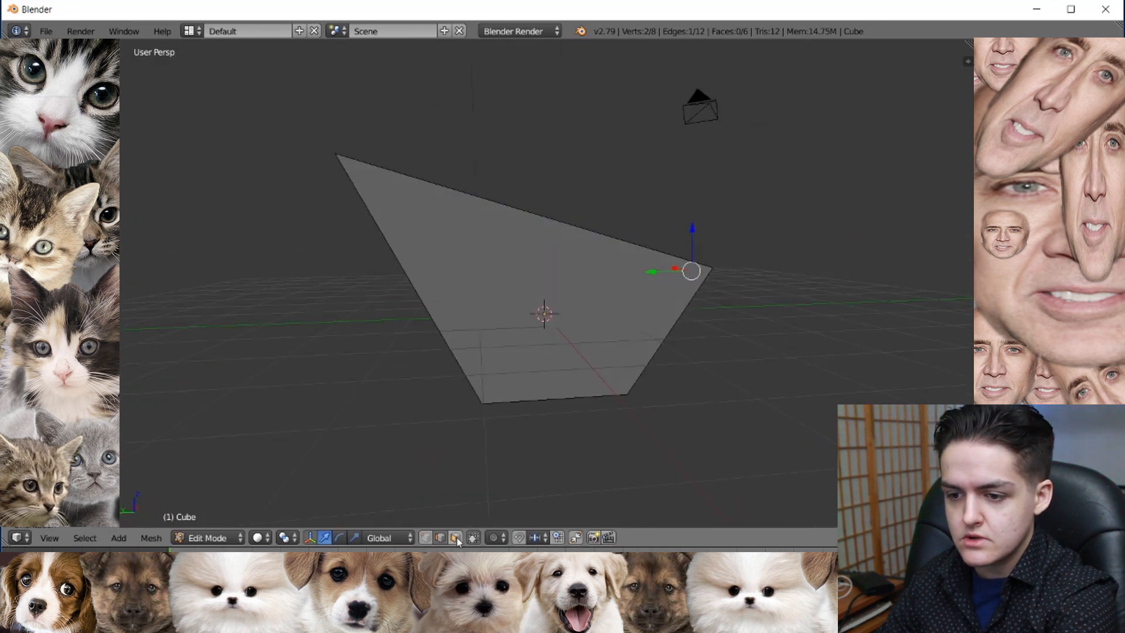
Step: Switch to face select mode, select one face of the distorted cube and move it freely
click(455, 538)
middle_drag(563, 364, 600, 310)
right_click(586, 312)
key(g)
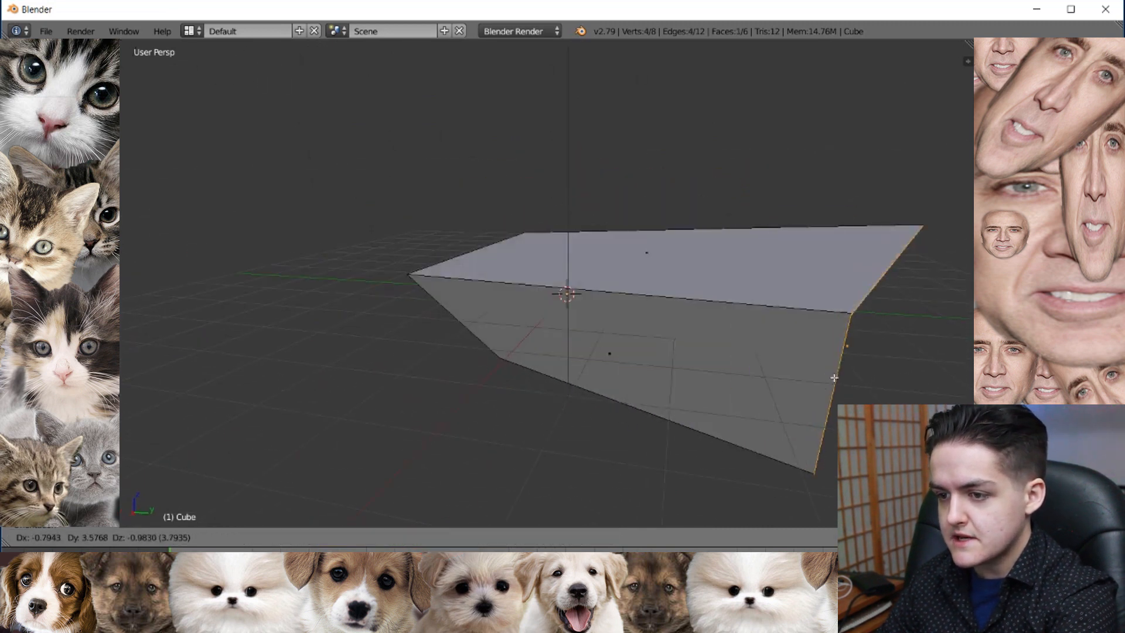
click(692, 208)
Step: Move several more faces of the mesh freely, one after another, to distort its shape
middle_drag(795, 251, 618, 242)
right_click(604, 224)
key(g)
click(837, 249)
middle_drag(470, 258, 593, 271)
right_click(643, 178)
key(g)
click(766, 223)
middle_drag(574, 231, 691, 272)
right_click(527, 343)
key(g)
click(733, 326)
middle_drag(405, 387, 413, 258)
right_click(415, 252)
key(g)
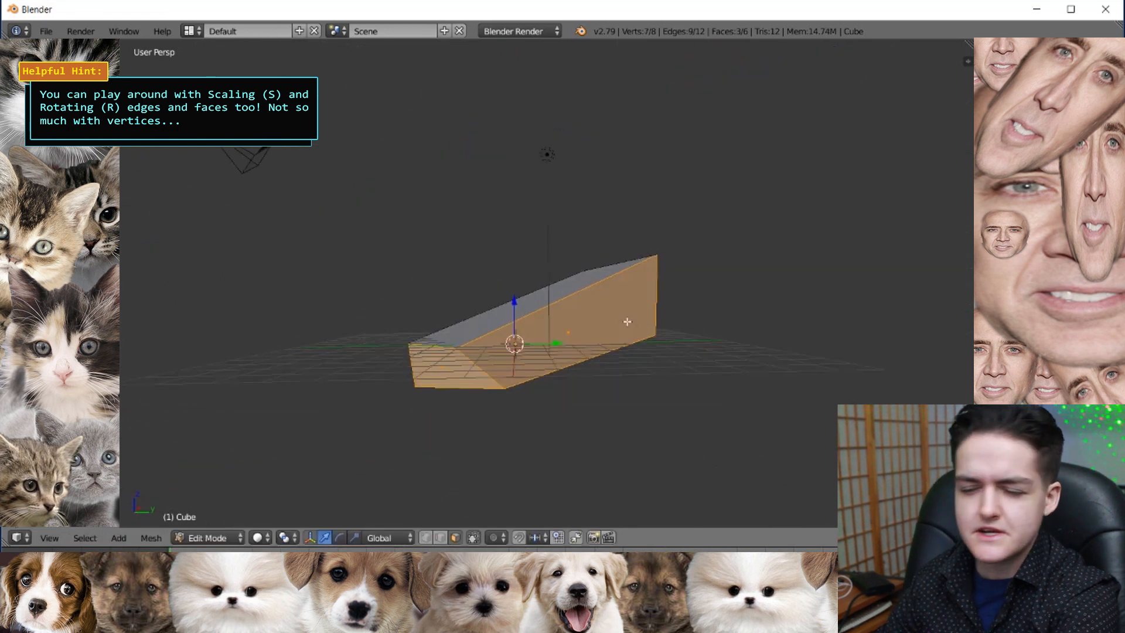
middle_drag(627, 322, 540, 484)
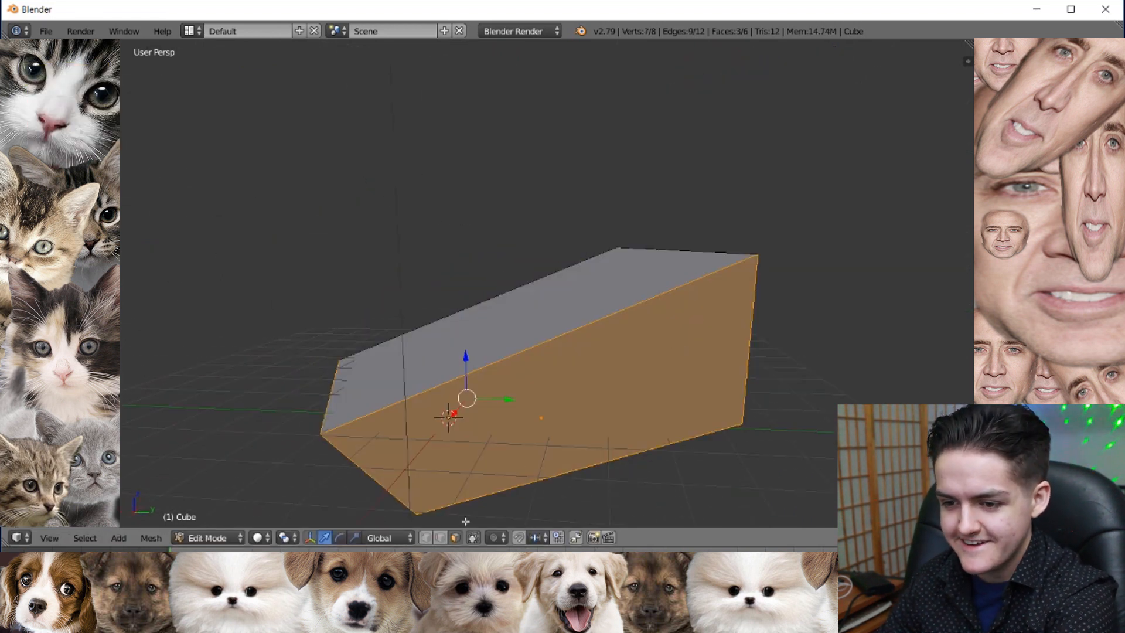
Step: Undo the face moves back to the state with a single edge selected
key(ctrl+z)
key(ctrl+z)
key(ctrl+z)
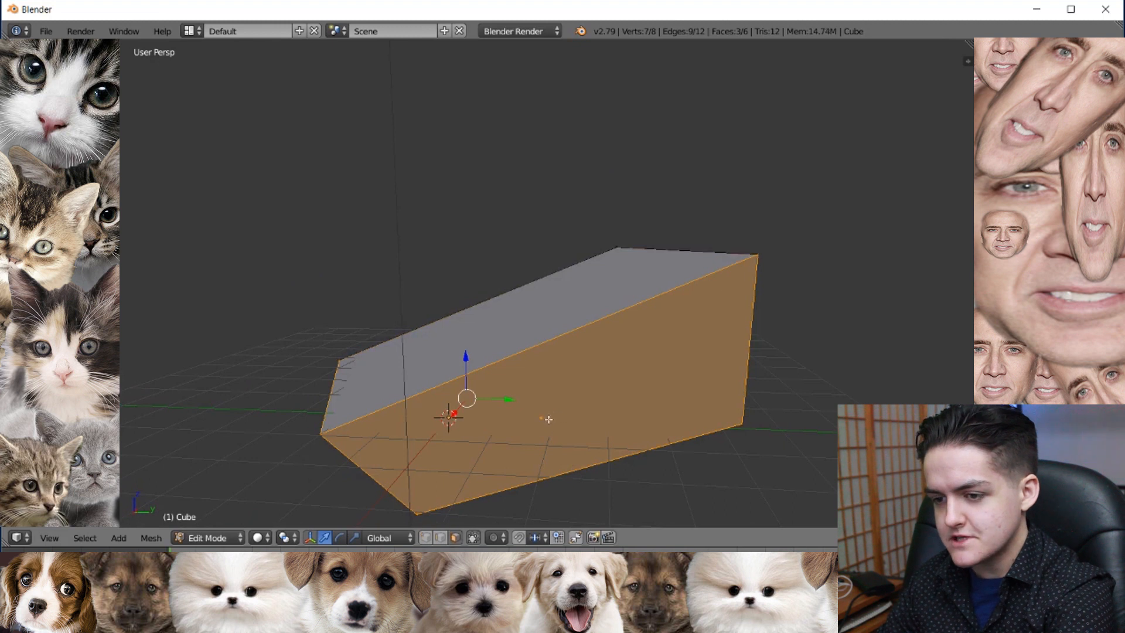
key(ctrl+z)
key(ctrl+z)
key(ctrl+z)
key(ctrl+z)
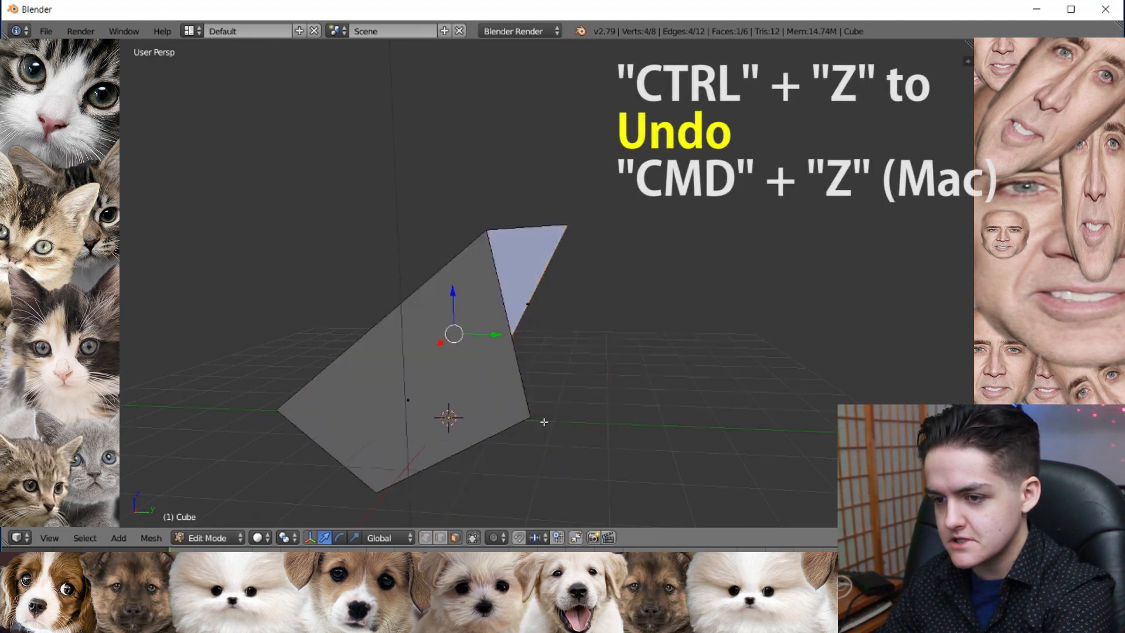
key(ctrl+z)
key(ctrl+z)
key(ctrl+z)
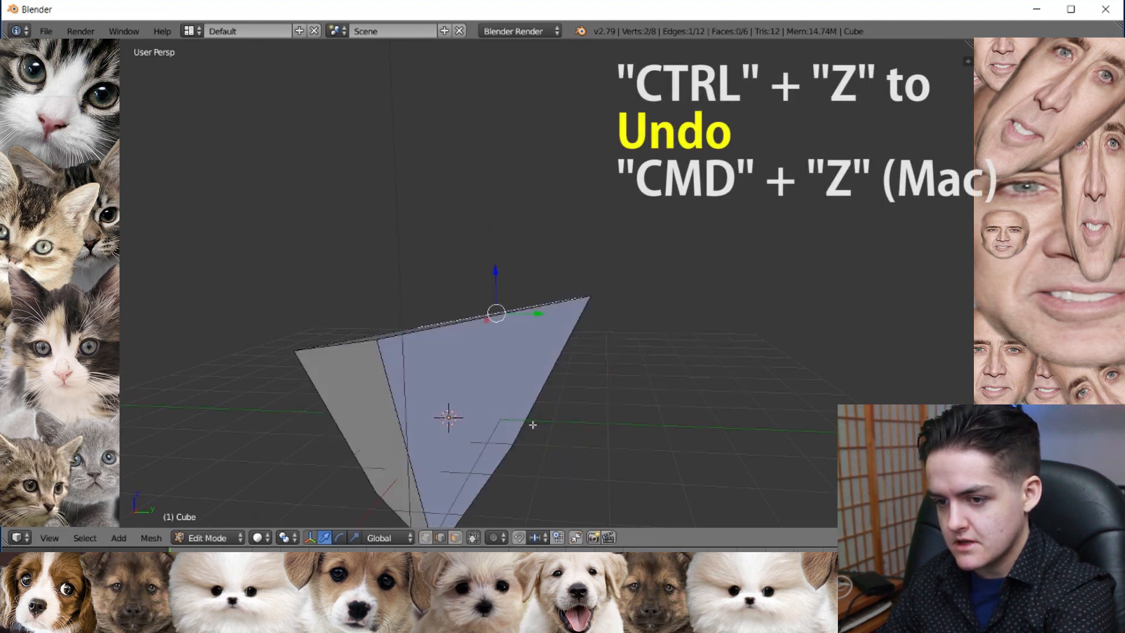
Step: Switch to Object Mode and undo the mesh editing so the object is a regular cube again
middle_drag(531, 426, 534, 283)
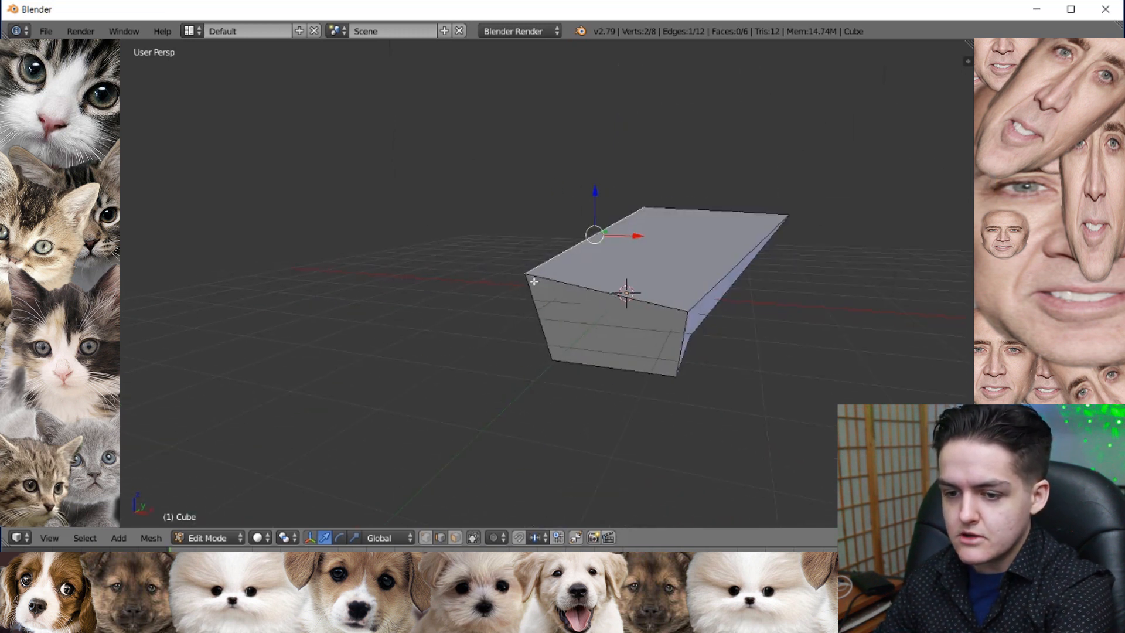
click(207, 537)
click(214, 518)
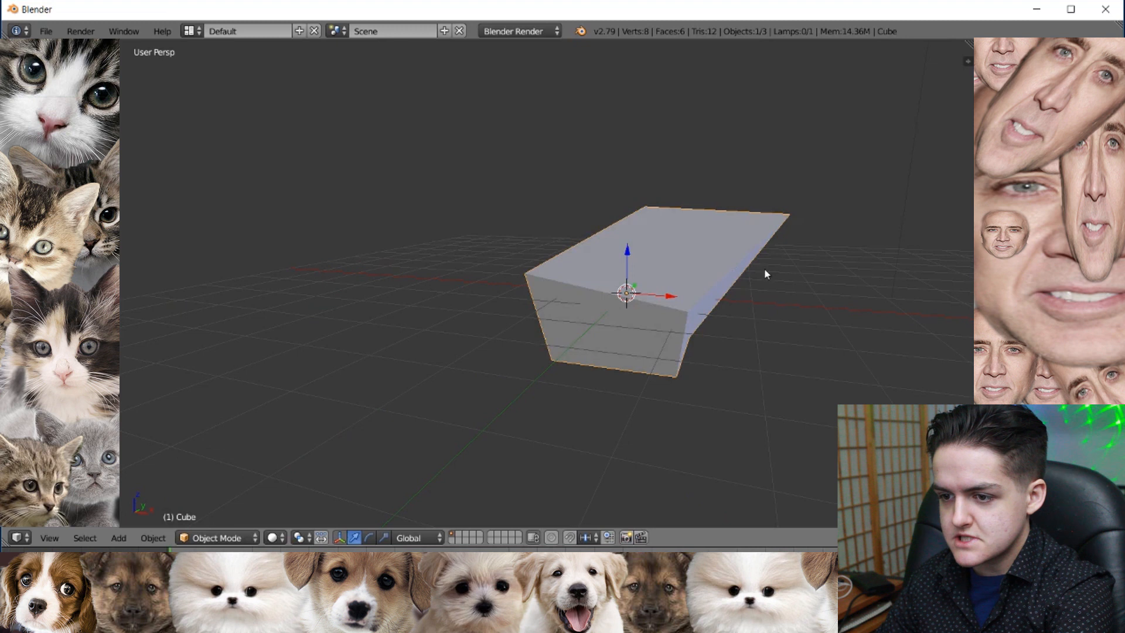
key(ctrl+z)
middle_drag(757, 272, 603, 289)
Step: Enter Edit Mode on the cube and toggle between Object Mode and Edit Mode, finishing in Edit Mode
click(218, 537)
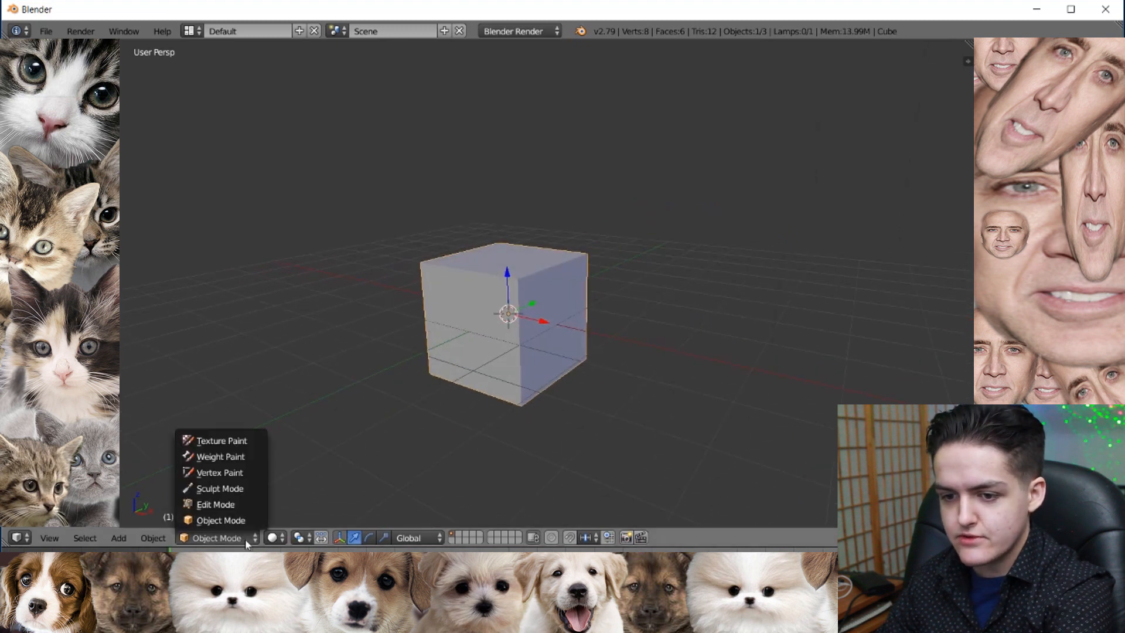
click(243, 504)
mouse_move(605, 354)
middle_down()
mouse_move(590, 363)
mouse_move(612, 349)
middle_up()
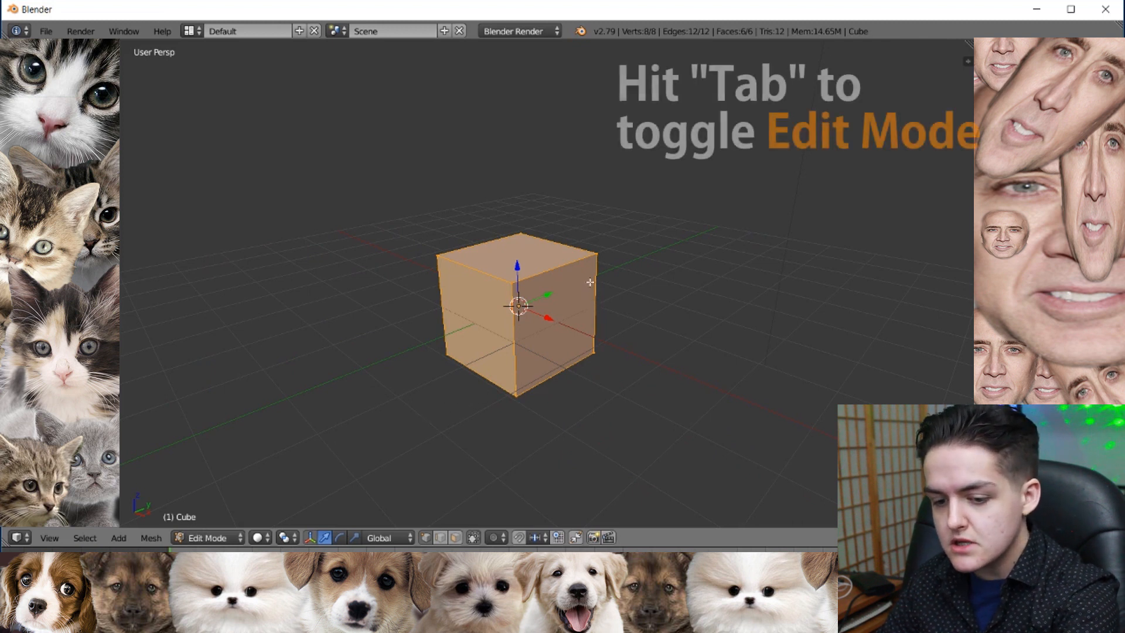
key(Tab)
key(Tab)
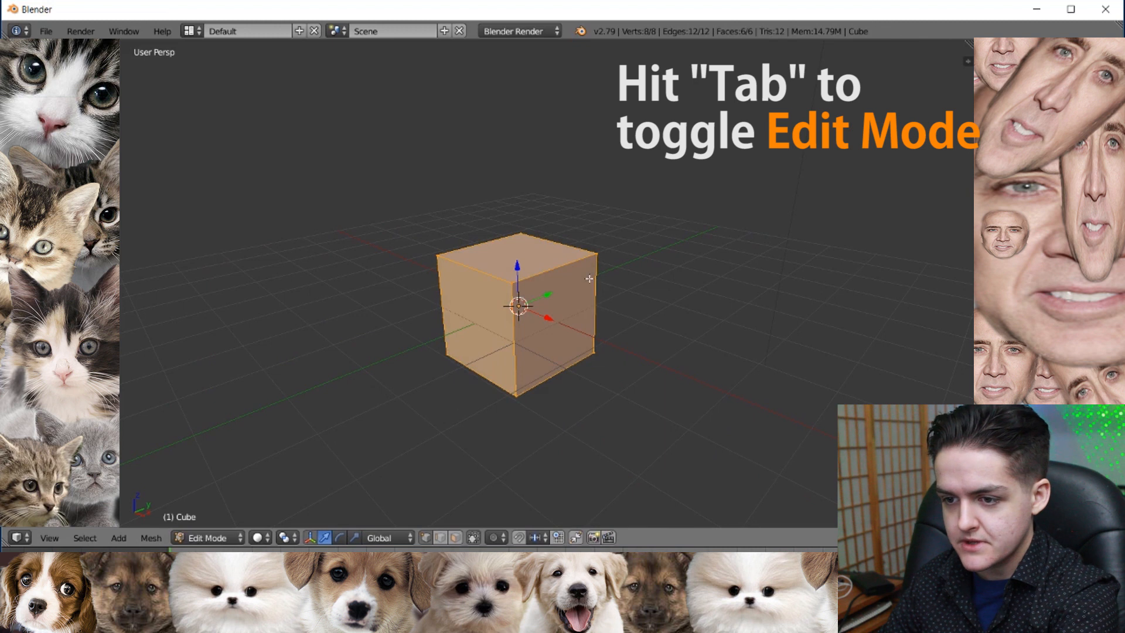
key(Tab)
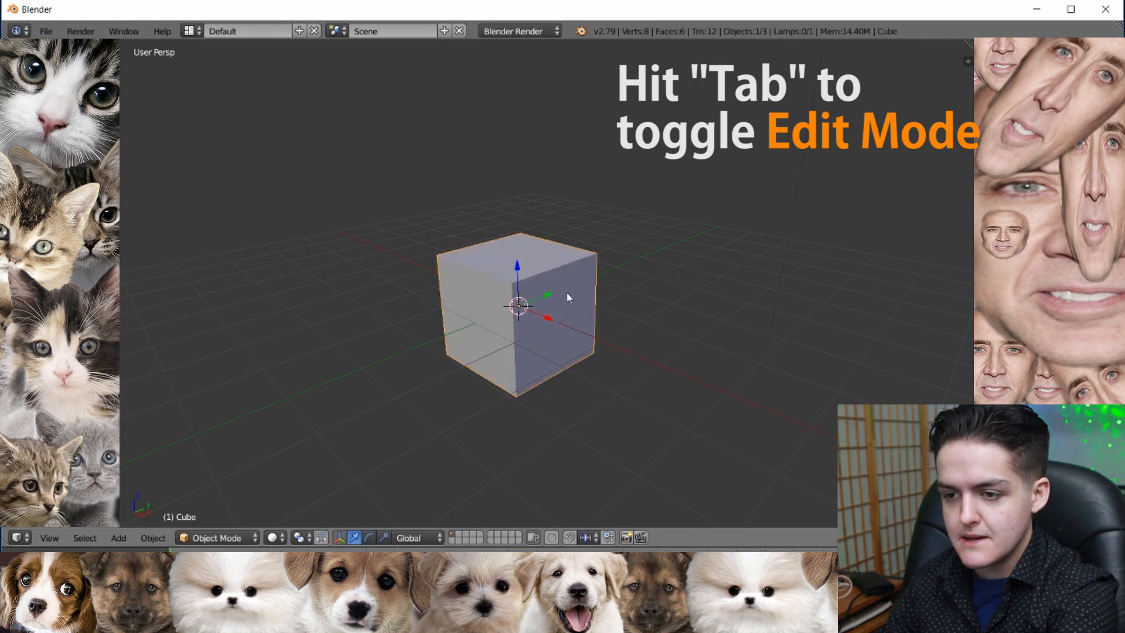
key(Tab)
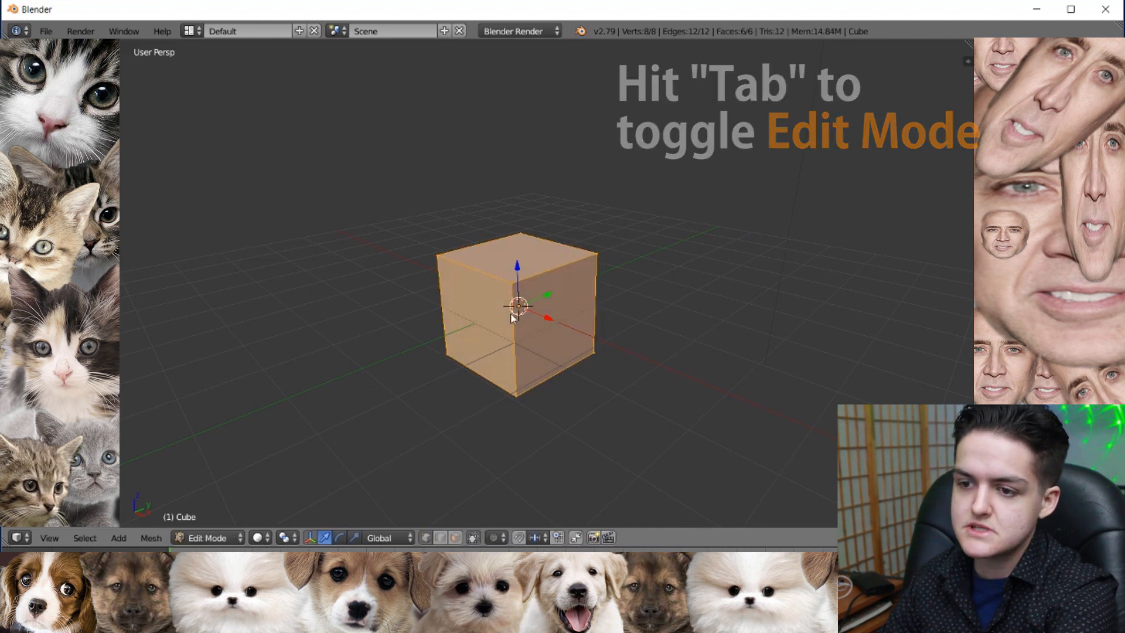
key(Tab)
middle_drag(511, 313, 566, 346)
key(Tab)
scroll(557, 347, up, 2)
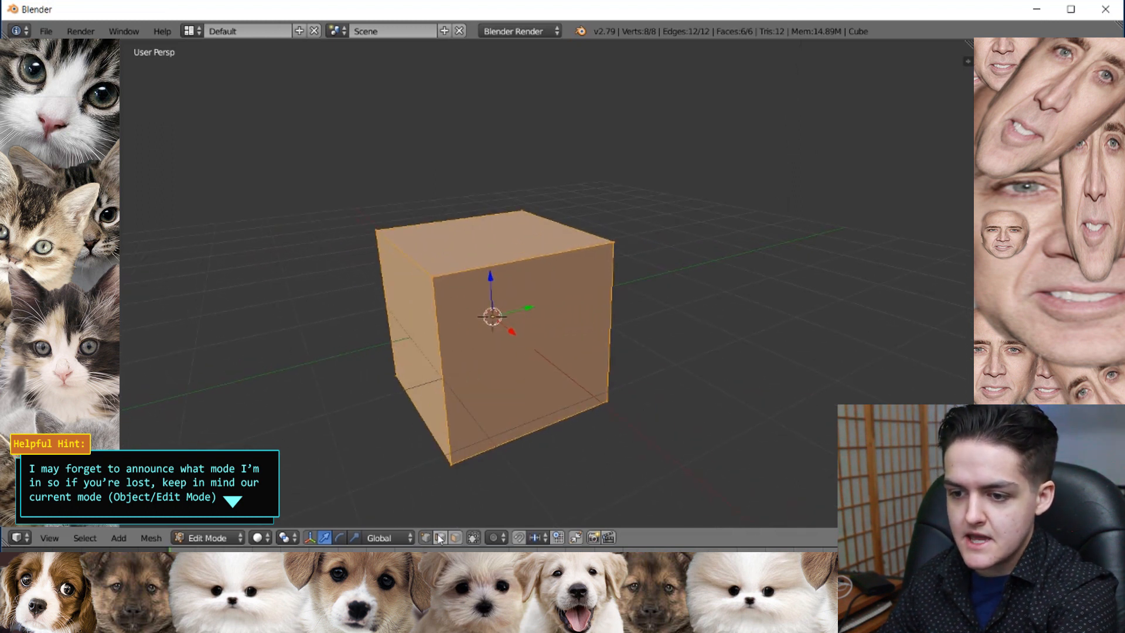
click(453, 538)
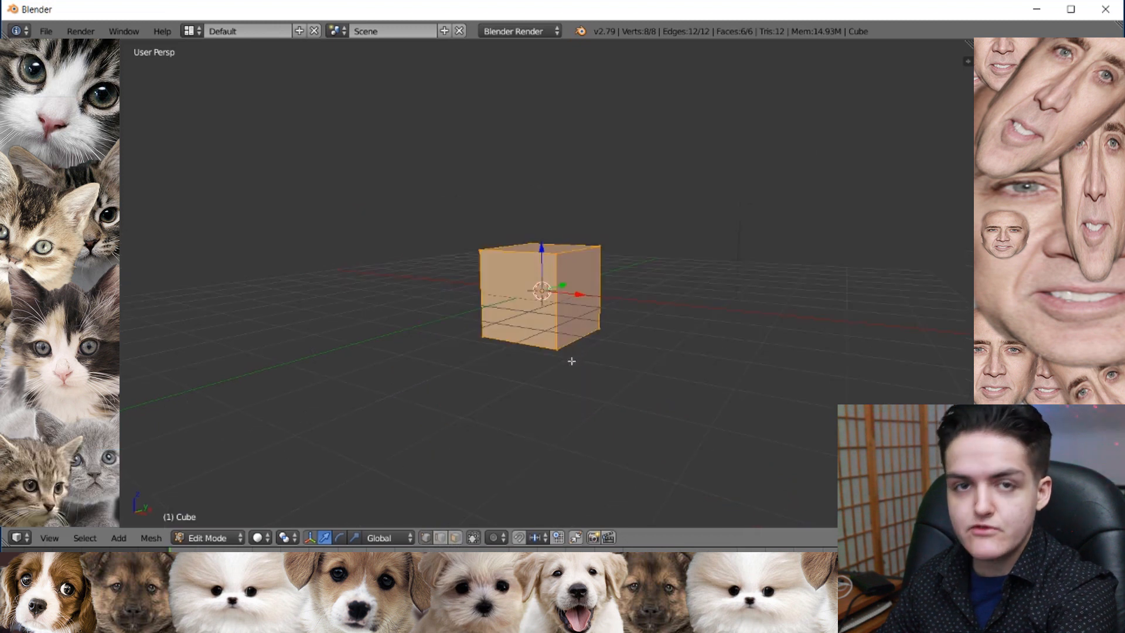
middle_drag(570, 359, 636, 336)
shift+scroll(525, 371, up, 3)
scroll(525, 372, up, 1)
scroll(552, 335, up, 3)
middle_drag(737, 265, 619, 314)
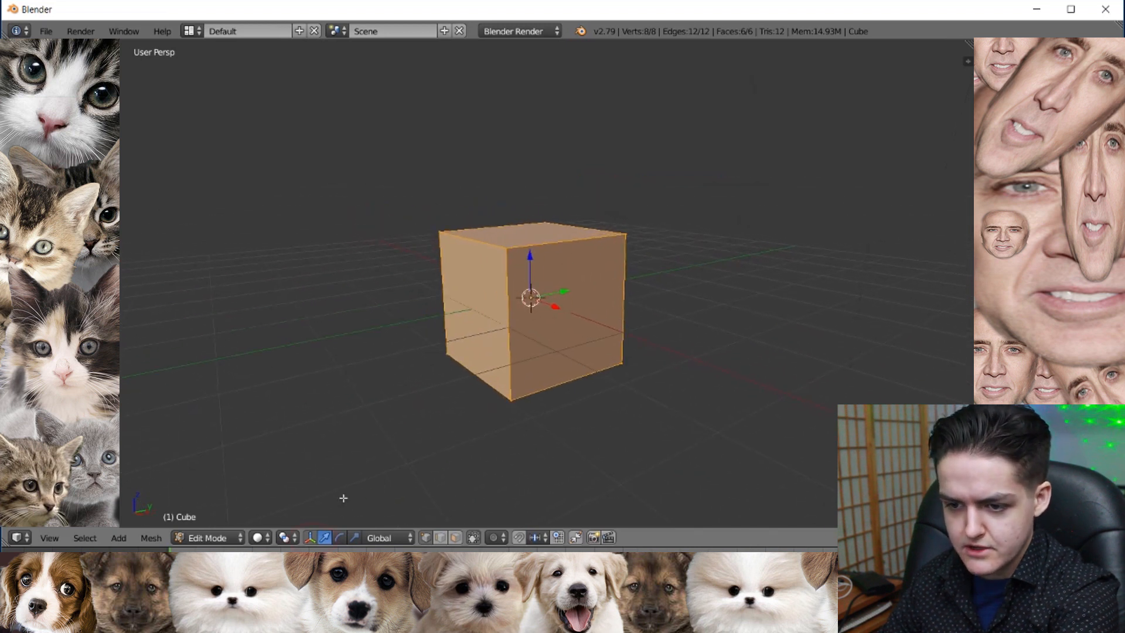
Step: Hide the 3D transform manipulator in the viewport
click(312, 541)
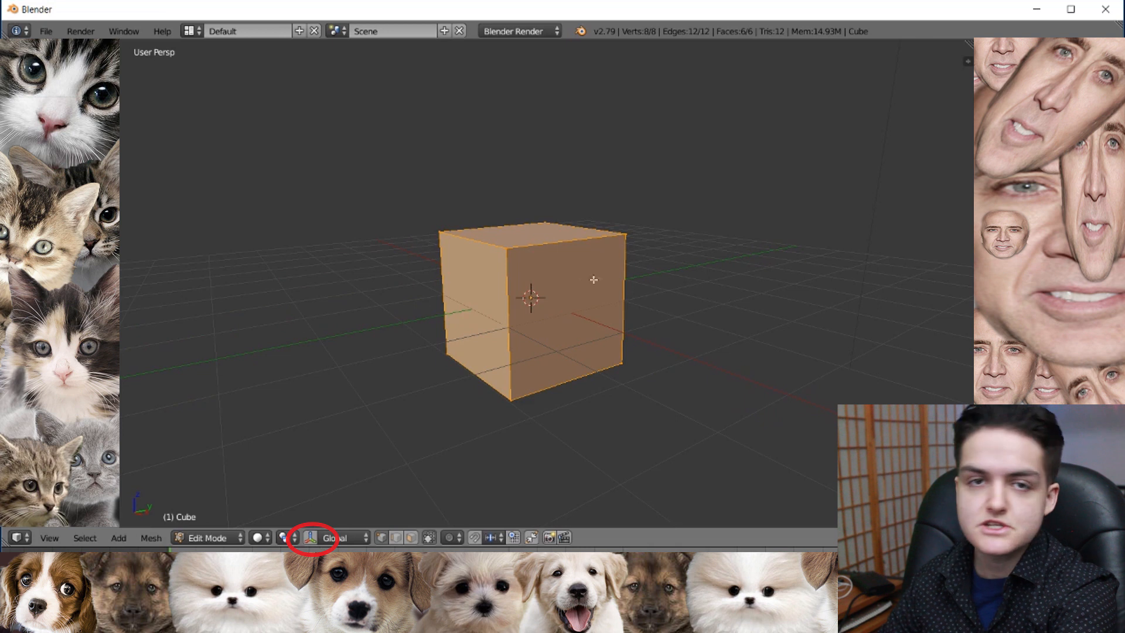
middle_drag(557, 300, 485, 268)
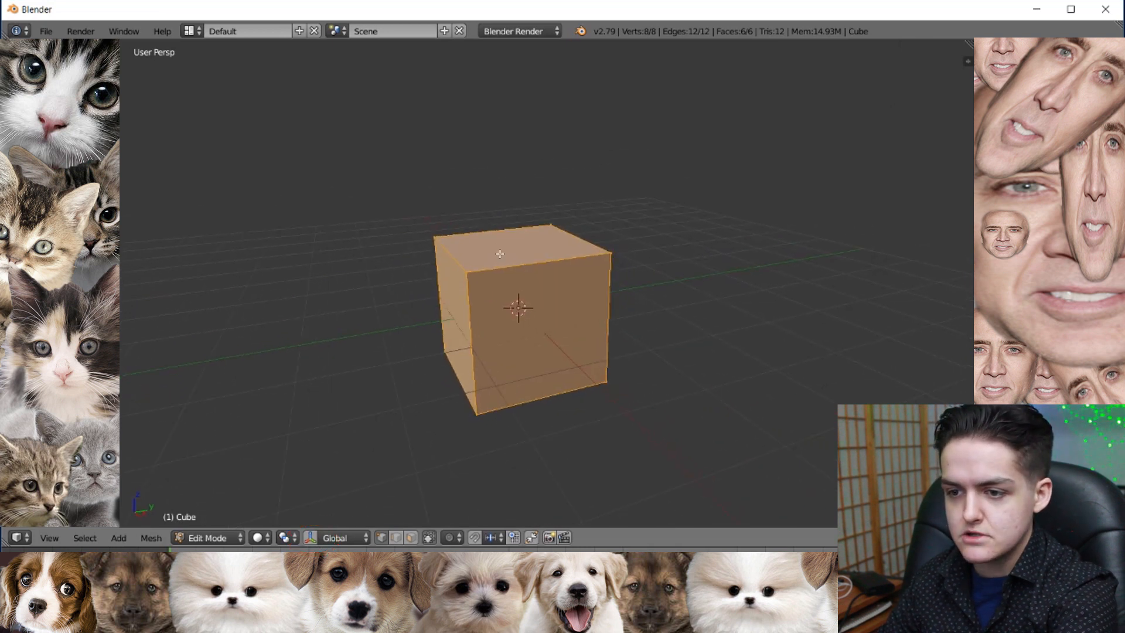
middle_drag(489, 318, 550, 339)
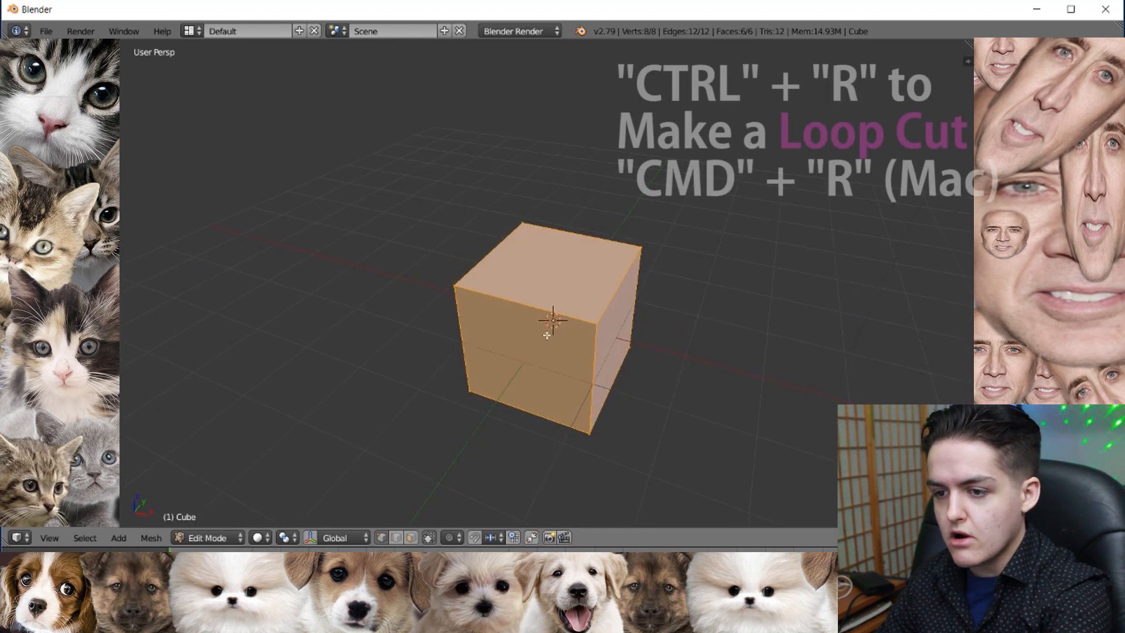
Step: Add one vertical loop cut across the cube's top and sides and slide it close to the middle
key(ctrl+r)
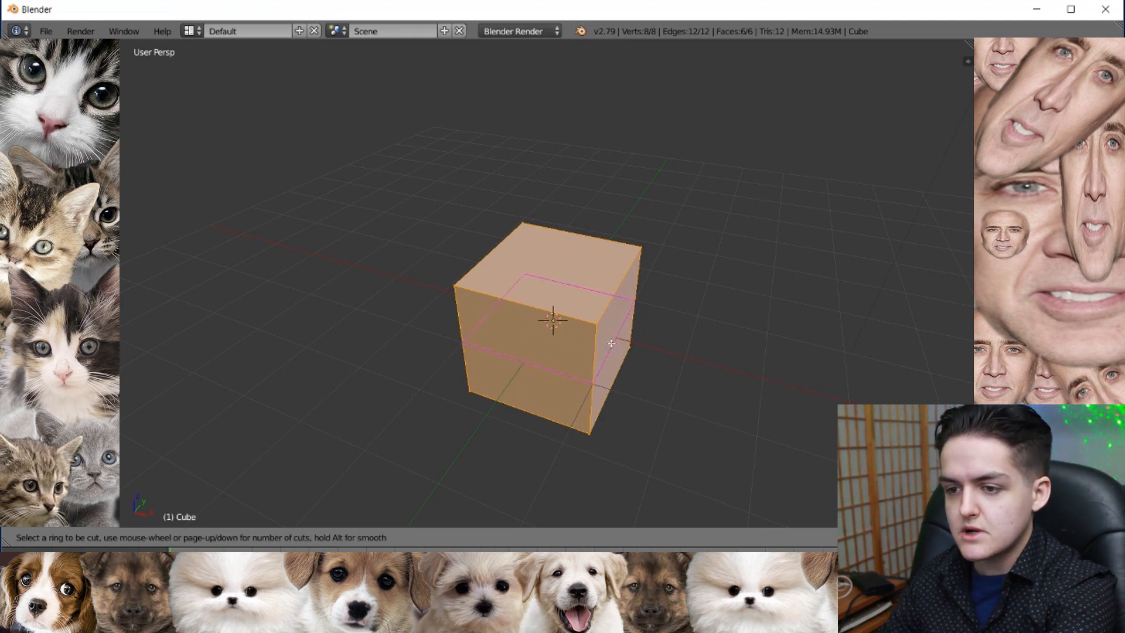
click(543, 320)
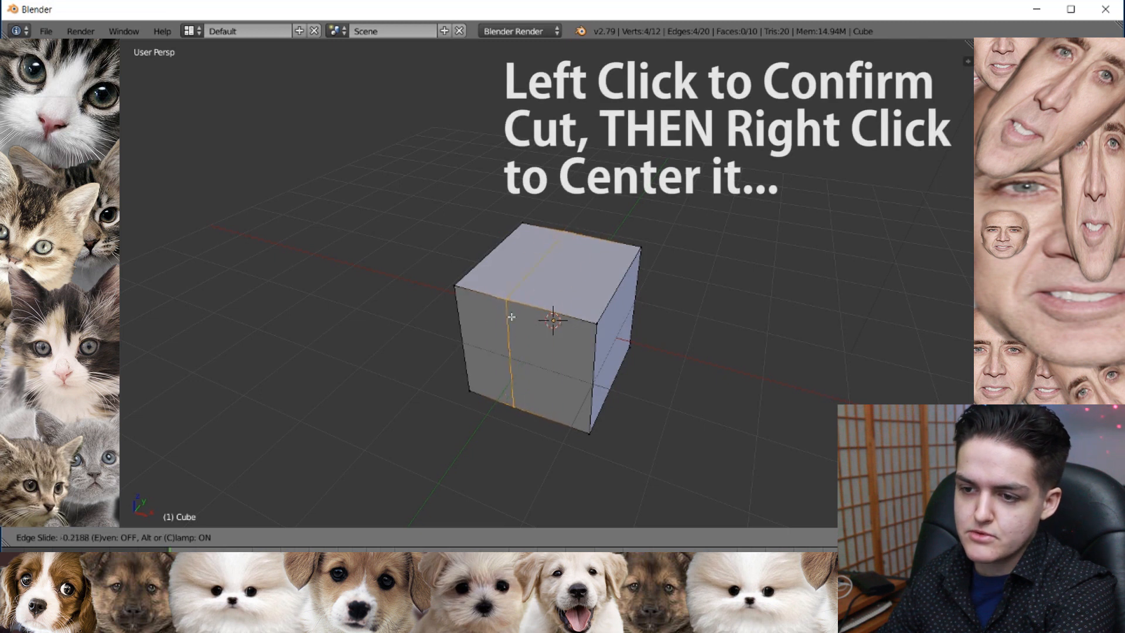
click(527, 310)
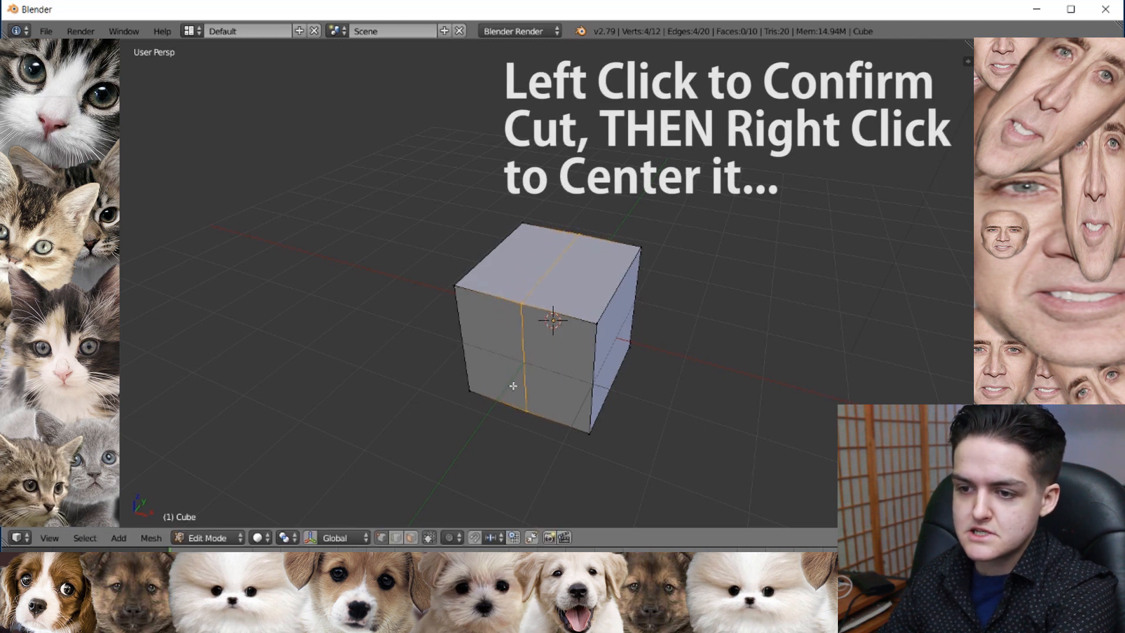
middle_drag(522, 364, 564, 280)
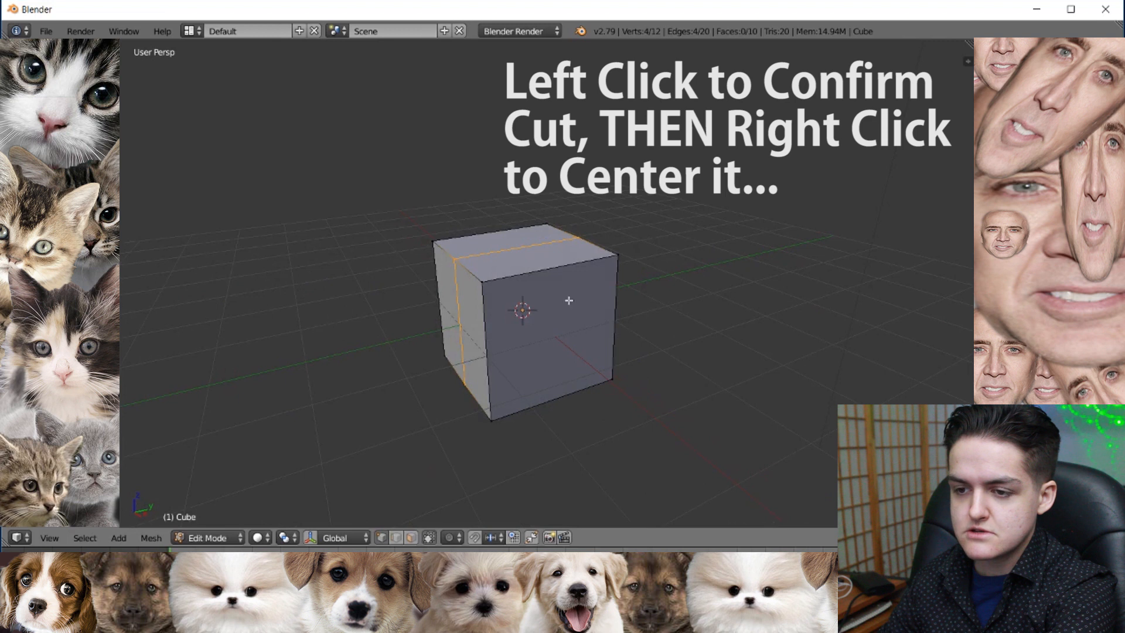
middle_drag(589, 323, 557, 326)
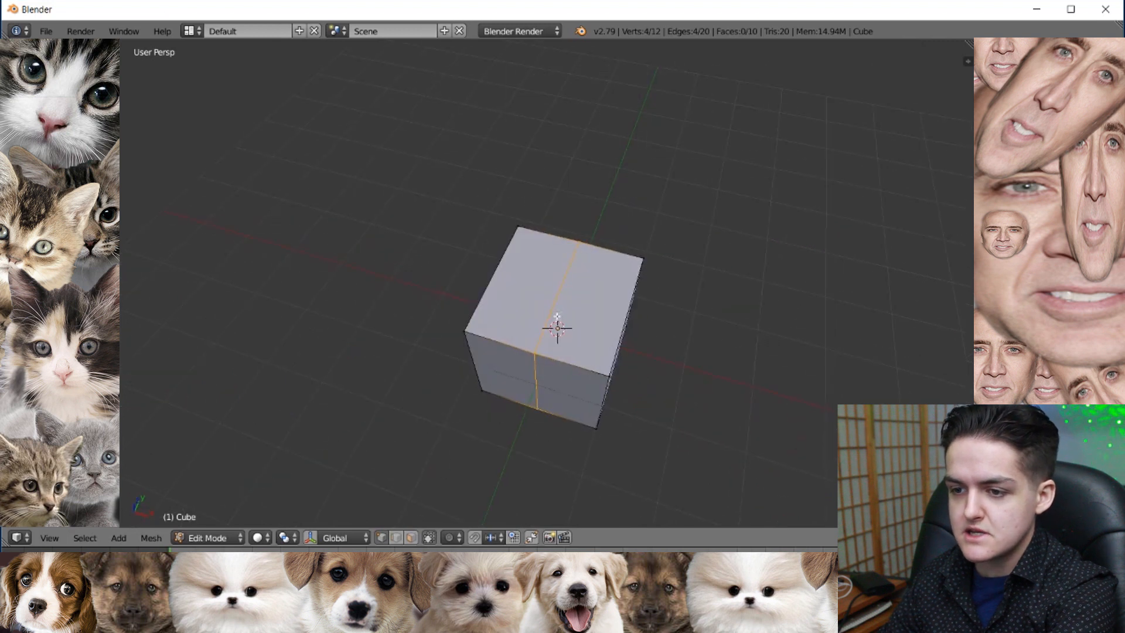
middle_drag(632, 401, 531, 433)
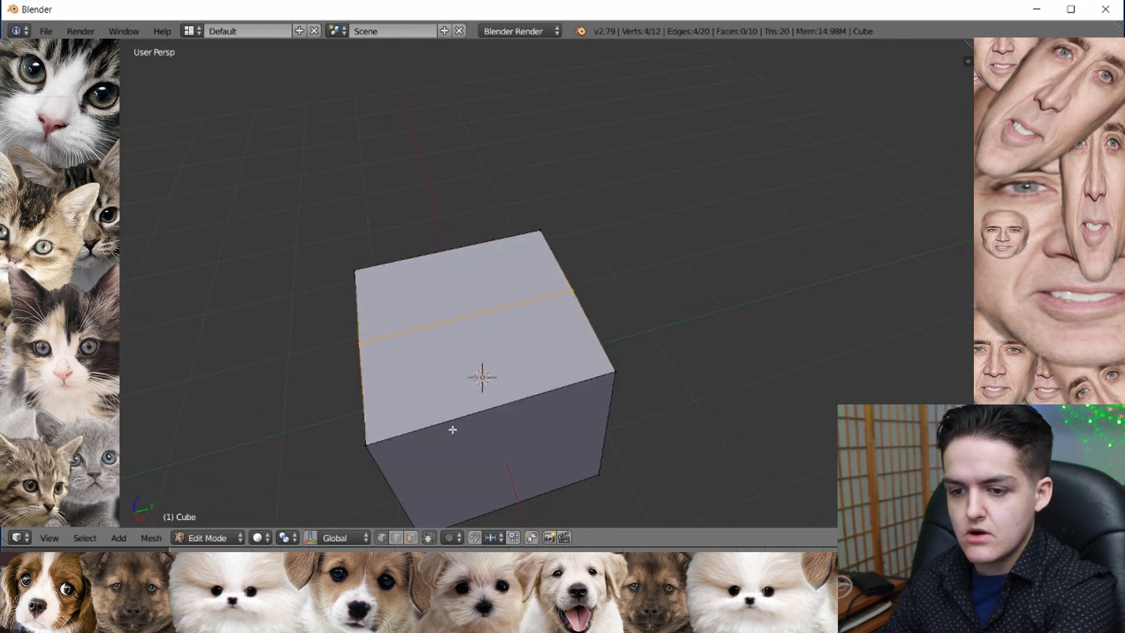
Step: Switch to face select mode, select the +X half of the cube's top and move it freely
click(415, 539)
middle_drag(527, 411, 698, 411)
middle_drag(639, 340, 563, 255)
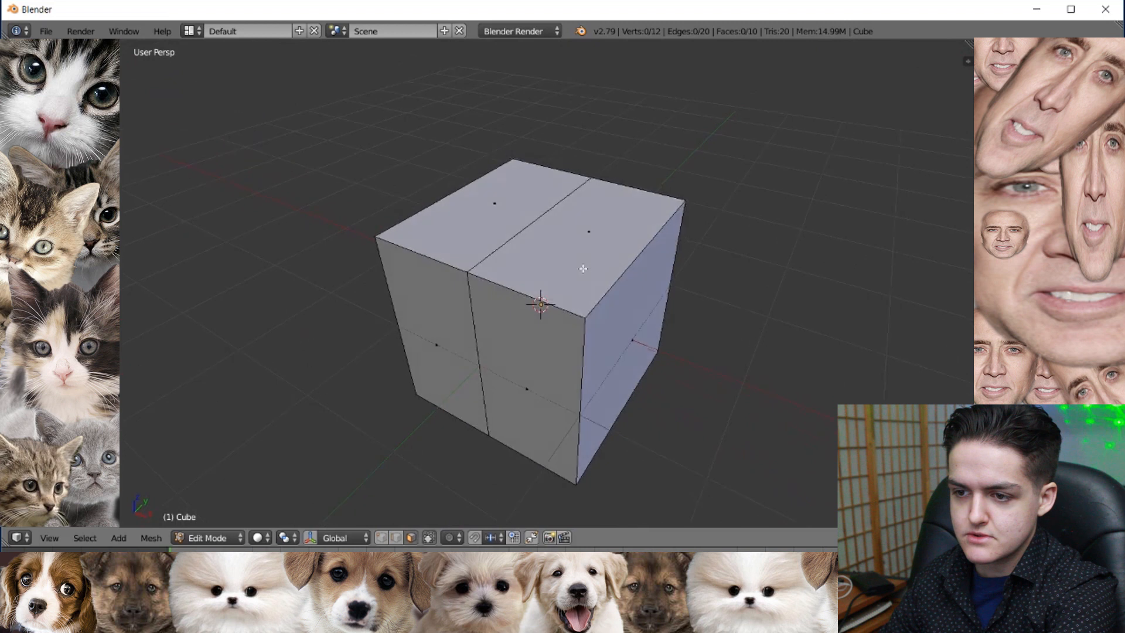
right_click(559, 251)
key(g)
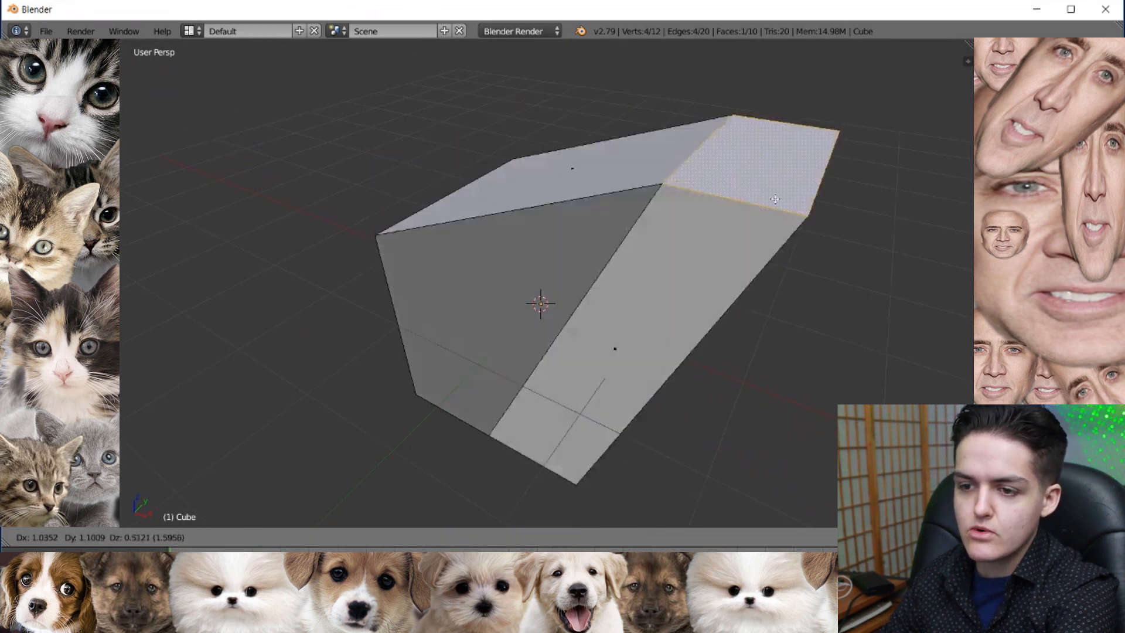
click(579, 345)
Step: Lower the selected top face along the global Z axis to form a seat below the backrest
middle_drag(580, 345, 640, 275)
key(g)
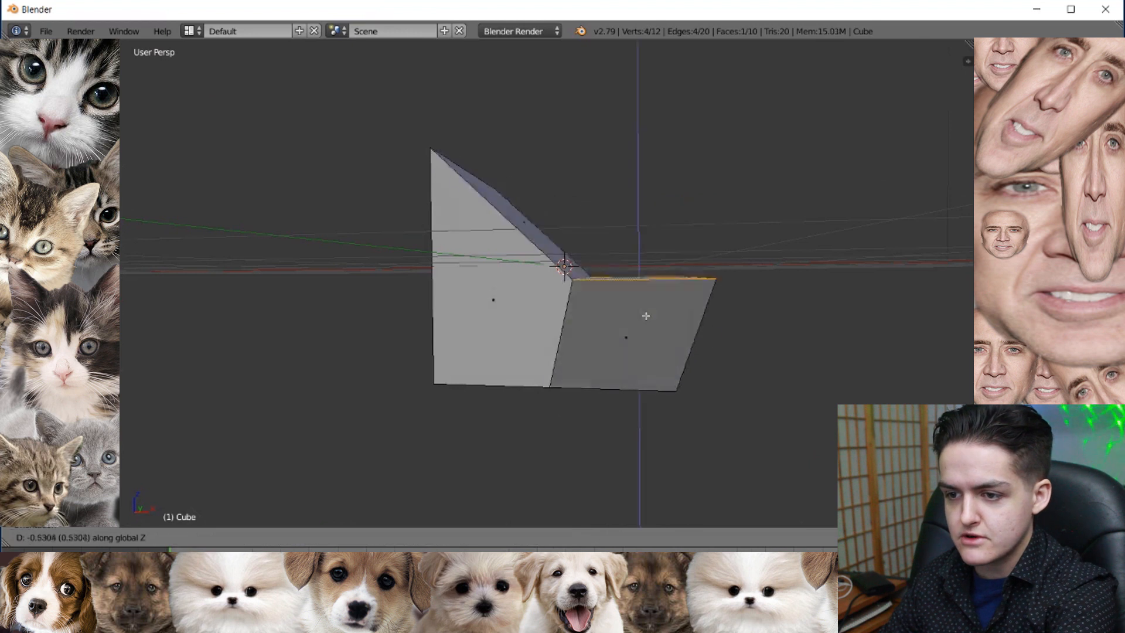
click(720, 342)
middle_drag(721, 343, 584, 389)
key(g)
key(x)
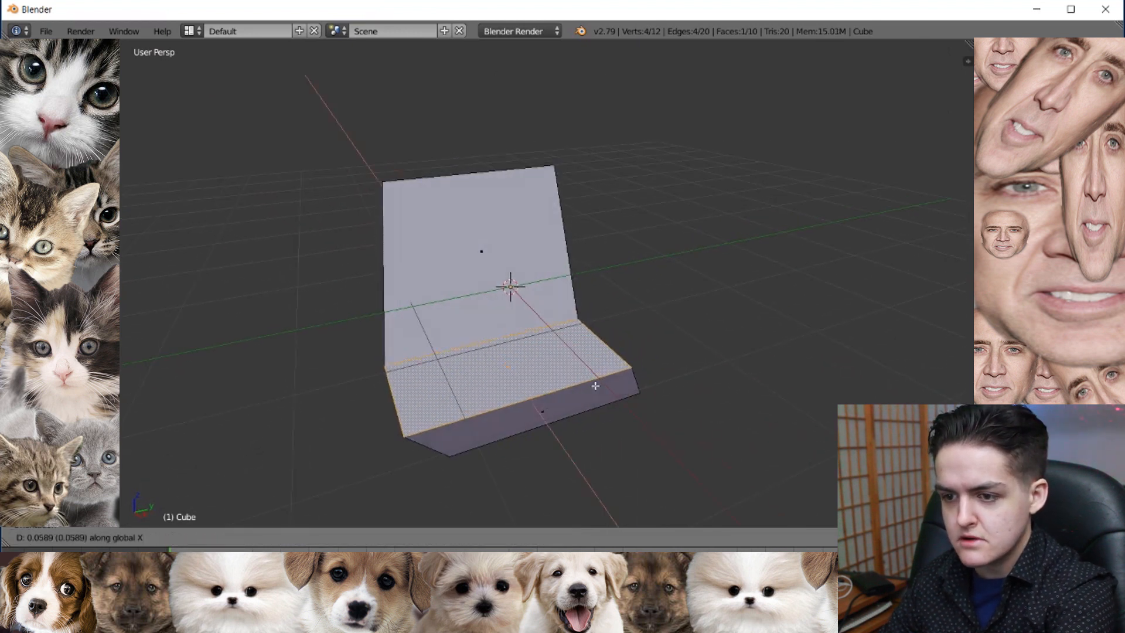
right_click(605, 384)
Step: Move the seat face along the global Y axis to line it up with the base
key(g)
key(y)
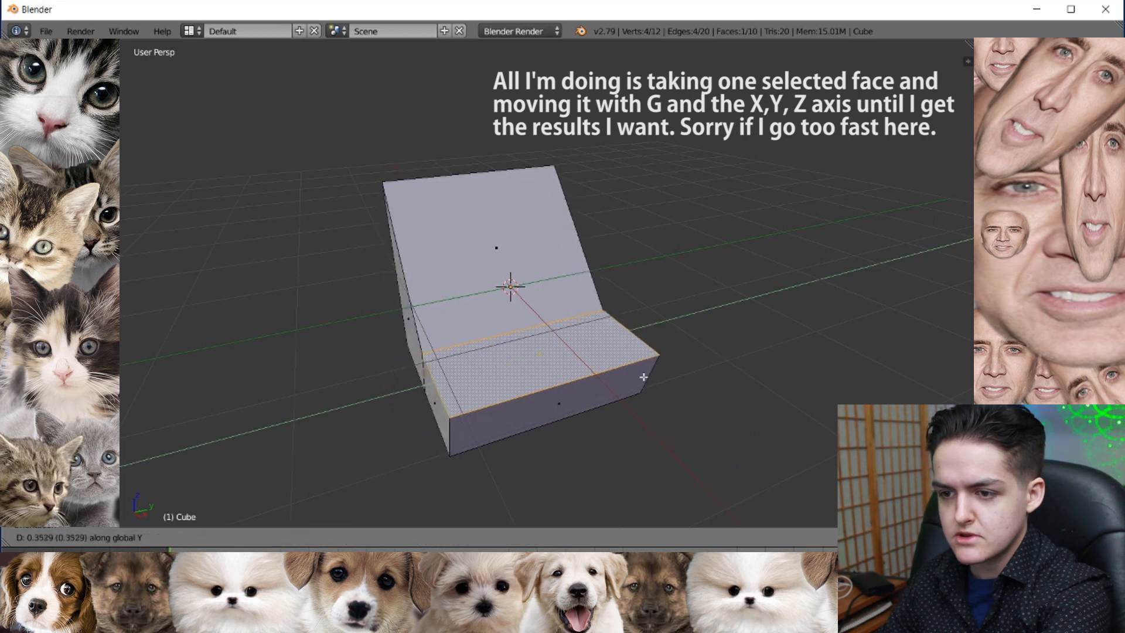
click(644, 404)
middle_drag(644, 404, 687, 349)
key(g)
key(y)
right_click(707, 356)
Step: Move the seat face along the global X axis back over the base toward the backrest
key(g)
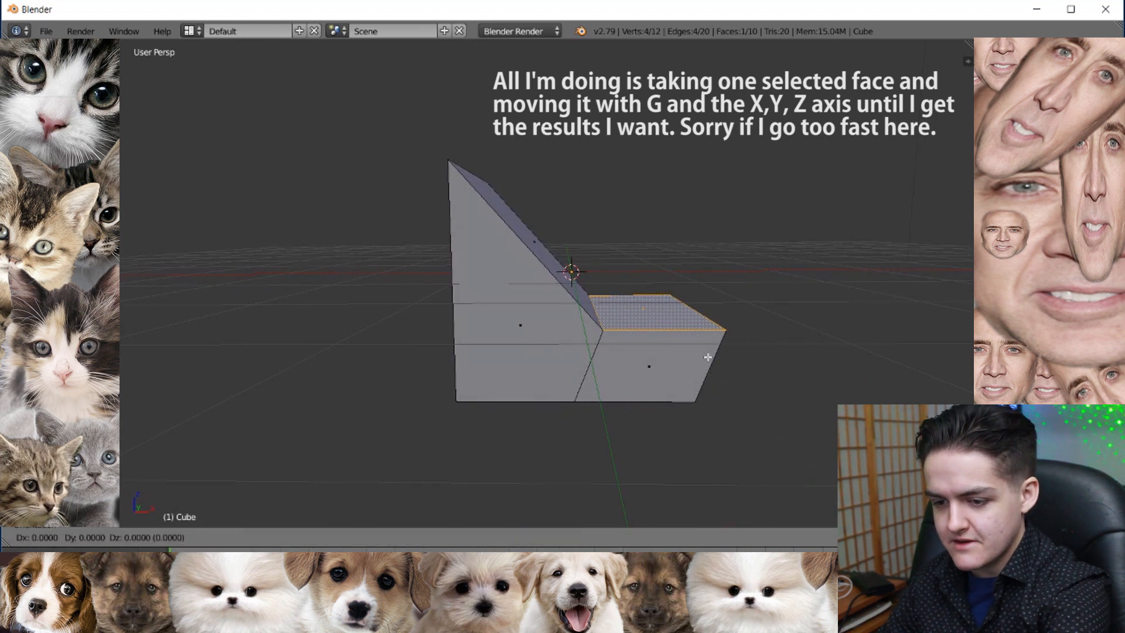
key(x)
click(667, 349)
Step: Return to Object Mode and scale the seat shape along the global Y axis by about 2.02 to widen it into a bench
middle_drag(720, 374, 623, 363)
key(Tab)
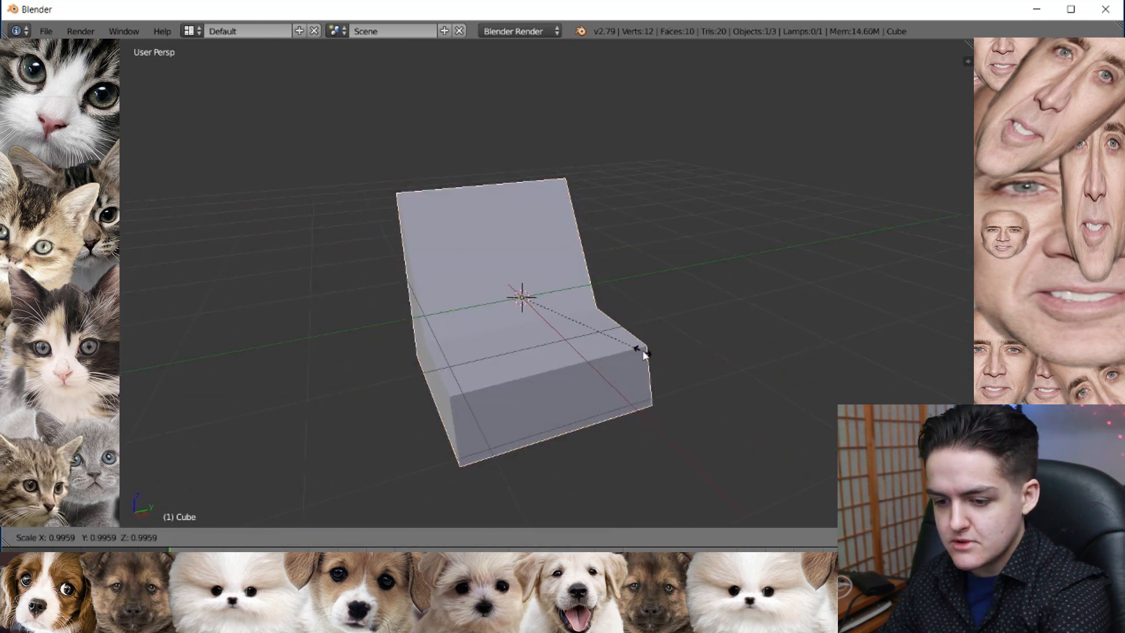
key(s)
key(y)
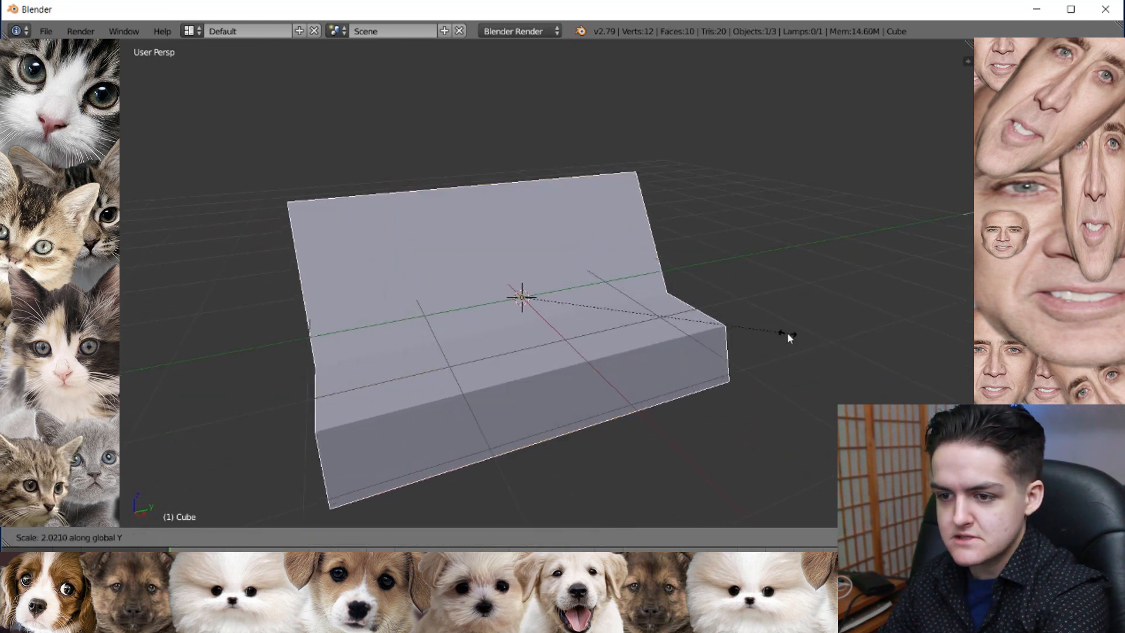
click(786, 334)
scroll(586, 351, down, 4)
middle_drag(597, 346, 637, 354)
scroll(586, 360, up, 2)
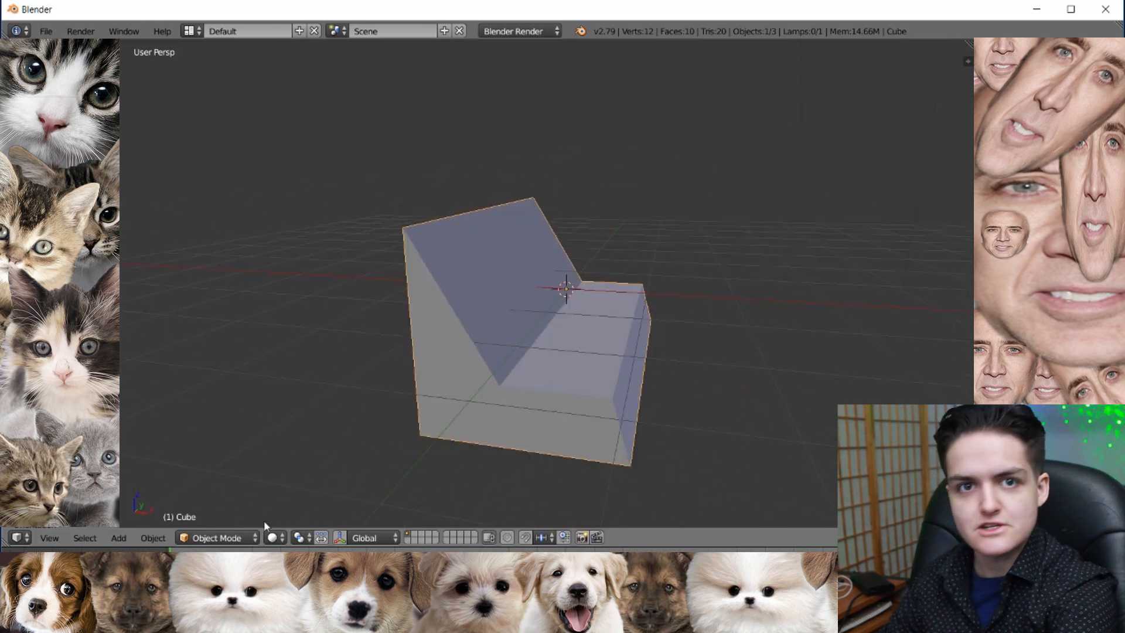
Step: Set the viewport shading to Solid and view the bench from behind
click(273, 537)
click(303, 488)
middle_drag(481, 483, 565, 351)
middle_drag(499, 287, 561, 347)
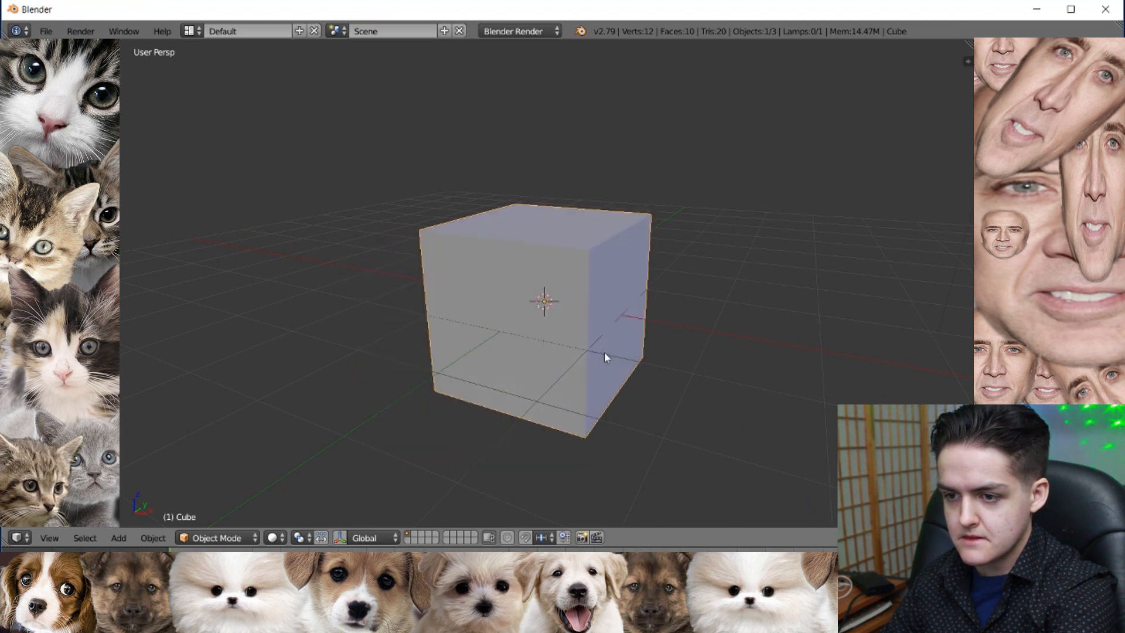
Step: Enter Edit Mode and dissolve the selected edge loop that runs around the middle of the cube
key(Tab)
middle_drag(493, 291, 504, 327)
key(x)
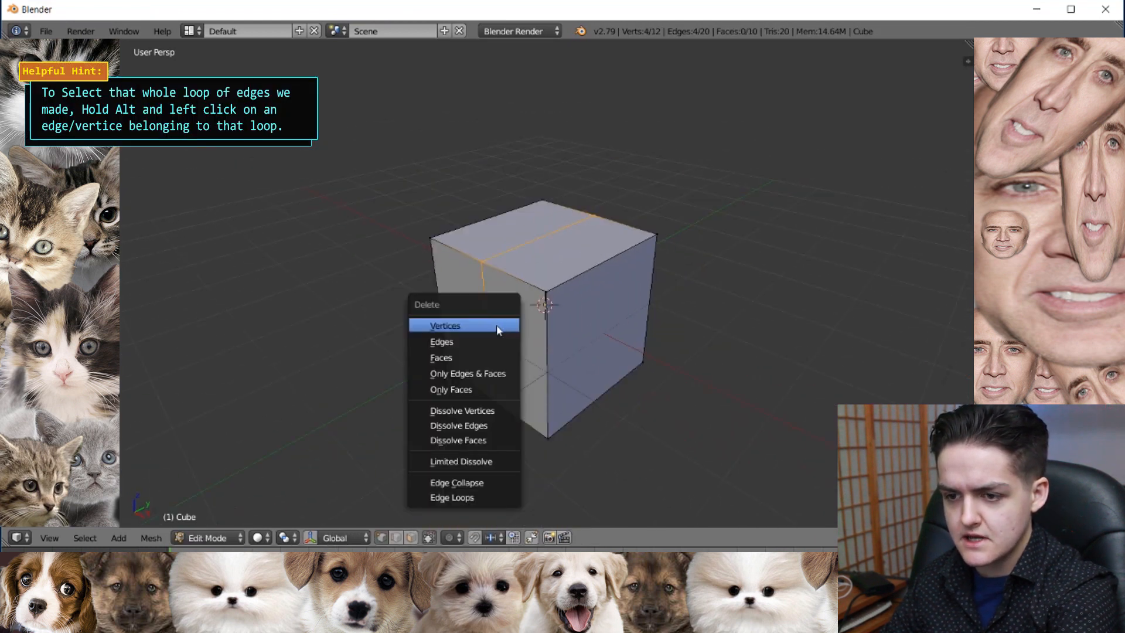
click(476, 437)
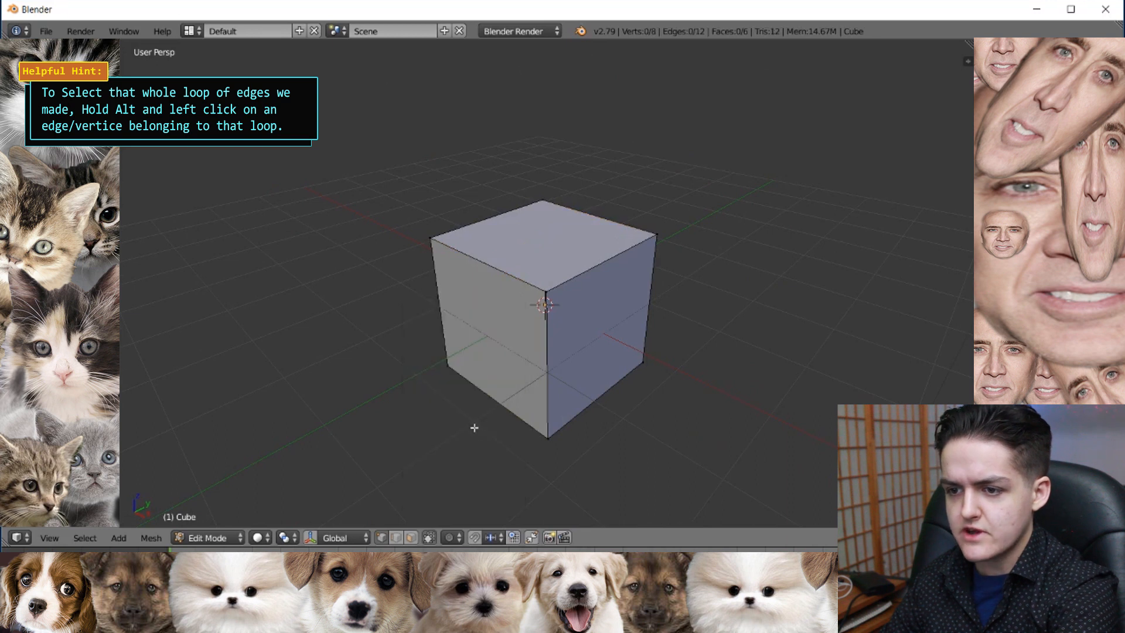
Step: Select the cube's side face that looks along the positive X axis
middle_drag(474, 428, 606, 288)
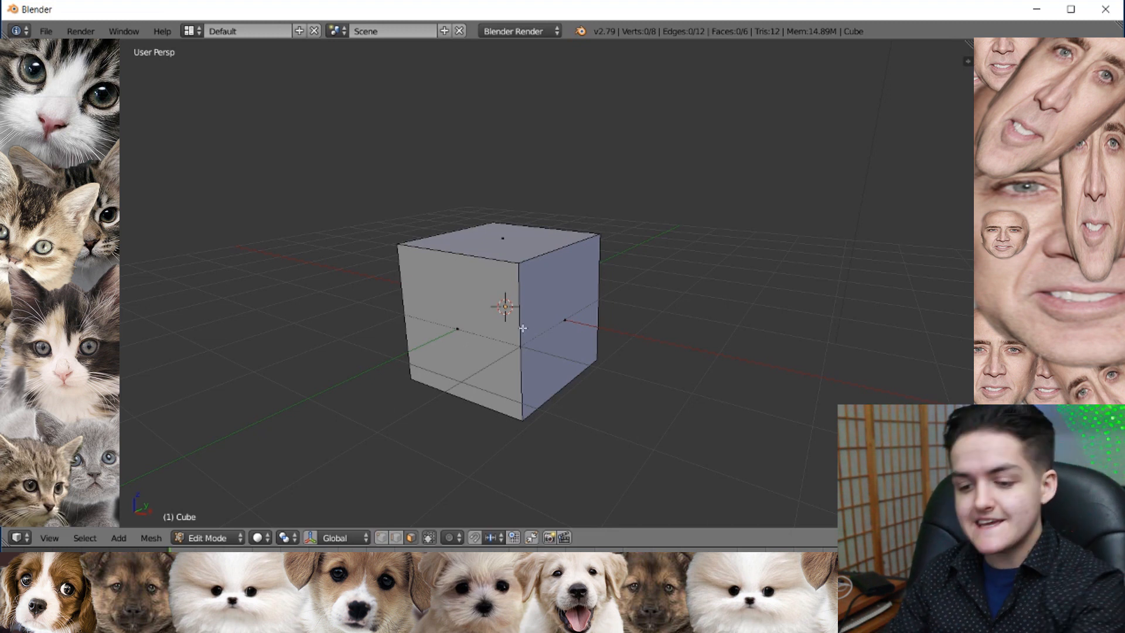
right_click(566, 315)
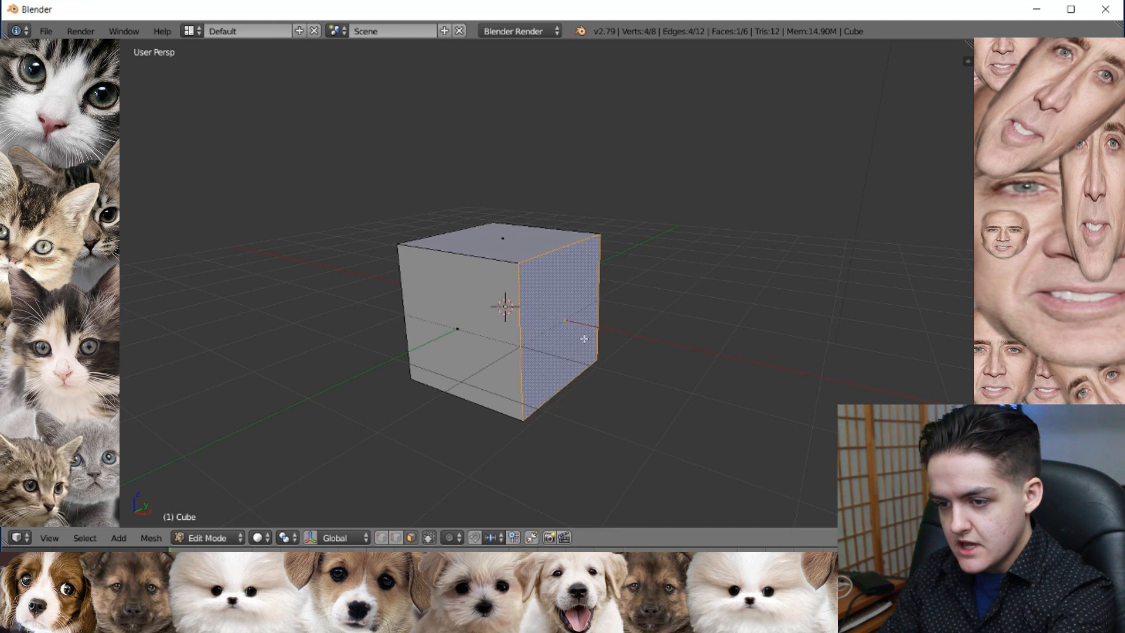
middle_drag(591, 325, 573, 334)
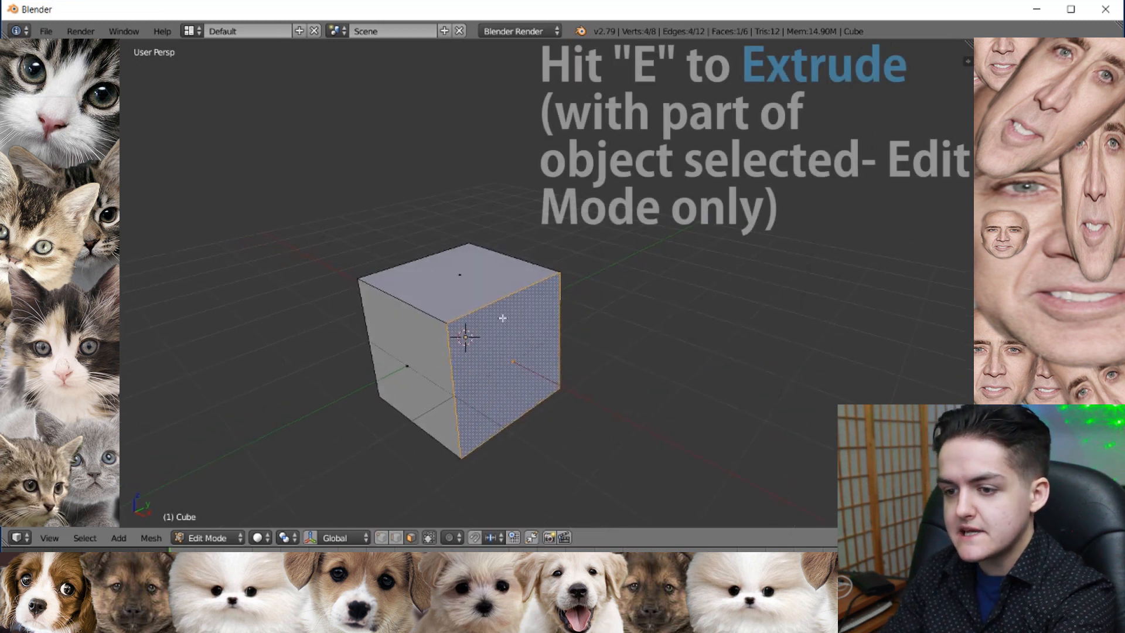
Step: Try extruding the selected side face about 1.65 outward along its normal, inspect the block from several sides, and undo the extrusion
key(e)
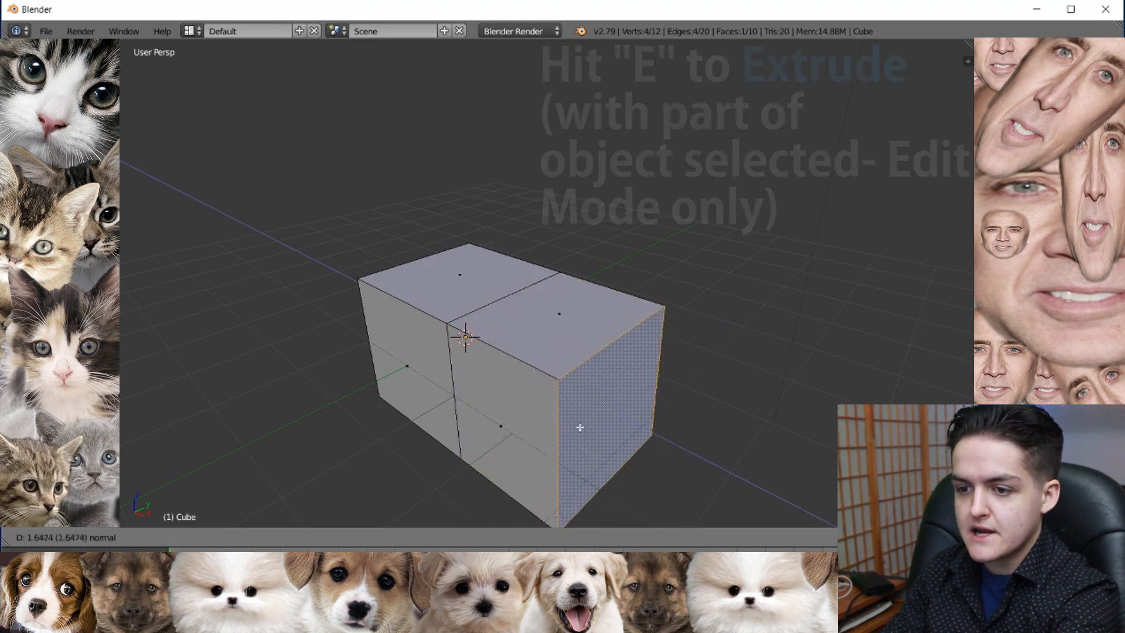
click(612, 436)
middle_drag(603, 430, 479, 373)
scroll(512, 303, down, 3)
scroll(512, 303, up, 2)
middle_drag(513, 316, 570, 340)
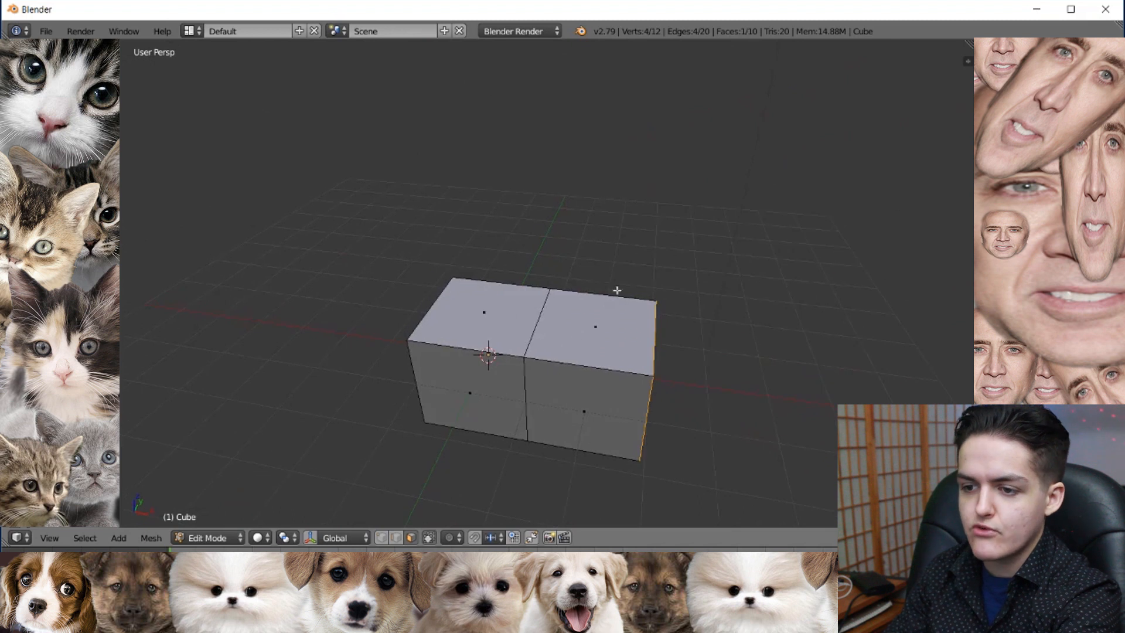
middle_drag(621, 415, 531, 338)
middle_drag(551, 316, 635, 280)
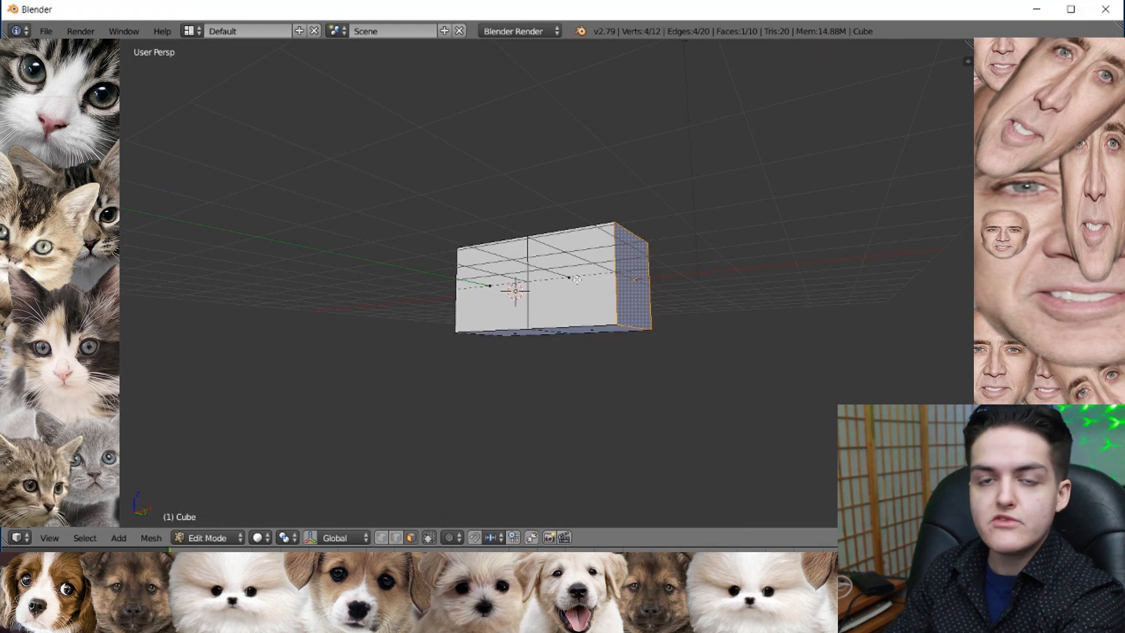
middle_drag(617, 293, 609, 378)
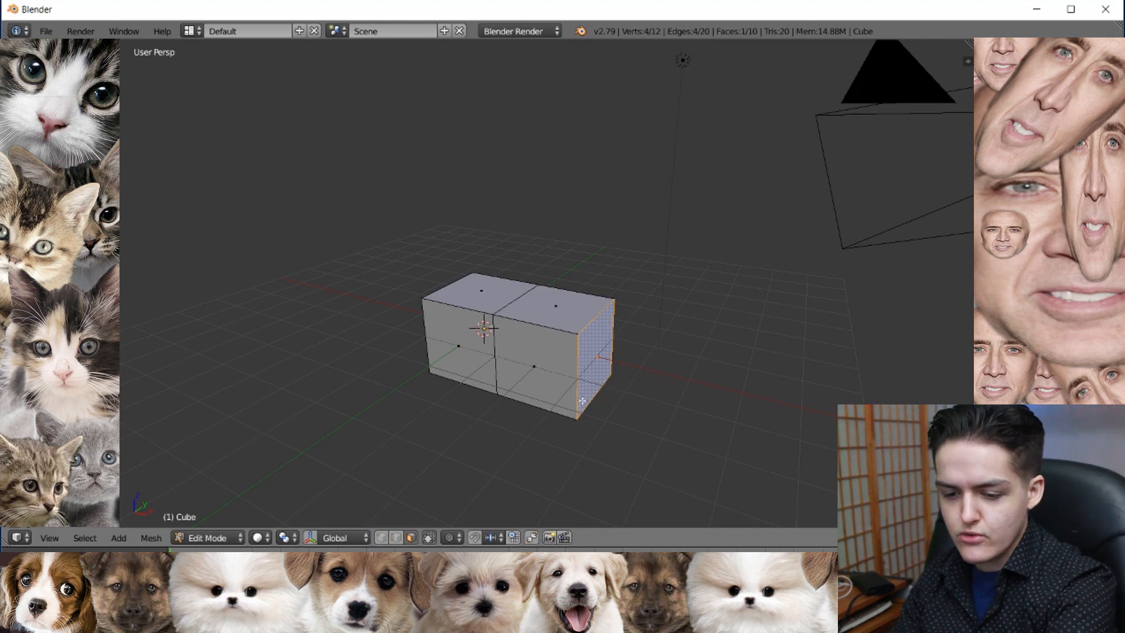
key(ctrl+z)
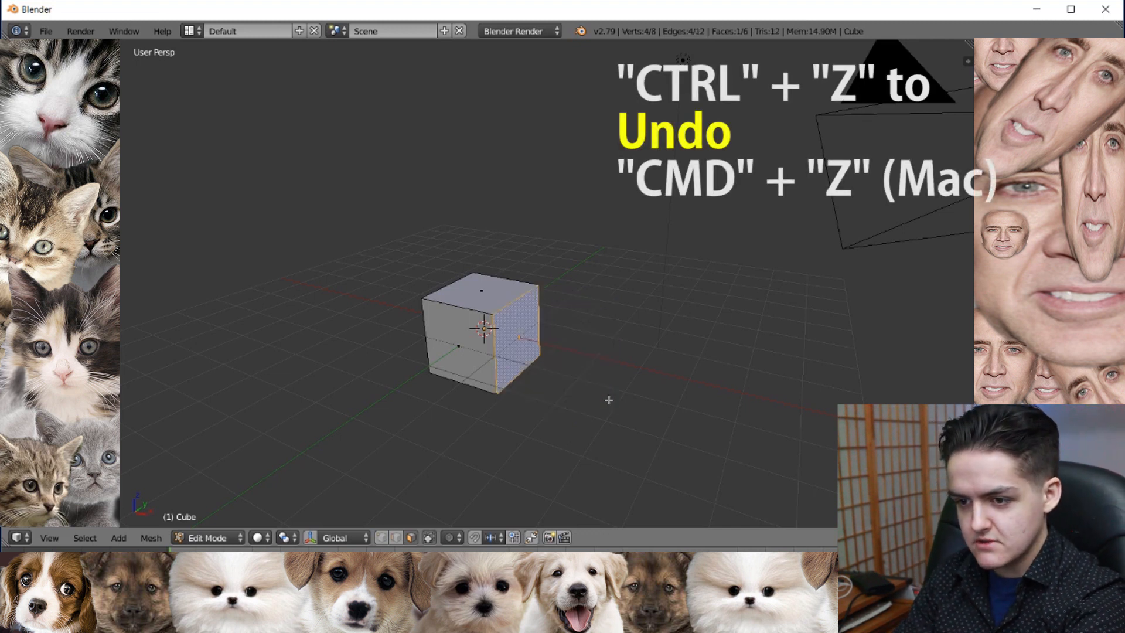
Step: Extrude the selected side face in place and scale the new face to about 0.34 to form a small inner square
shift+middle_drag(563, 383, 640, 427)
scroll(642, 387, up, 3)
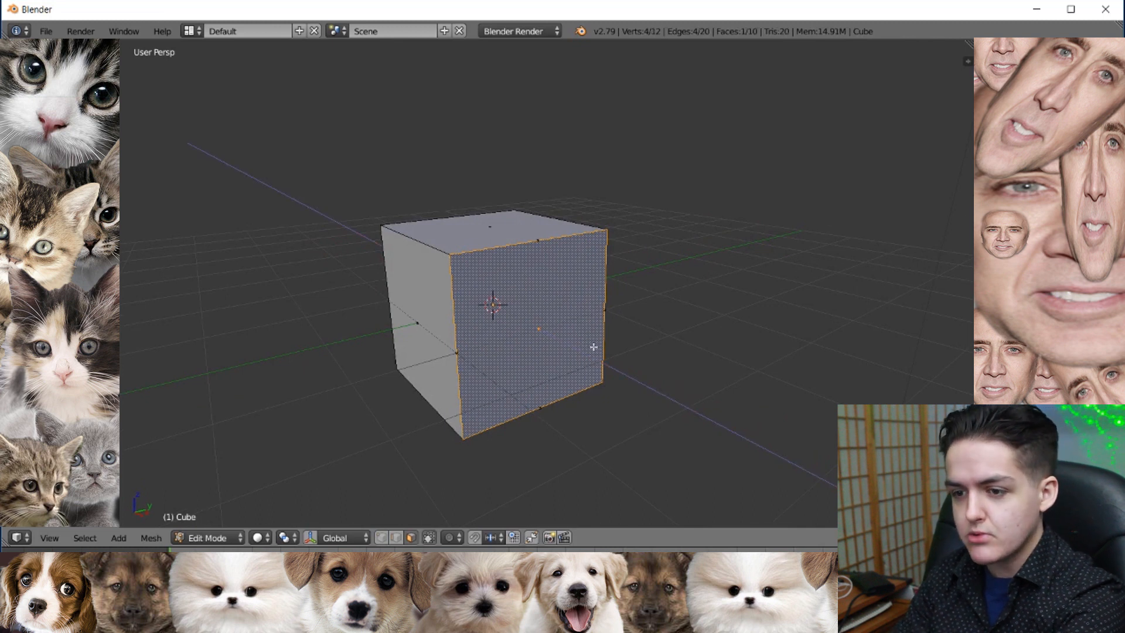
key(e)
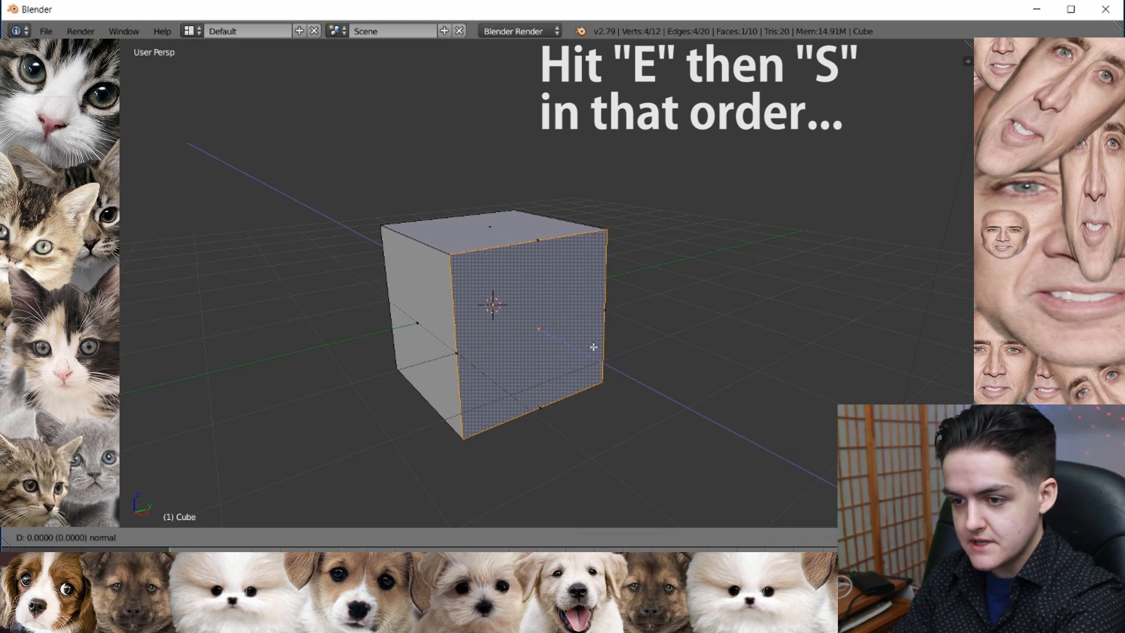
key(s)
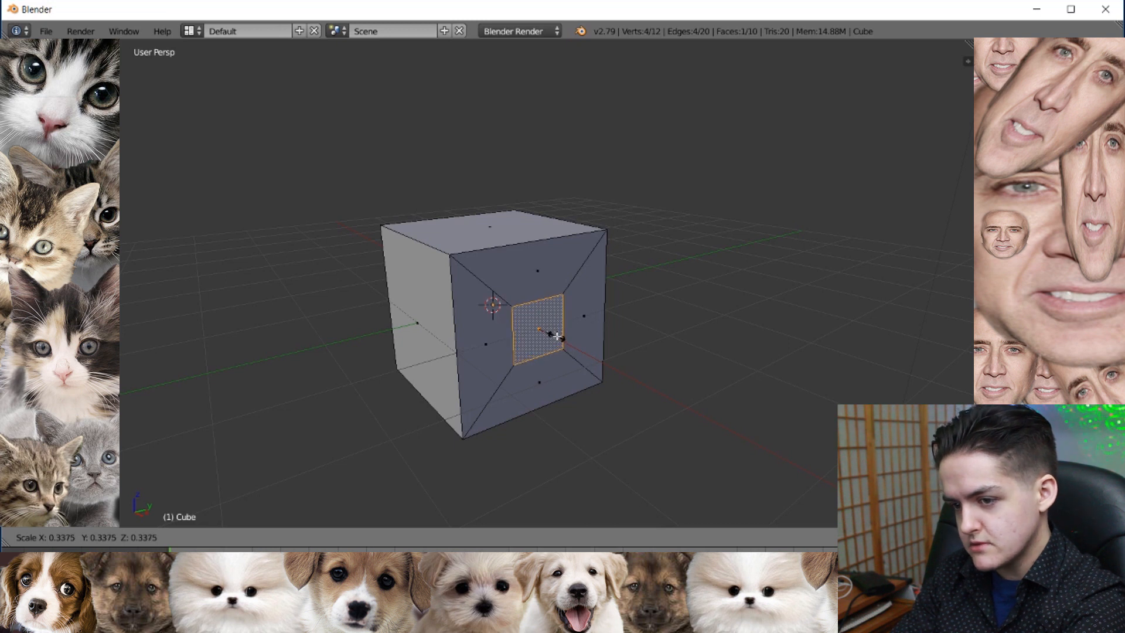
click(556, 337)
Step: Extrude the small inner square about 3.57 outward along its normal to form a long arm
middle_drag(563, 376, 486, 395)
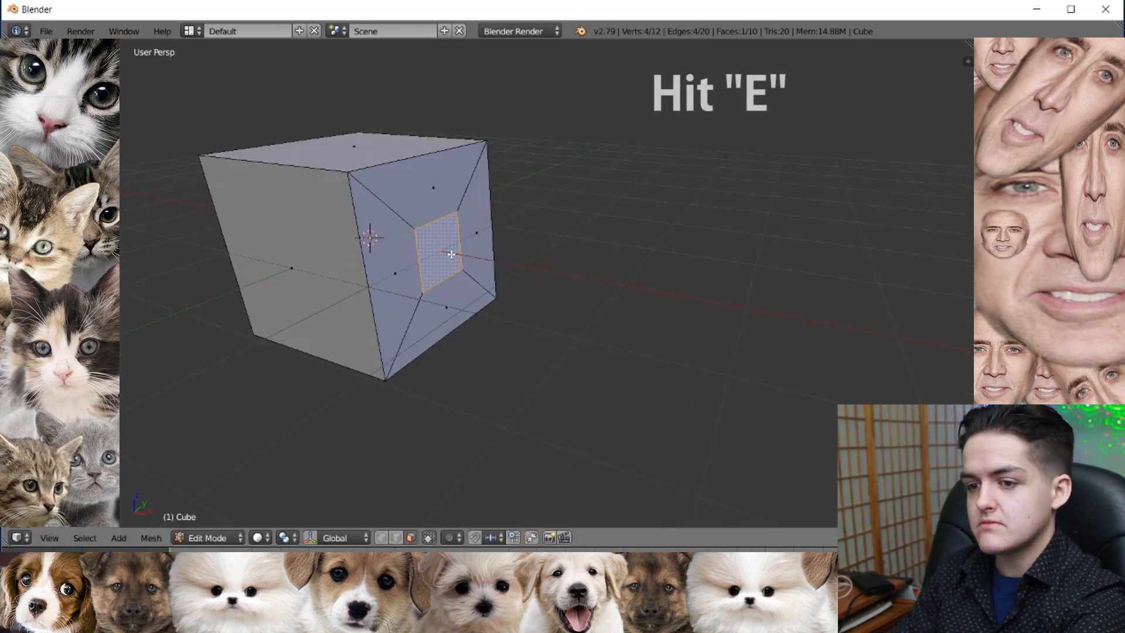
key(e)
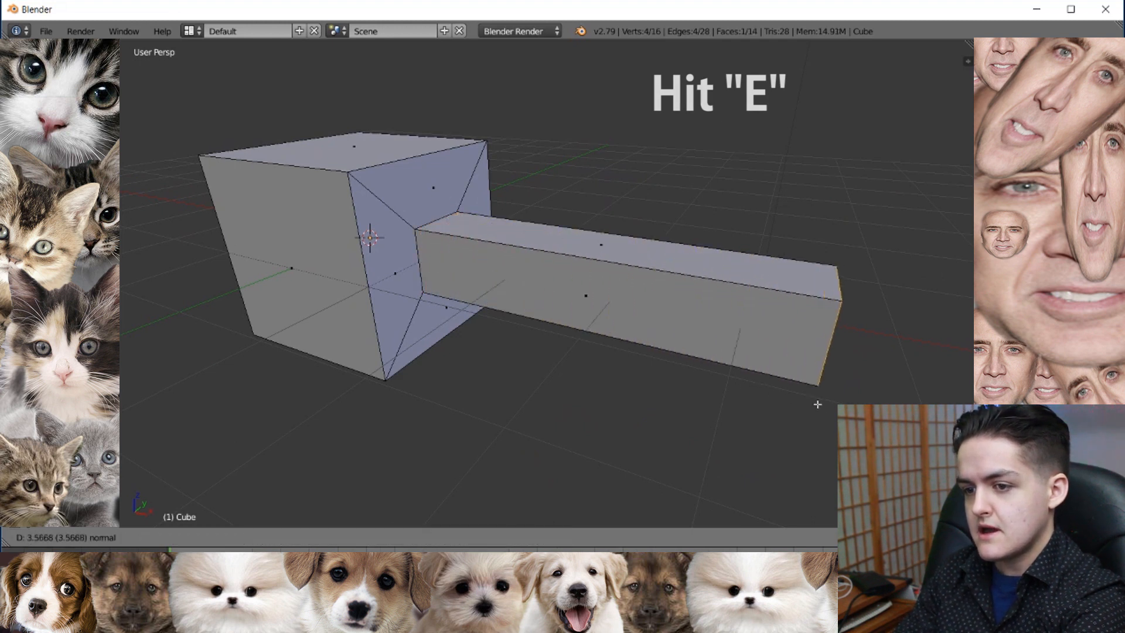
key(Return)
Step: Move the arm's end face about 2.97 outward along the global X axis to lengthen the arm
scroll(632, 319, down, 4)
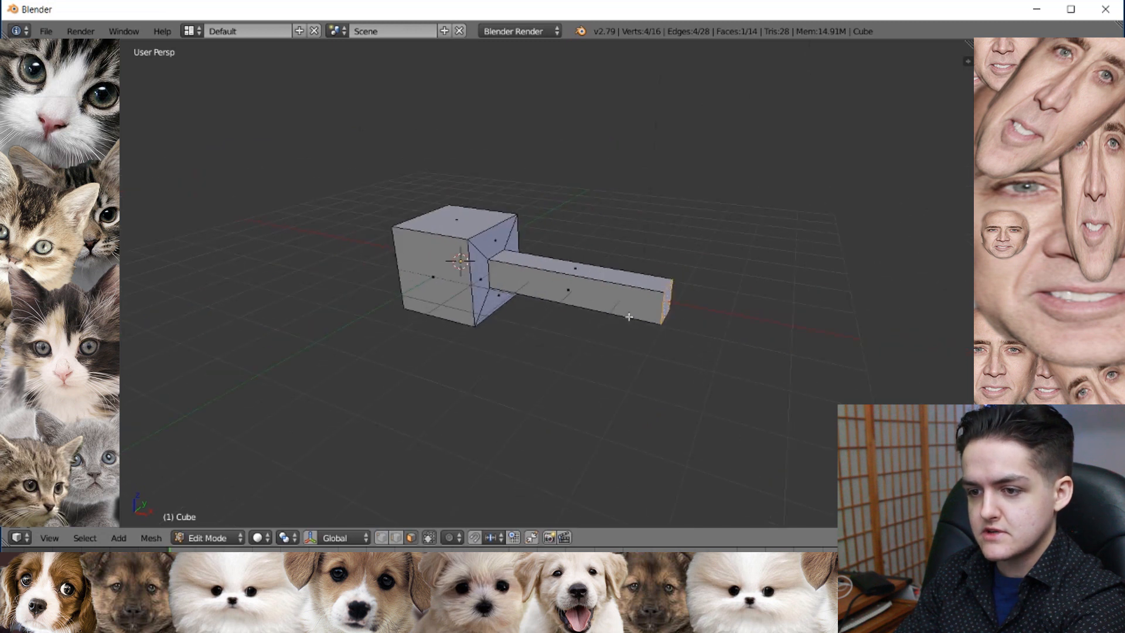
middle_drag(581, 310, 634, 317)
scroll(549, 306, up, 3)
scroll(555, 306, down, 1)
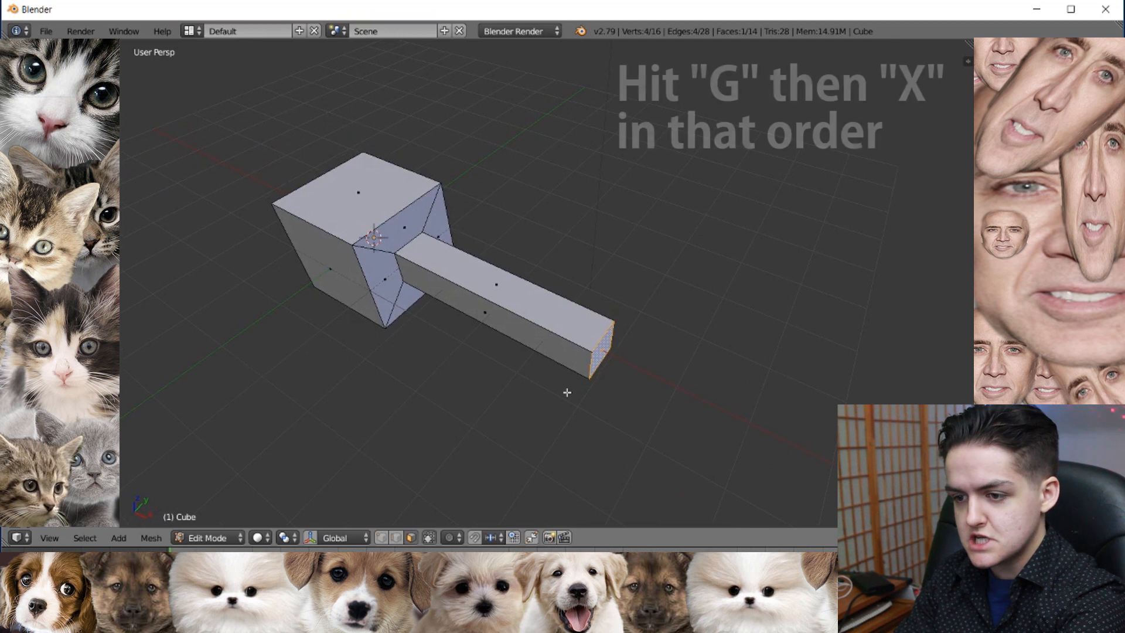
key(g)
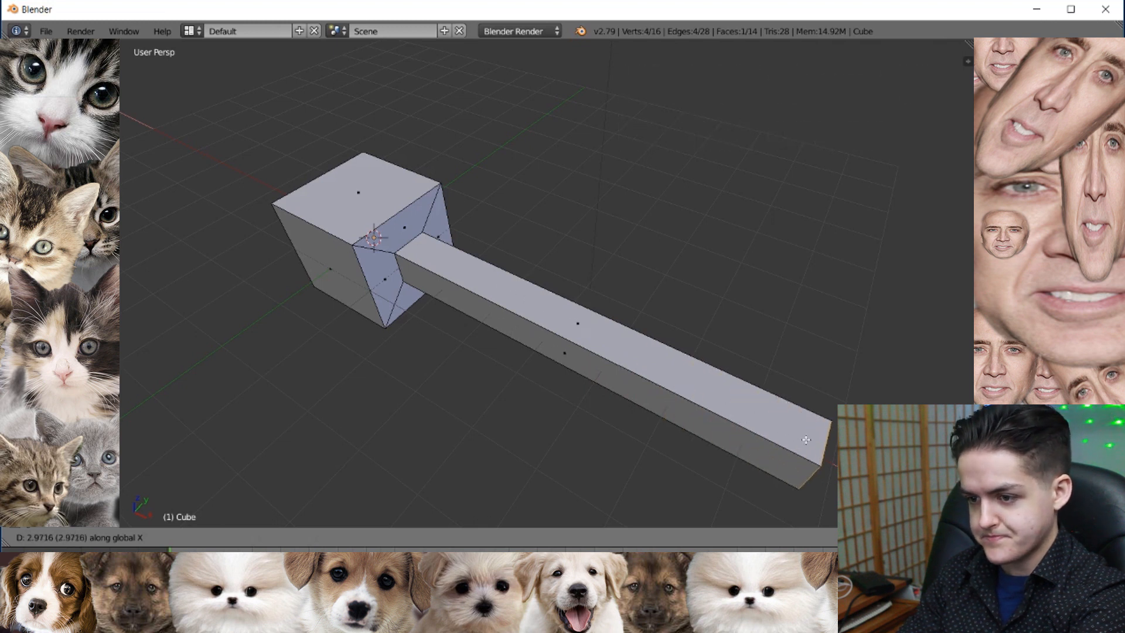
click(811, 441)
Step: Extrude the arm's end face in place and scale the new face up to about 1.69 to form a wider rim
scroll(779, 440, down, 3)
middle_drag(756, 417, 654, 398)
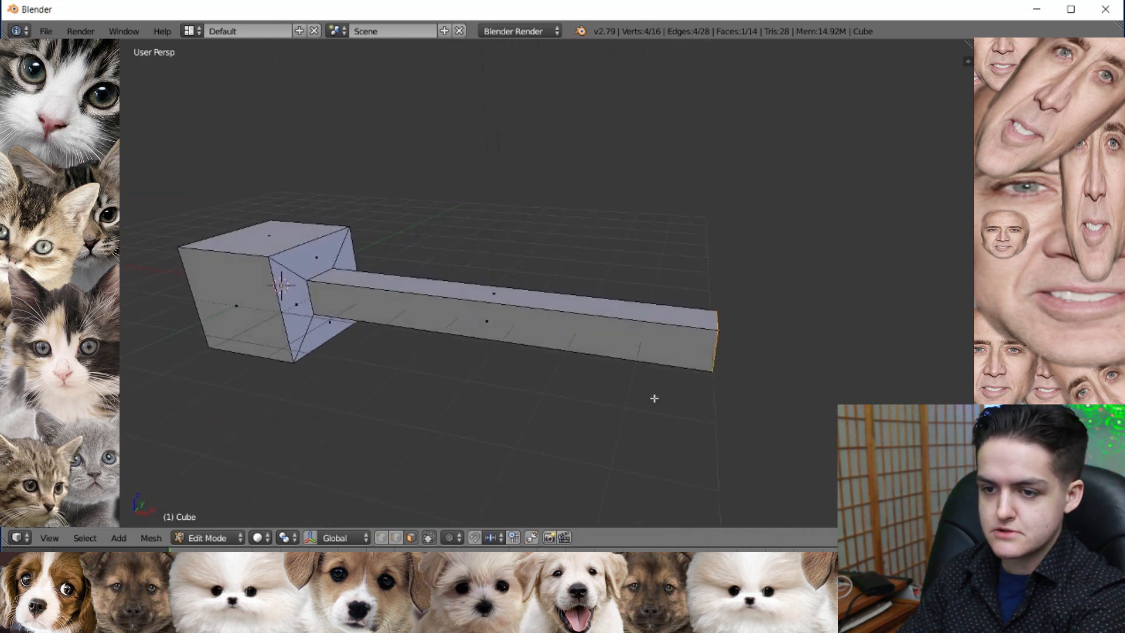
shift+middle_drag(714, 357, 543, 304)
scroll(590, 352, up, 2)
key(e)
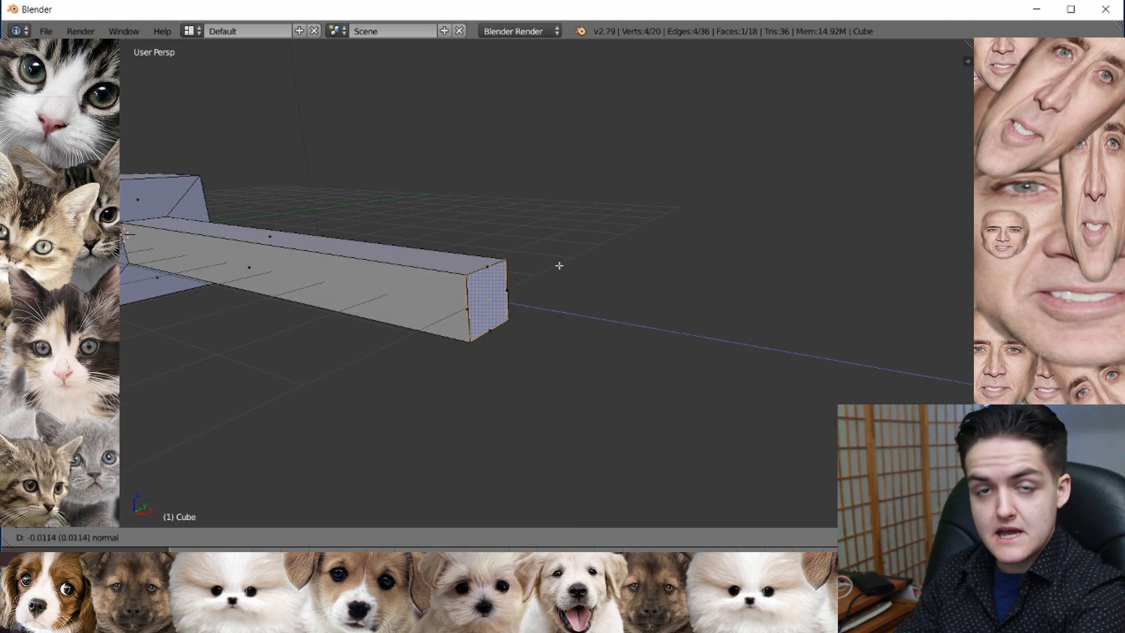
key(s)
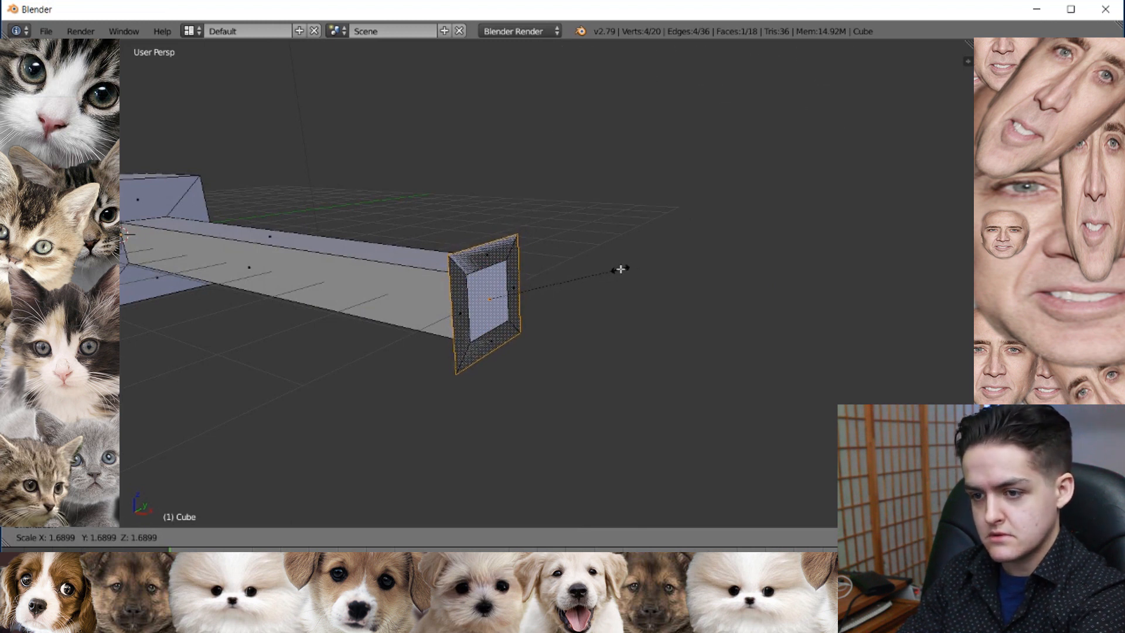
click(621, 269)
scroll(541, 293, down, 6)
middle_drag(542, 293, 521, 305)
scroll(616, 339, up, 8)
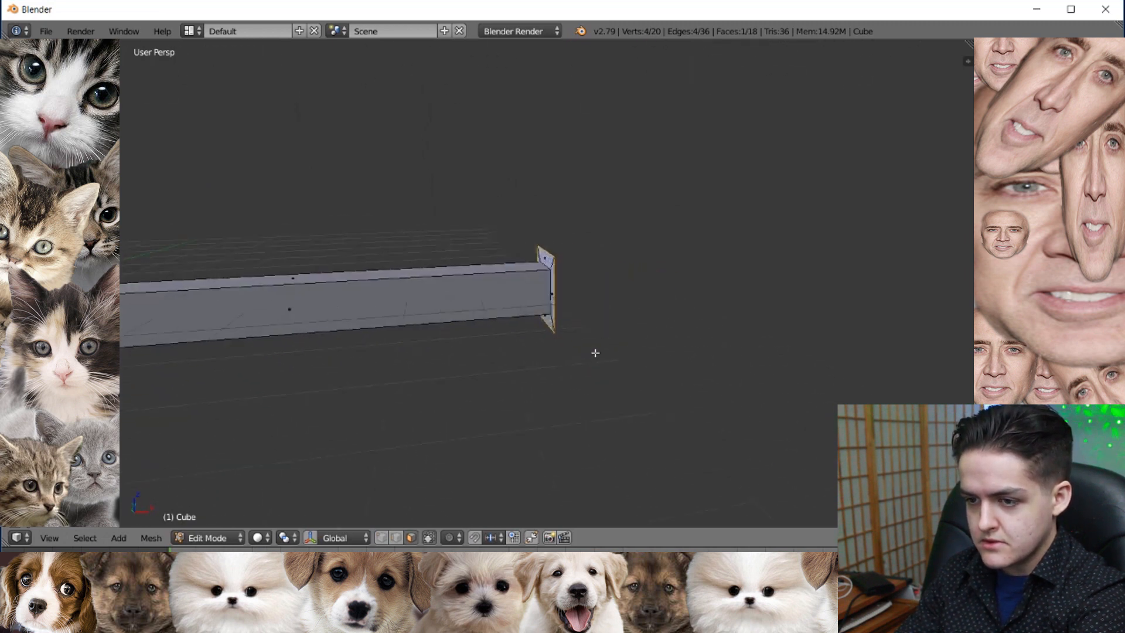
Step: Extrude the widened end face of the handle outward to form a thick square collar
middle_drag(510, 267, 605, 314)
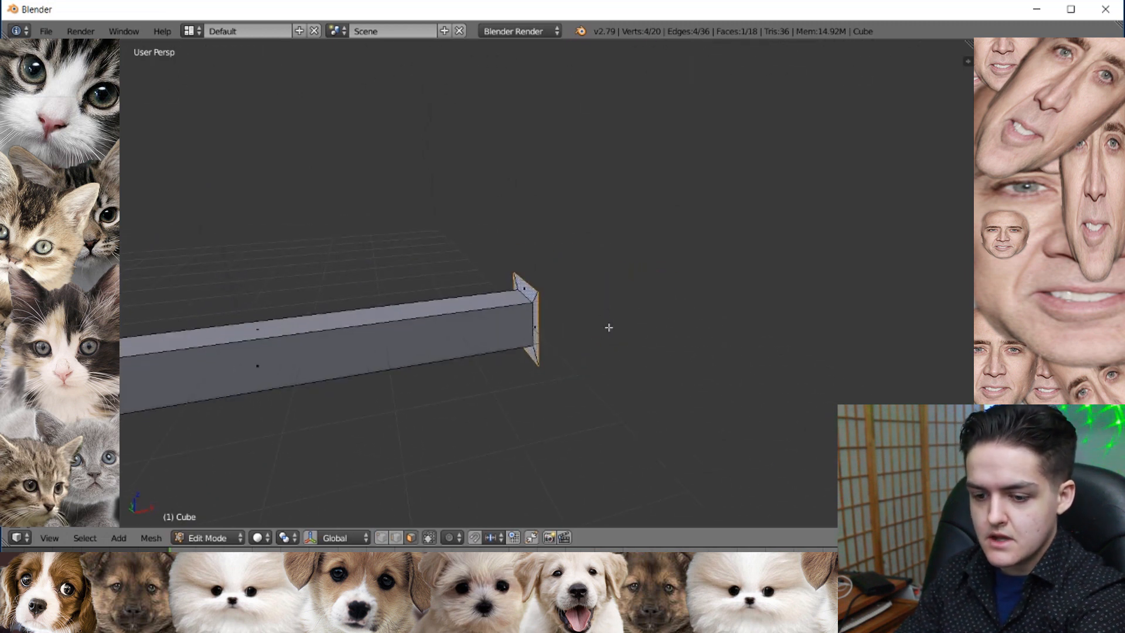
key(e)
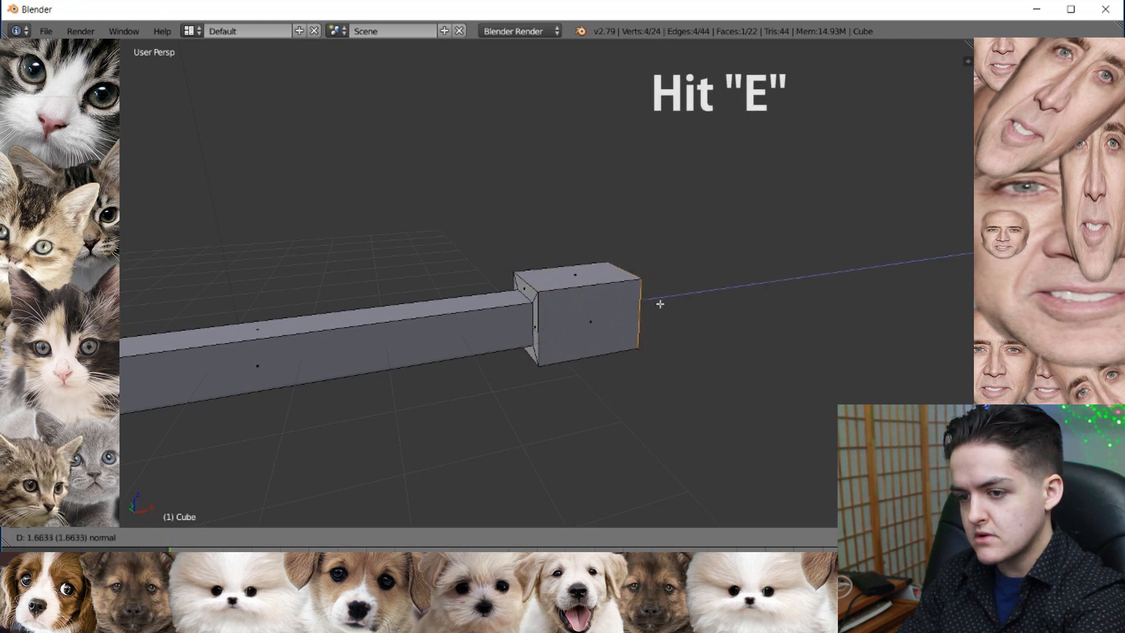
click(587, 305)
Step: Extrude the collar's end face in place and scale it down to about 0.76 as an inset
middle_drag(604, 310, 662, 343)
scroll(565, 315, up, 4)
scroll(572, 334, down, 4)
scroll(677, 360, up, 4)
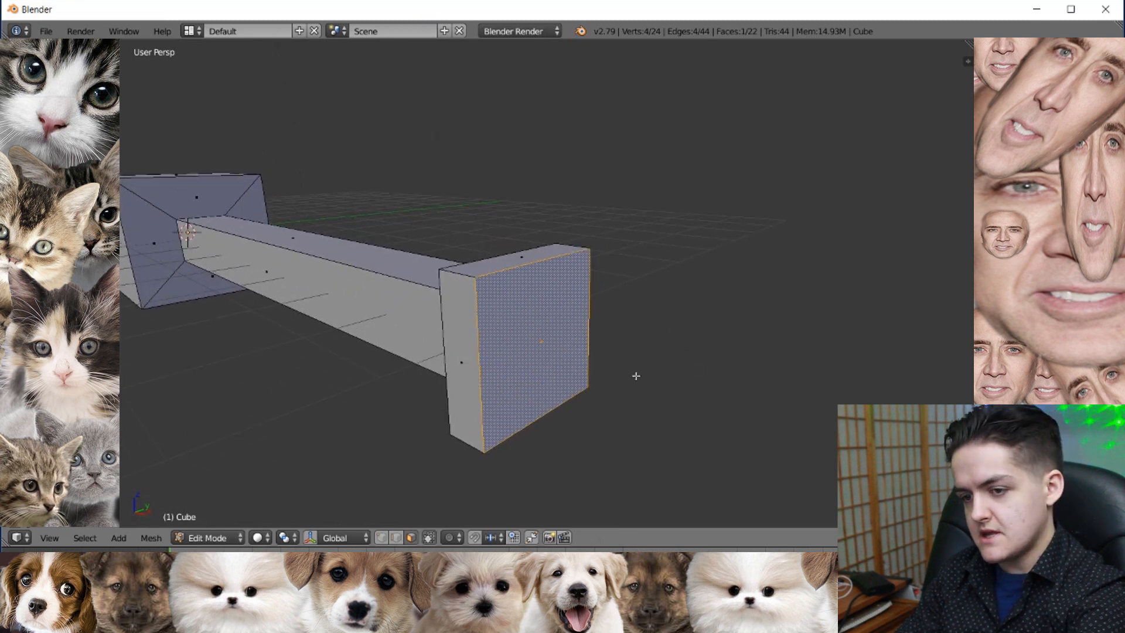
key(e)
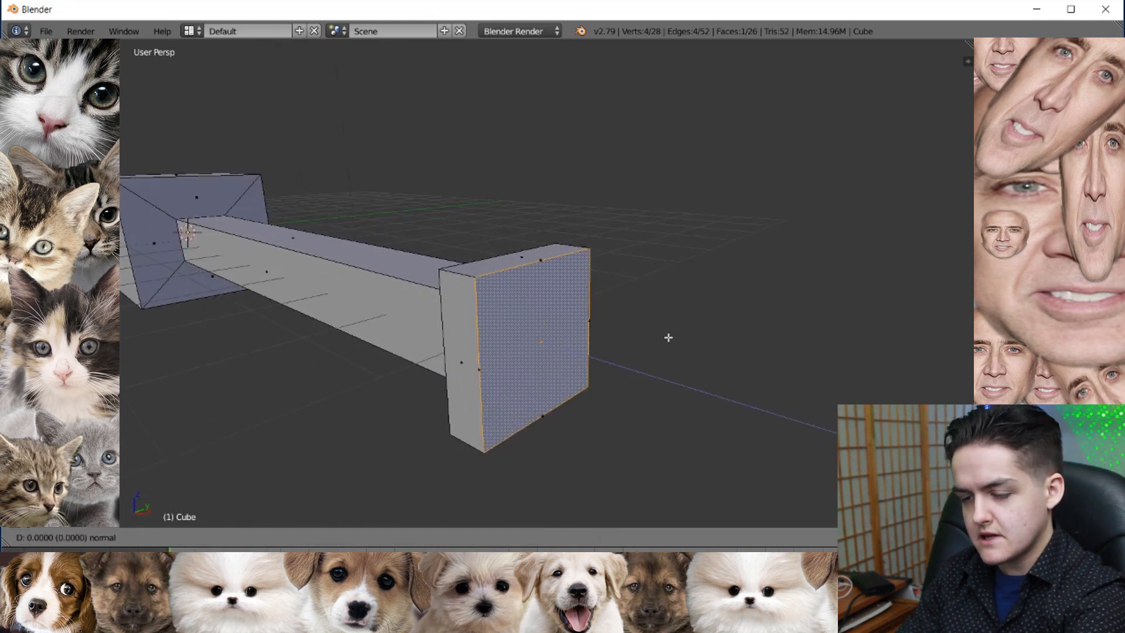
key(s)
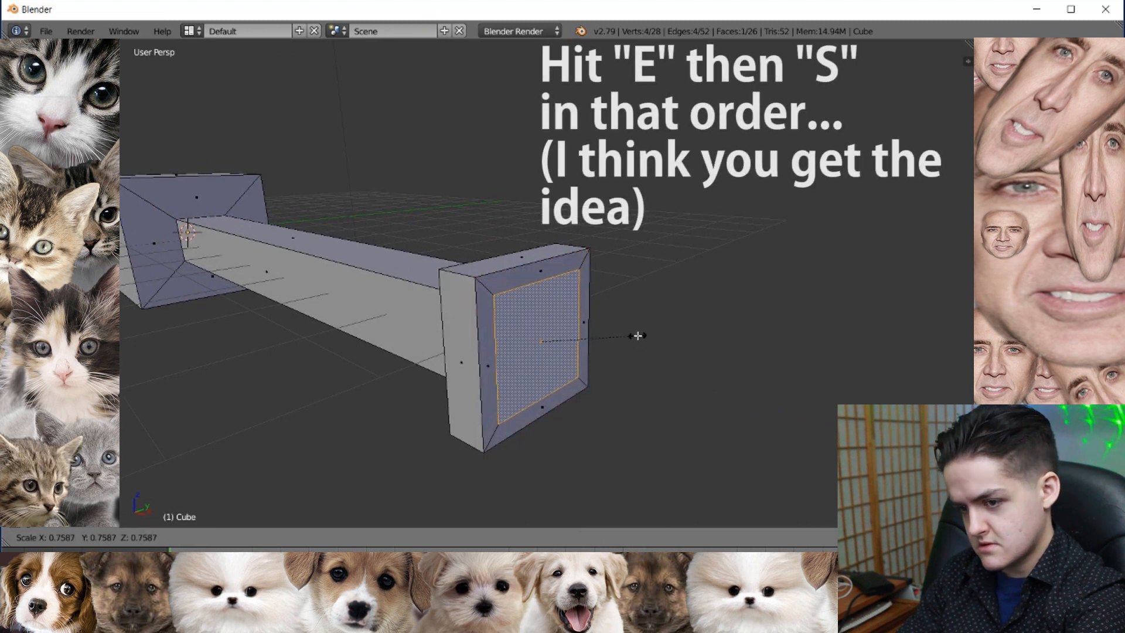
click(635, 336)
Step: Extrude the inset face about 2.66 units outward to form the handle's grip
middle_drag(636, 334, 516, 319)
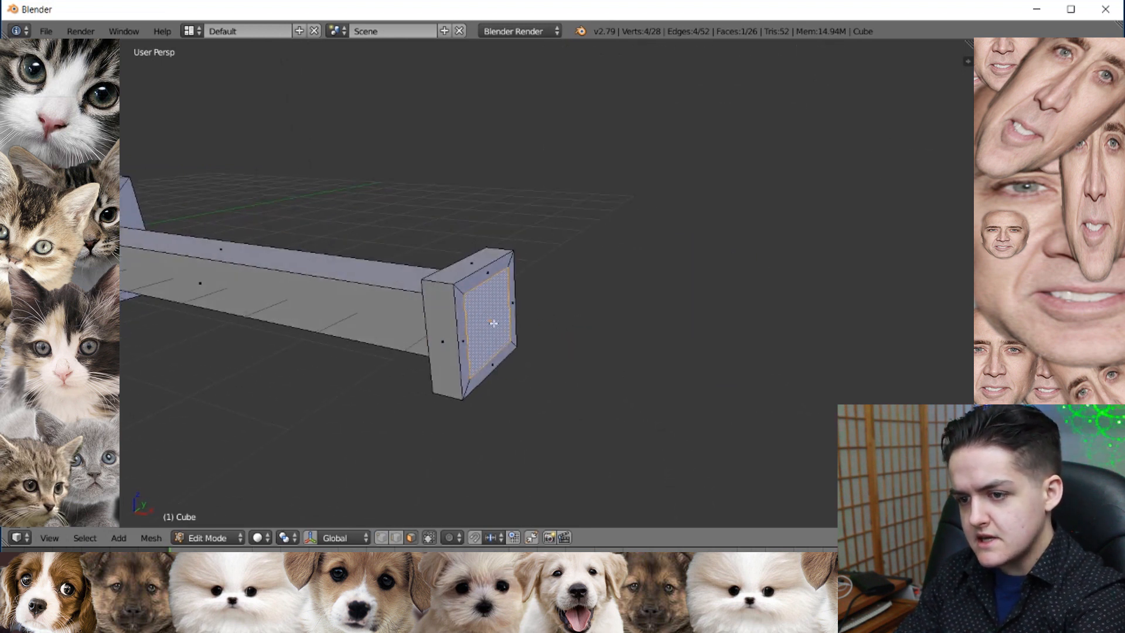
key(e)
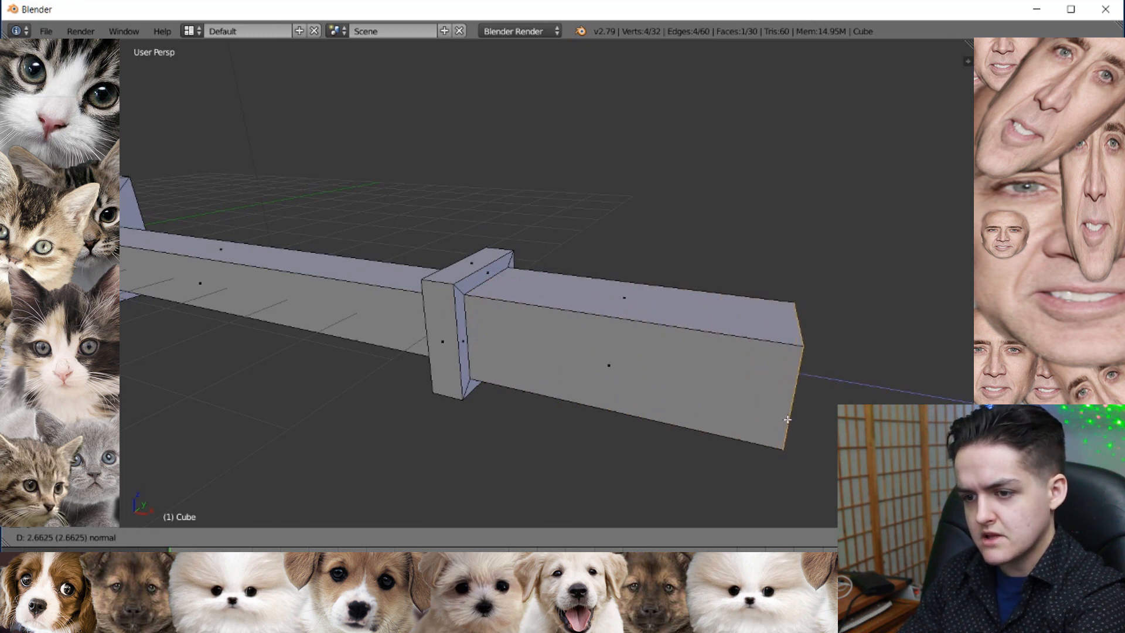
click(787, 420)
Step: Extrude the grip's end face in place and scale it up to about 1.27 for a rim
scroll(652, 376, down, 4)
middle_drag(648, 374, 620, 342)
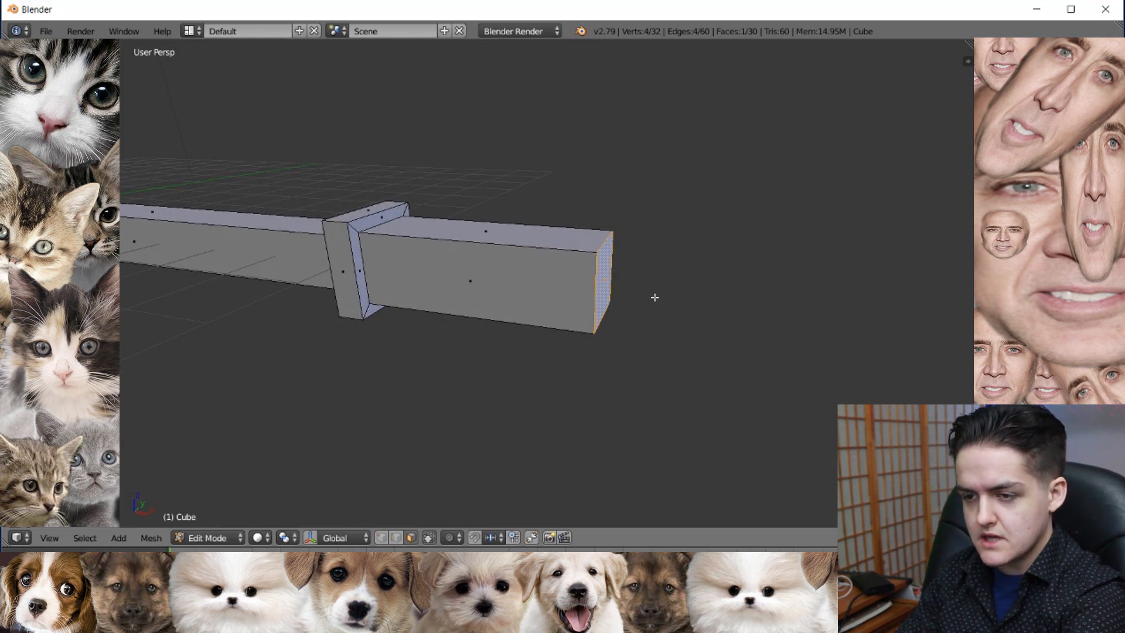
key(e)
key(s)
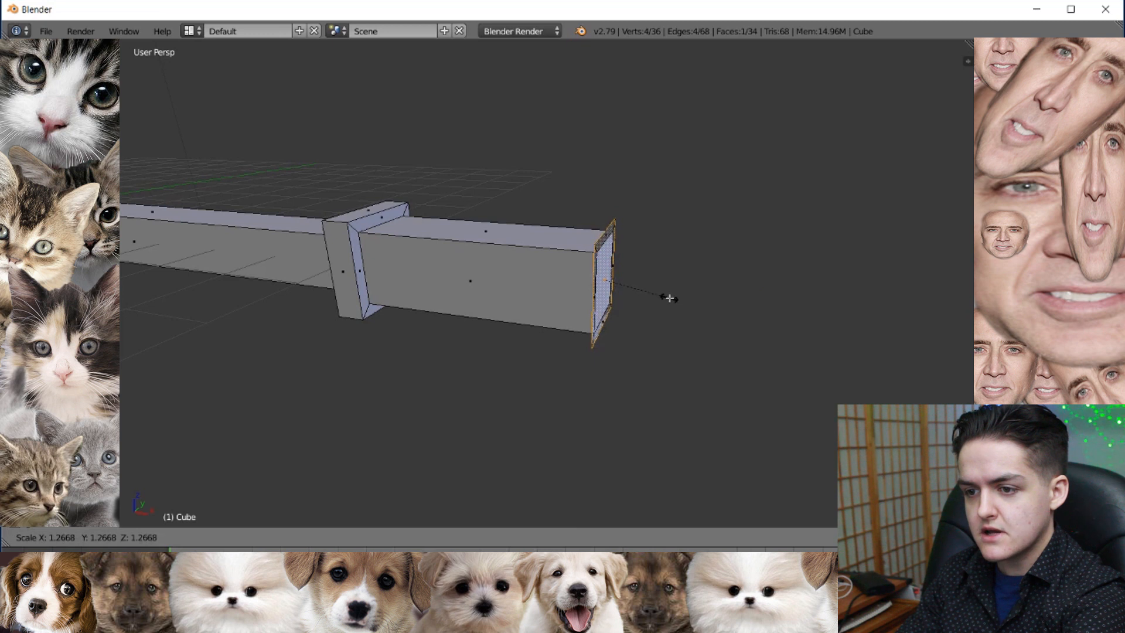
click(672, 298)
Step: Extrude the enlarged face at the grip's end about 0.17 units to give the rim thickness
middle_drag(670, 296, 500, 274)
scroll(472, 274, up, 2)
middle_drag(582, 300, 466, 295)
scroll(500, 287, down, 3)
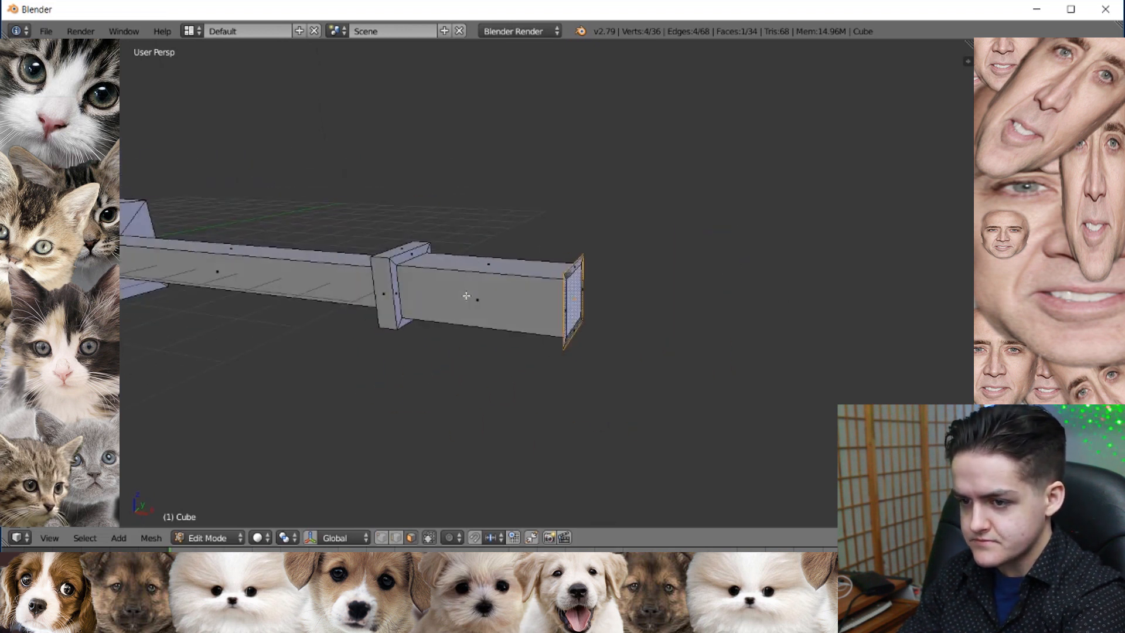
scroll(512, 316, up, 2)
middle_drag(563, 341, 508, 313)
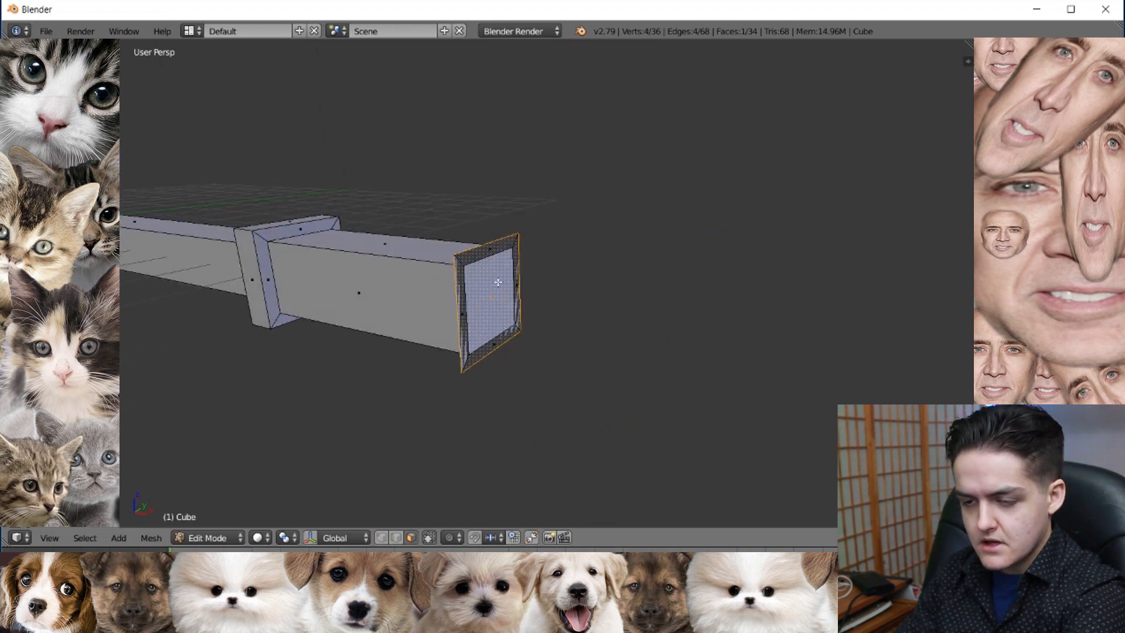
key(e)
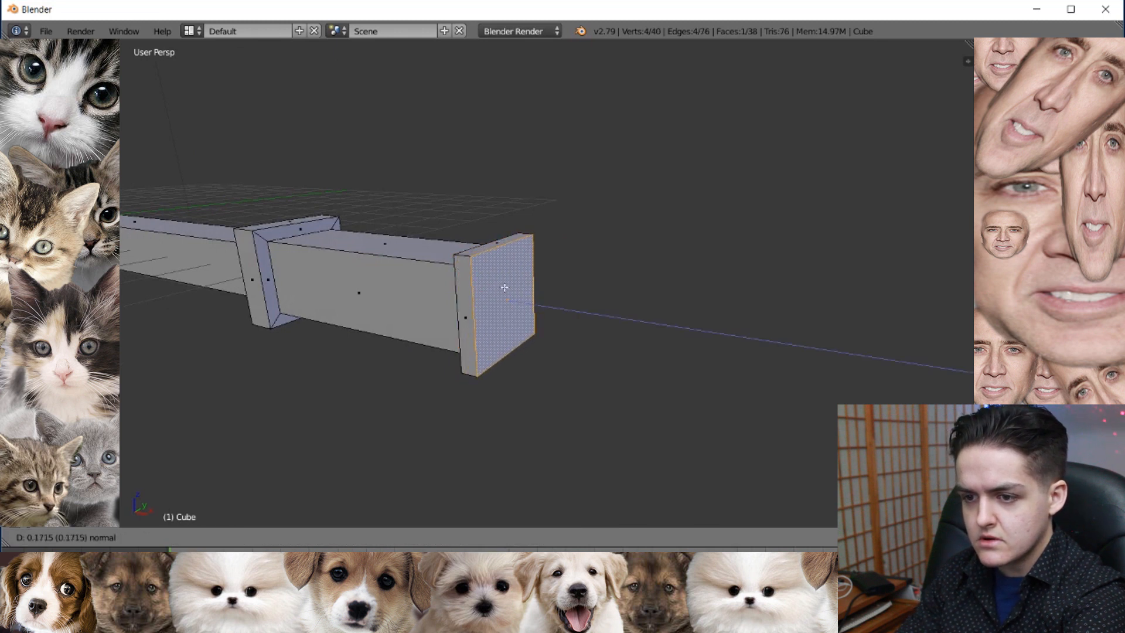
click(504, 287)
Step: Extrude the rim's outer face in place and scale it down to about 0.79
middle_drag(504, 287, 547, 323)
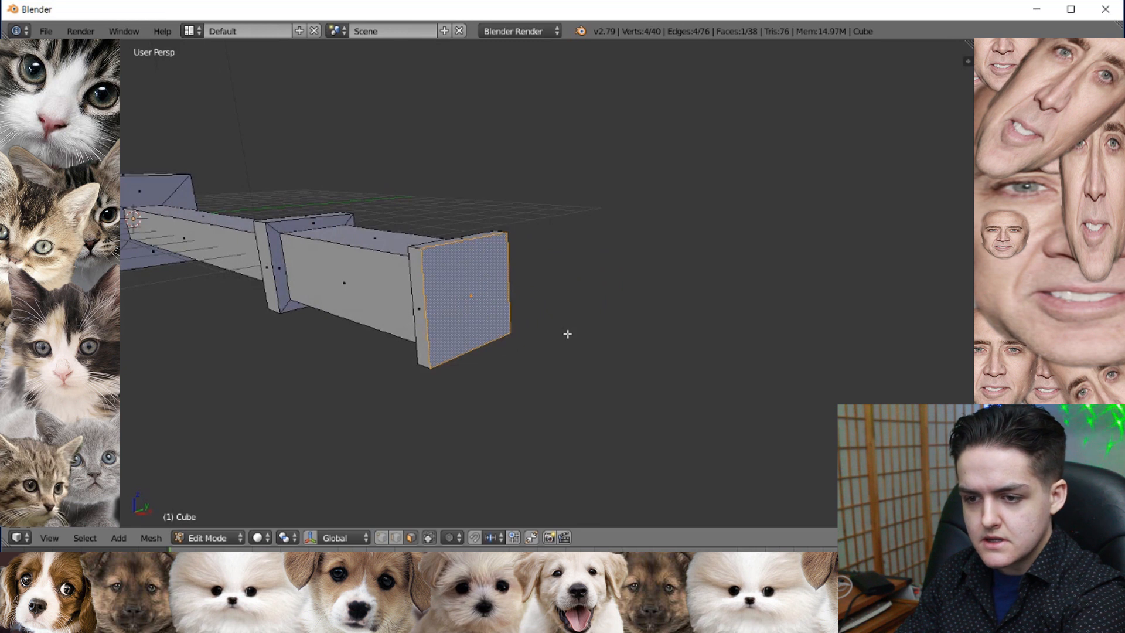
key(e)
right_click(566, 332)
key(s)
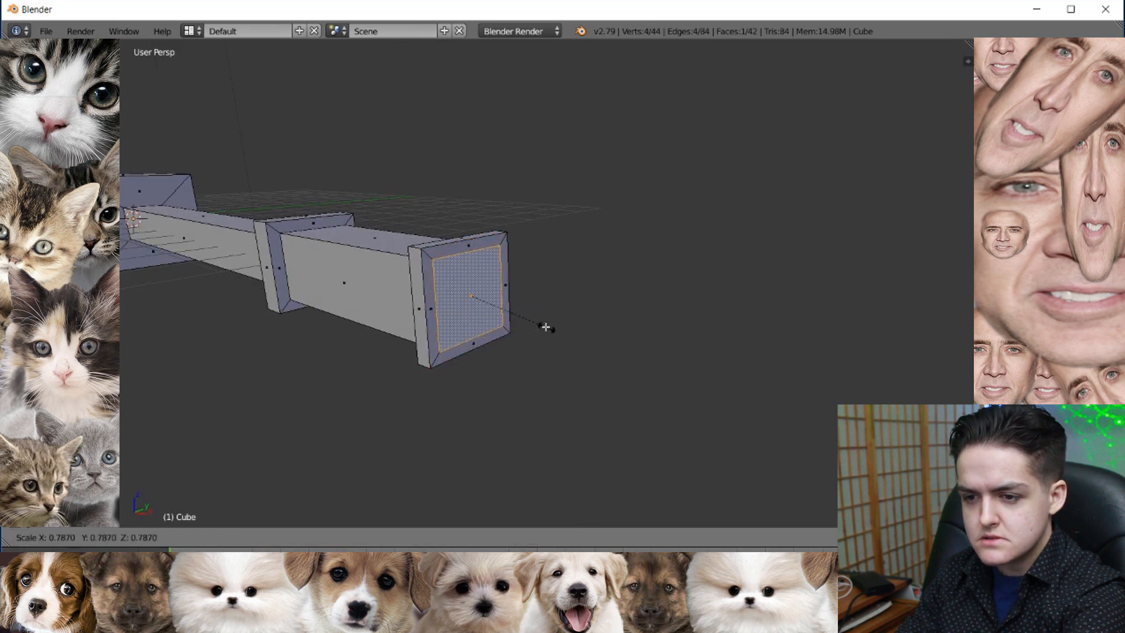
click(547, 327)
Step: Extrude the inset face of the rim about 0.15 units to finish the handle's end cap
middle_drag(546, 327, 518, 328)
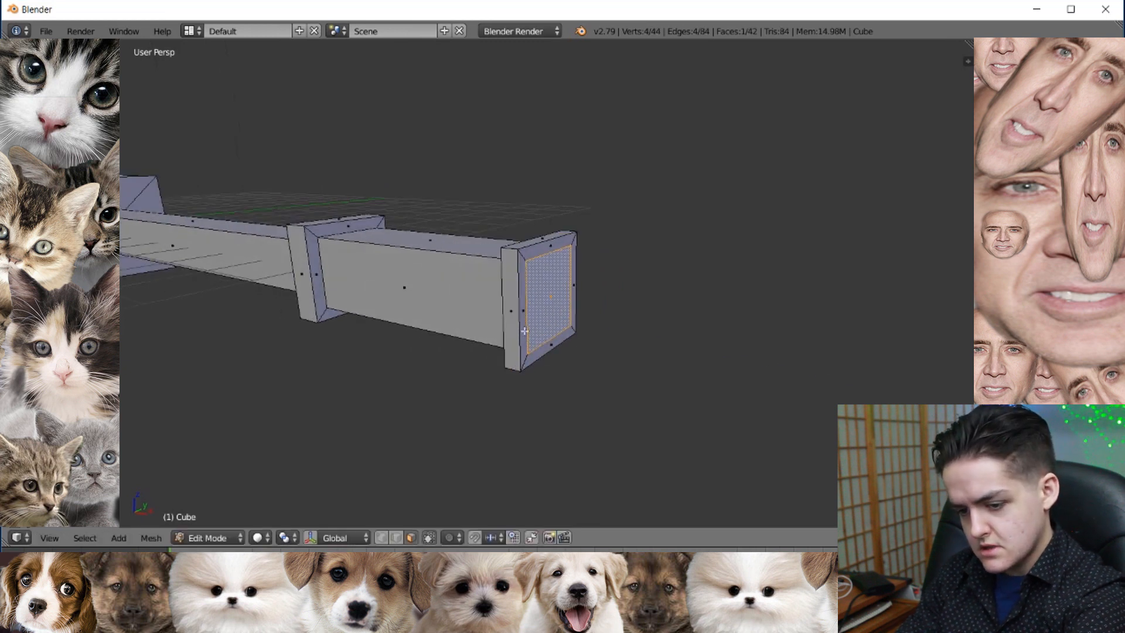
key(e)
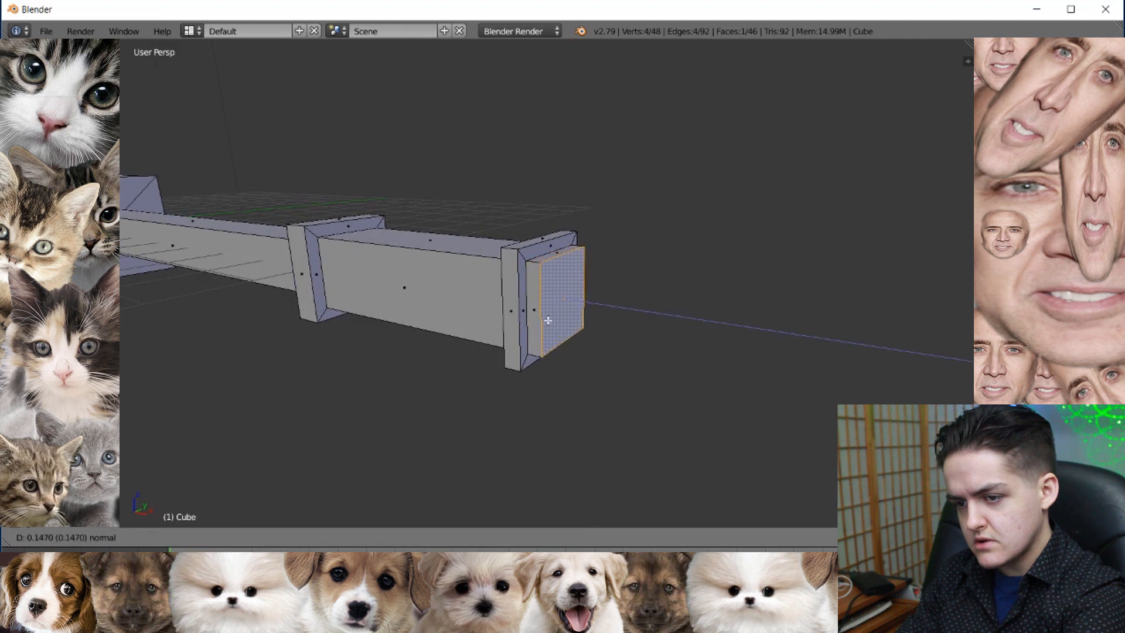
click(552, 320)
Step: Switch to Object Mode and examine the whole hammer shape from several sides
middle_drag(653, 370, 624, 371)
middle_drag(546, 365, 643, 388)
scroll(597, 374, down, 3)
key(Tab)
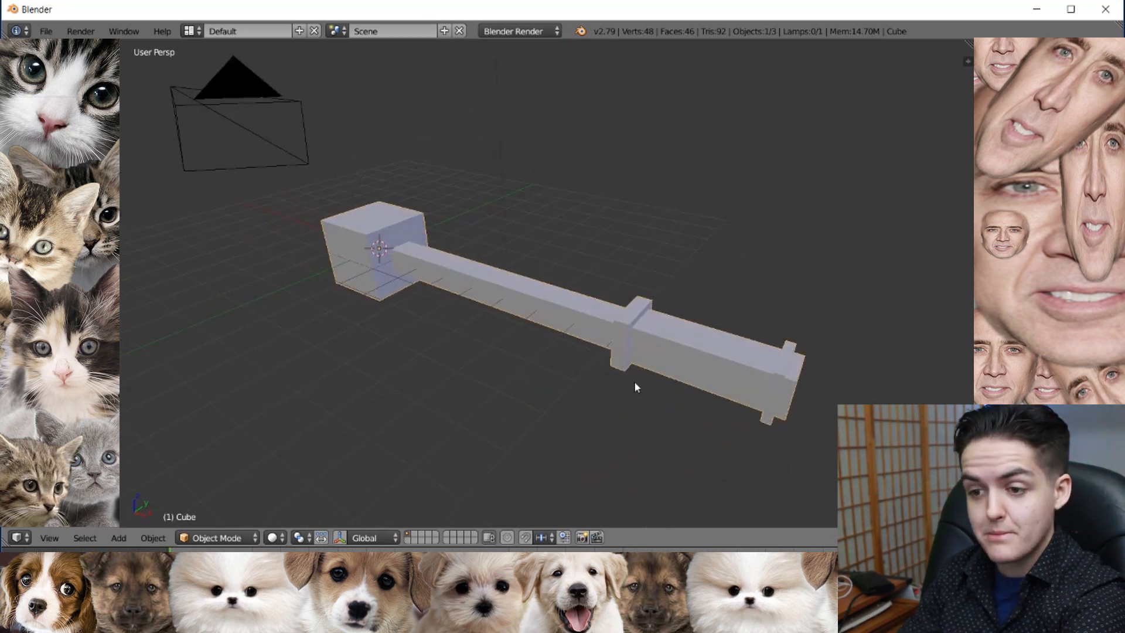
middle_drag(628, 383, 620, 361)
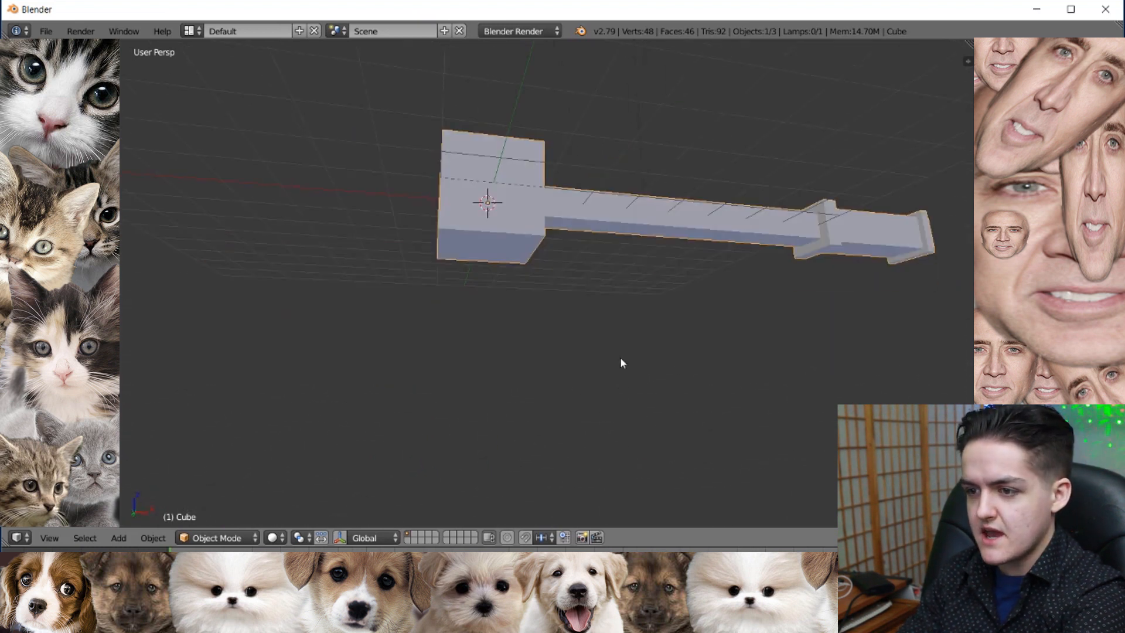
scroll(620, 337, up, 2)
scroll(614, 329, down, 2)
middle_drag(616, 327, 602, 367)
Step: Return to Edit Mode and select both the top and bottom faces of the hammer's head block
key(Tab)
mouse_move(573, 349)
middle_down()
mouse_move(597, 369)
mouse_move(545, 410)
mouse_move(558, 360)
middle_up()
scroll(558, 360, up, 4)
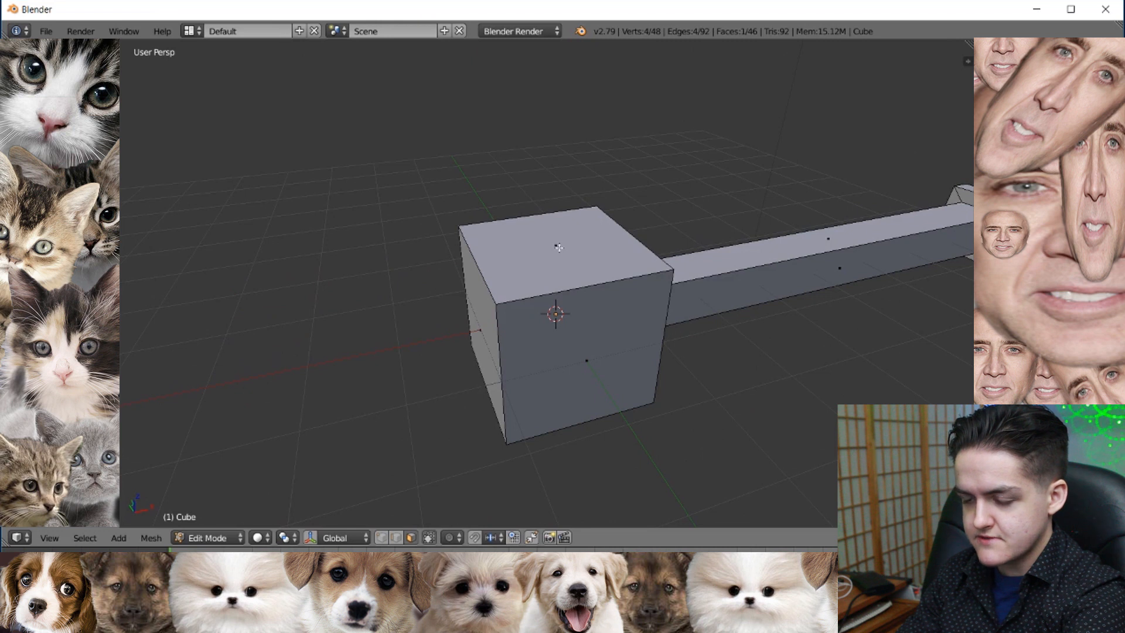
right_click(556, 242)
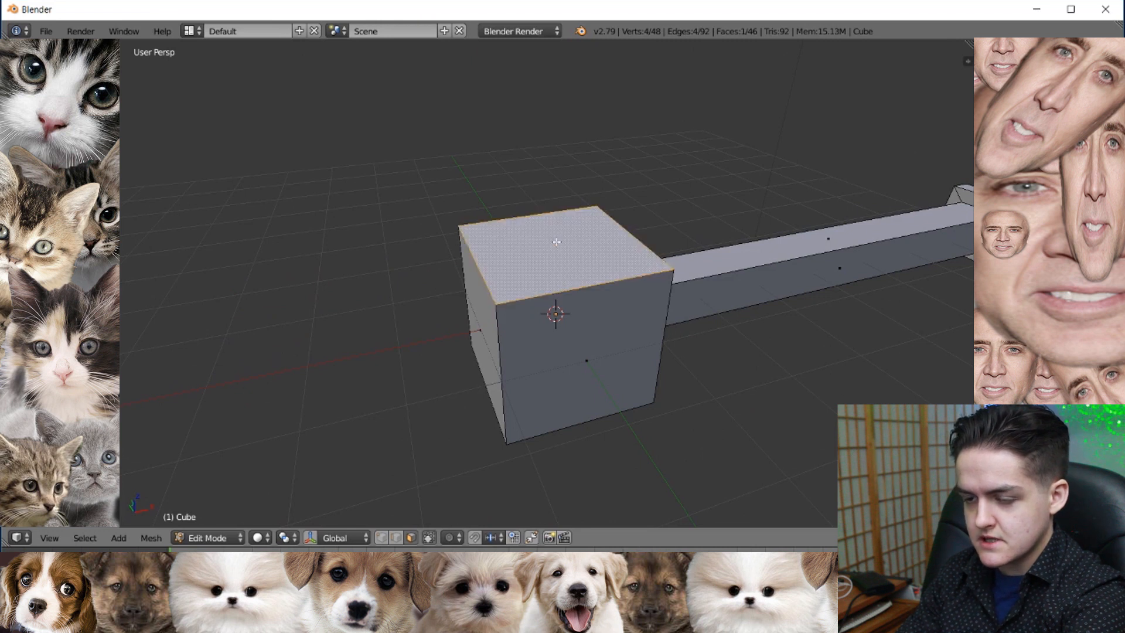
middle_drag(552, 276, 545, 218)
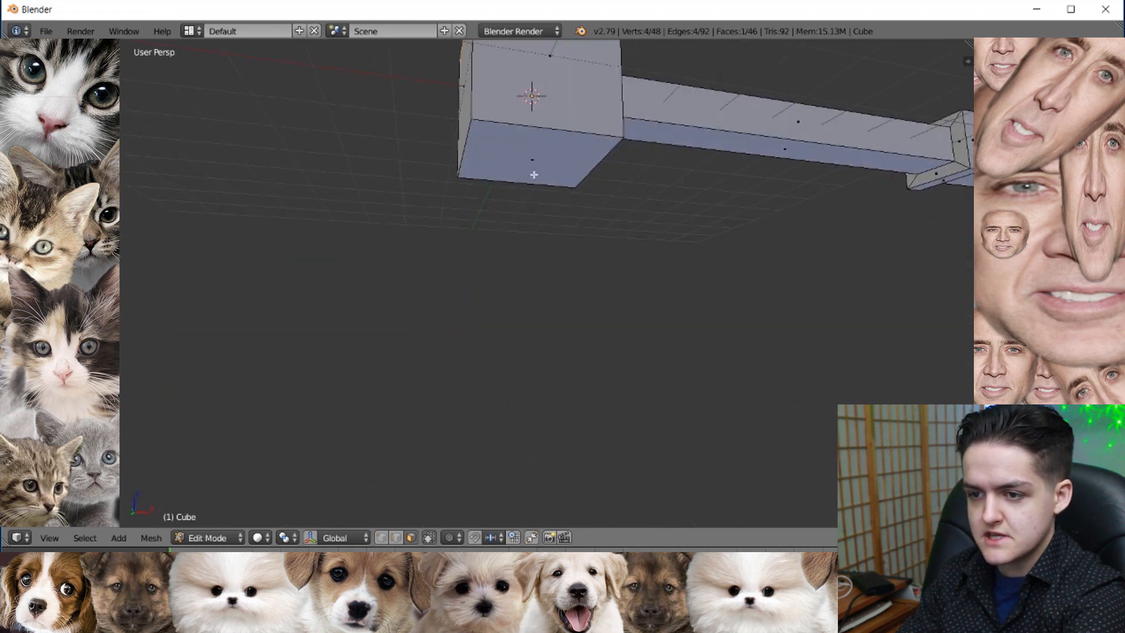
shift+right_click(532, 152)
middle_drag(550, 168, 569, 280)
middle_drag(582, 434, 552, 387)
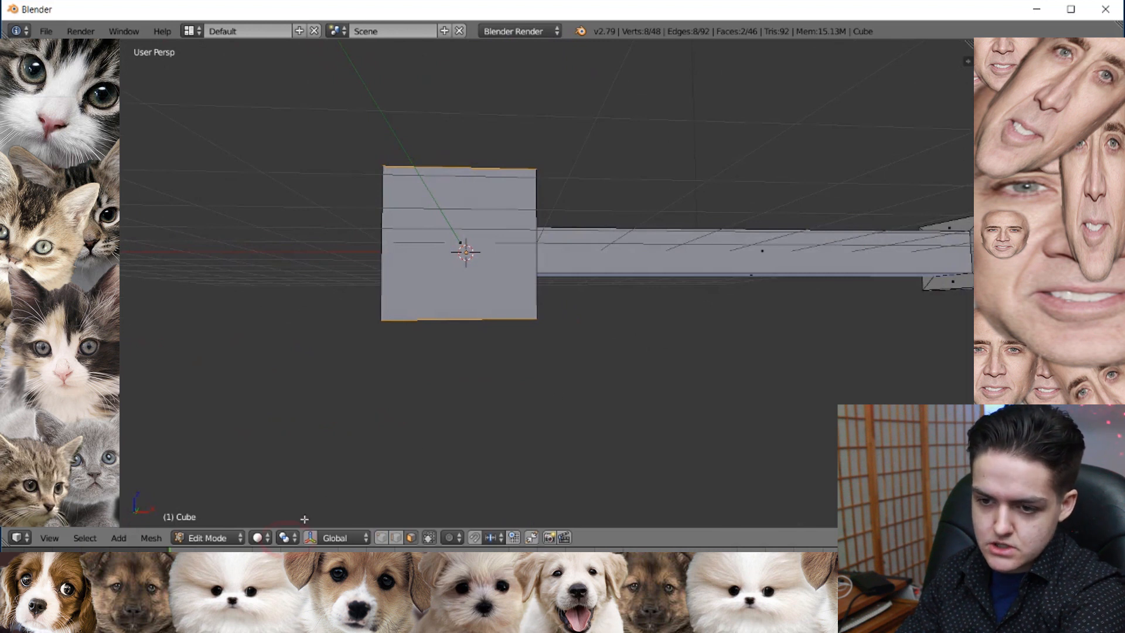
Step: Set the pivot point to Individual Origins and extrude the head's top and bottom faces about 1.52 units
click(285, 538)
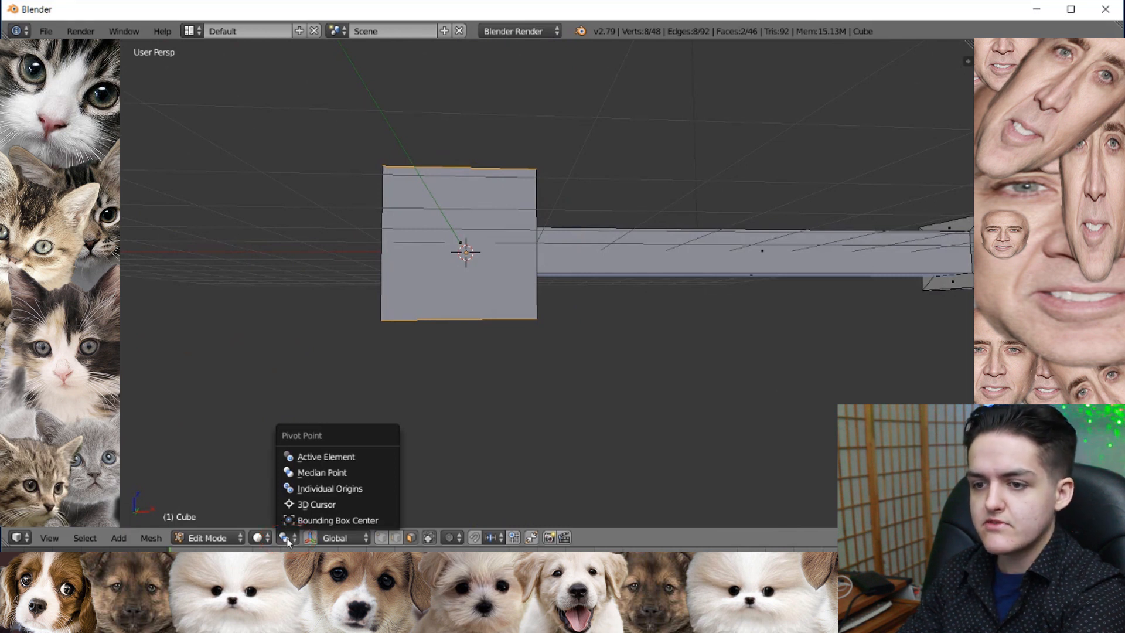
click(317, 490)
middle_drag(637, 268, 628, 303)
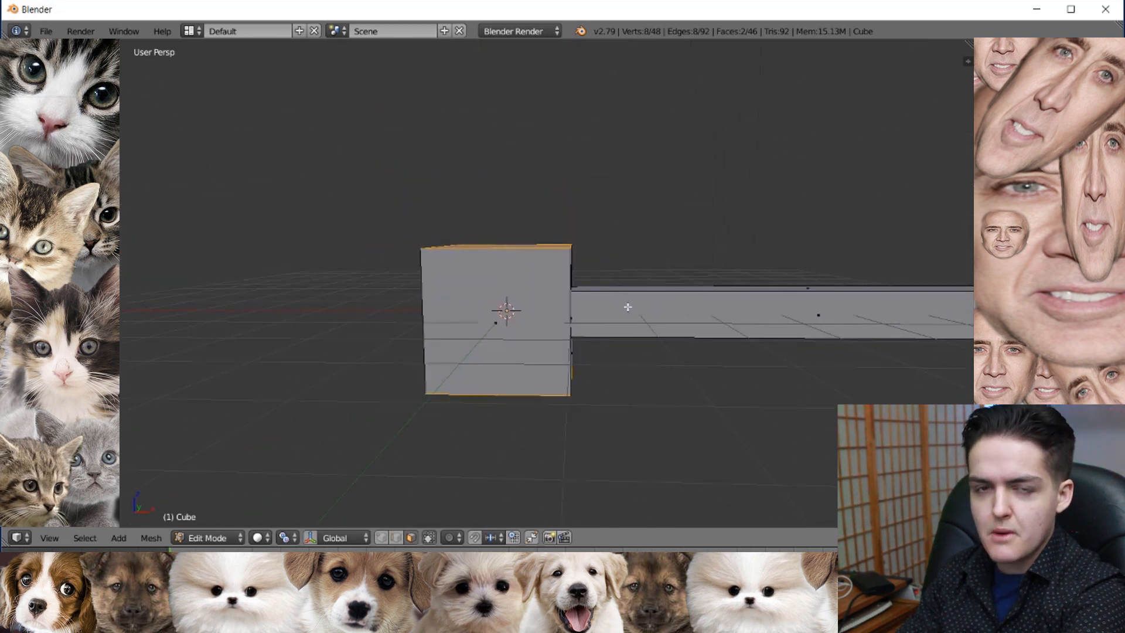
middle_drag(588, 272, 562, 305)
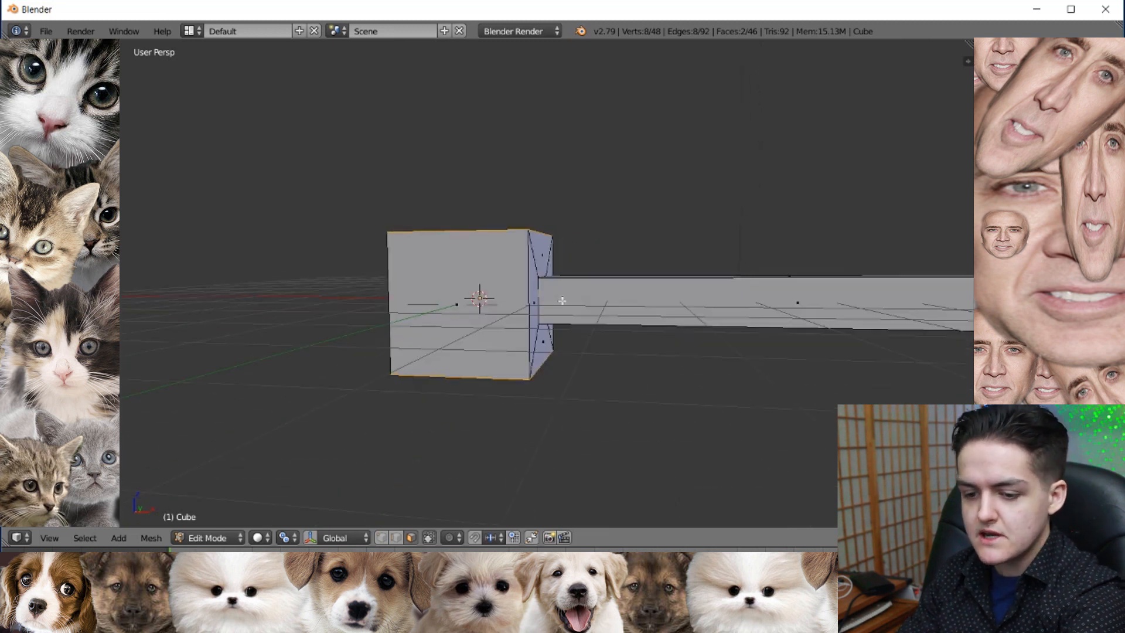
key(e)
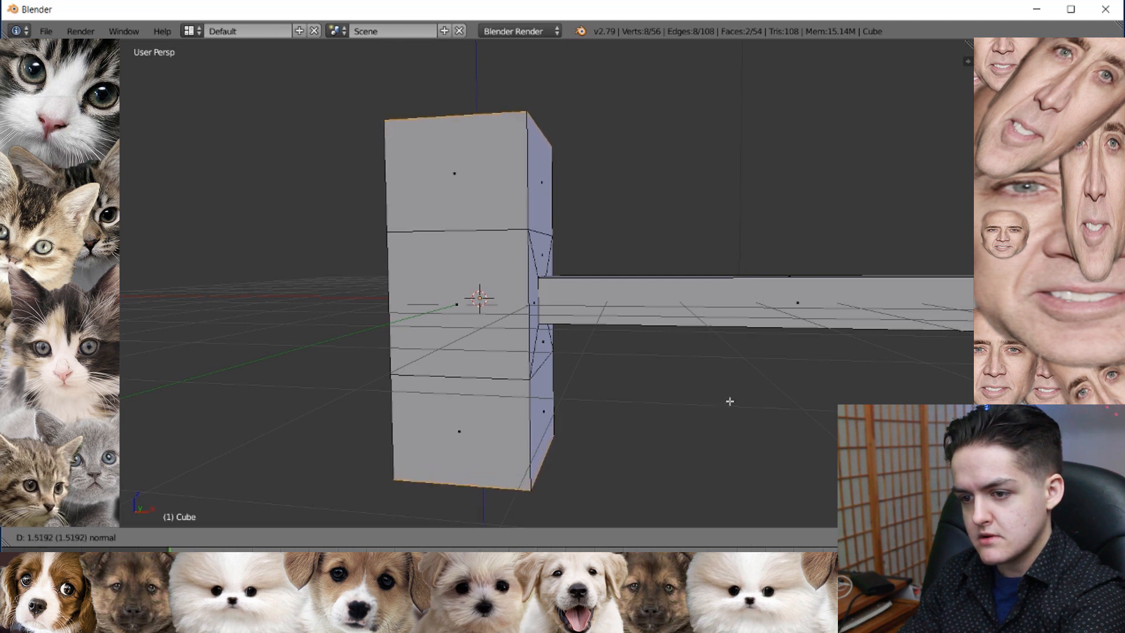
click(730, 402)
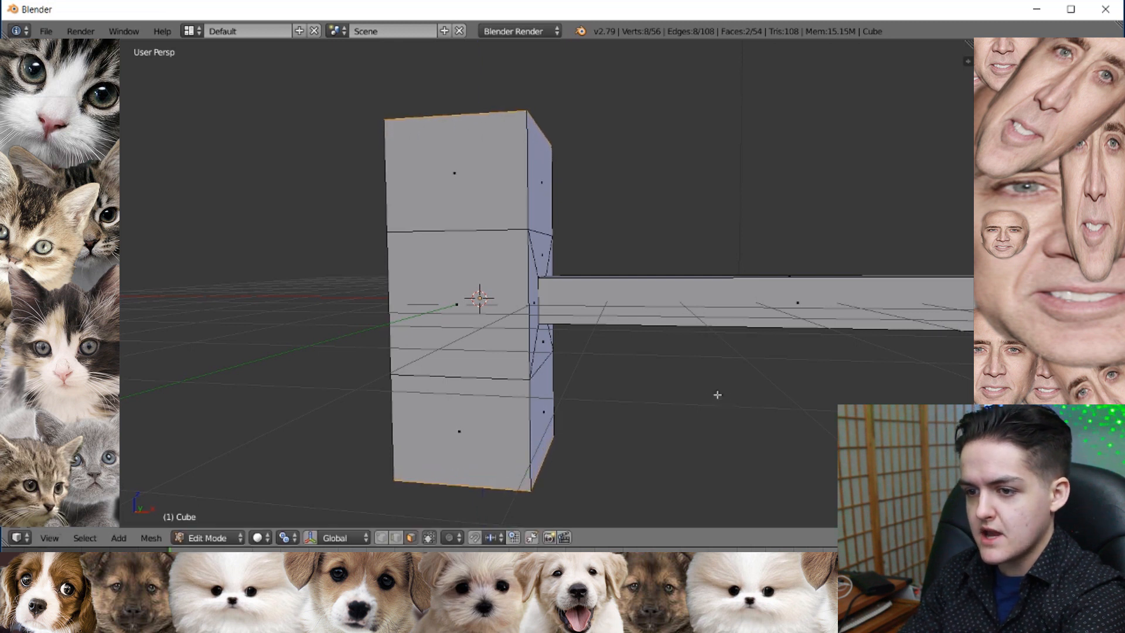
Step: Extrude both end faces of the head in place and scale them up to about 1.25
scroll(716, 395, down, 5)
middle_drag(651, 369, 603, 313)
scroll(604, 288, up, 3)
key(e)
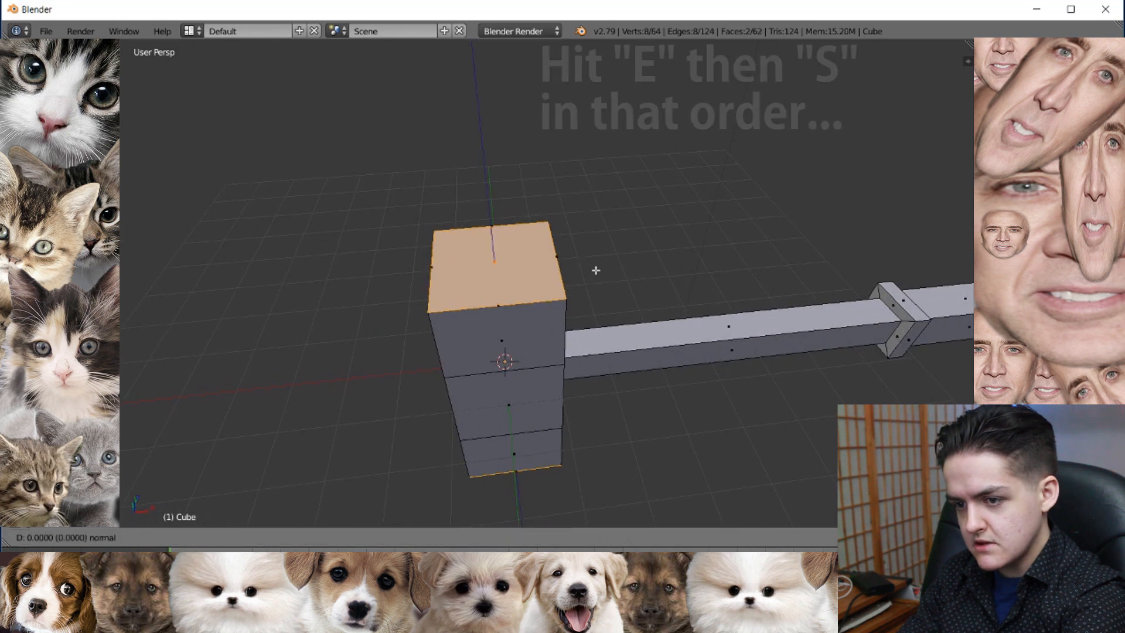
key(s)
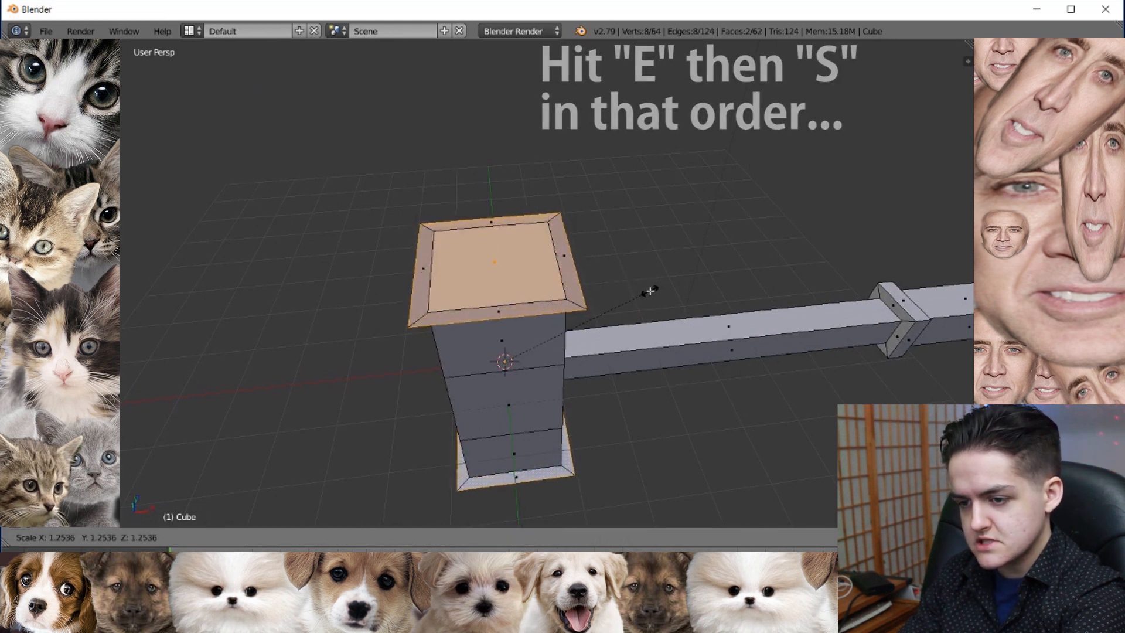
click(653, 291)
Step: Extrude both enlarged head faces about 0.35 units to give the flanges thickness
middle_drag(648, 299, 632, 259)
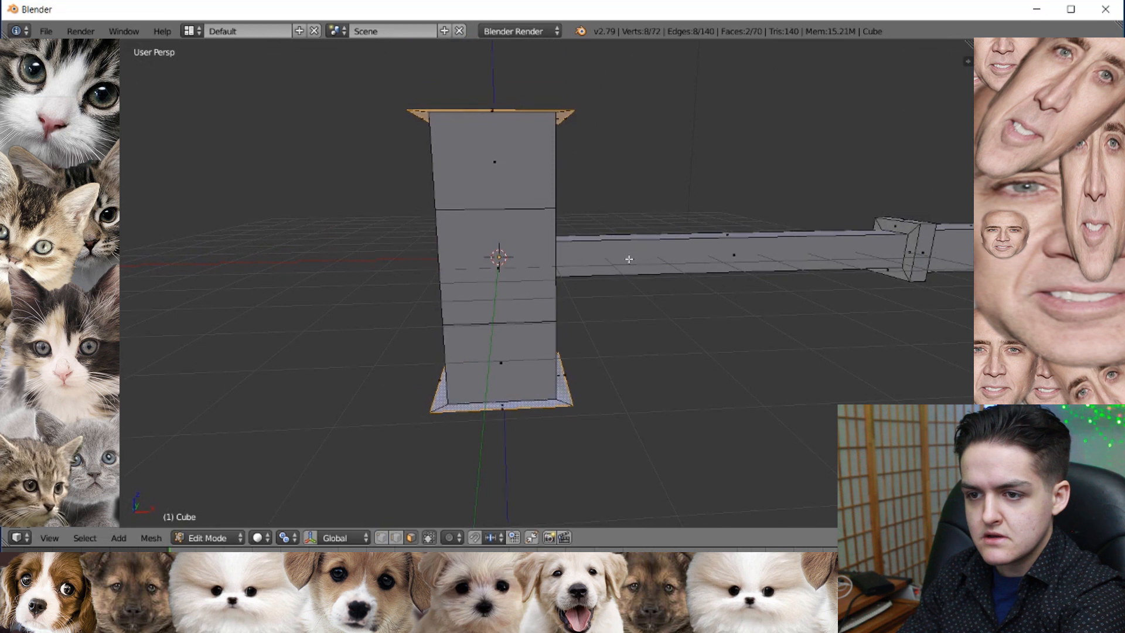
key(e)
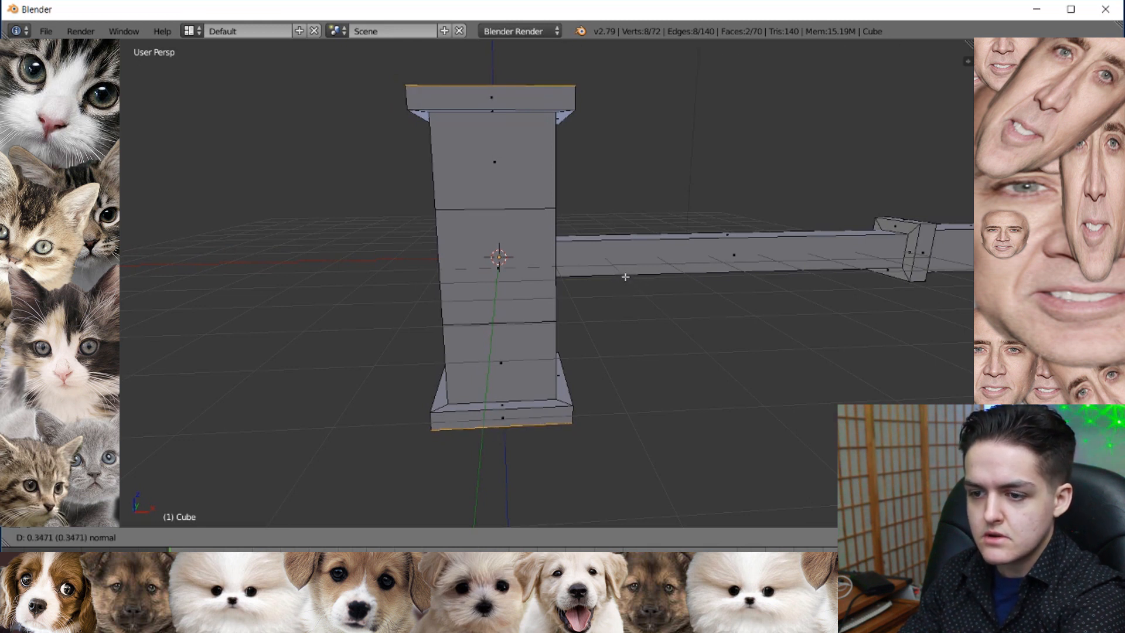
click(626, 277)
Step: Extrude the outer faces of both head flanges in place and scale them inward to form inset faces
middle_drag(593, 246, 721, 317)
scroll(568, 296, up, 6)
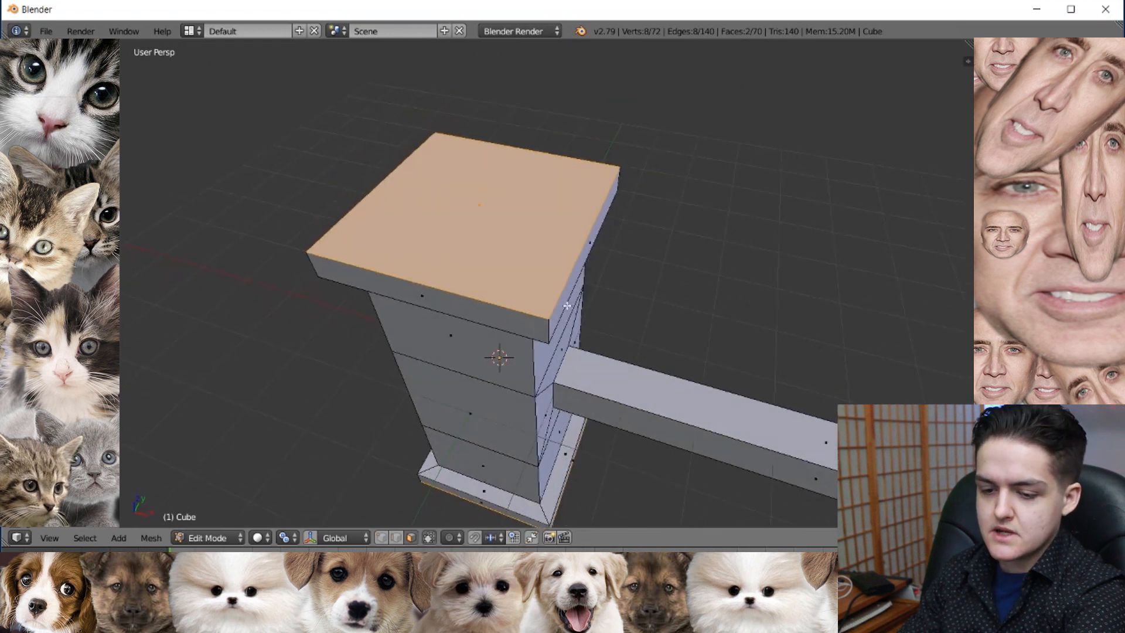
key(e)
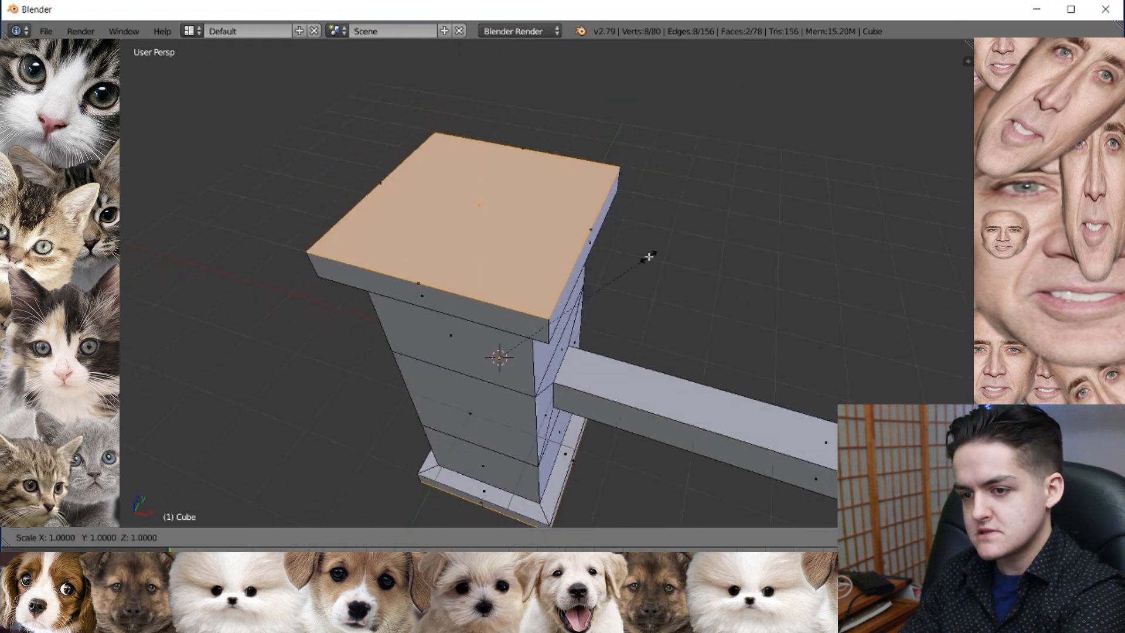
click(624, 278)
scroll(615, 280, down, 5)
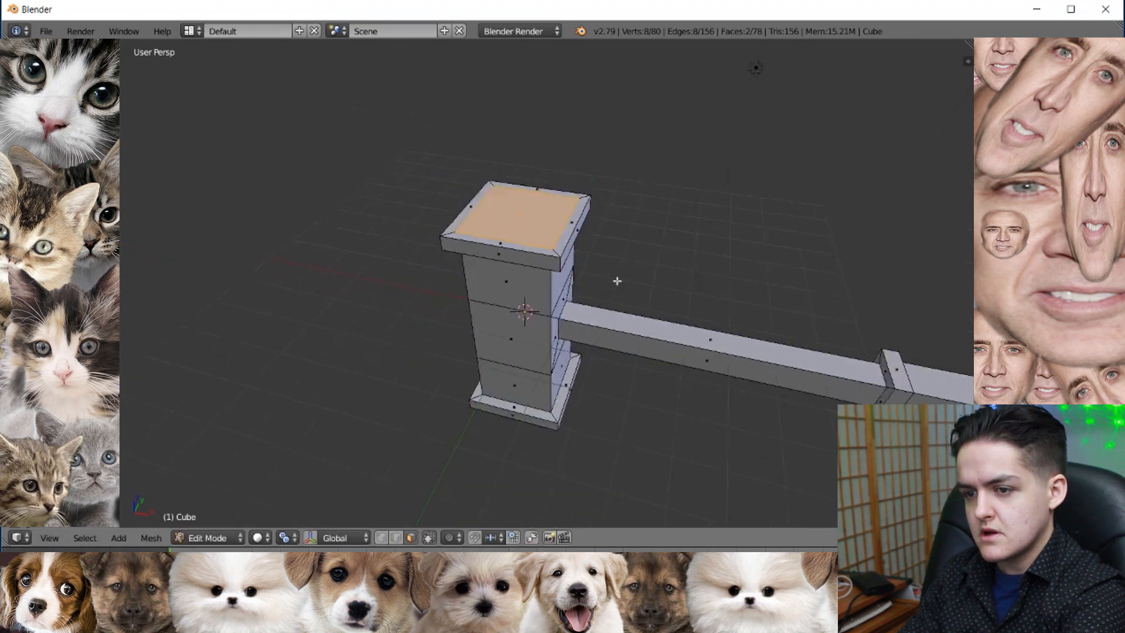
middle_drag(612, 280, 612, 234)
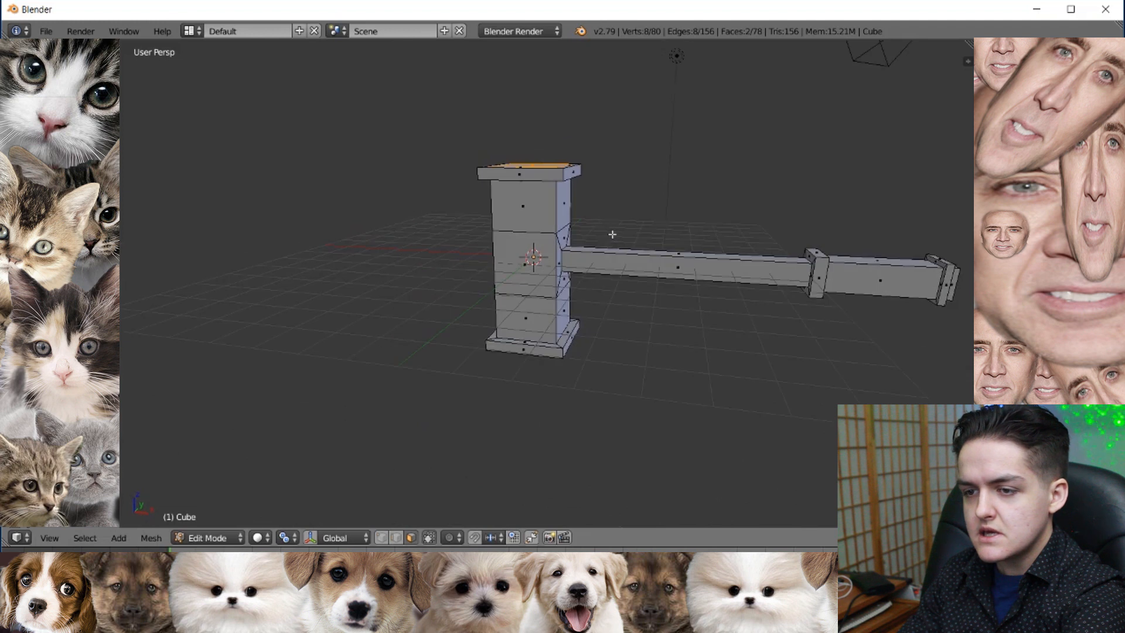
Step: Extrude the inset faces on both ends of the hammer head outward by about 0.39 units
key(e)
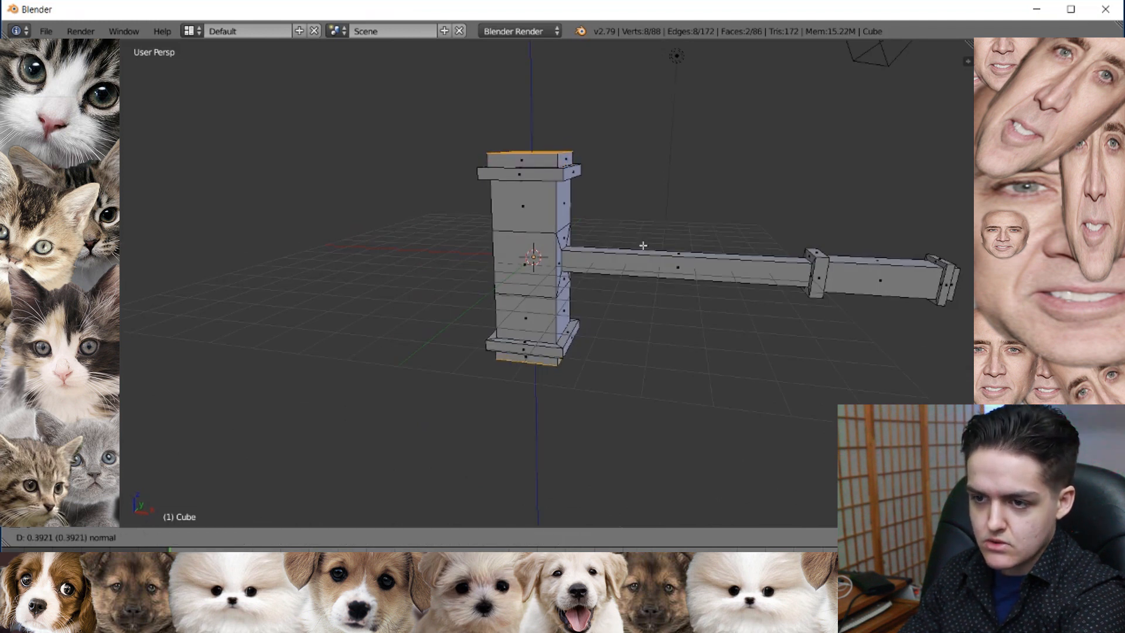
click(643, 245)
middle_drag(643, 245, 583, 274)
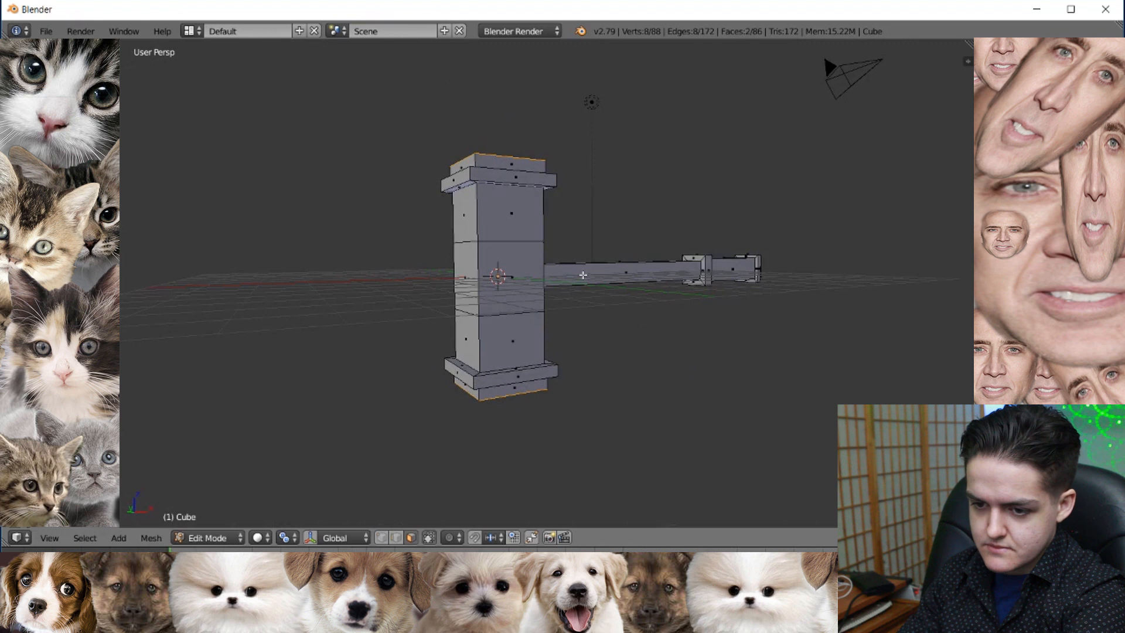
Step: Set the pivot point to Median Point and inspect the hammer from several angles
click(297, 538)
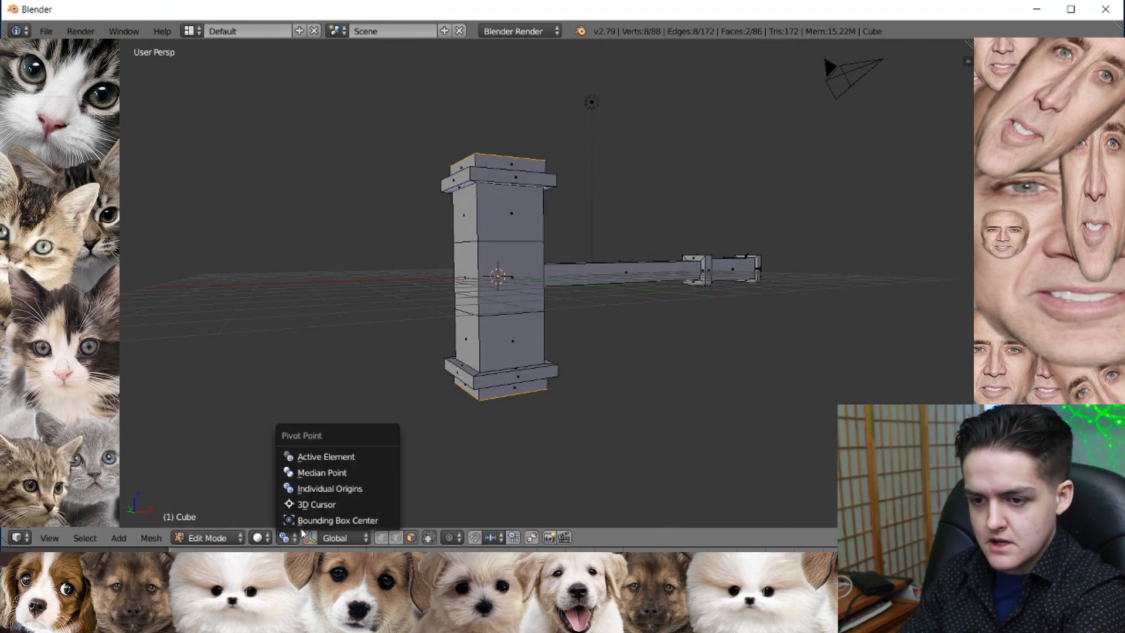
click(322, 473)
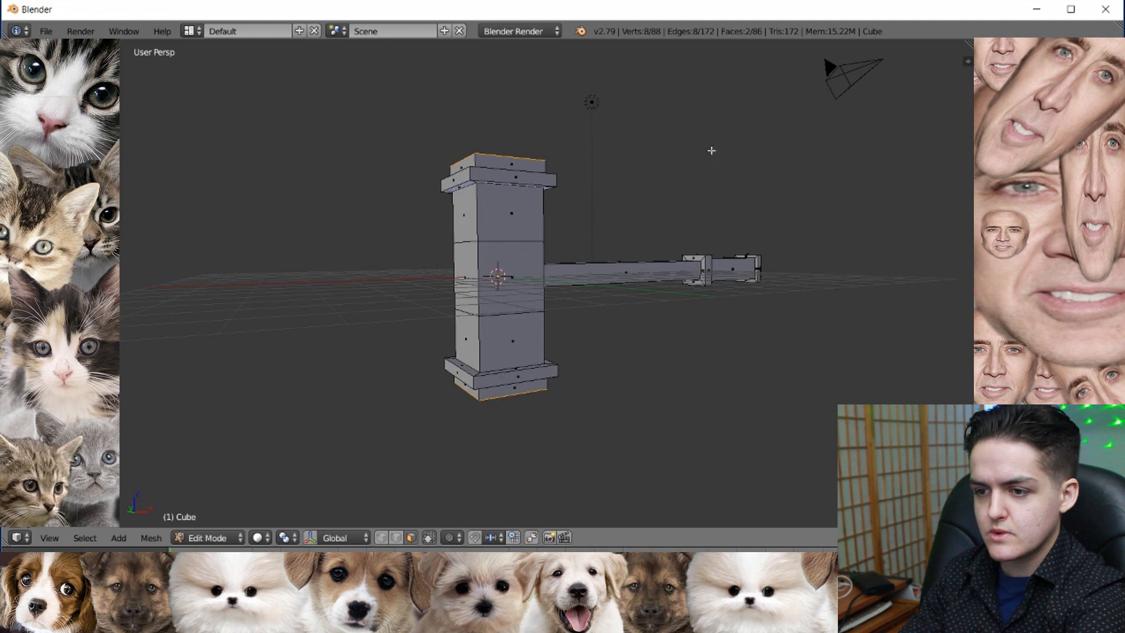
middle_drag(723, 160, 553, 240)
middle_drag(510, 335, 532, 319)
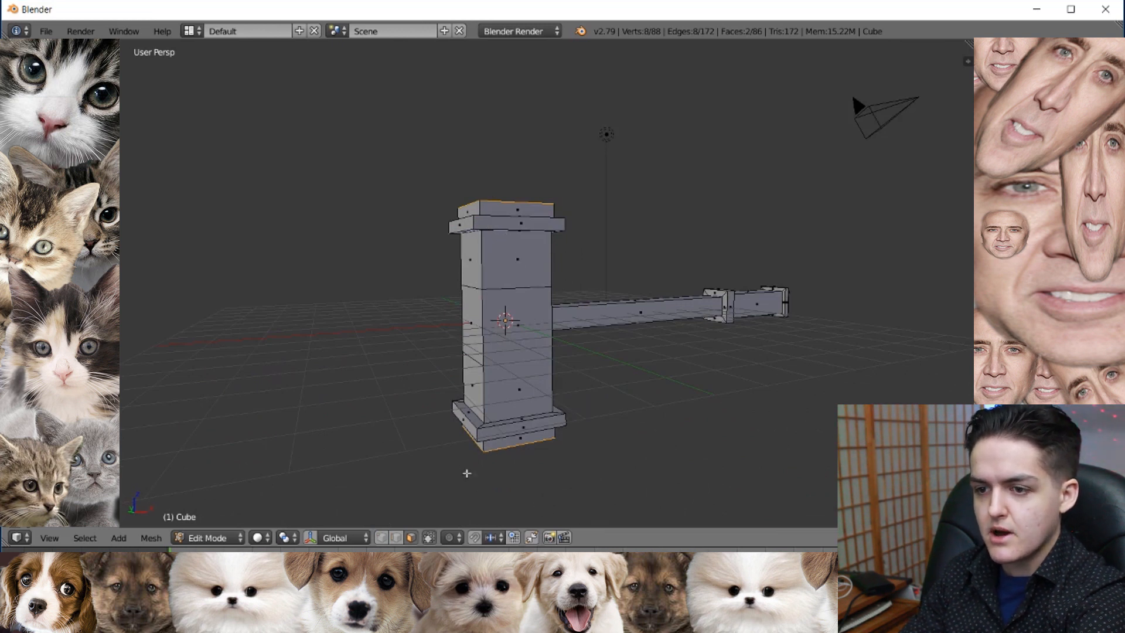
middle_drag(605, 240, 642, 250)
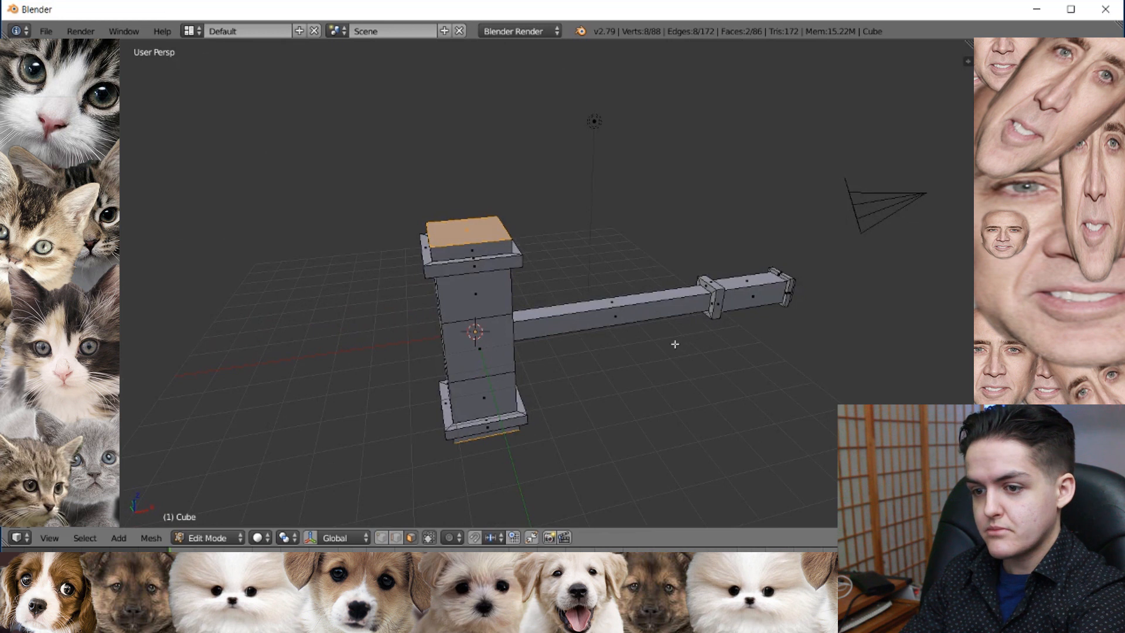
key(Tab)
middle_drag(673, 346, 569, 345)
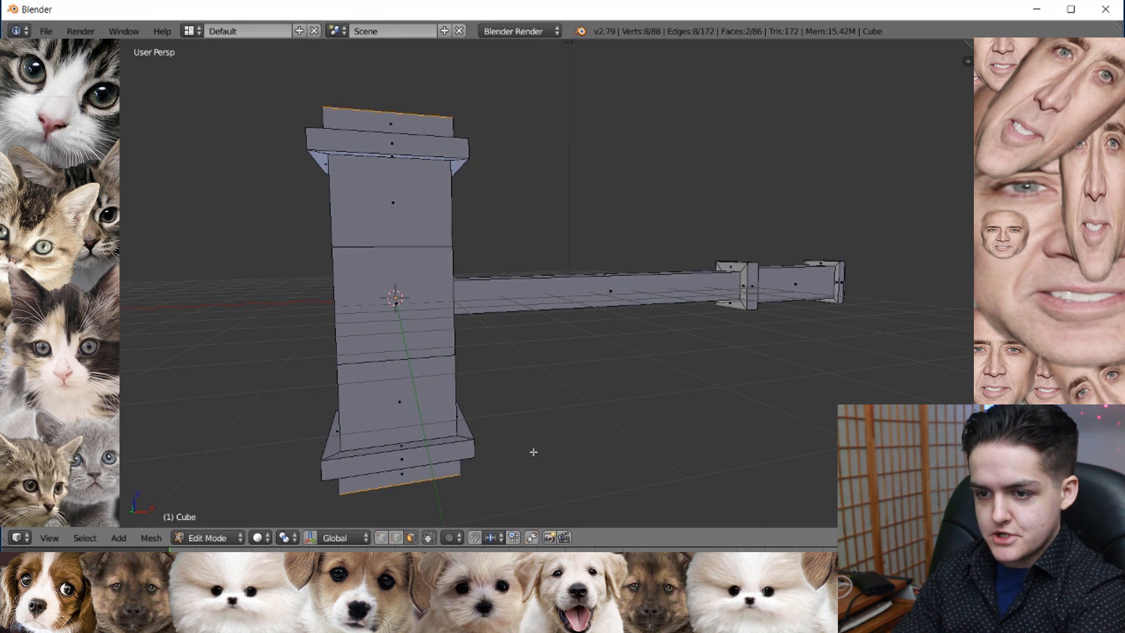
scroll(487, 364, down, 3)
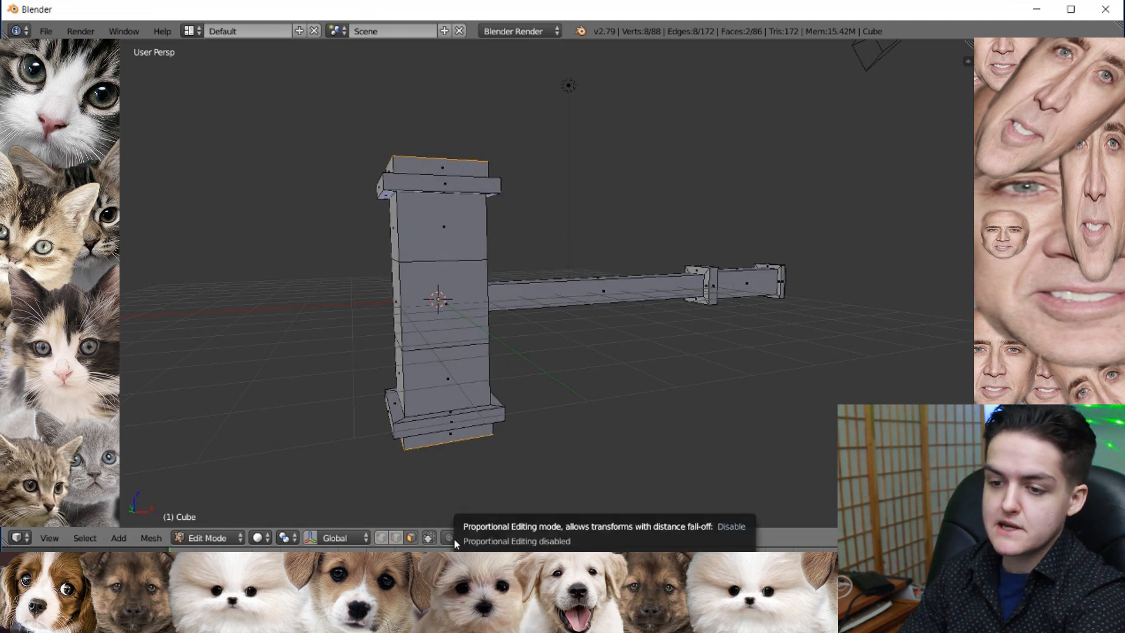
Step: Enable proportional editing and switch the mesh selection to vertex mode
click(453, 537)
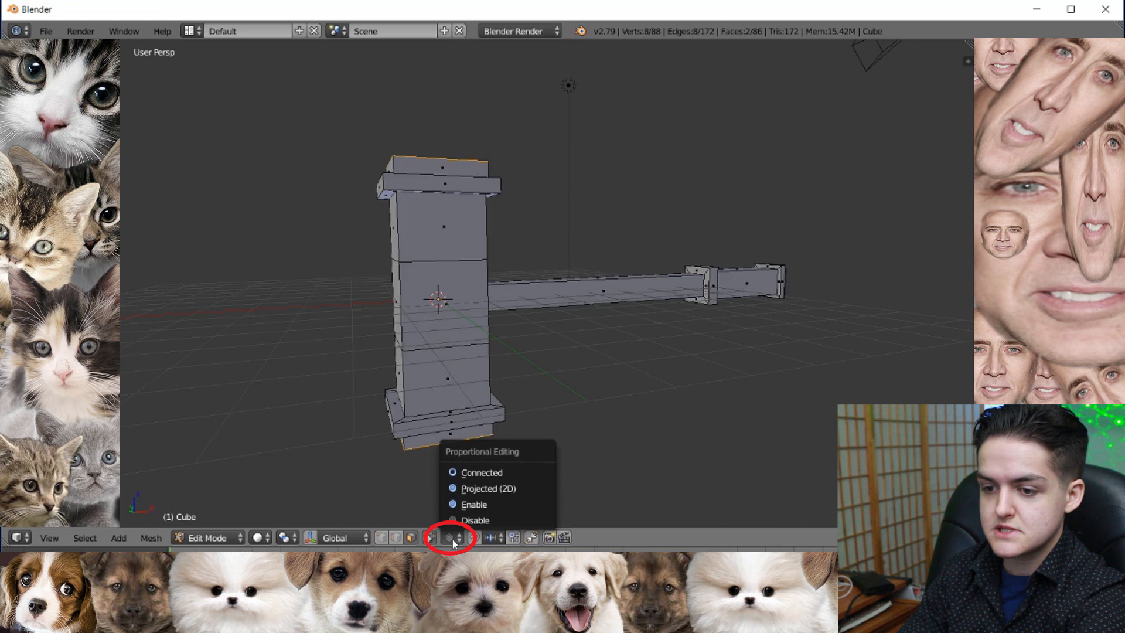
click(474, 506)
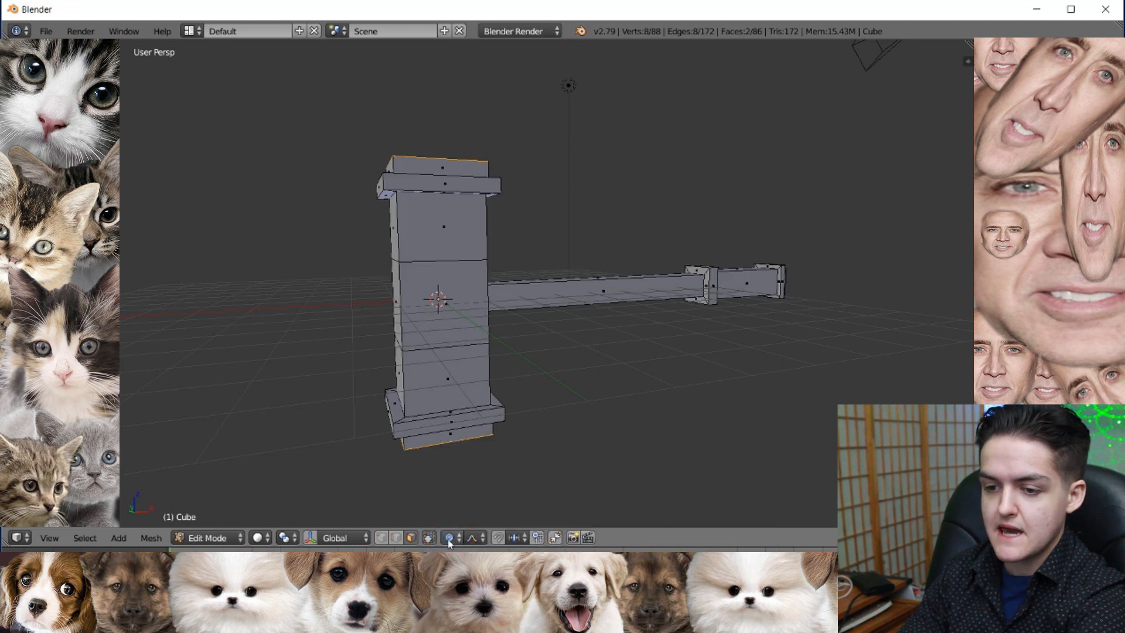
middle_drag(499, 367, 511, 326)
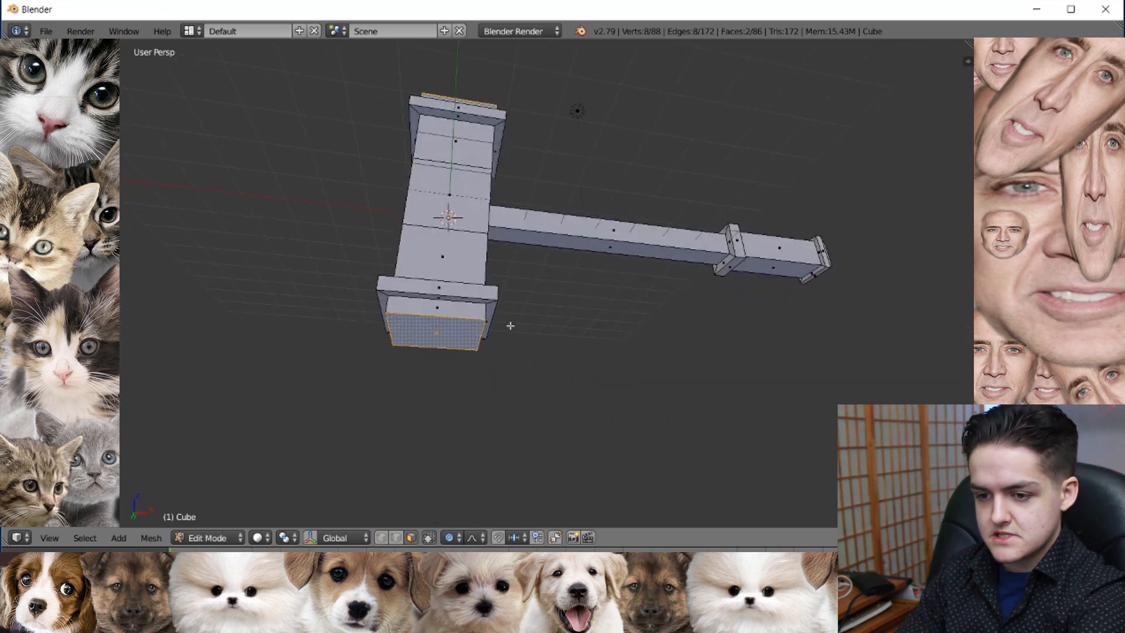
click(381, 544)
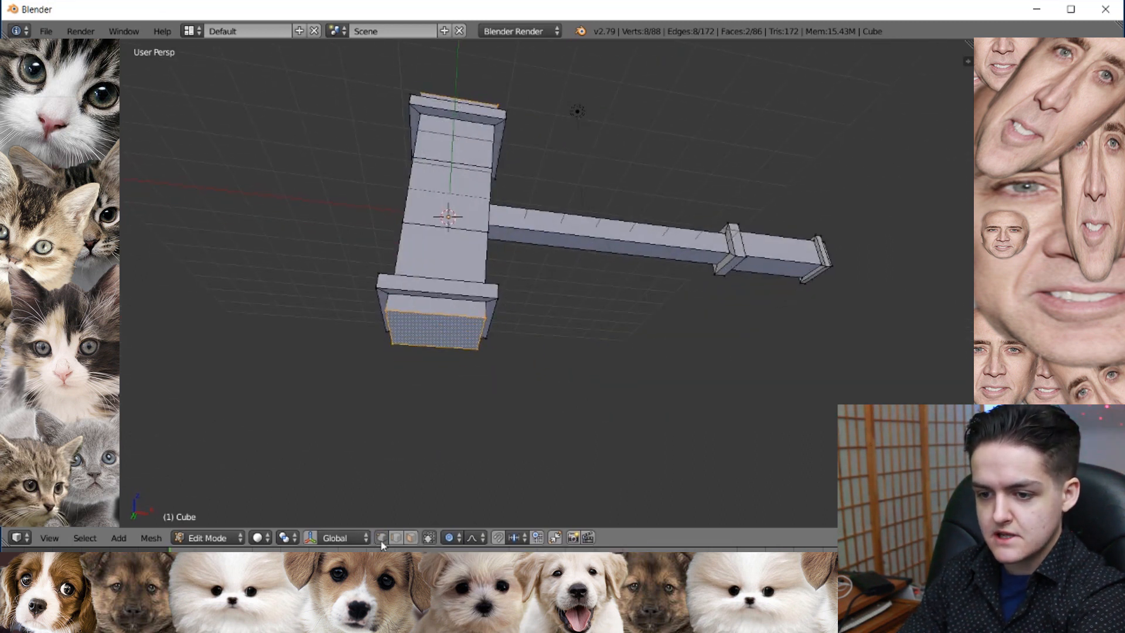
Step: Move the two vertices of the head's lowest handle-side edge downward with smooth falloff, enlarging the proportional size to 4.59
middle_drag(467, 313, 574, 373)
scroll(511, 387, up, 3)
right_click(404, 419)
middle_drag(434, 410, 520, 408)
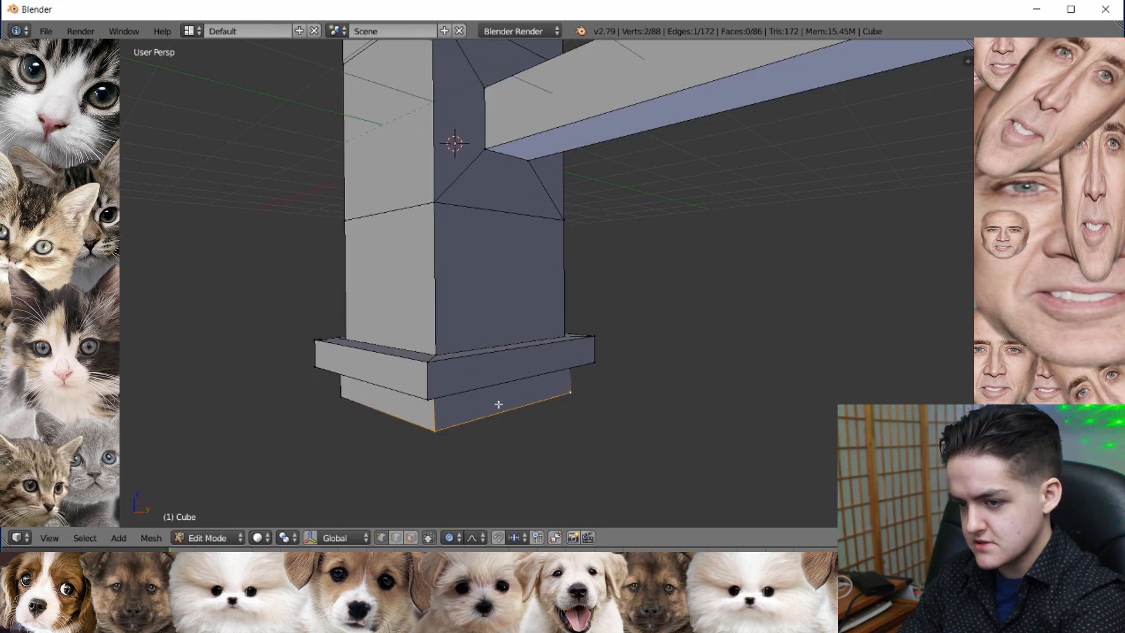
scroll(529, 404, down, 3)
middle_drag(530, 404, 487, 372)
scroll(508, 379, up, 3)
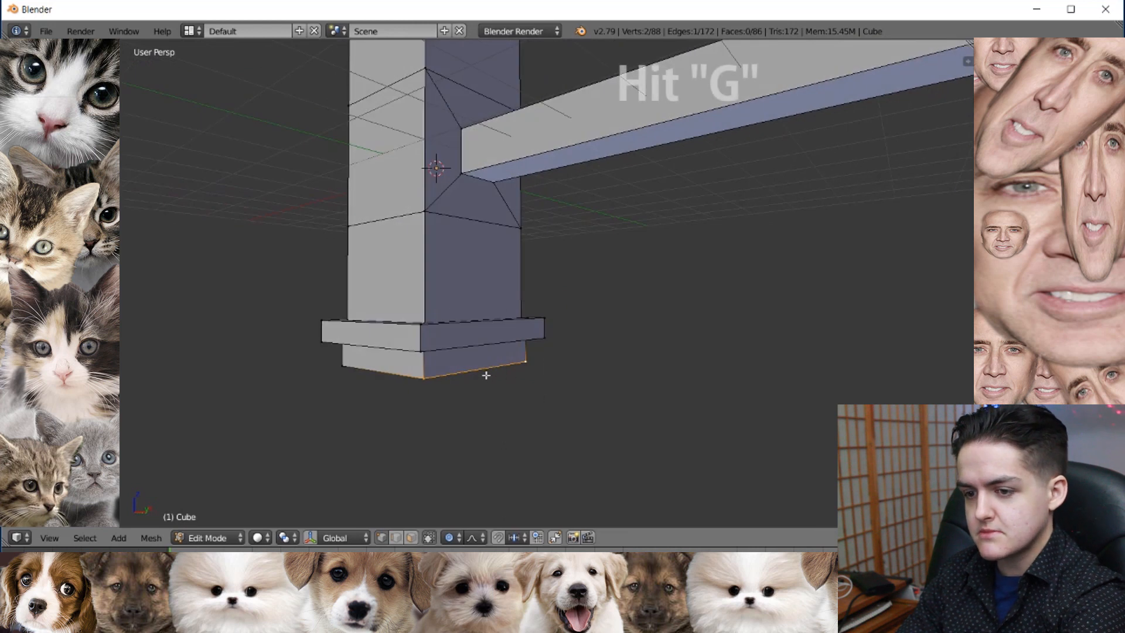
key(g)
scroll(486, 375, down, 4)
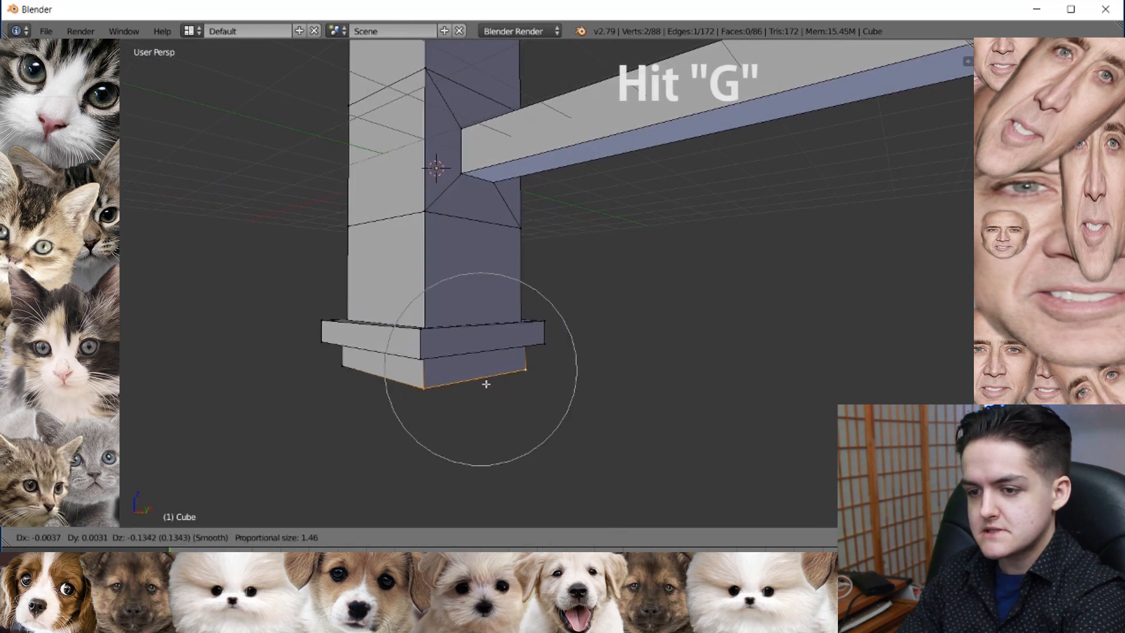
scroll(485, 379, down, 6)
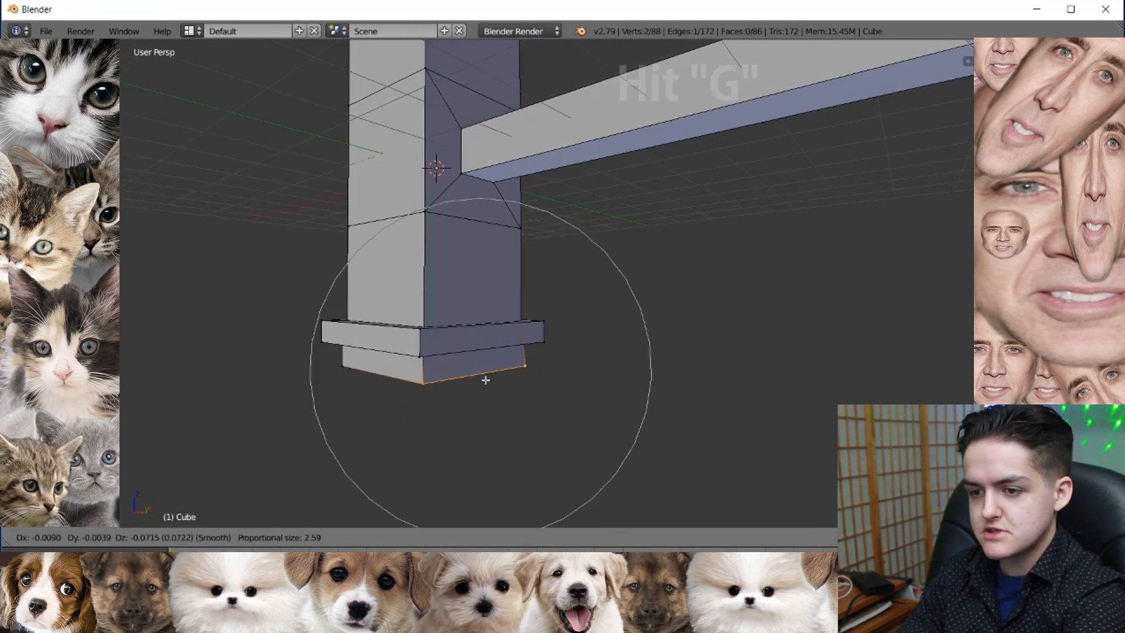
scroll(489, 379, up, 1)
scroll(489, 379, down, 1)
scroll(488, 378, down, 8)
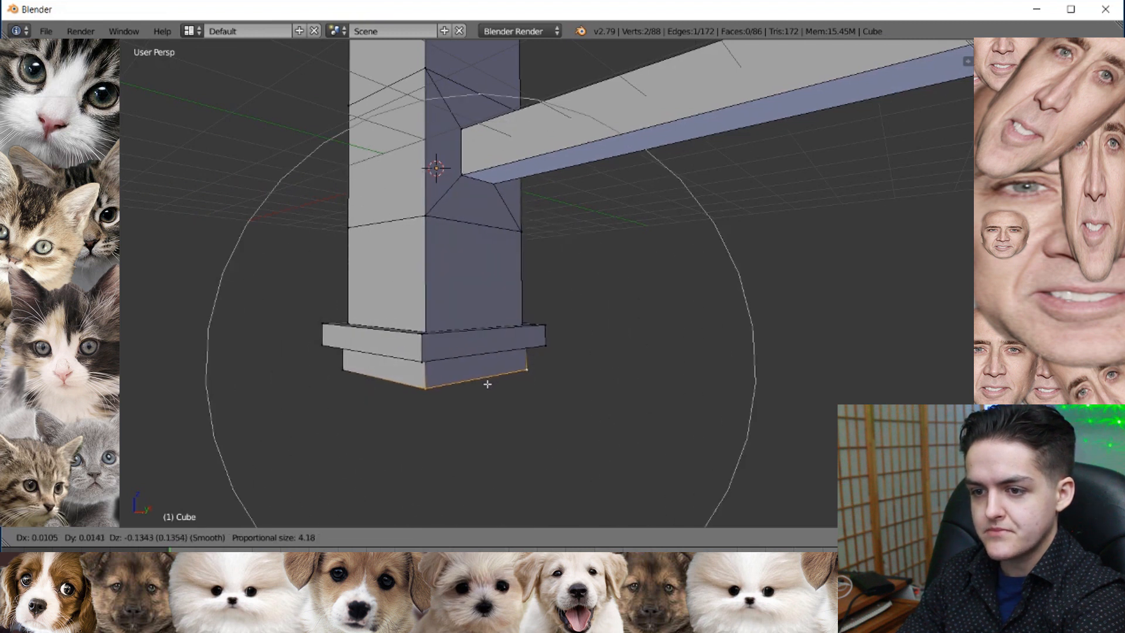
scroll(487, 375, up, 2)
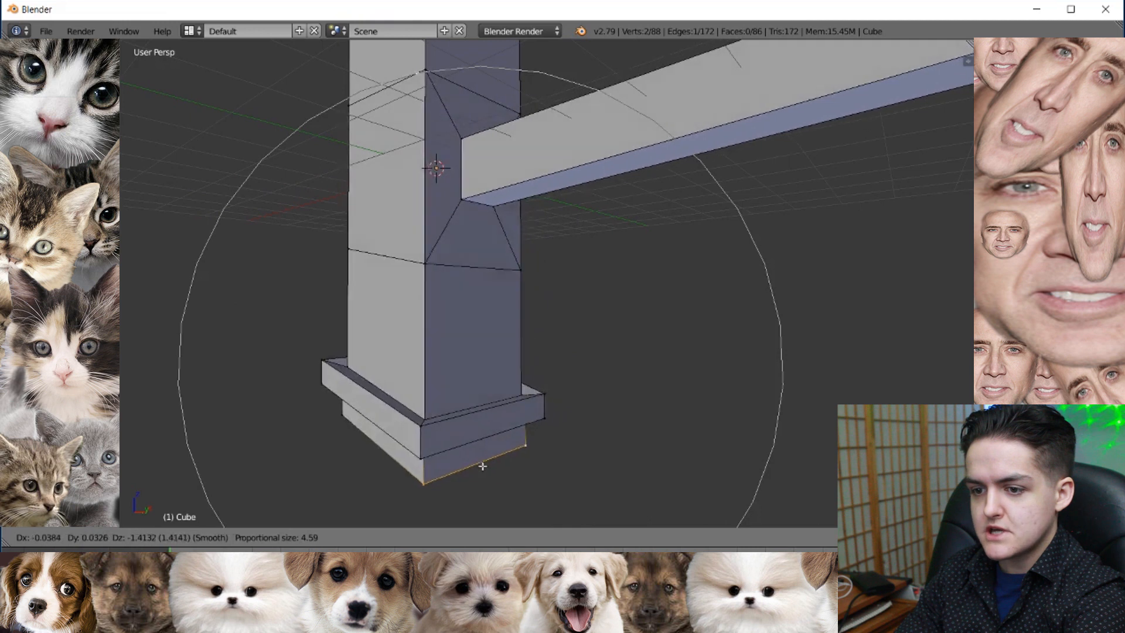
click(507, 450)
Step: Select a single corner vertex at the head's lower end and move it with proportional falloff
scroll(460, 406, down, 4)
middle_drag(460, 406, 556, 368)
middle_drag(644, 371, 582, 359)
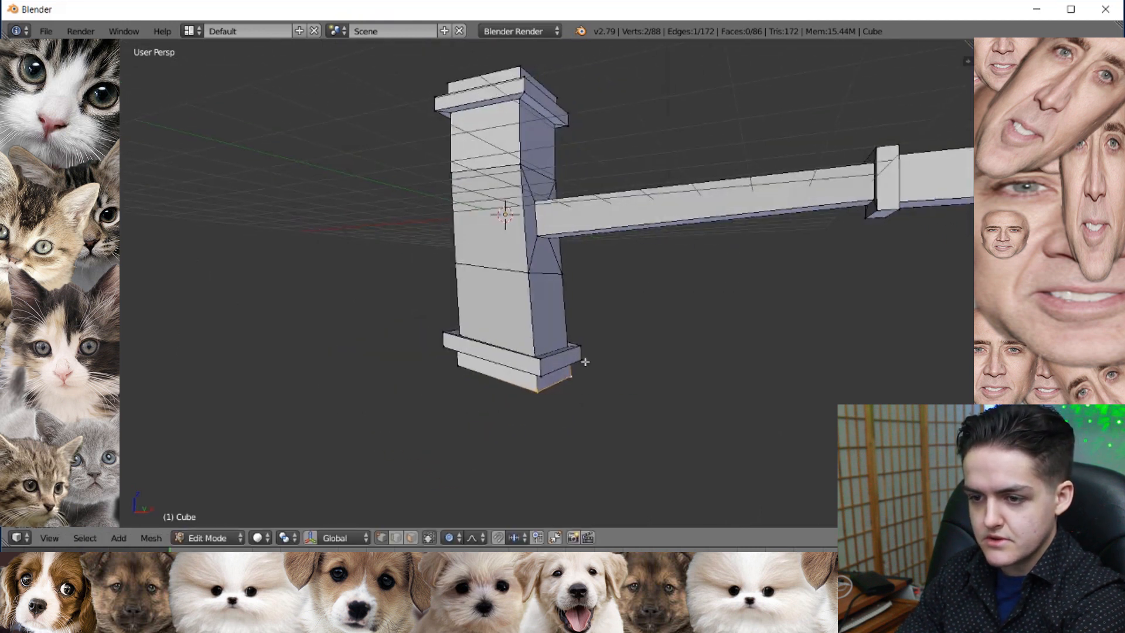
scroll(582, 359, up, 3)
right_click(537, 470)
key(g)
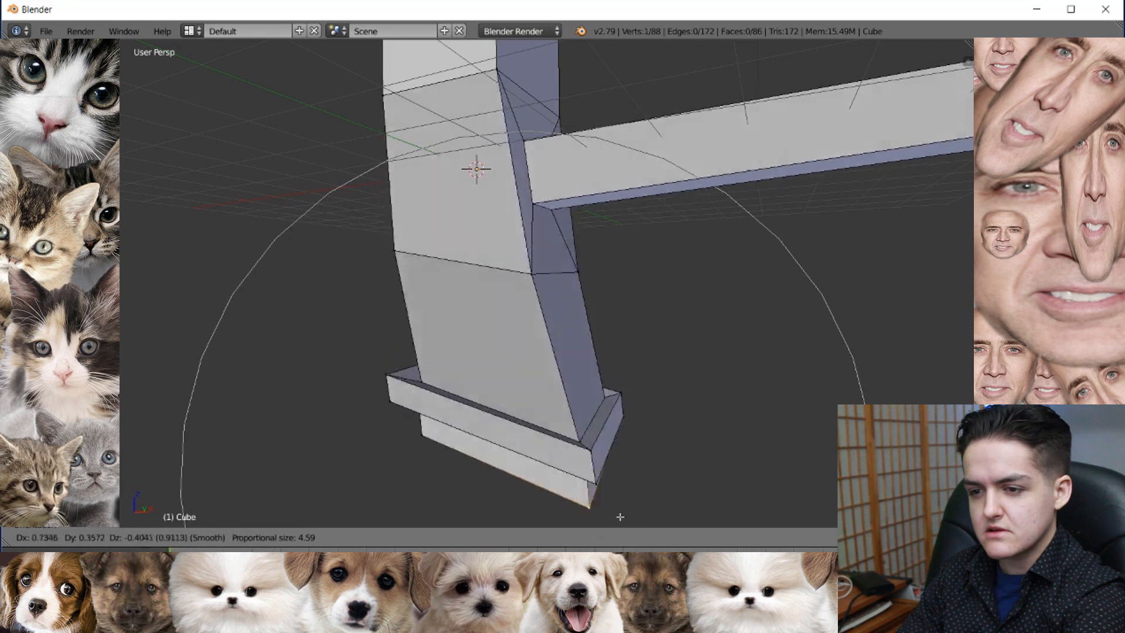
click(501, 491)
Step: View the head from its other side and pull a lower corner vertex sideways with proportional falloff
scroll(516, 439, down, 3)
middle_drag(534, 384, 610, 348)
scroll(510, 370, up, 3)
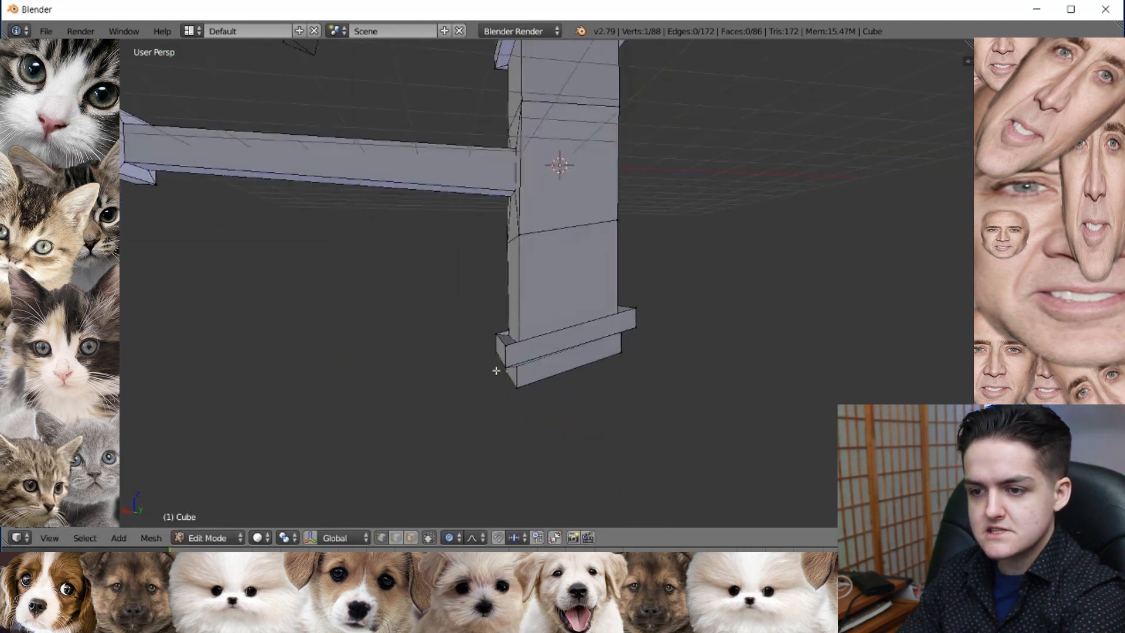
scroll(495, 373, down, 4)
scroll(504, 387, up, 4)
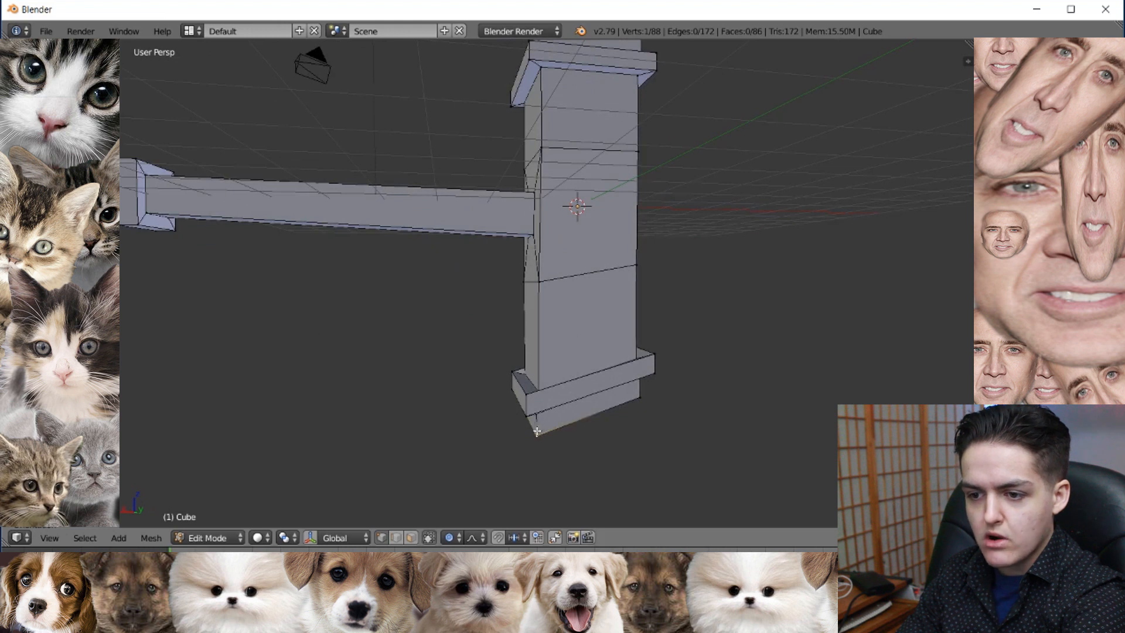
key(g)
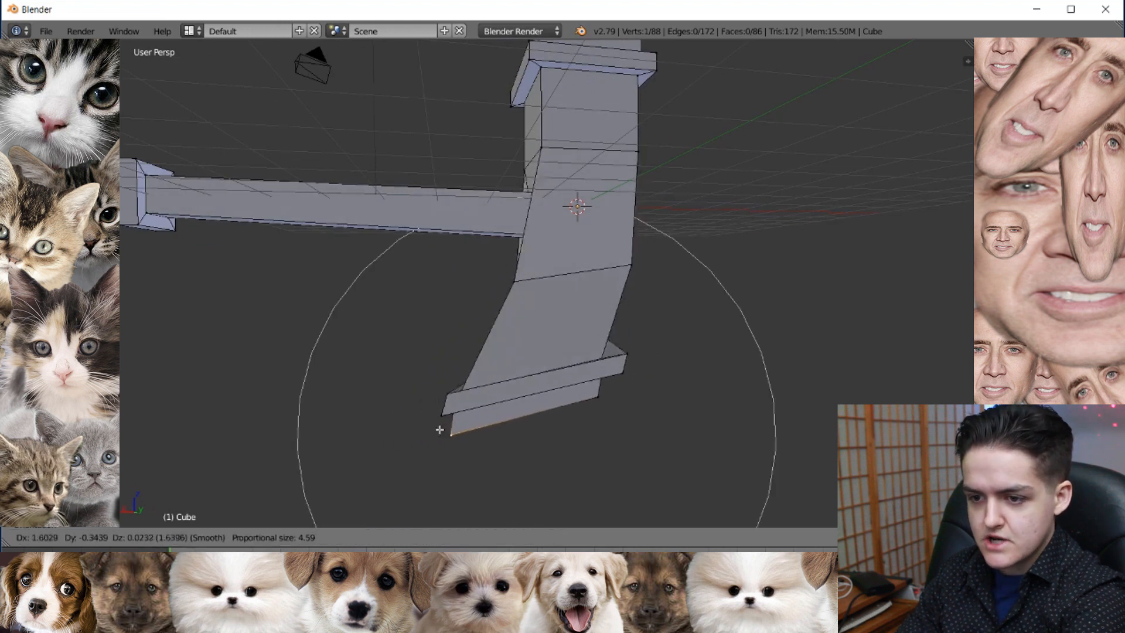
click(468, 417)
middle_drag(469, 417, 472, 417)
key(g)
key(Escape)
Step: Move corner vertices on the lower flange and end block outward to flare the head's lower end
middle_drag(504, 463, 621, 405)
key(g)
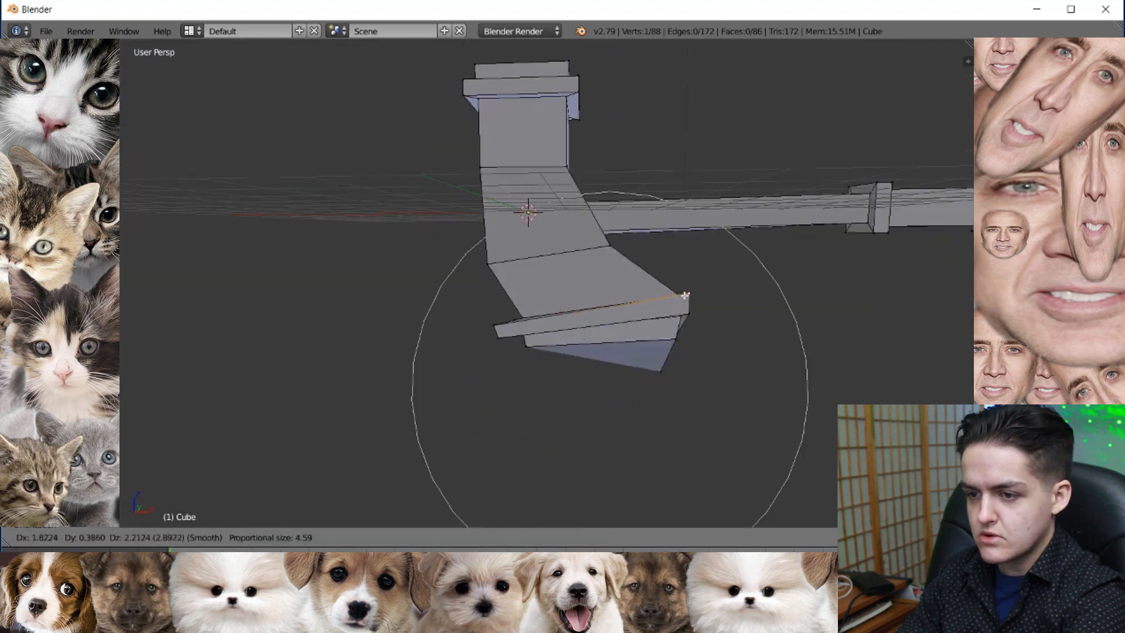
click(632, 432)
key(g)
click(661, 413)
key(g)
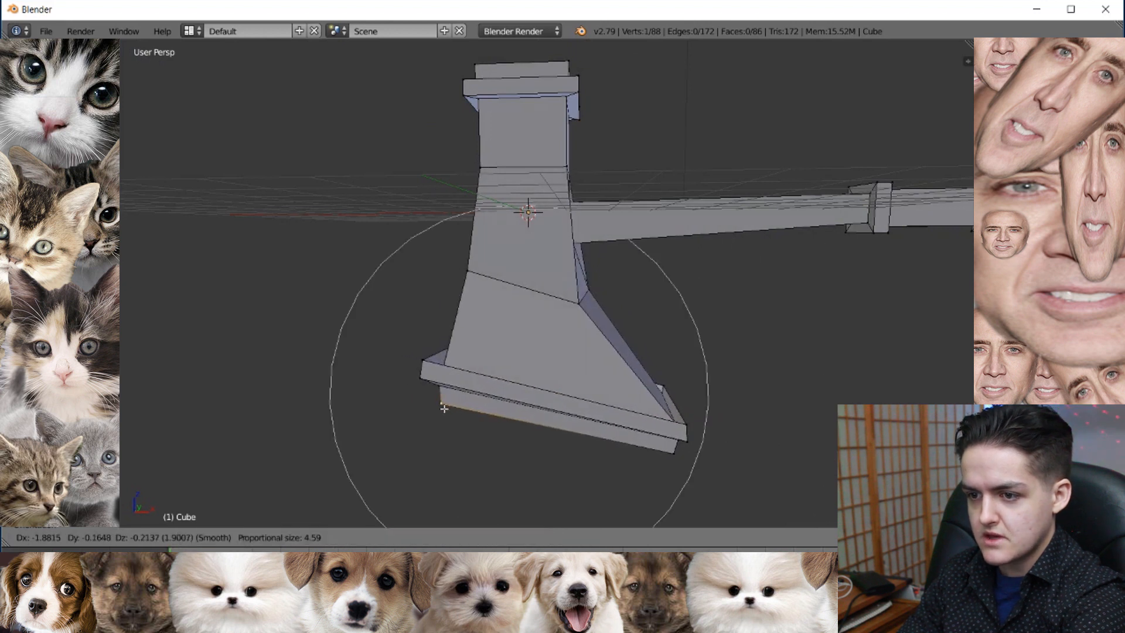
click(452, 409)
middle_drag(451, 410, 492, 311)
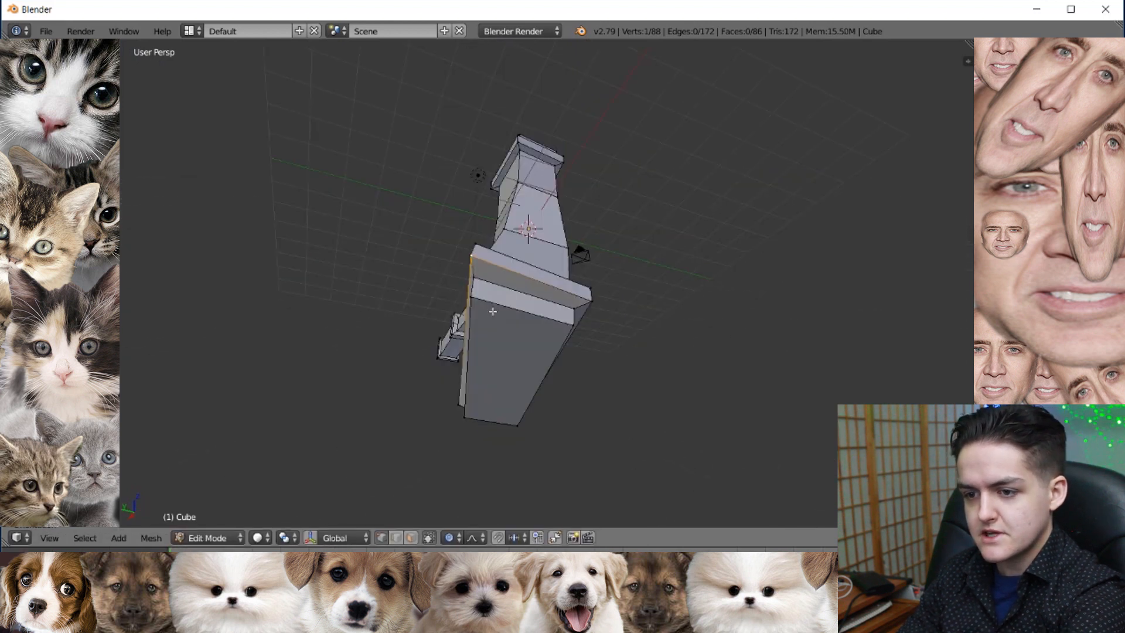
Step: Pull corner vertices on the opposite side of the lower end outward to widen the head's base
right_click(590, 305)
key(g)
click(648, 309)
middle_drag(648, 309, 656, 346)
right_click(616, 342)
key(g)
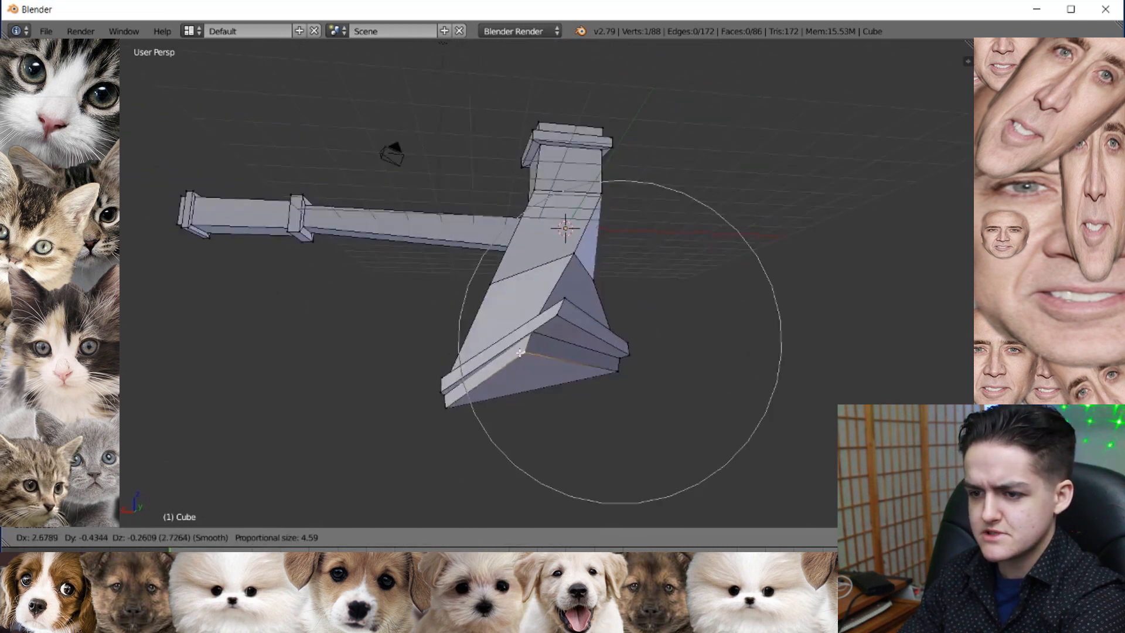
click(627, 382)
middle_drag(627, 382, 578, 378)
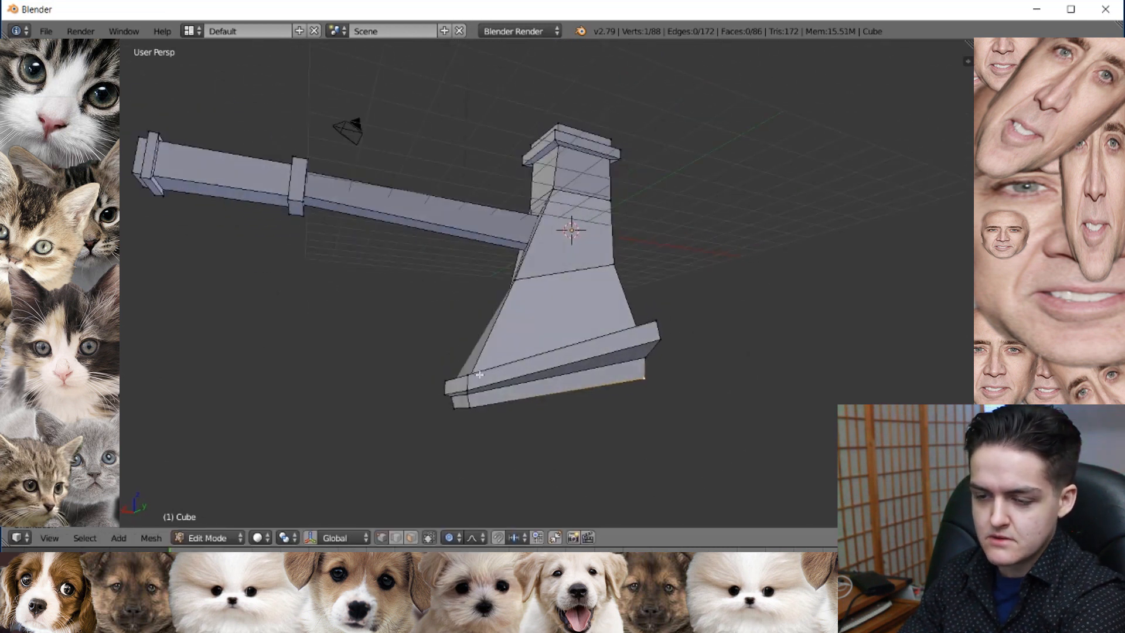
Step: Reposition a corner vertex of the lower flange and a vertex on the head's middle edge loop
right_click(469, 375)
key(g)
click(472, 410)
middle_drag(436, 378, 639, 387)
right_click(579, 324)
key(g)
click(571, 285)
Step: Enlarge the proportional size to 11.92 and move a mid-head vertex about 3.2 units away from the handle's grip
key(g)
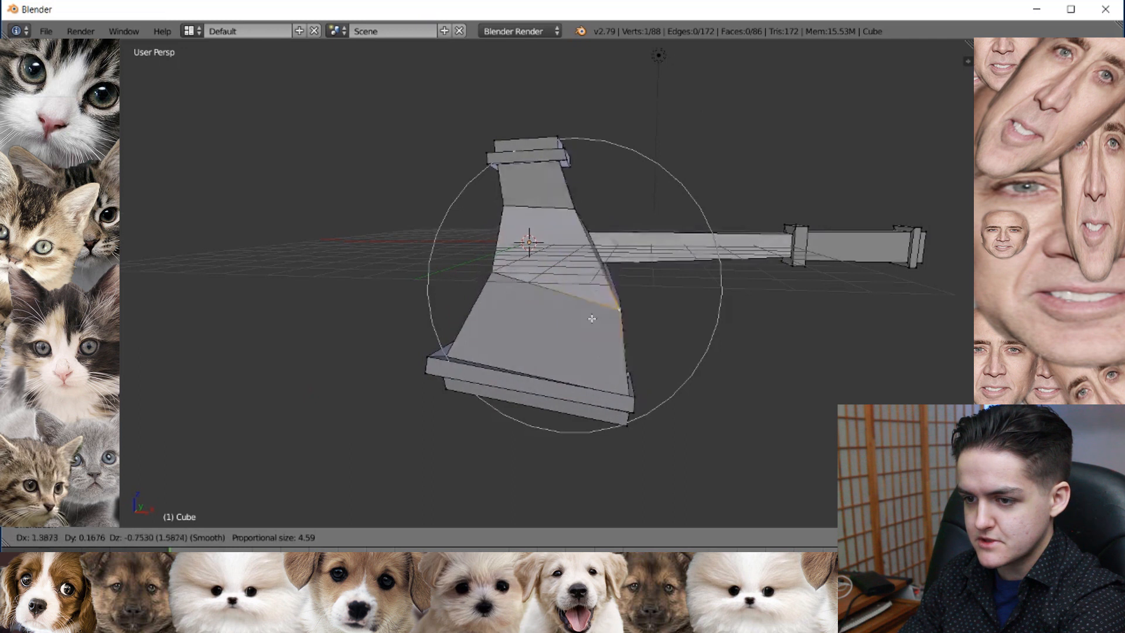
scroll(554, 294, down, 3)
scroll(552, 295, down, 10)
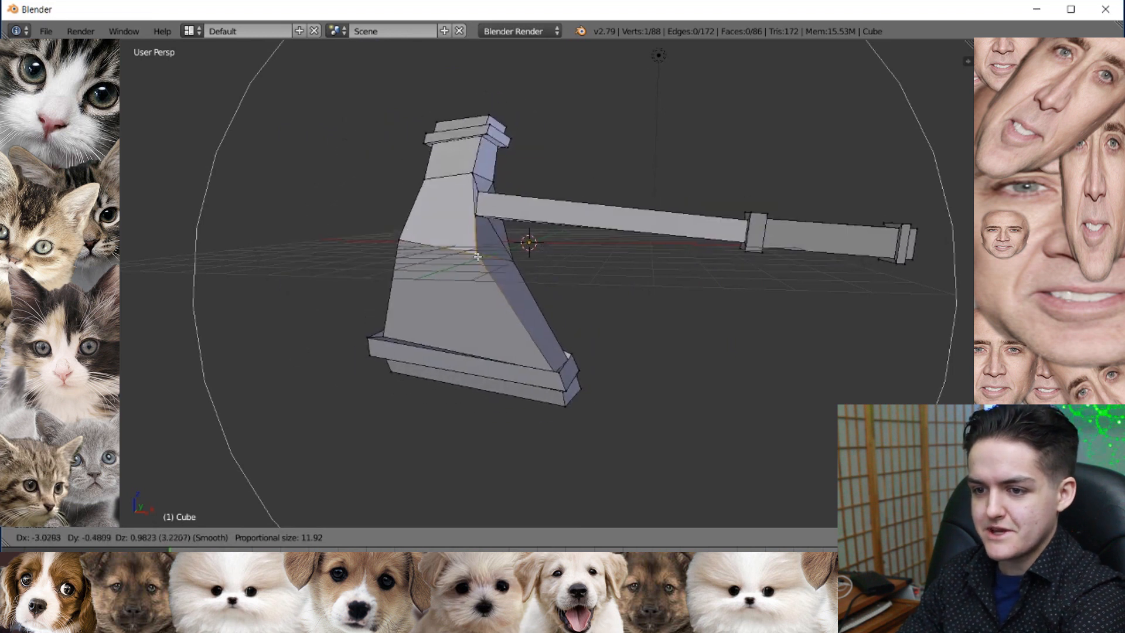
click(479, 253)
Step: Move vertices on the head's middle edge loop with proportional size 11.92 to bend the head and handle
middle_drag(449, 263, 531, 260)
key(g)
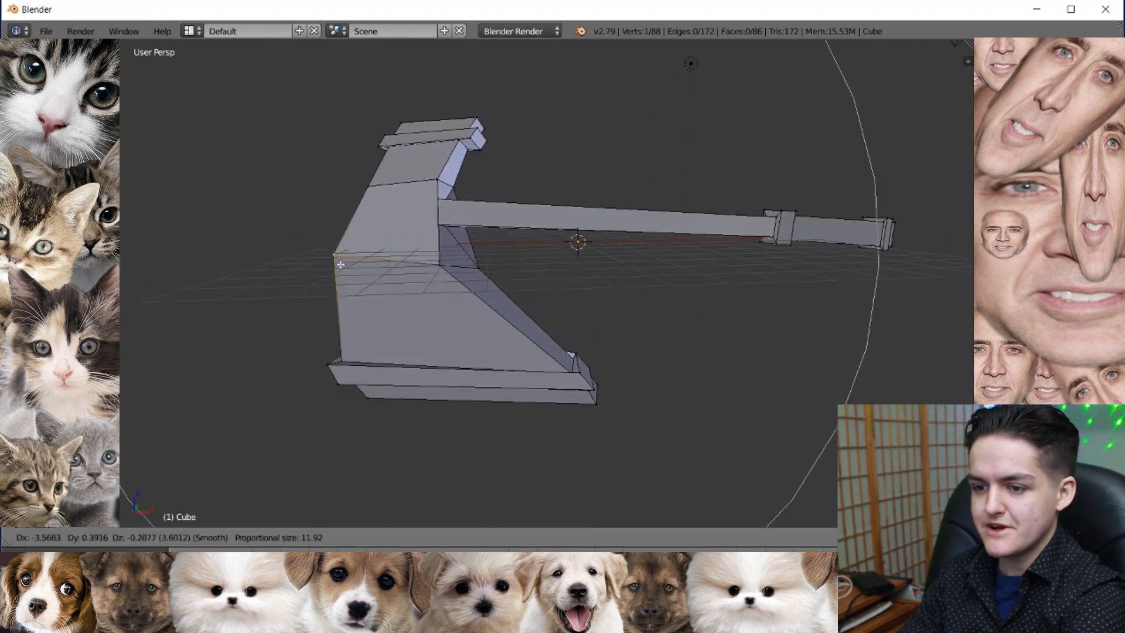
click(366, 211)
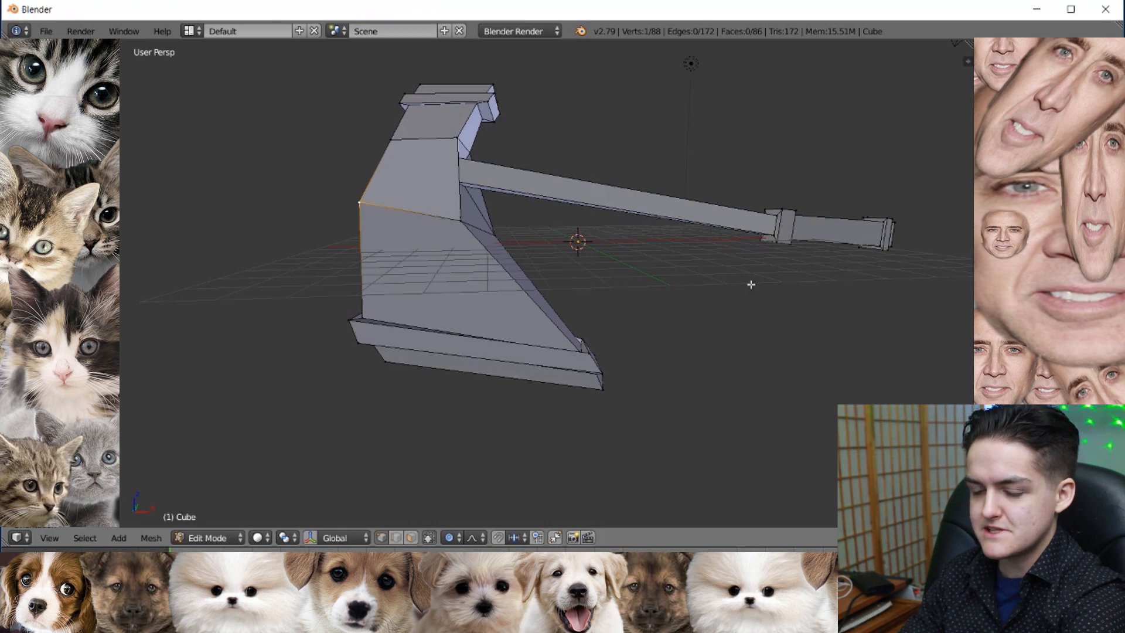
key(g)
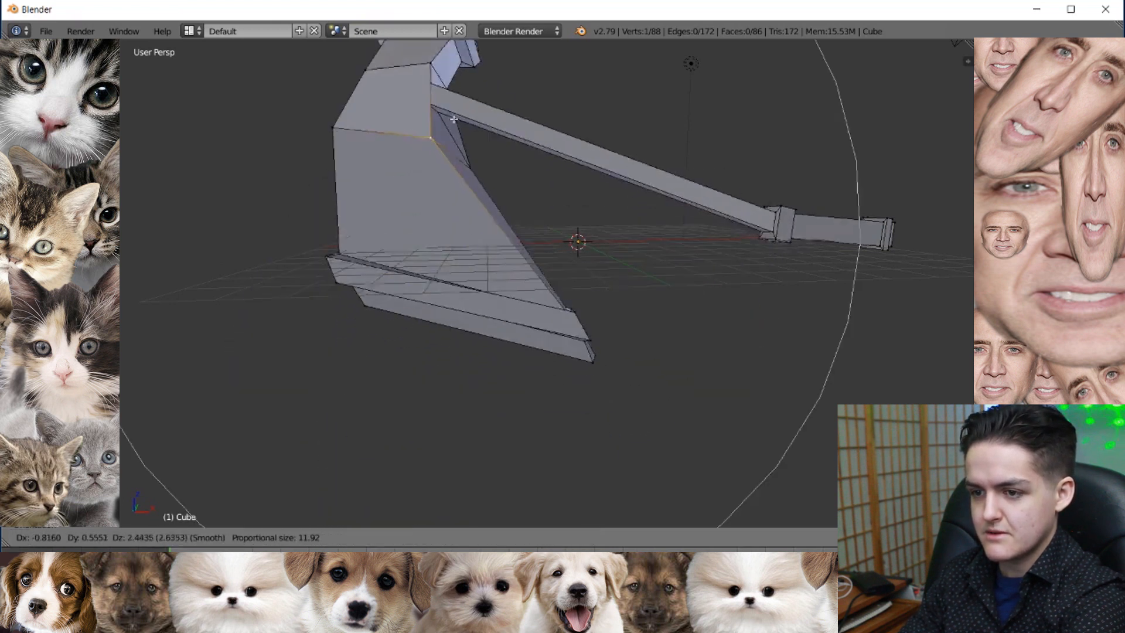
click(410, 158)
Step: Pull the lower flange's outer corner vertex about 2.6 units down and outward, and return to Object Mode
right_click(325, 282)
key(g)
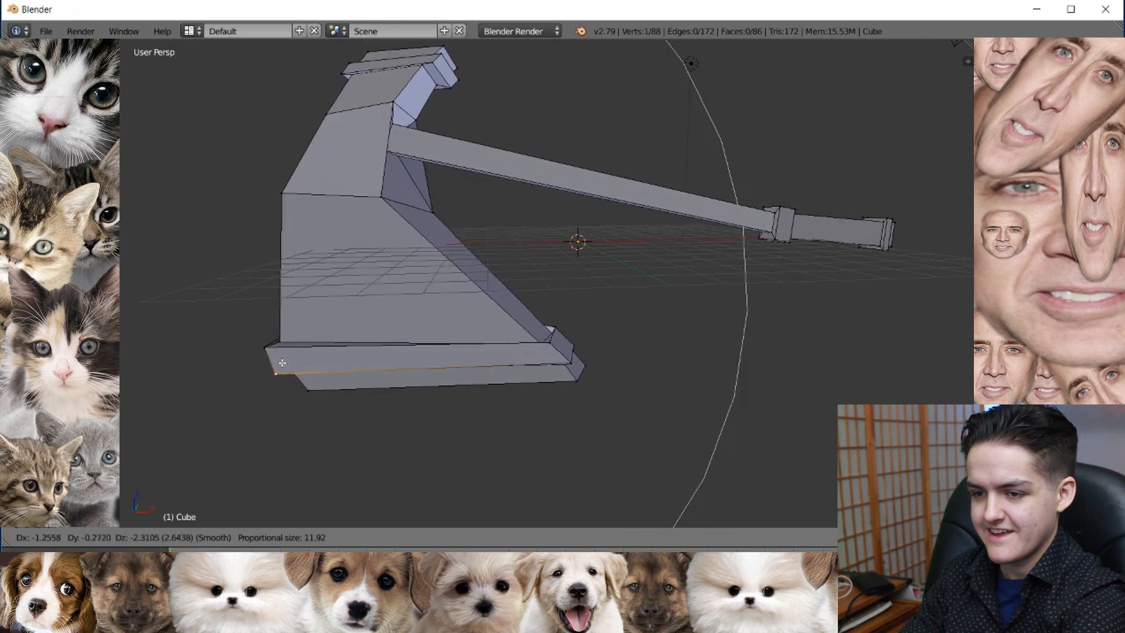
click(279, 360)
scroll(447, 267, down, 4)
key(Tab)
middle_drag(447, 266, 540, 439)
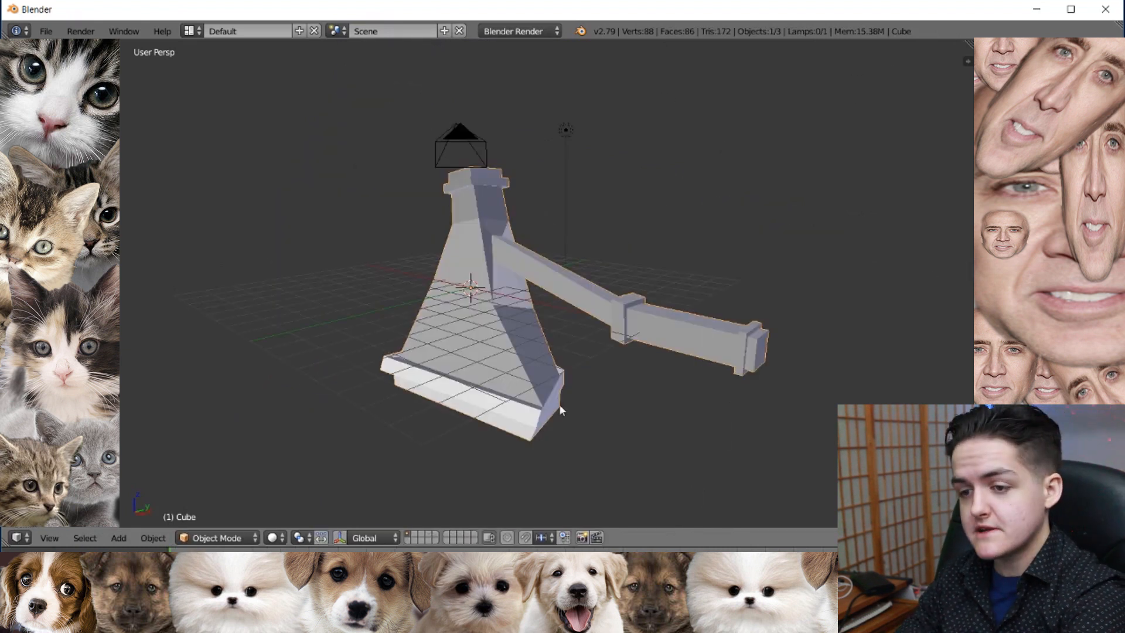
Step: Switch the render engine to Cycles Render
middle_drag(553, 346, 591, 352)
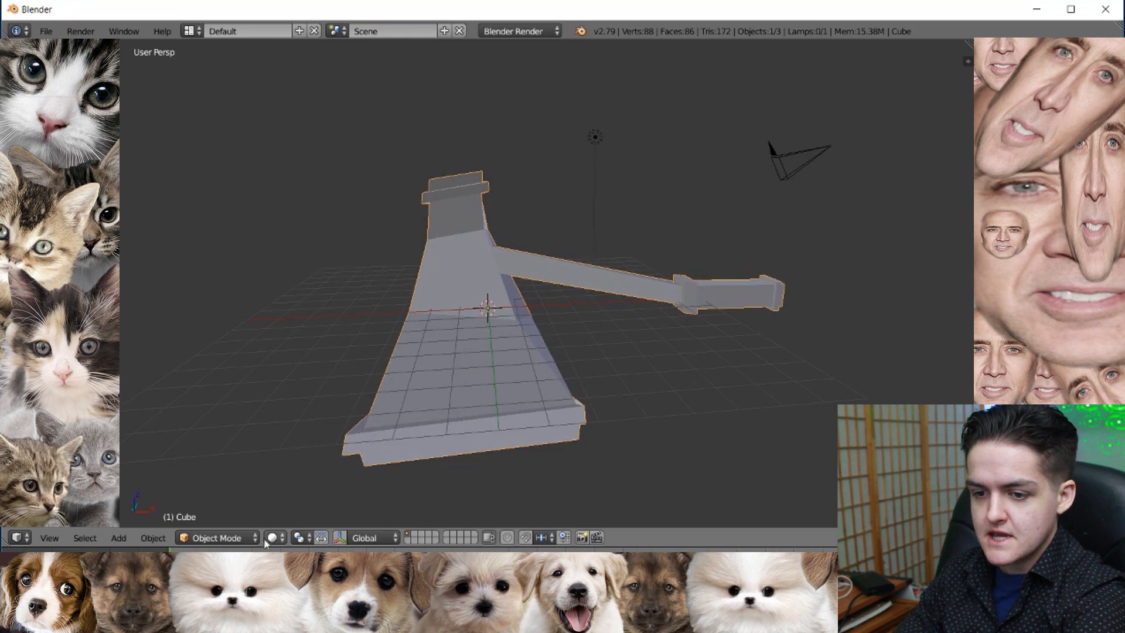
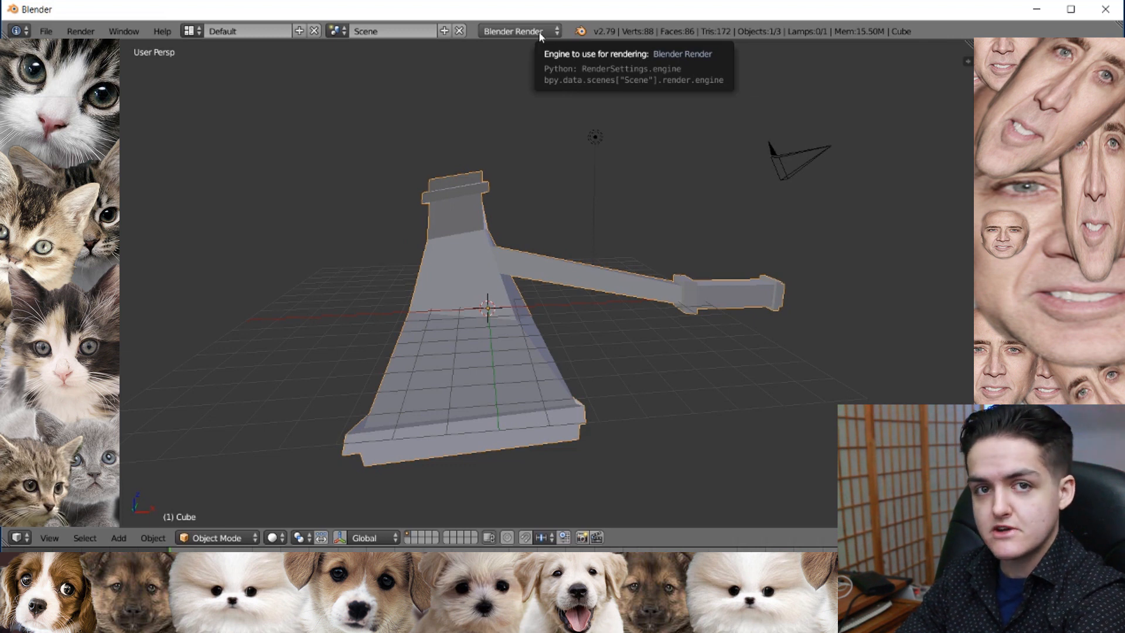
click(539, 31)
click(516, 78)
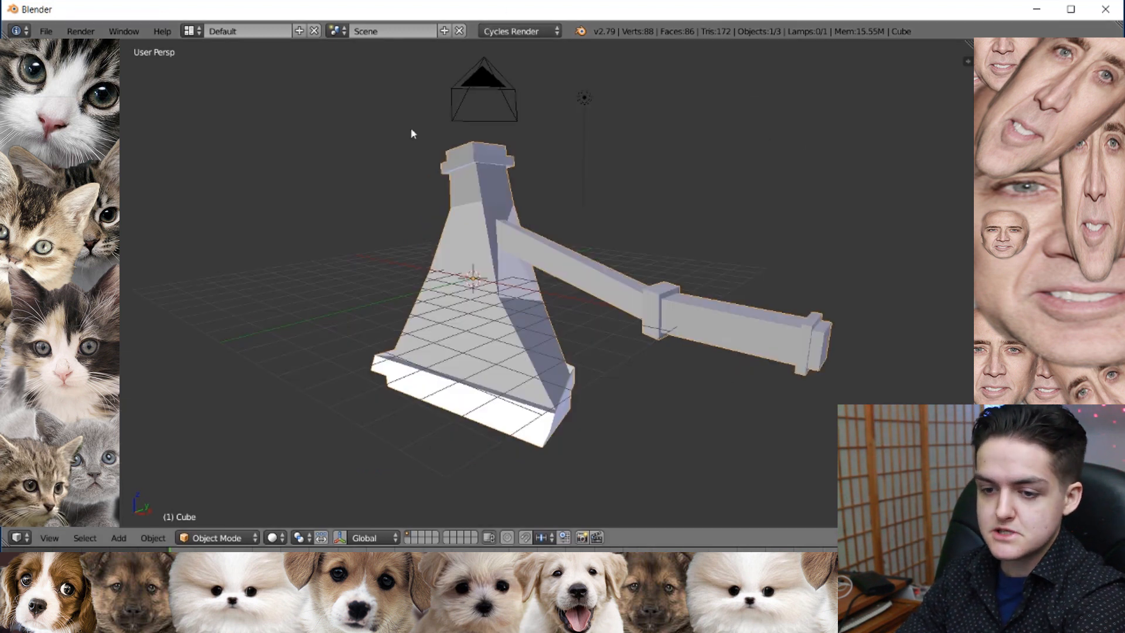
Step: Inspect the hammer in Wireframe viewport shading and return to Solid shading
middle_drag(356, 434, 359, 349)
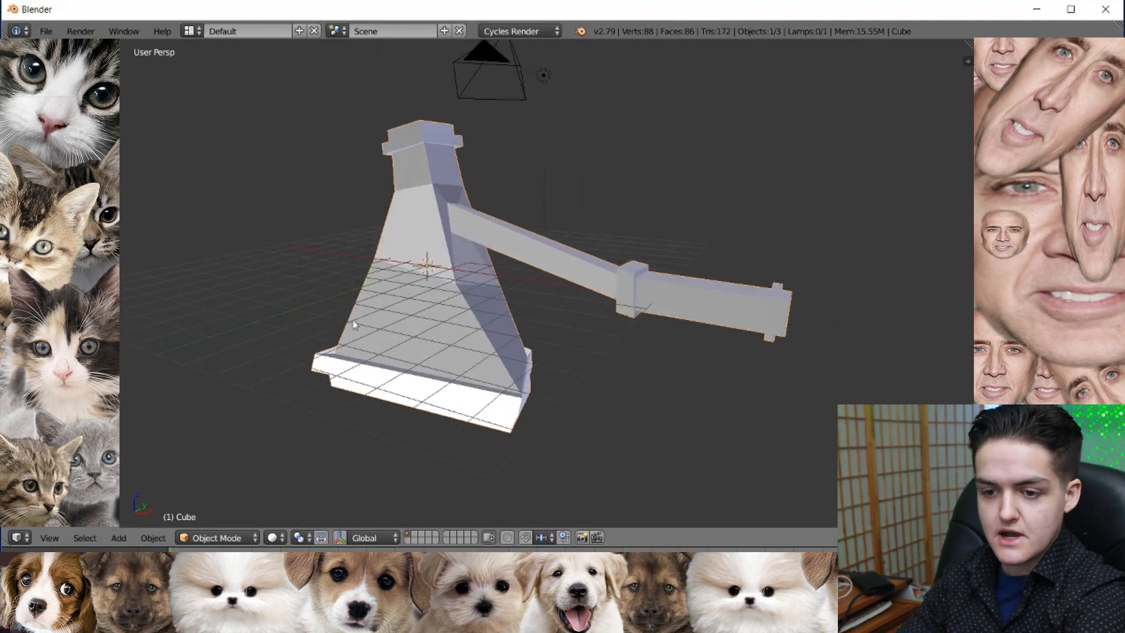
middle_drag(348, 320, 356, 359)
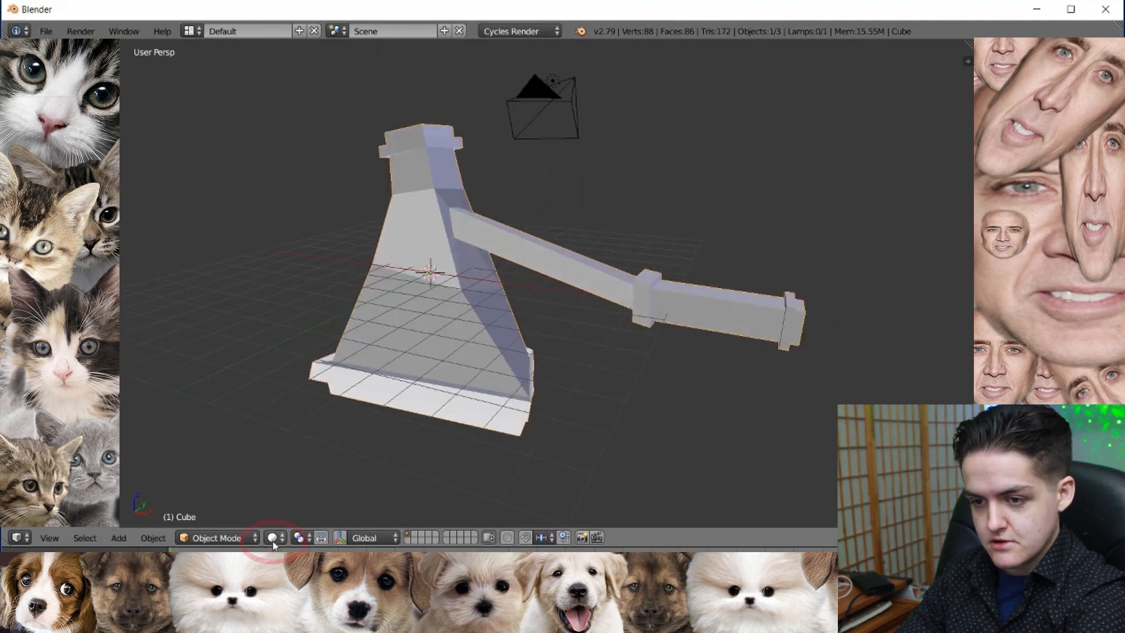
middle_drag(610, 235, 670, 249)
middle_drag(687, 374, 692, 301)
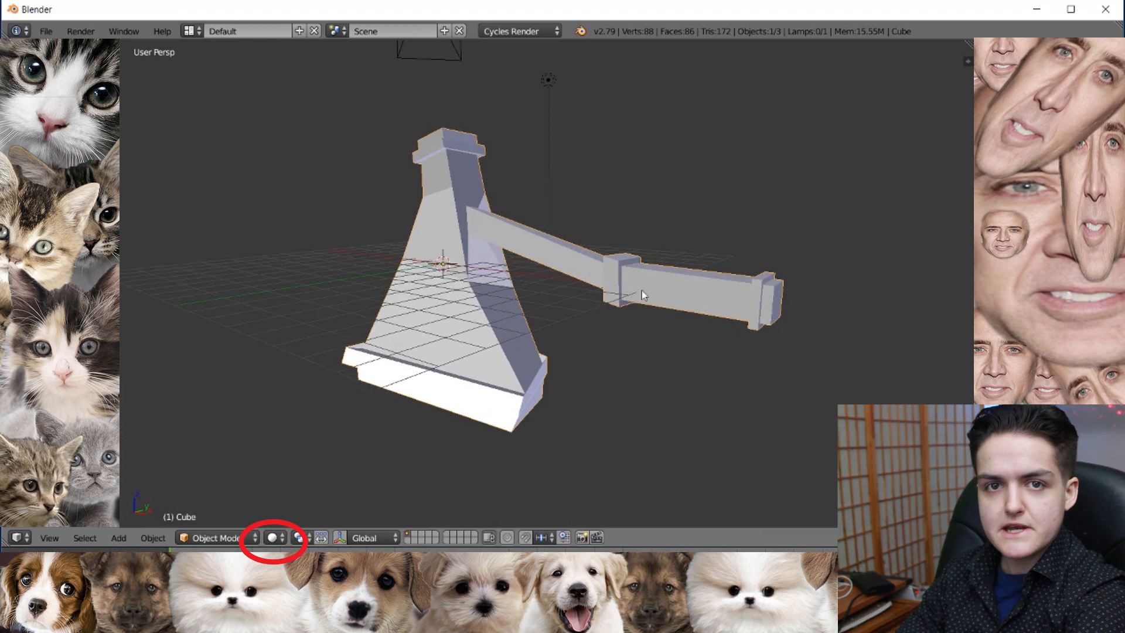
click(270, 540)
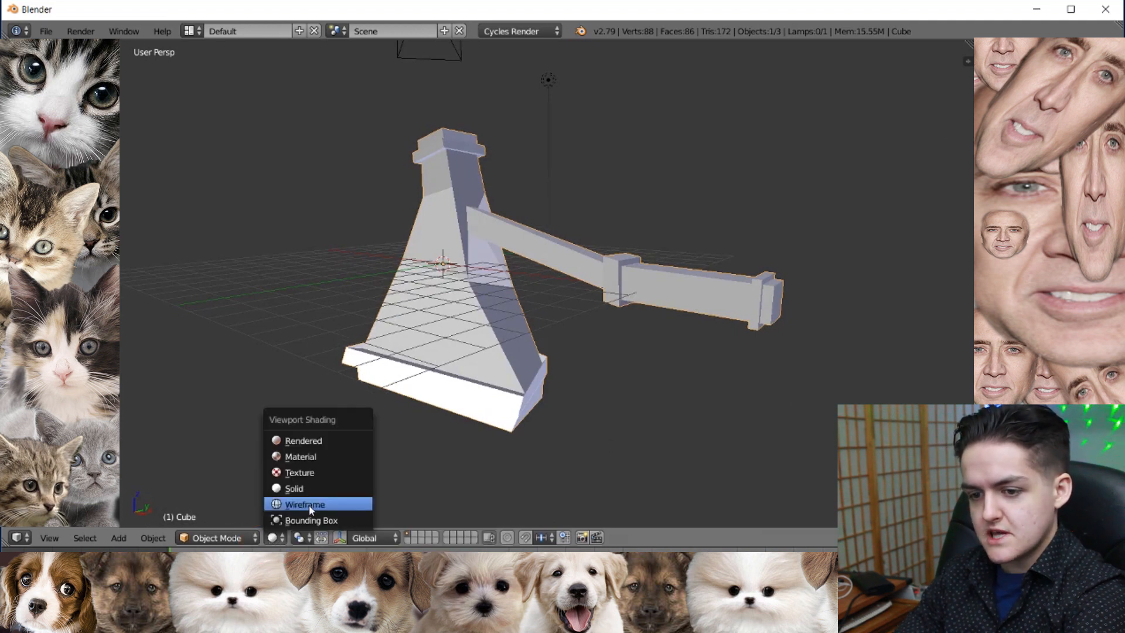
click(308, 505)
mouse_move(627, 340)
middle_down()
mouse_move(527, 289)
mouse_move(640, 281)
mouse_move(610, 209)
mouse_move(496, 232)
mouse_move(470, 261)
mouse_move(490, 254)
mouse_move(462, 267)
mouse_move(509, 280)
mouse_move(468, 256)
mouse_move(627, 230)
mouse_move(483, 343)
mouse_move(540, 302)
mouse_move(516, 305)
middle_up()
click(273, 537)
click(298, 487)
Step: View the hammer in Texture viewport shading and in Material shading
click(273, 537)
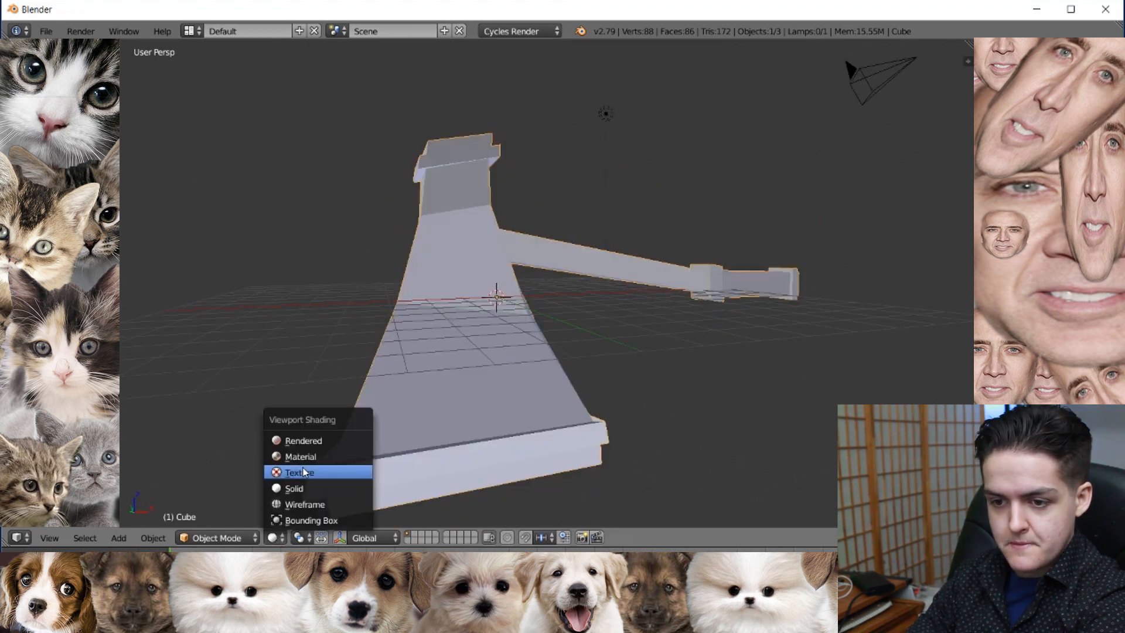
click(304, 474)
mouse_move(866, 319)
middle_down()
mouse_move(813, 332)
mouse_move(843, 318)
middle_up()
click(274, 538)
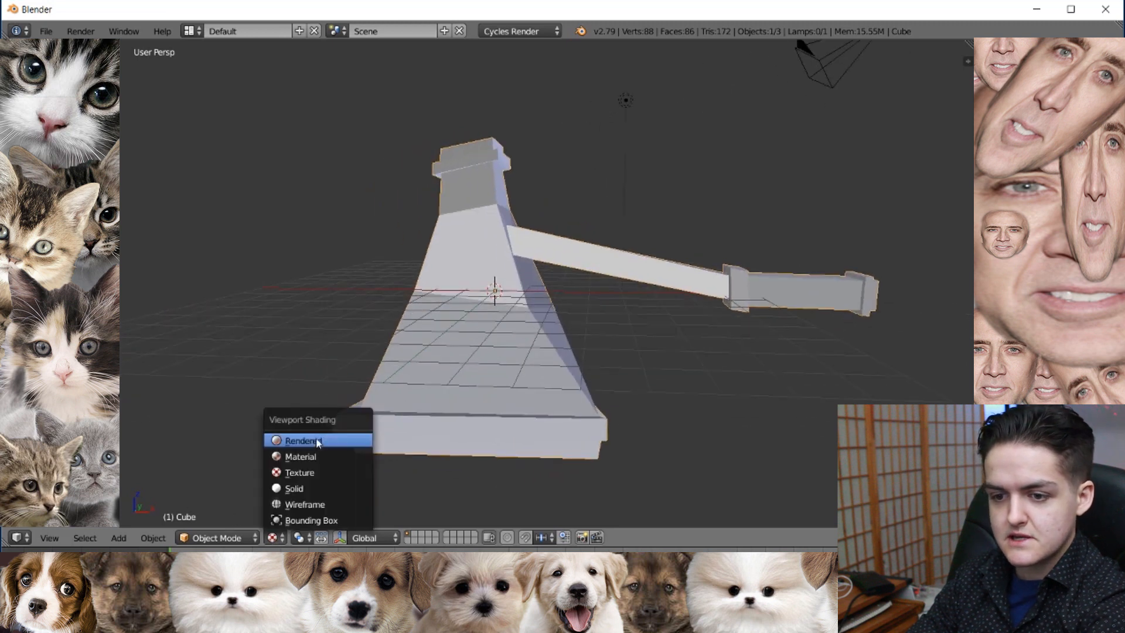
click(312, 457)
mouse_move(663, 367)
middle_down()
mouse_move(564, 338)
mouse_move(418, 466)
middle_up()
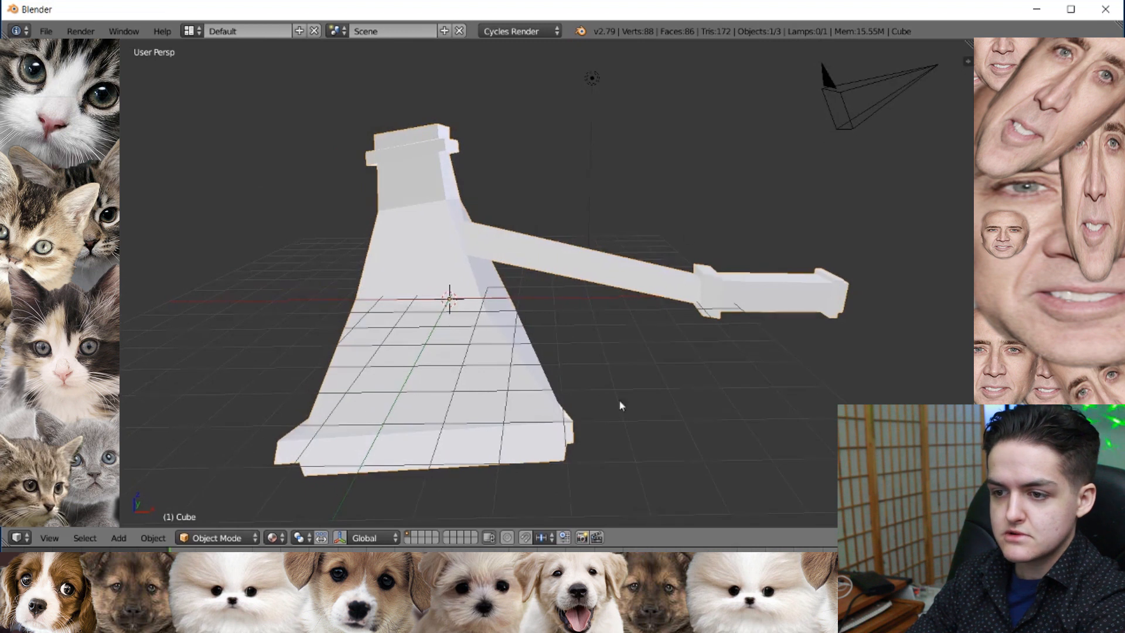
Step: Preview the hammer in Rendered viewport shading from several angles and return to Solid shading
click(280, 539)
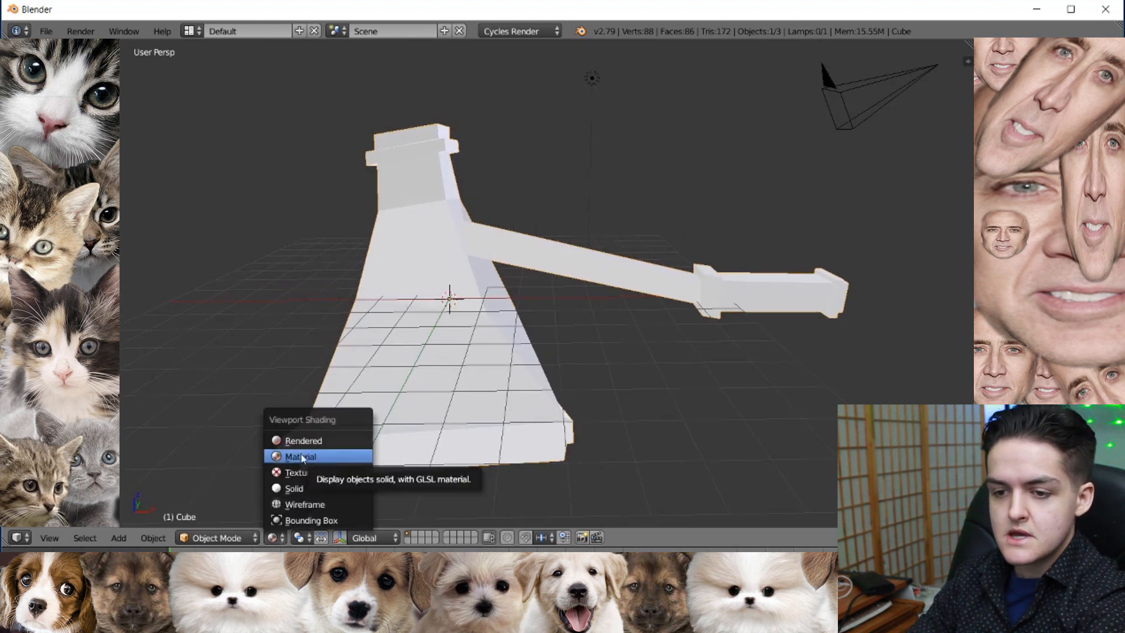
click(316, 442)
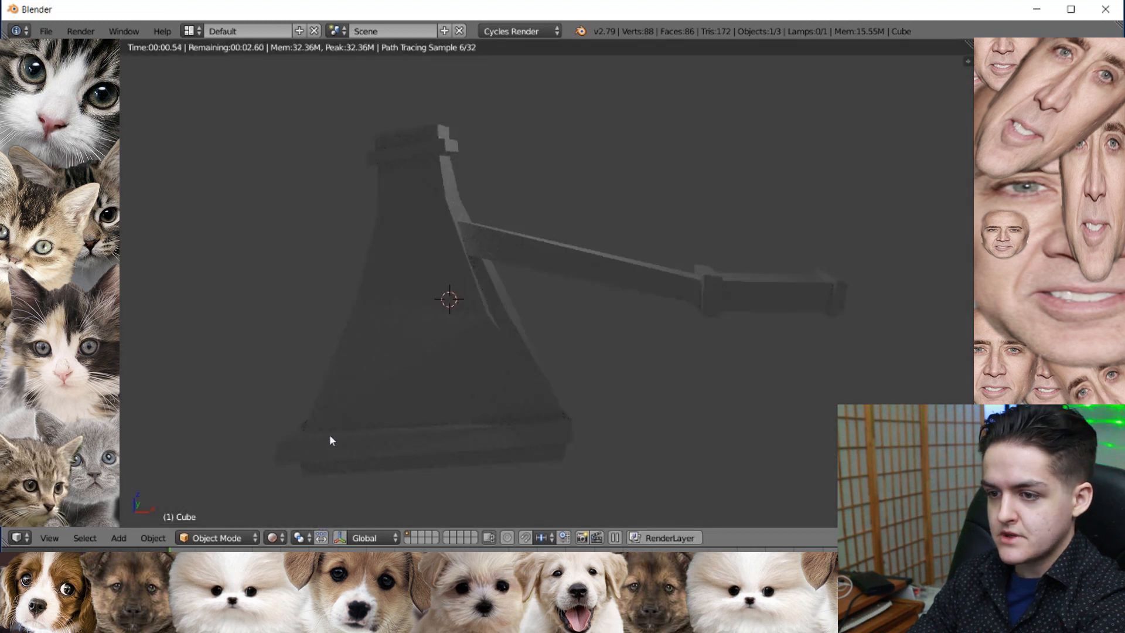
middle_drag(500, 327, 471, 325)
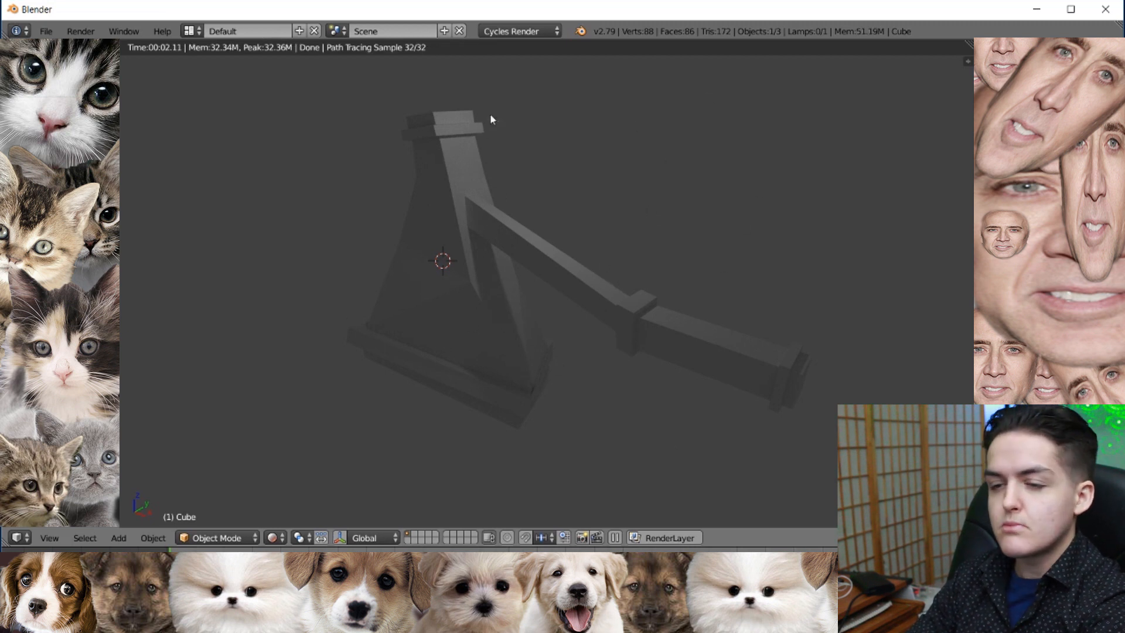
middle_drag(658, 371, 595, 244)
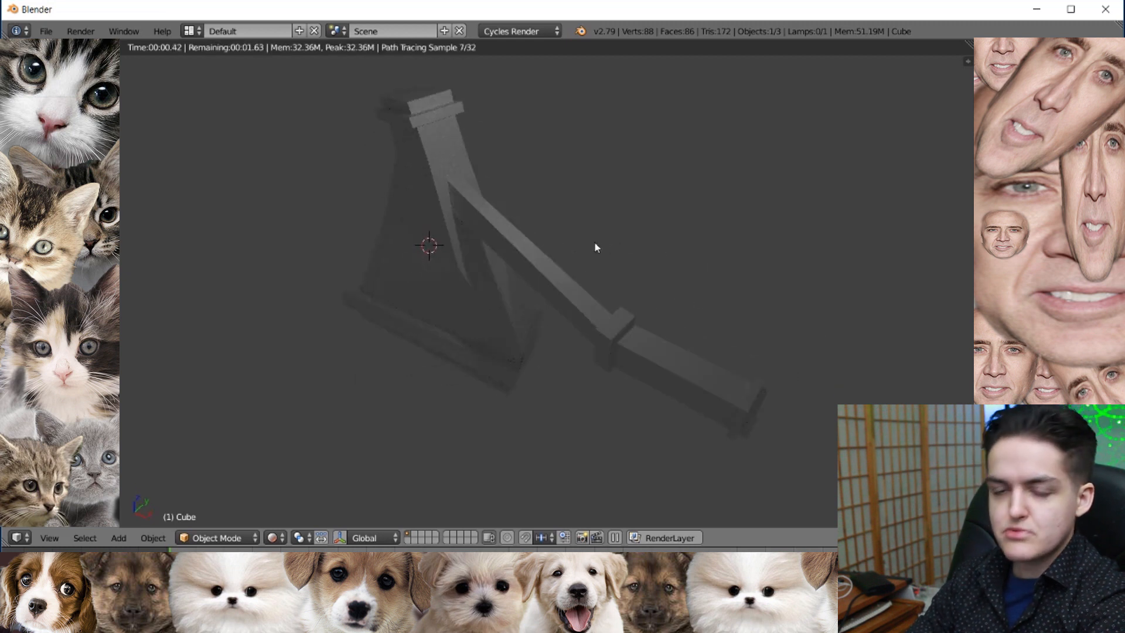
click(272, 538)
click(296, 490)
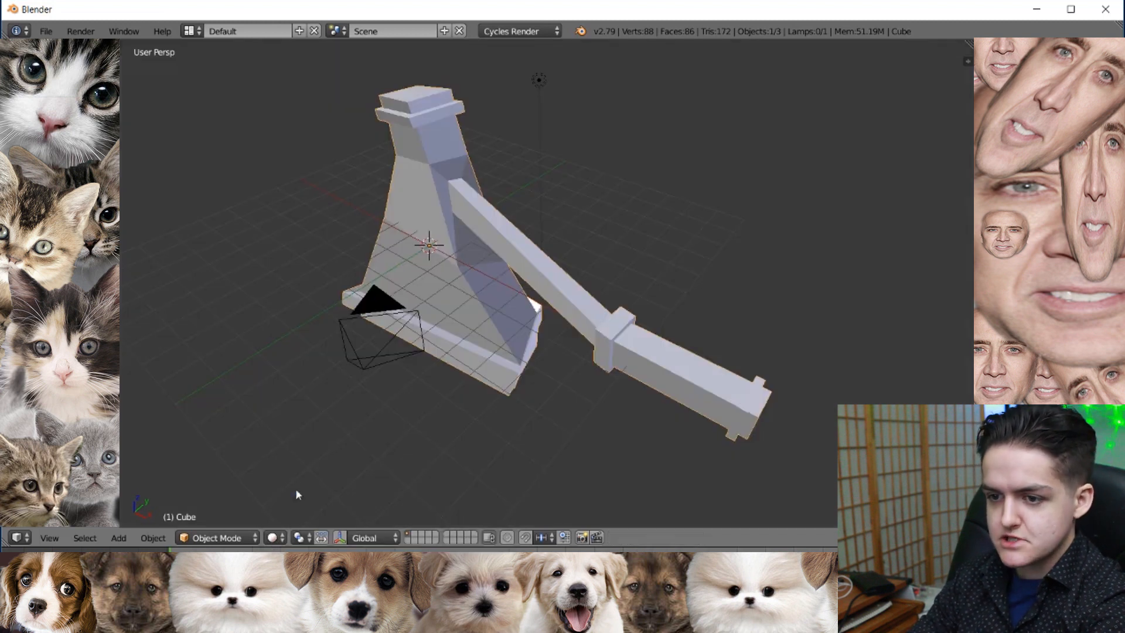
Step: Add a plane and move it about 5.5 units down along the Z axis to the base of the hammer
middle_drag(410, 356, 526, 332)
scroll(474, 316, down, 3)
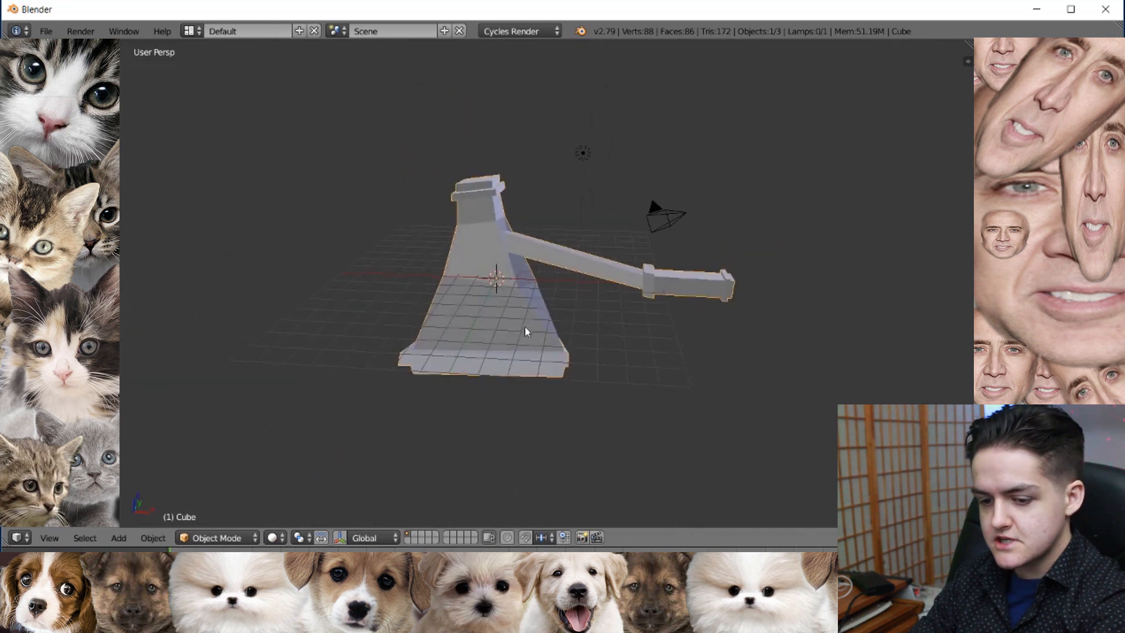
key(shift+a)
mouse_move(481, 335)
click(529, 331)
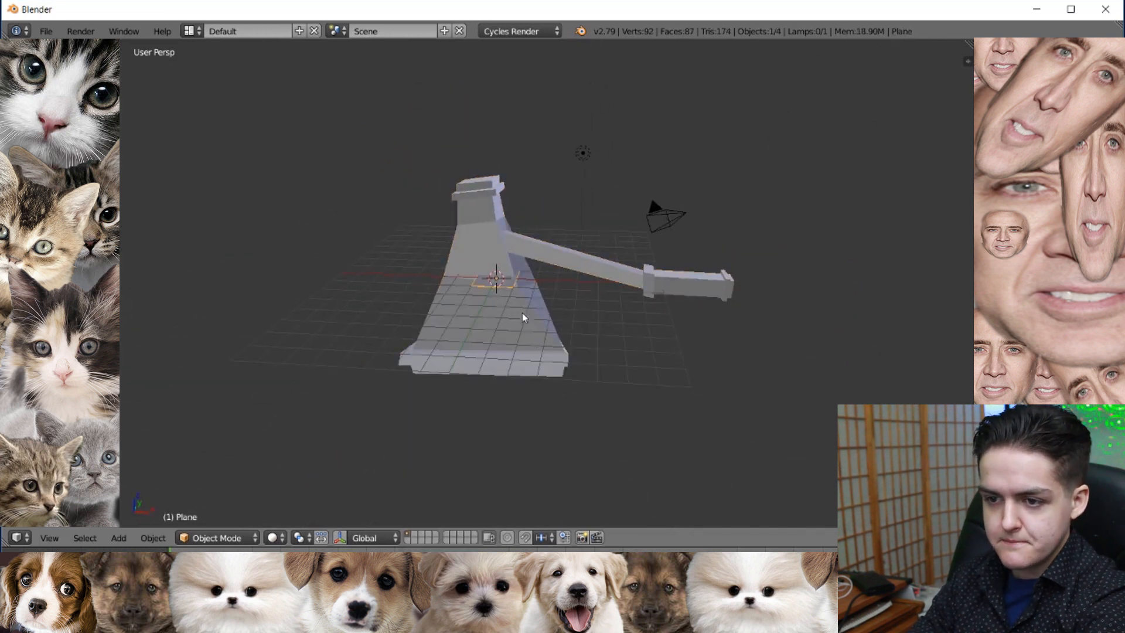
scroll(519, 327, up, 4)
scroll(486, 281, down, 4)
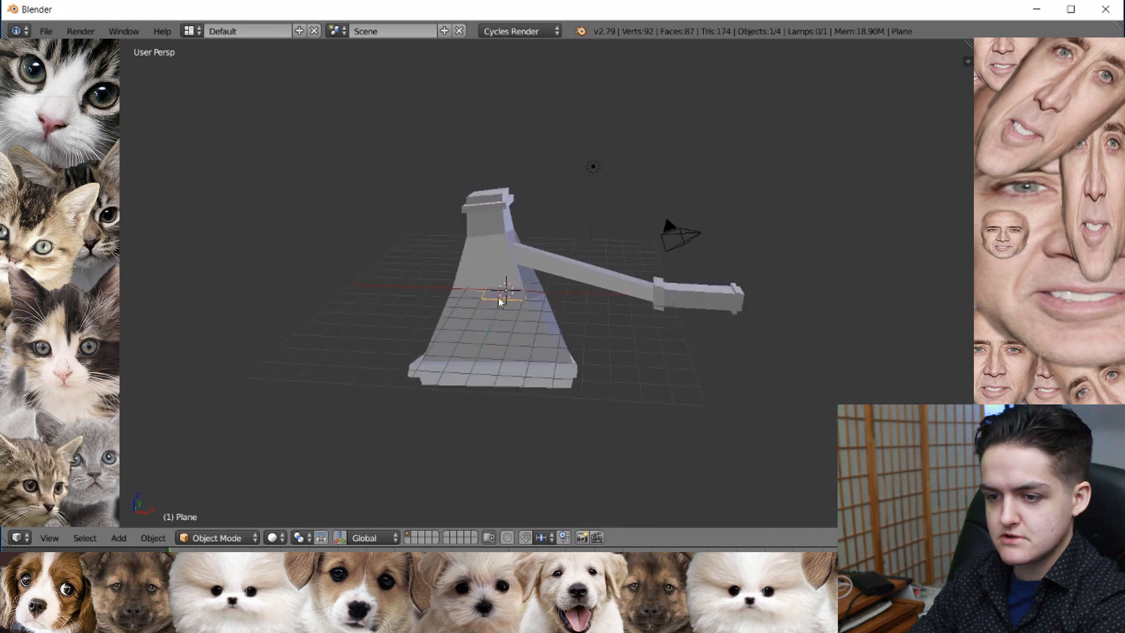
key(g)
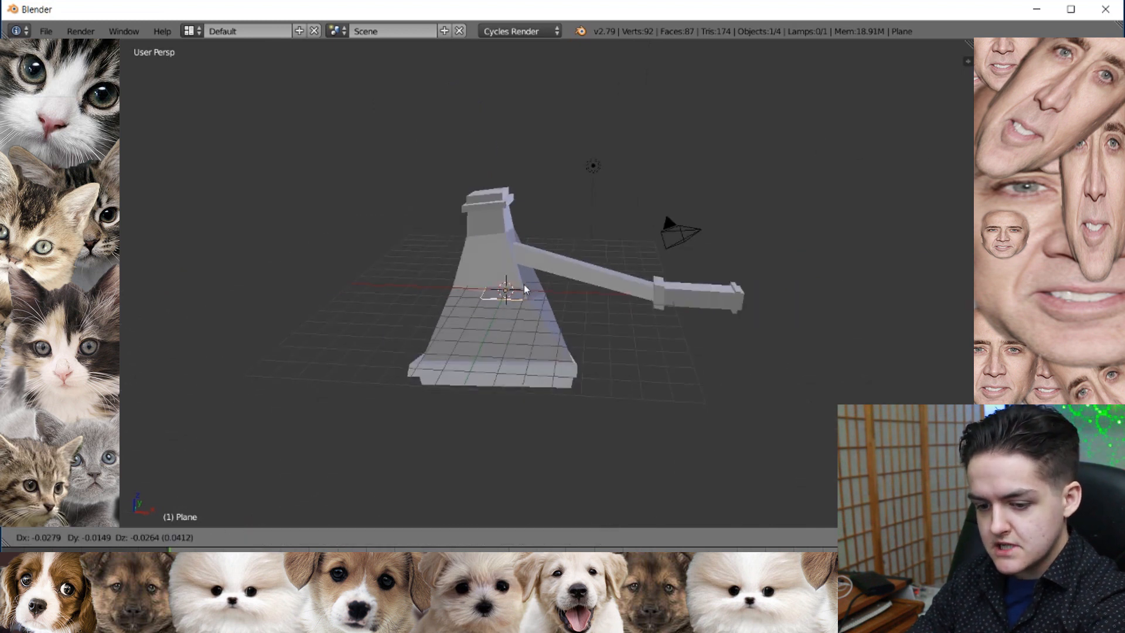
key(z)
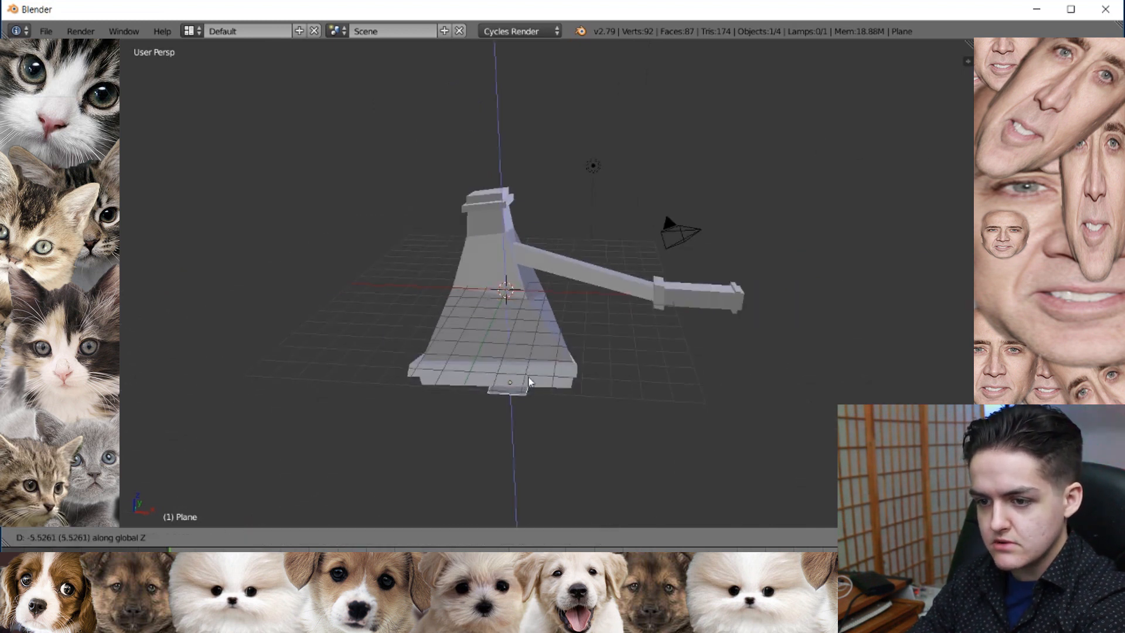
click(527, 384)
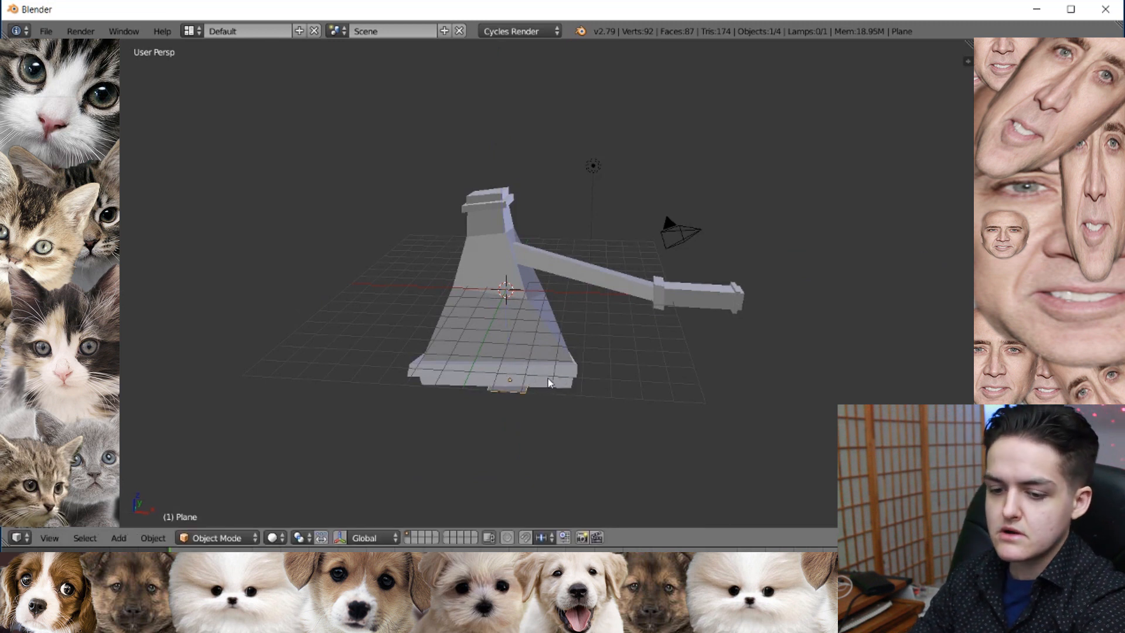
Step: Scale the plane up repeatedly, ending with a factor of about 1.9, to form a large floor extending well beyond the hammer
key(s)
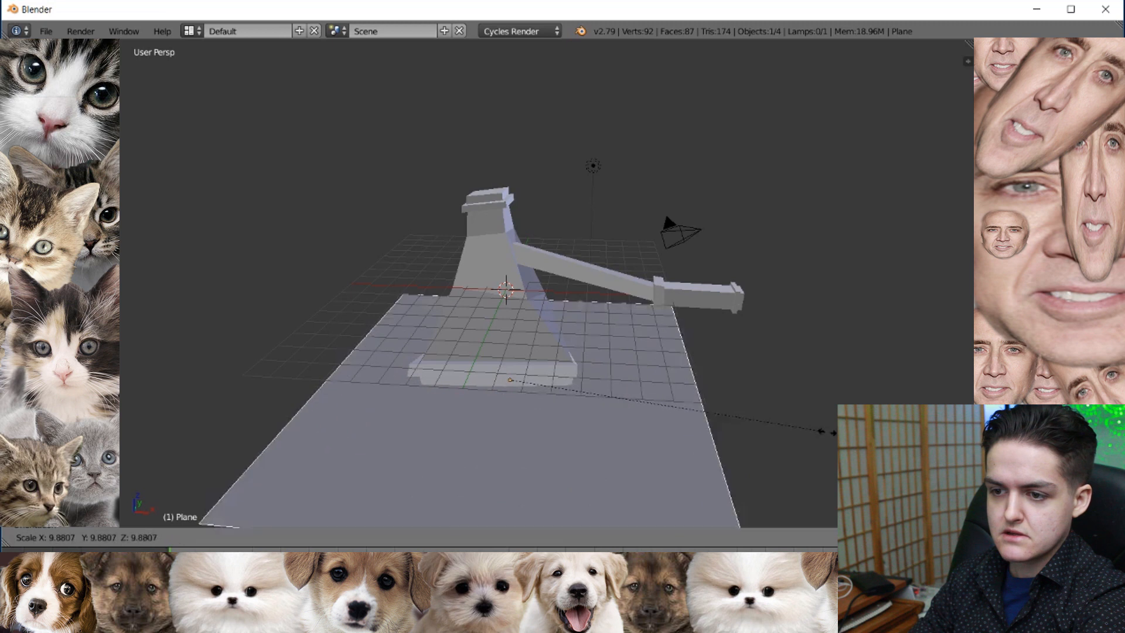
click(217, 474)
scroll(347, 378, down, 2)
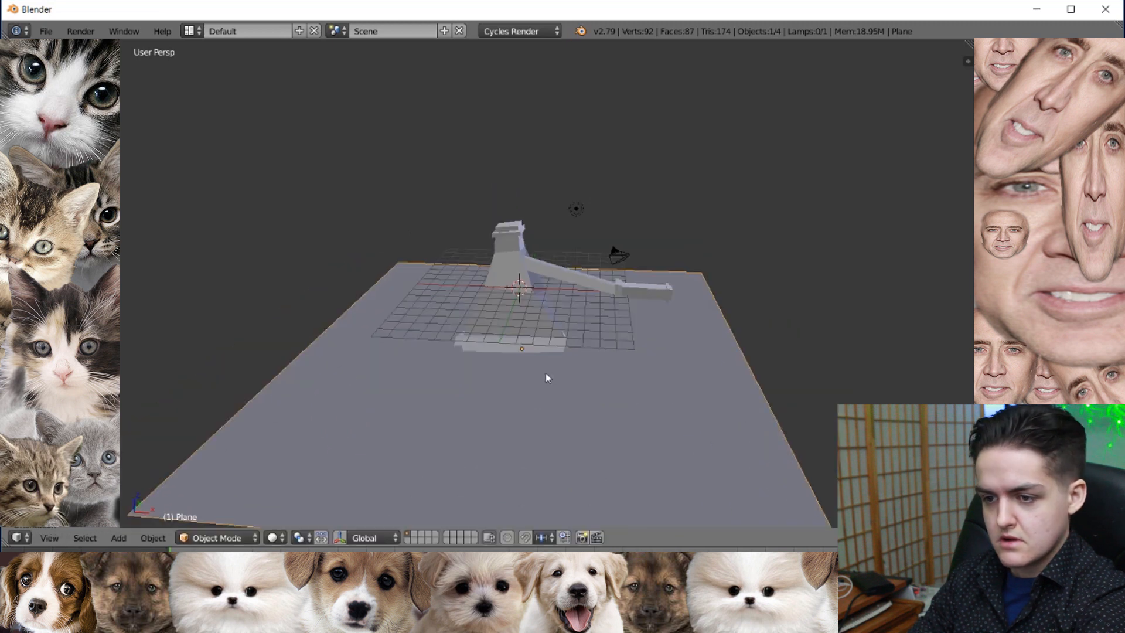
key(s)
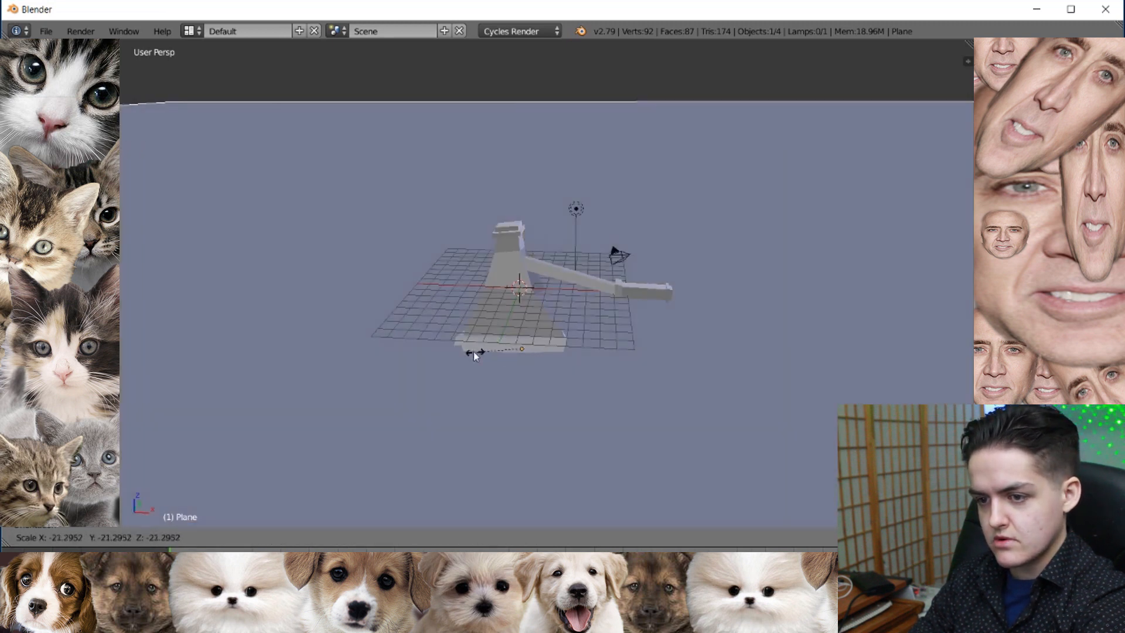
click(560, 363)
key(s)
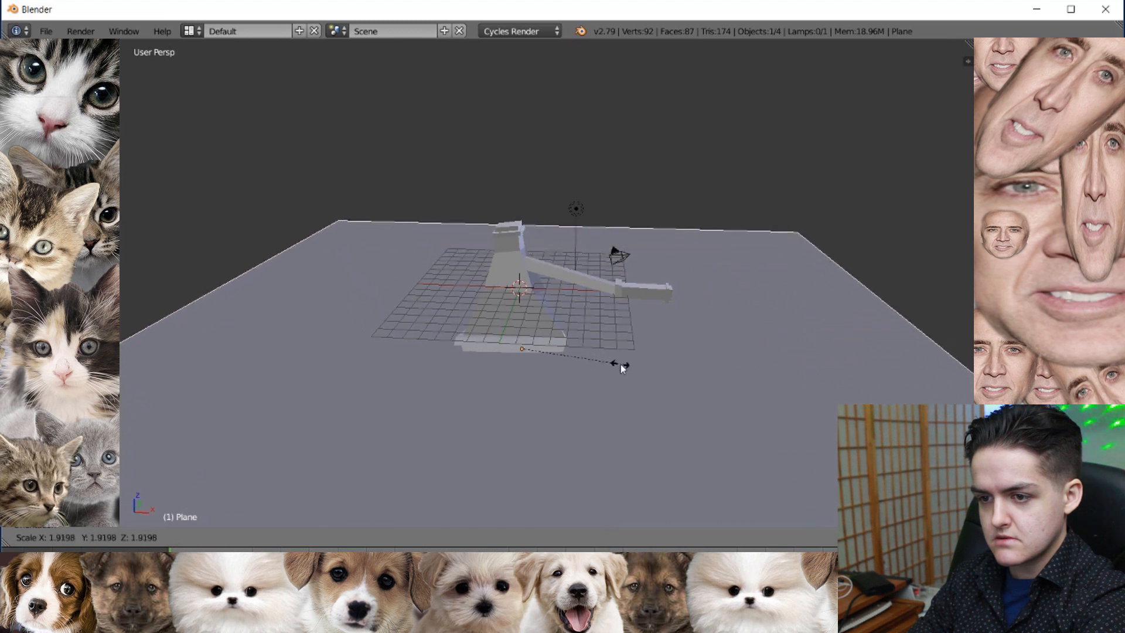
click(618, 366)
mouse_move(610, 385)
middle_down()
mouse_move(595, 369)
mouse_move(607, 397)
mouse_move(515, 402)
mouse_move(552, 375)
mouse_move(543, 389)
mouse_move(611, 371)
mouse_move(584, 393)
mouse_move(600, 399)
middle_up()
scroll(516, 395, down, 3)
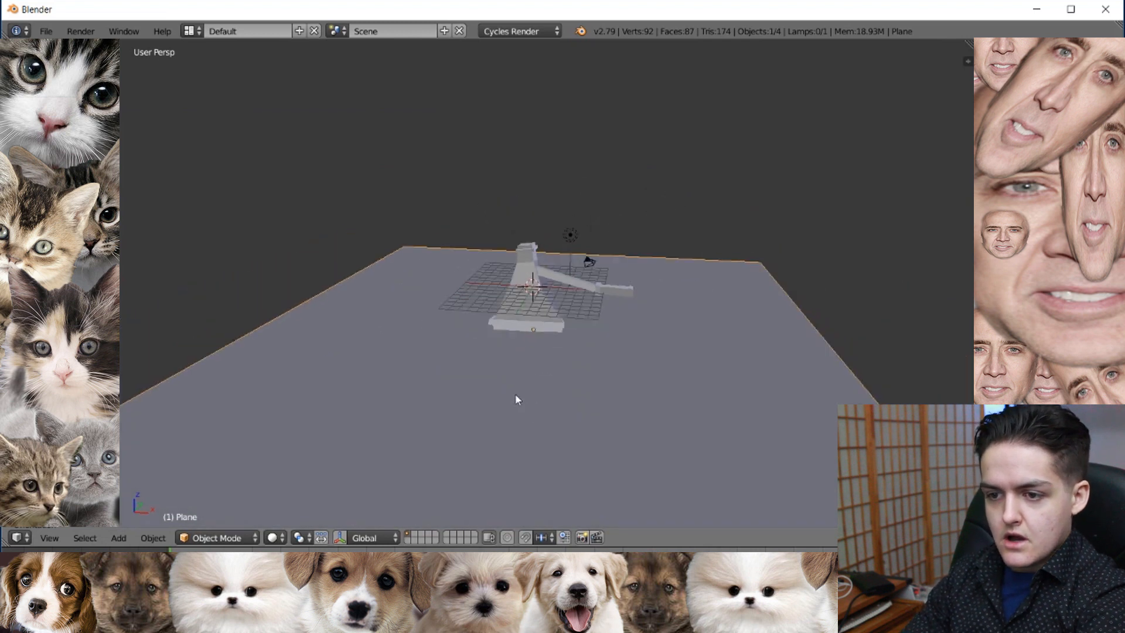
Step: Add a second plane and raise it along the Z axis to well above the hammer's head
scroll(516, 394, up, 4)
key(shift+a)
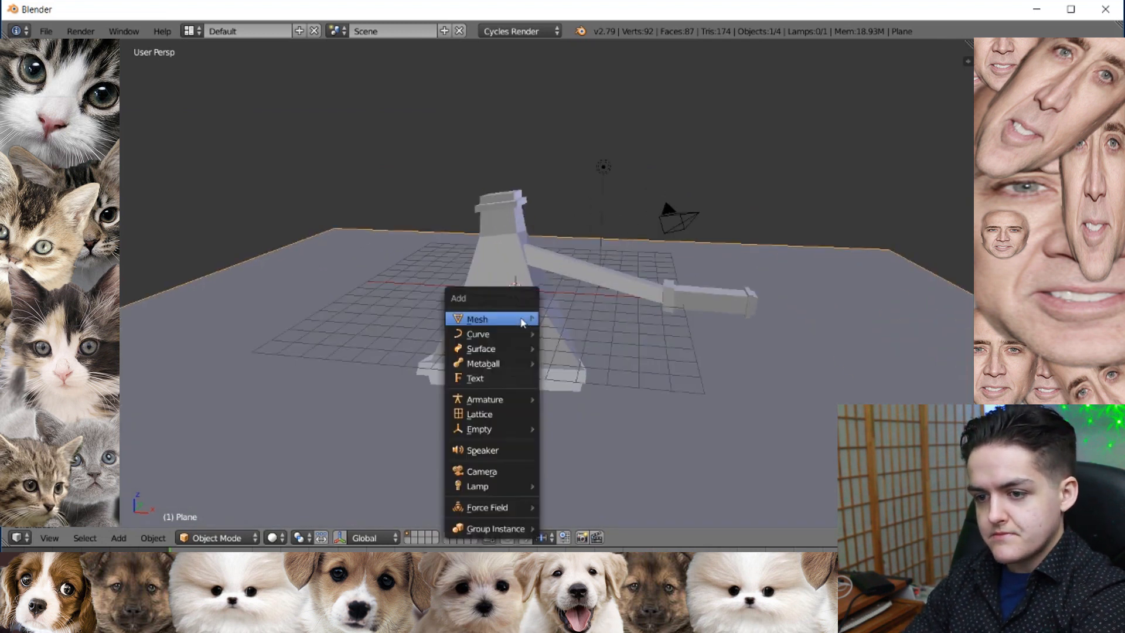
mouse_move(524, 319)
click(569, 324)
middle_drag(568, 321, 540, 347)
key(g)
key(z)
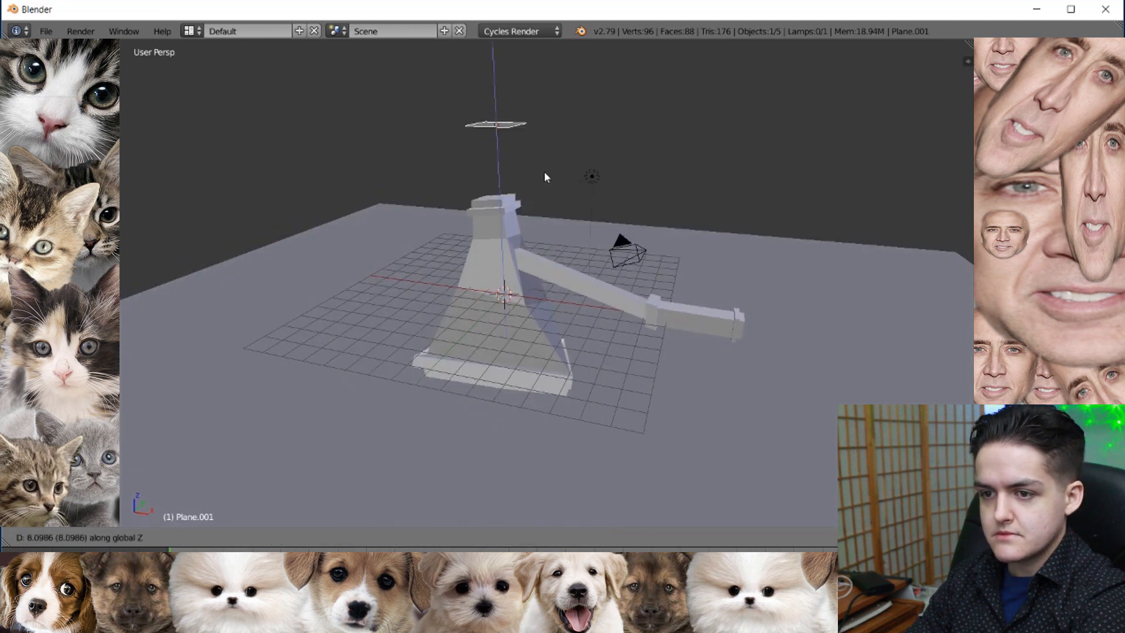
click(542, 148)
Step: Scale the raised plane up about 2.64 times and move it up and to the side opposite the hammer's handle
middle_drag(542, 148, 567, 181)
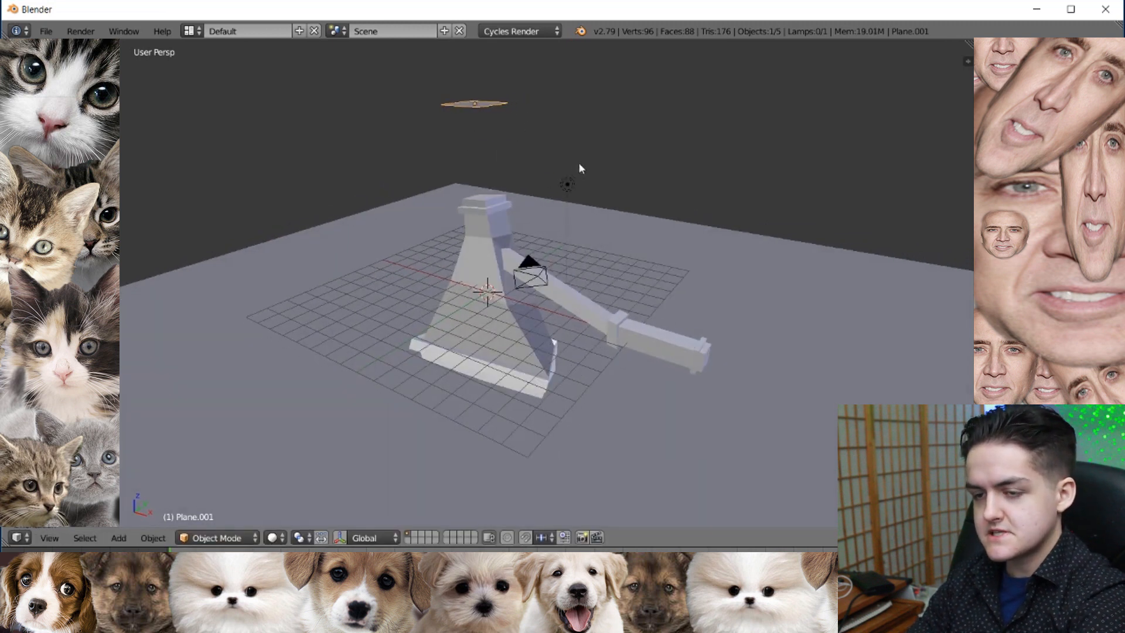
key(s)
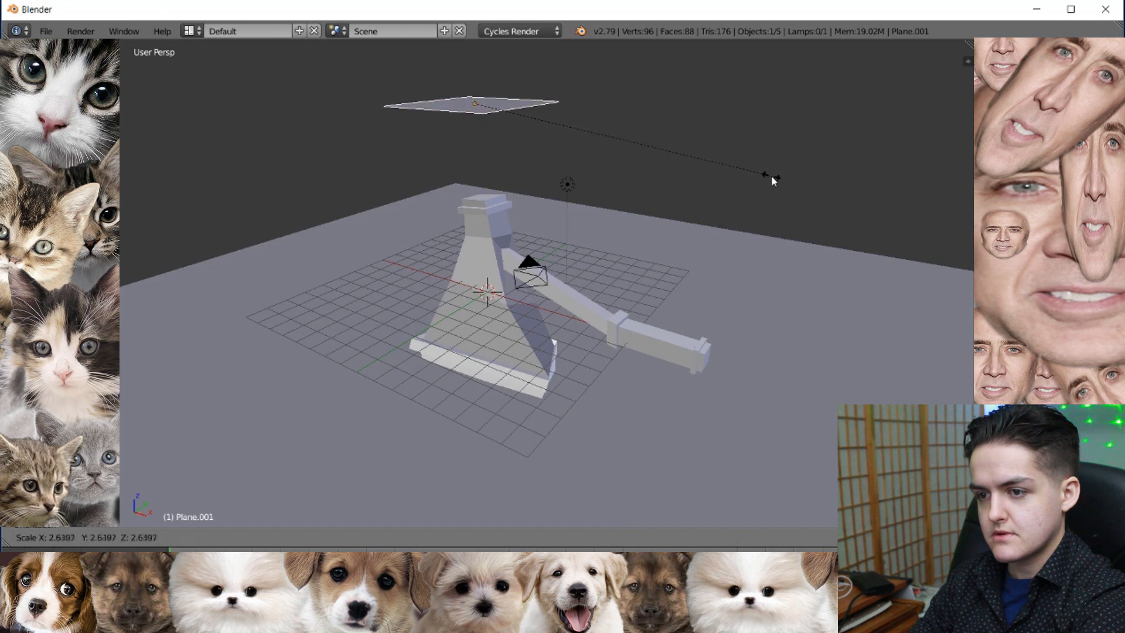
click(772, 182)
middle_drag(522, 191, 540, 209)
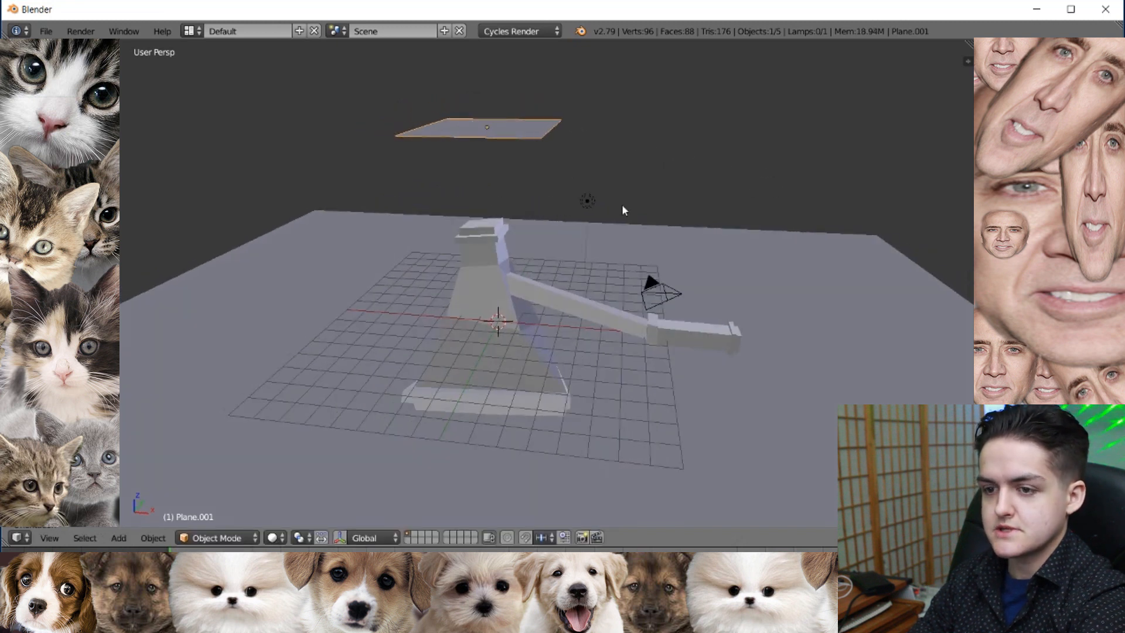
key(g)
click(481, 128)
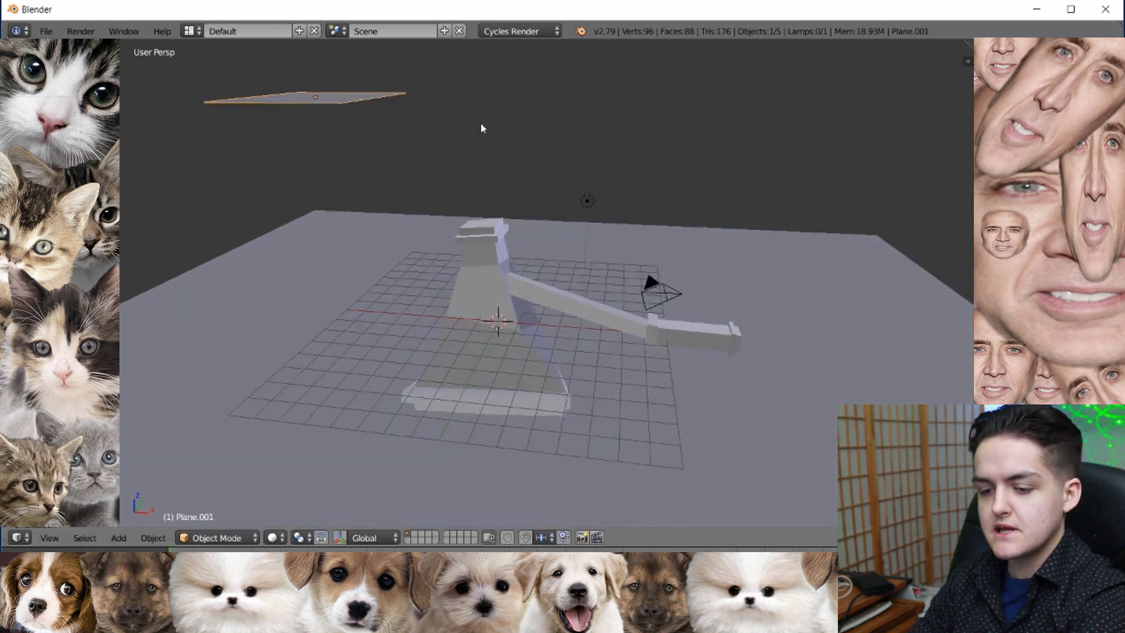
Step: Rotate the raised plane by about 29 degrees so that it tilts towards the hammer
scroll(515, 159, down, 2)
key(r)
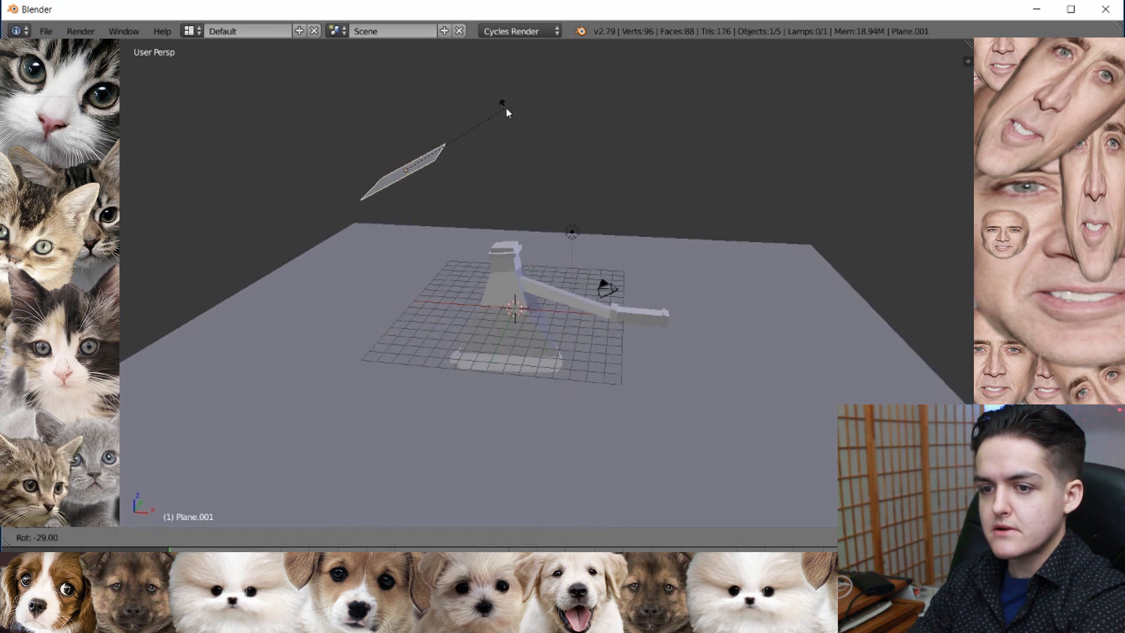
click(505, 106)
middle_drag(557, 203, 512, 146)
Step: Adjust the raised plane's rotation about the X axis and scale it up to a little over twice its size
key(r)
key(x)
click(612, 176)
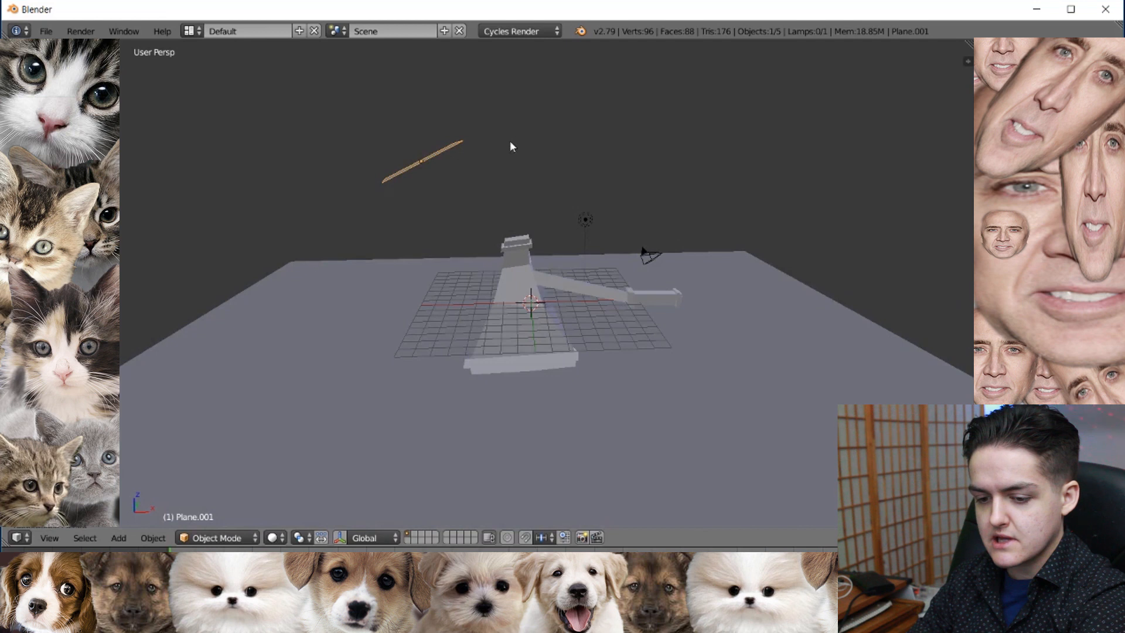
key(s)
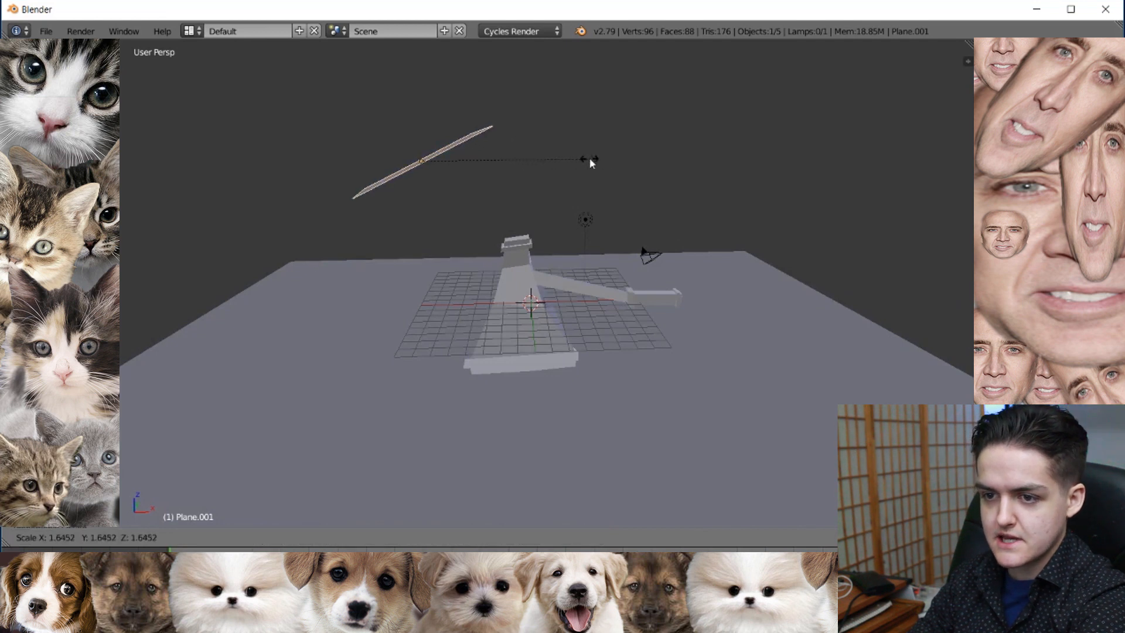
click(638, 160)
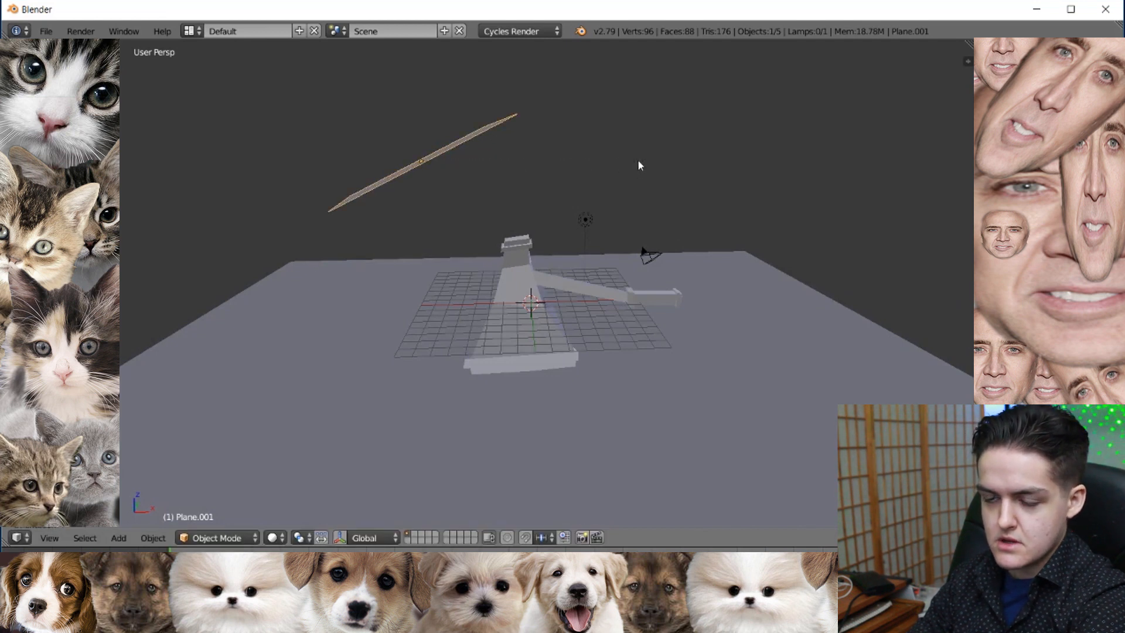
Step: Widen the properties area and add a new material to the raised plane
middle_drag(638, 161, 482, 400)
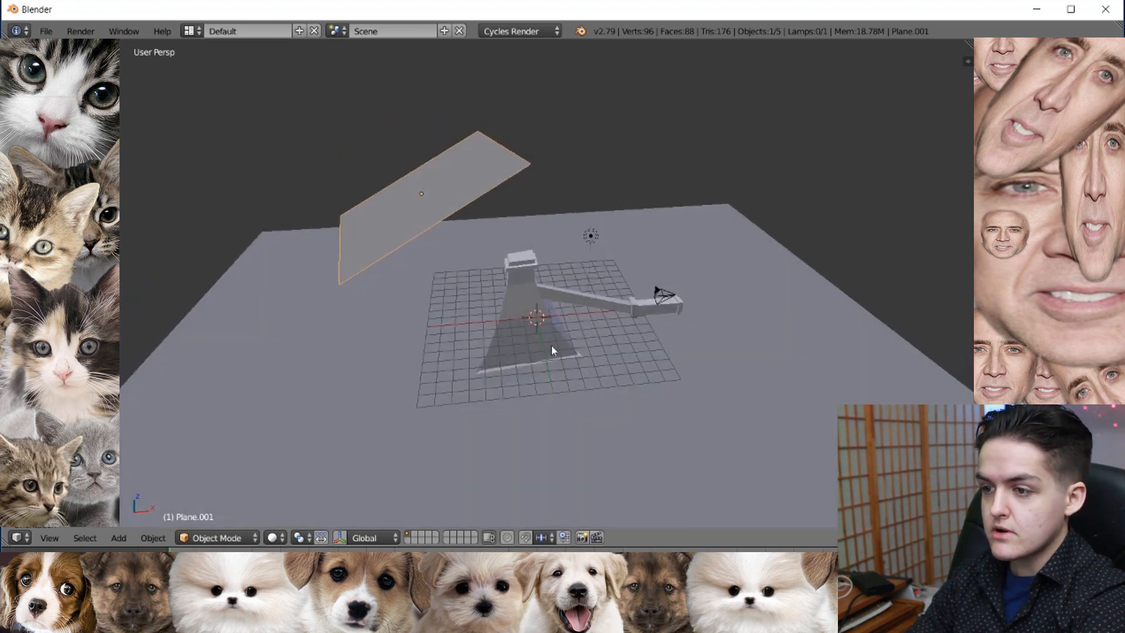
mouse_move(703, 283)
middle_down()
mouse_move(670, 279)
mouse_move(688, 269)
mouse_move(730, 276)
mouse_move(710, 283)
middle_up()
middle_drag(708, 334, 598, 414)
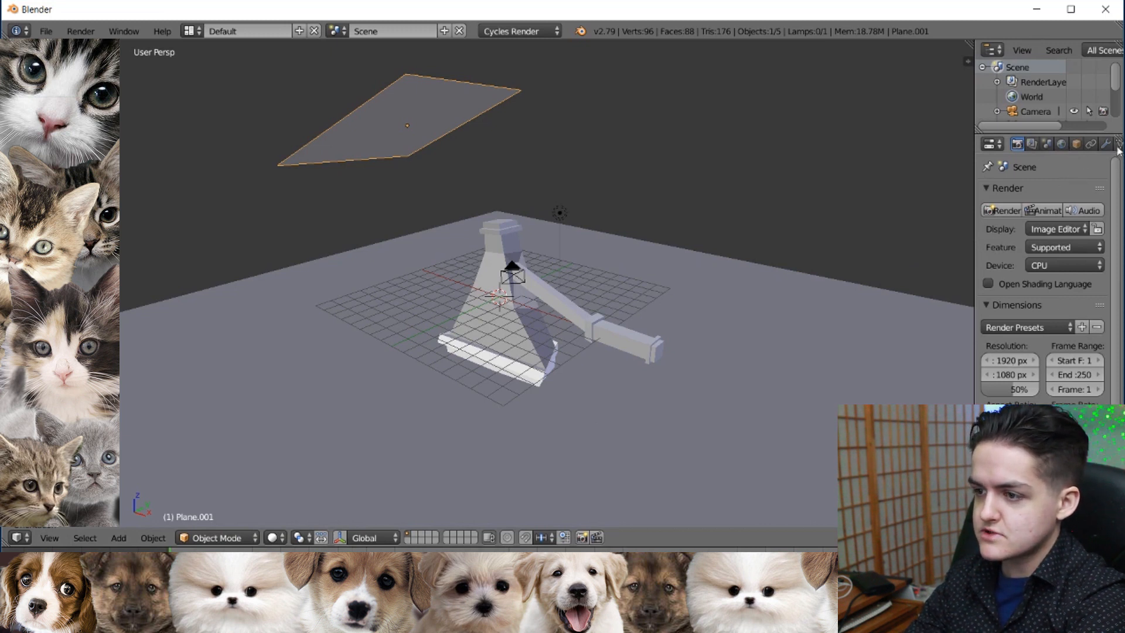
drag(975, 158, 865, 164)
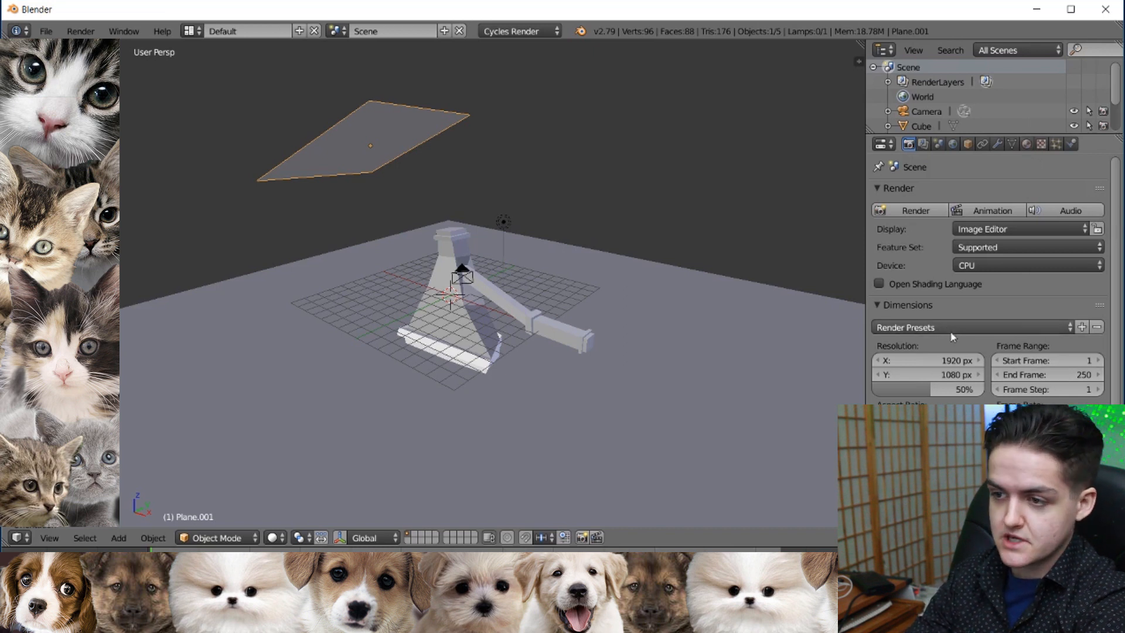
click(1027, 145)
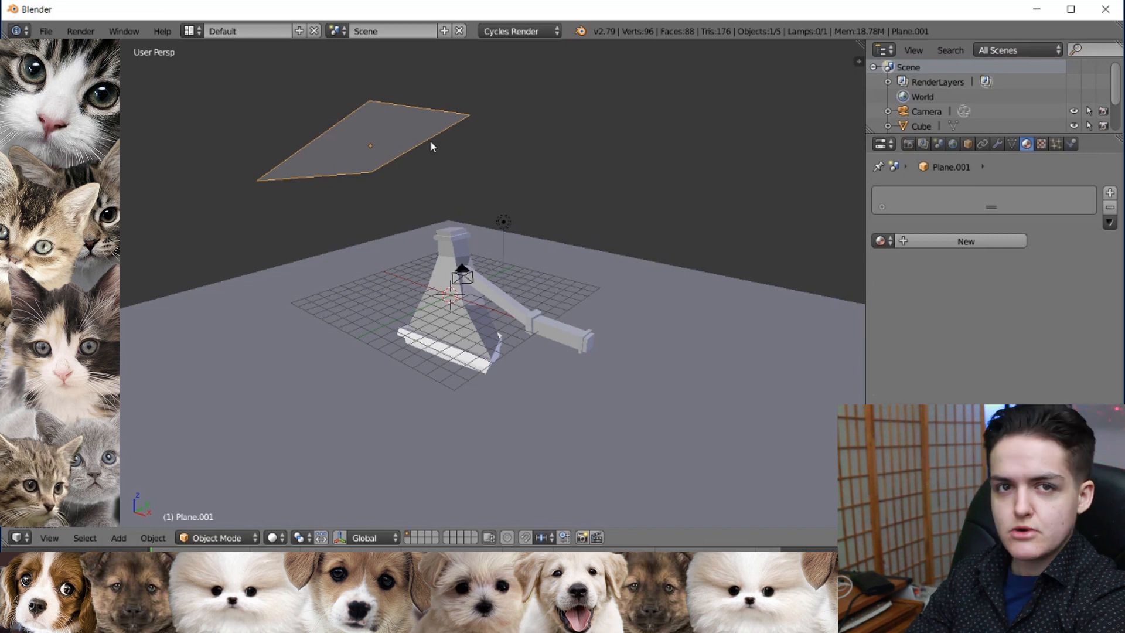
click(969, 243)
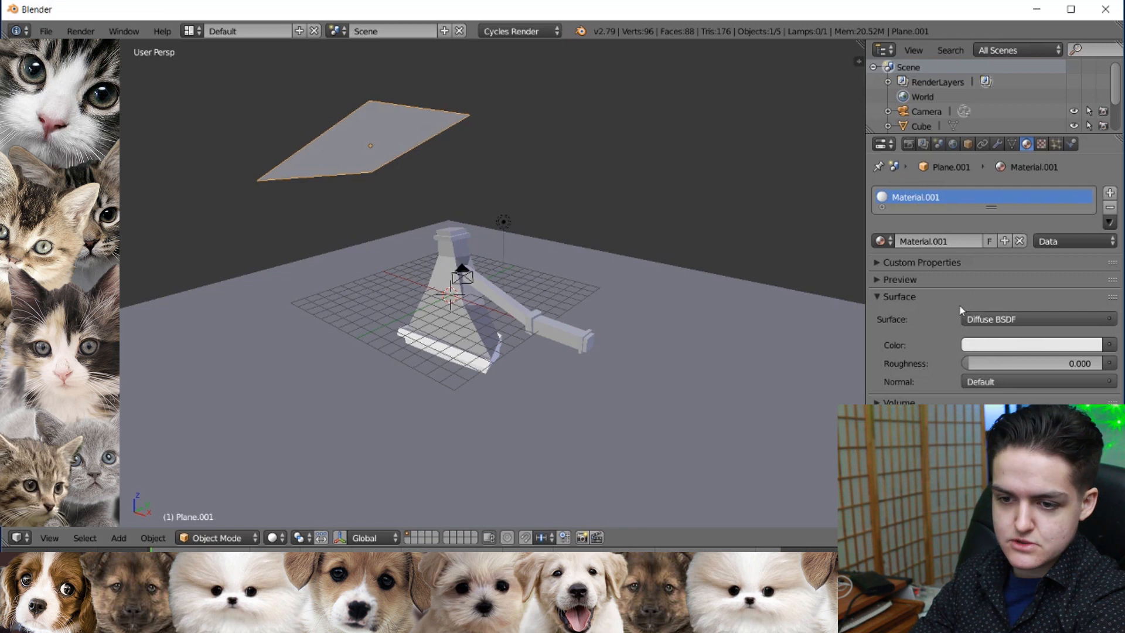
Step: Change the viewport shading to Material and finally to Rendered to preview the scene's lighting
click(277, 538)
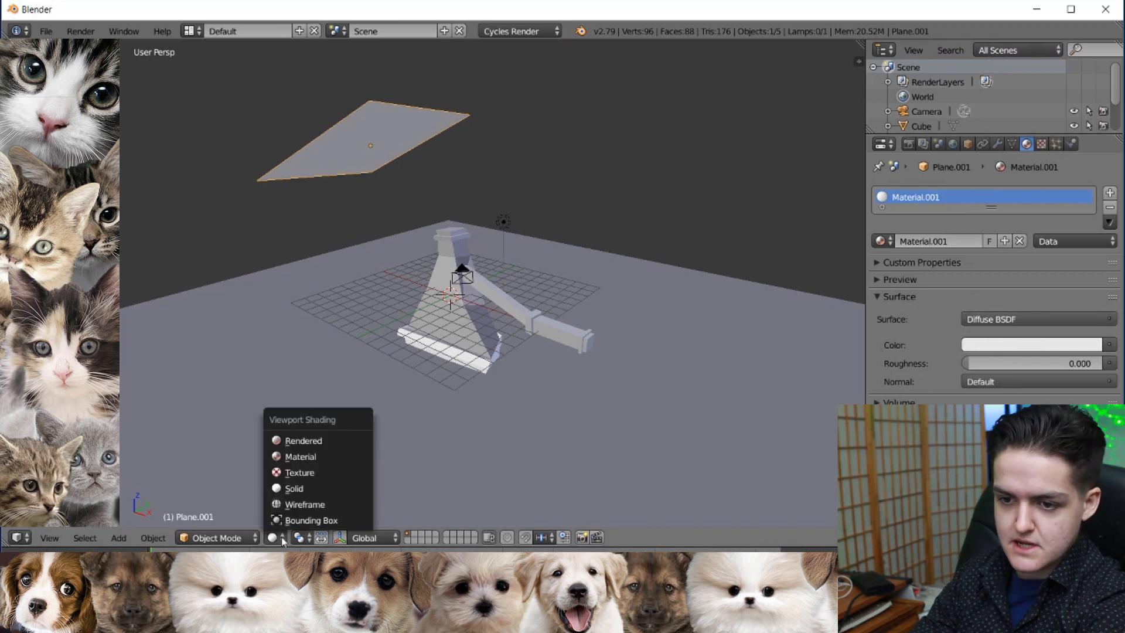
click(301, 457)
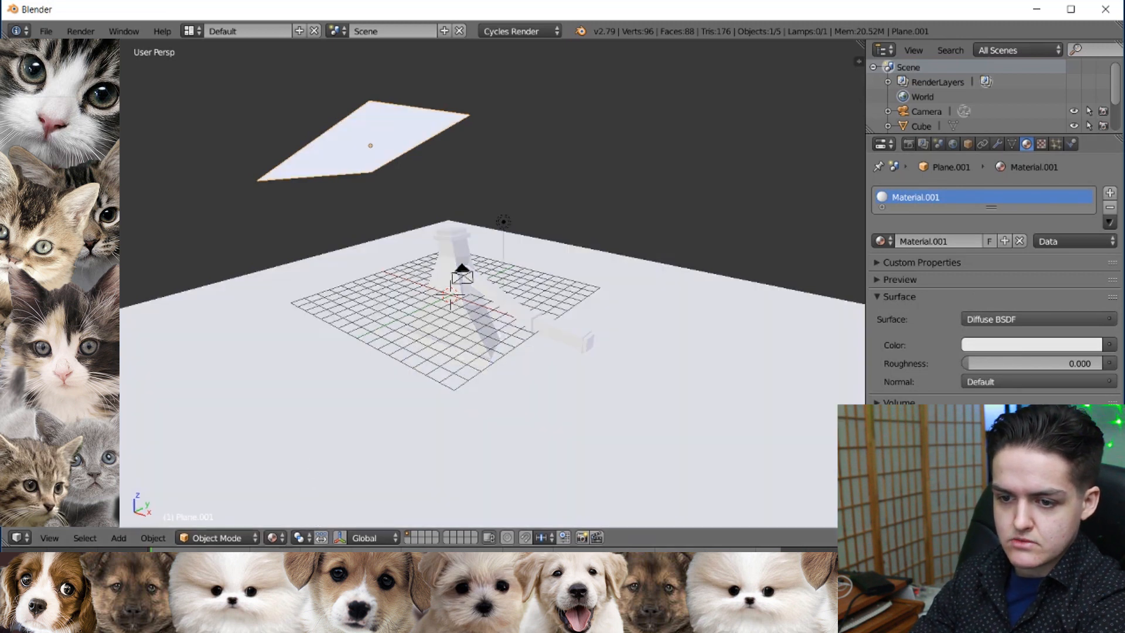
click(272, 538)
click(304, 441)
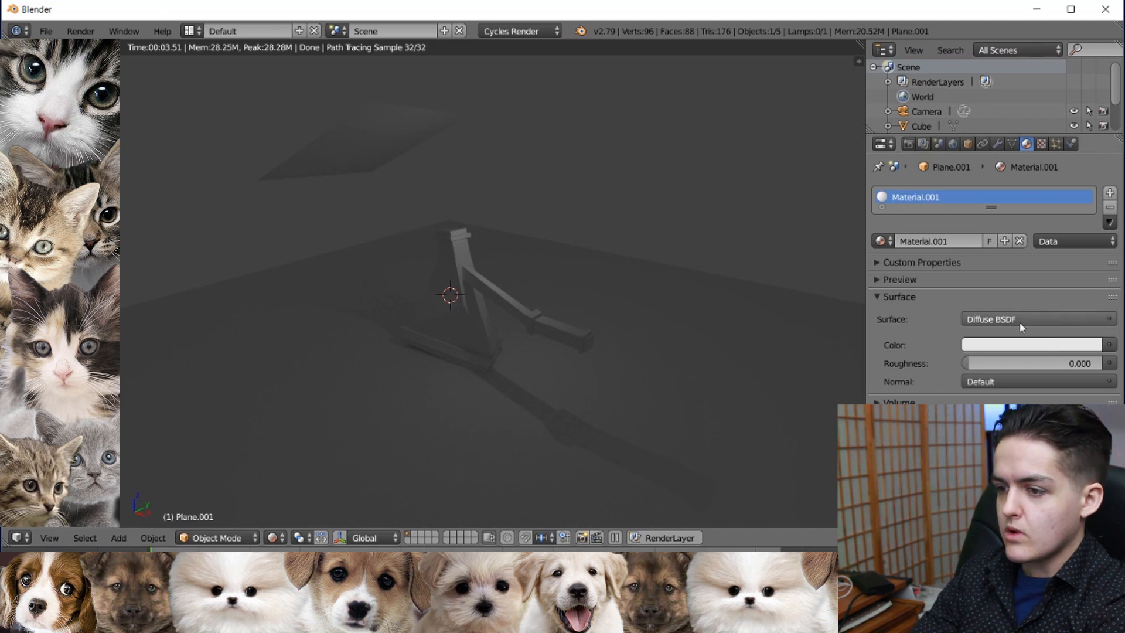
Step: Set the surface of the raised plane's material to Emission so that the plane lights the hammer
click(989, 321)
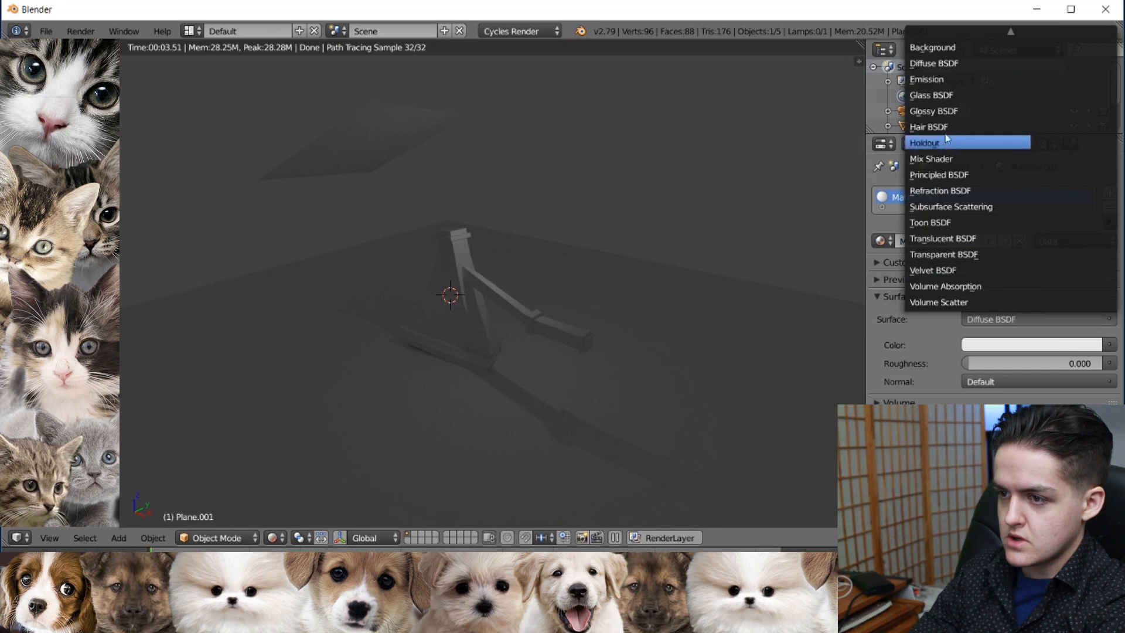
click(989, 322)
click(986, 323)
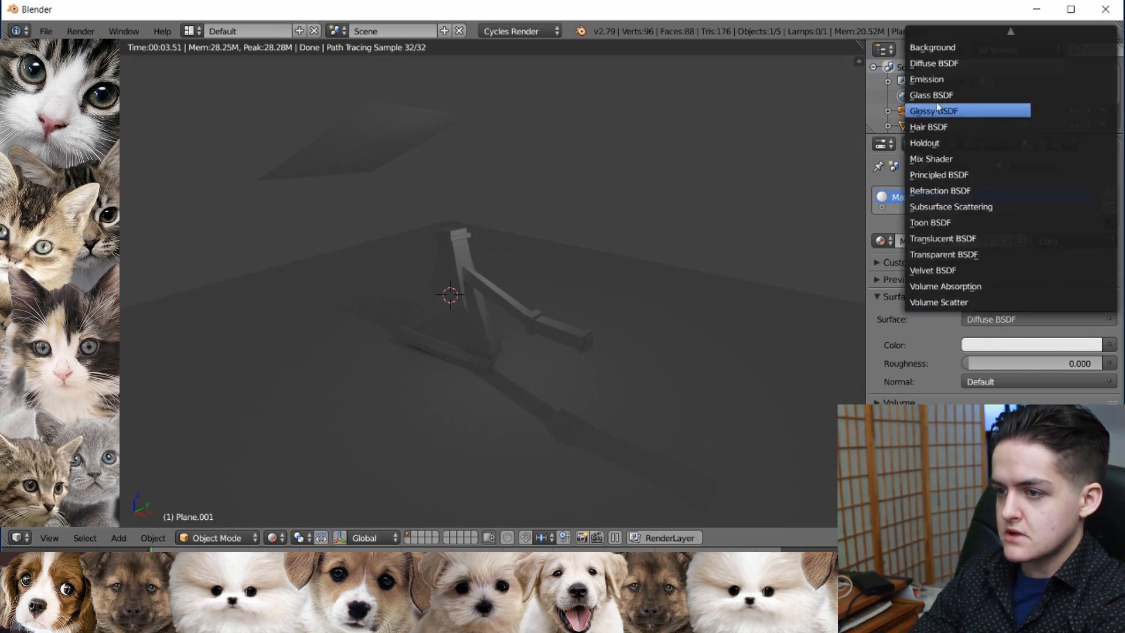
click(935, 84)
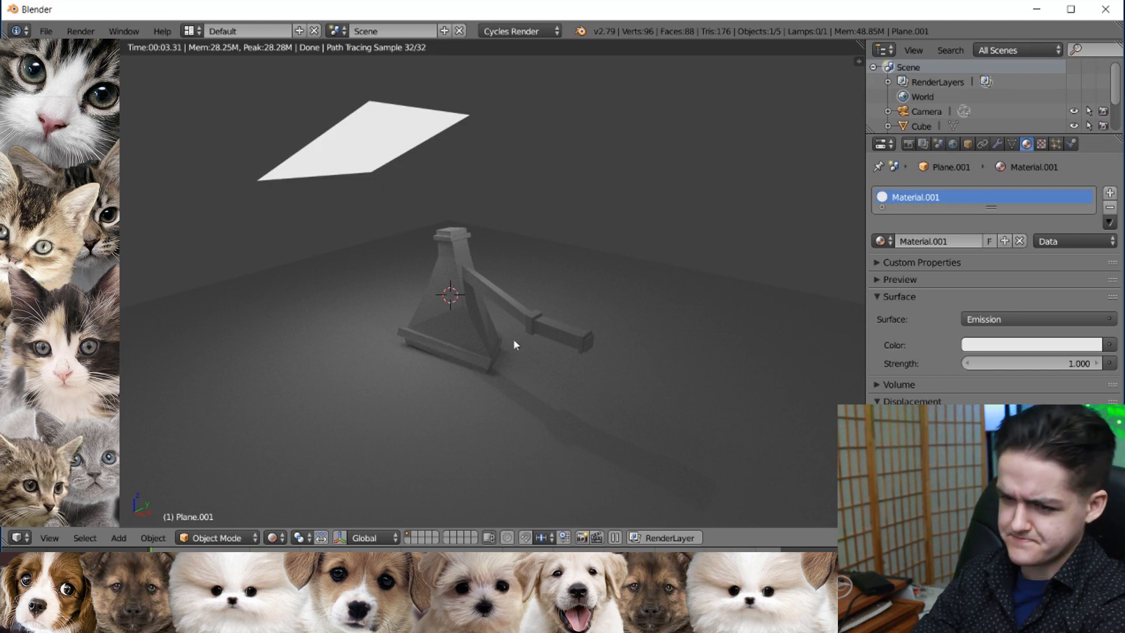
middle_drag(611, 351, 613, 339)
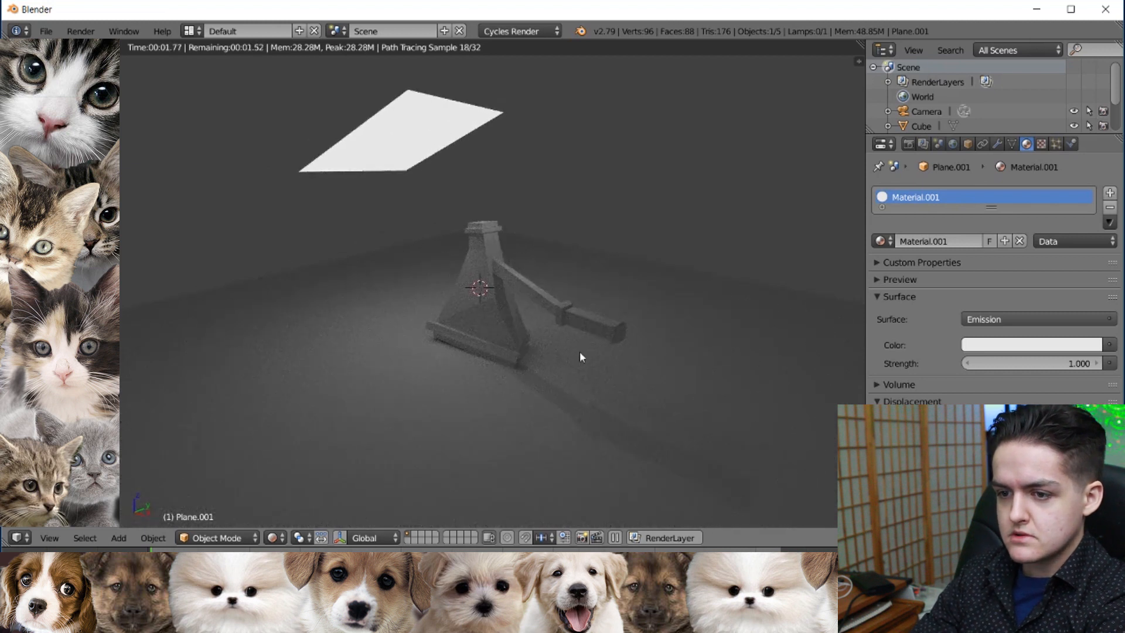
Step: Return the viewport to Solid shading, then select the hammer and enable nodes for its material
click(273, 537)
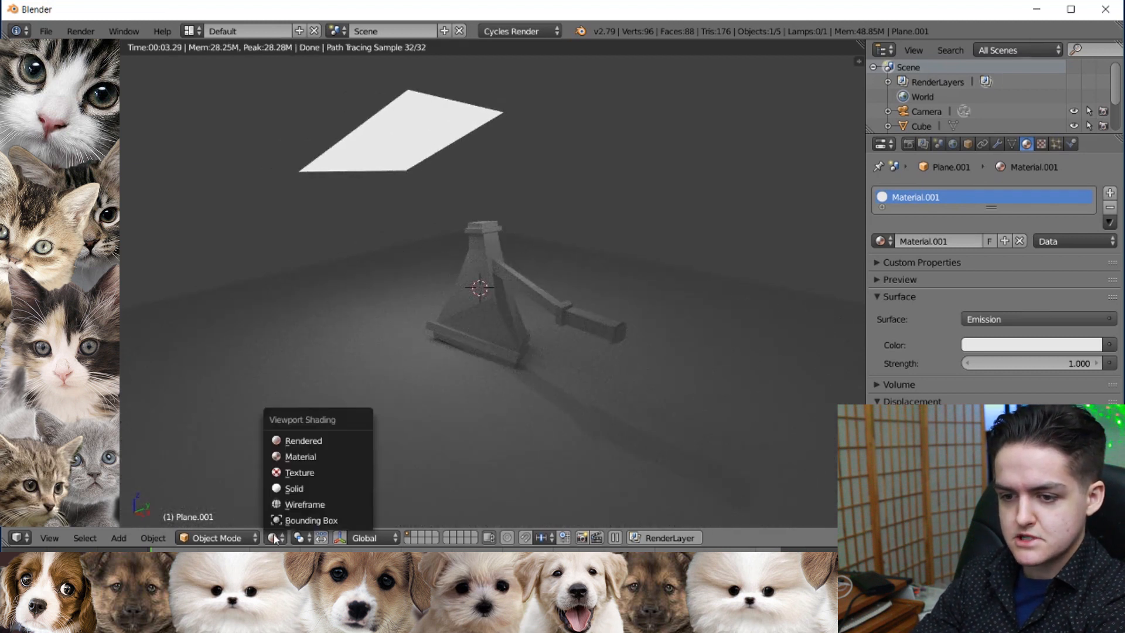
click(286, 491)
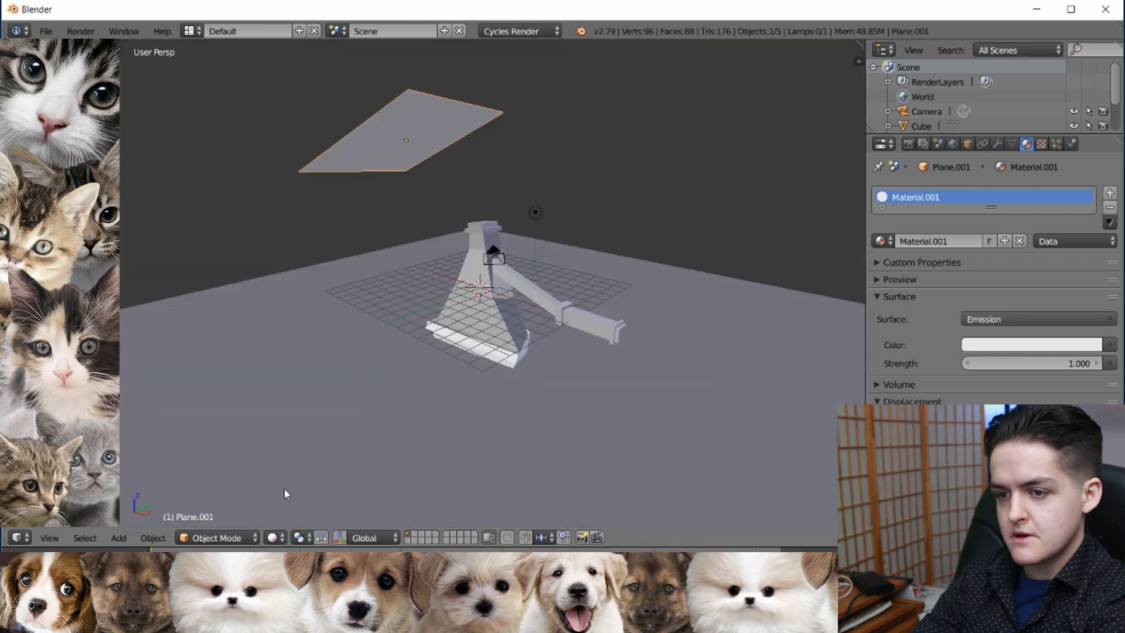
right_click(475, 265)
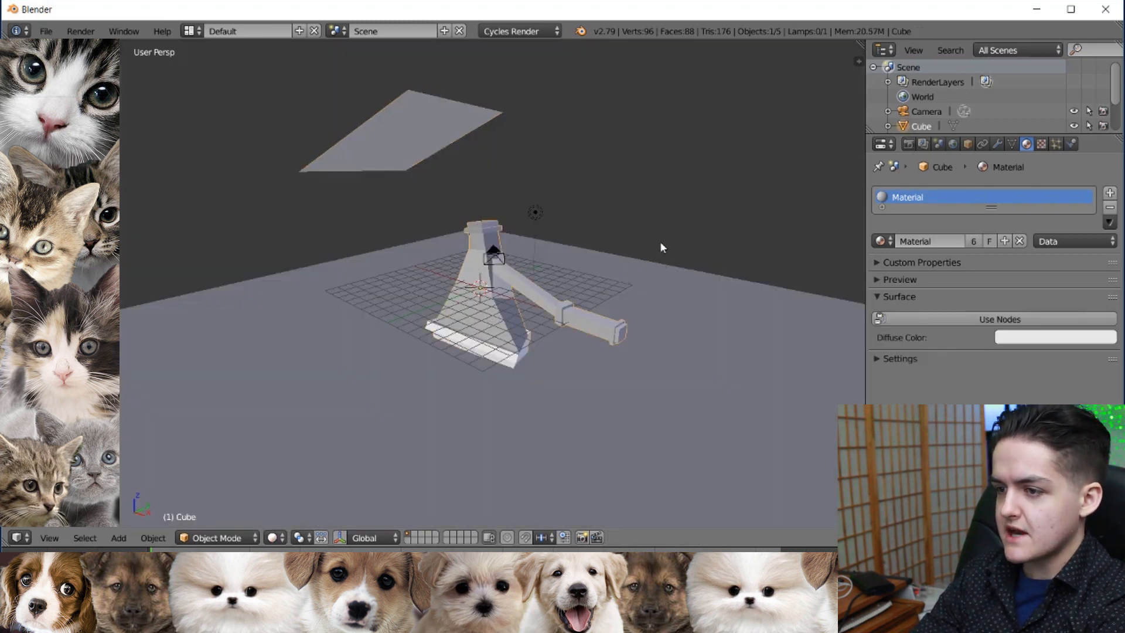
click(1000, 320)
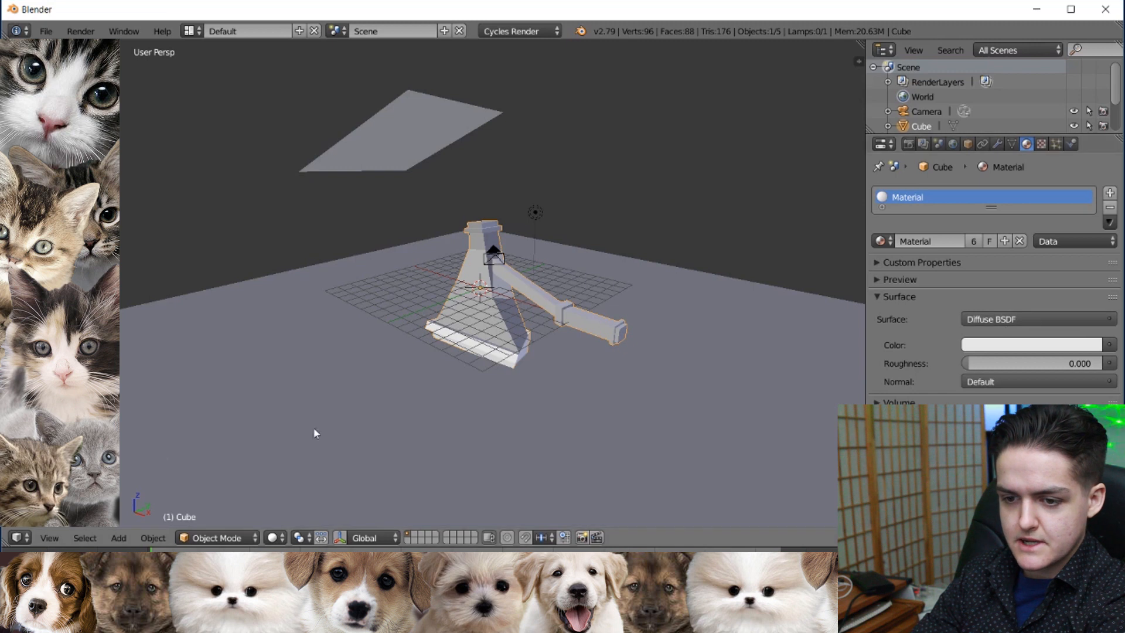
Step: In Rendered shading, give the hammer's material a Glossy BSDF surface with a roughness of 0.141
click(272, 537)
click(317, 439)
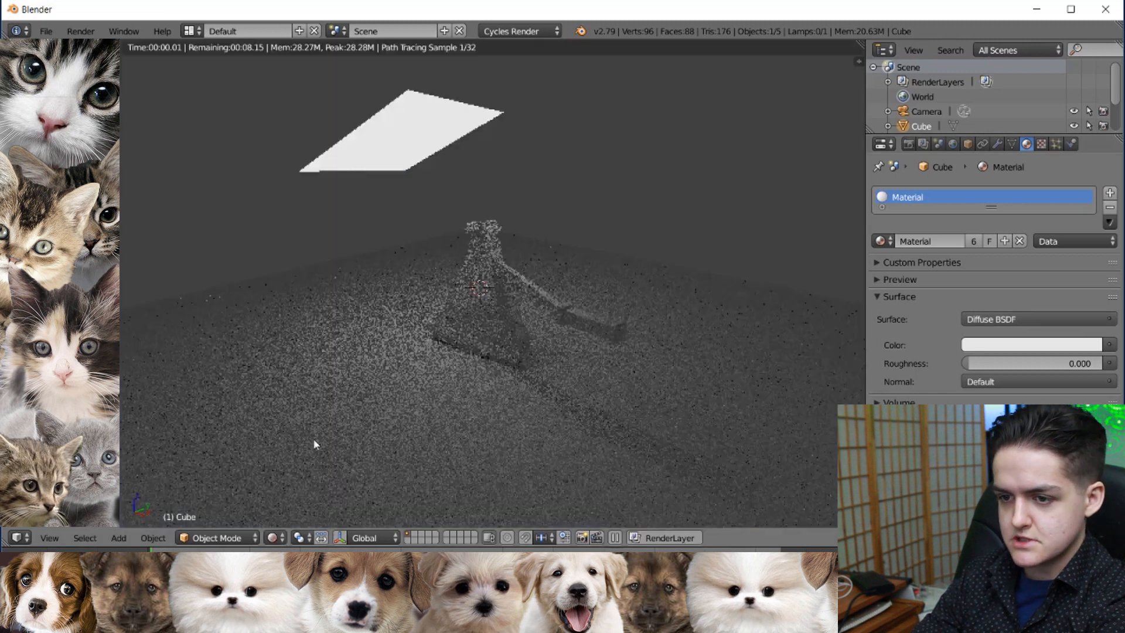
click(1062, 319)
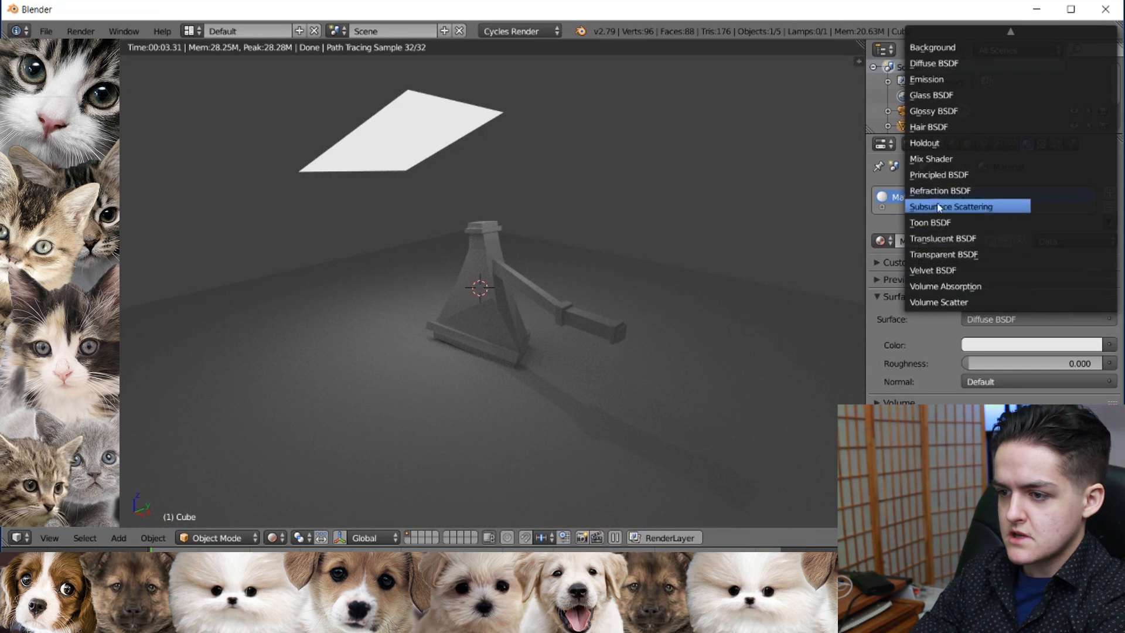
click(931, 111)
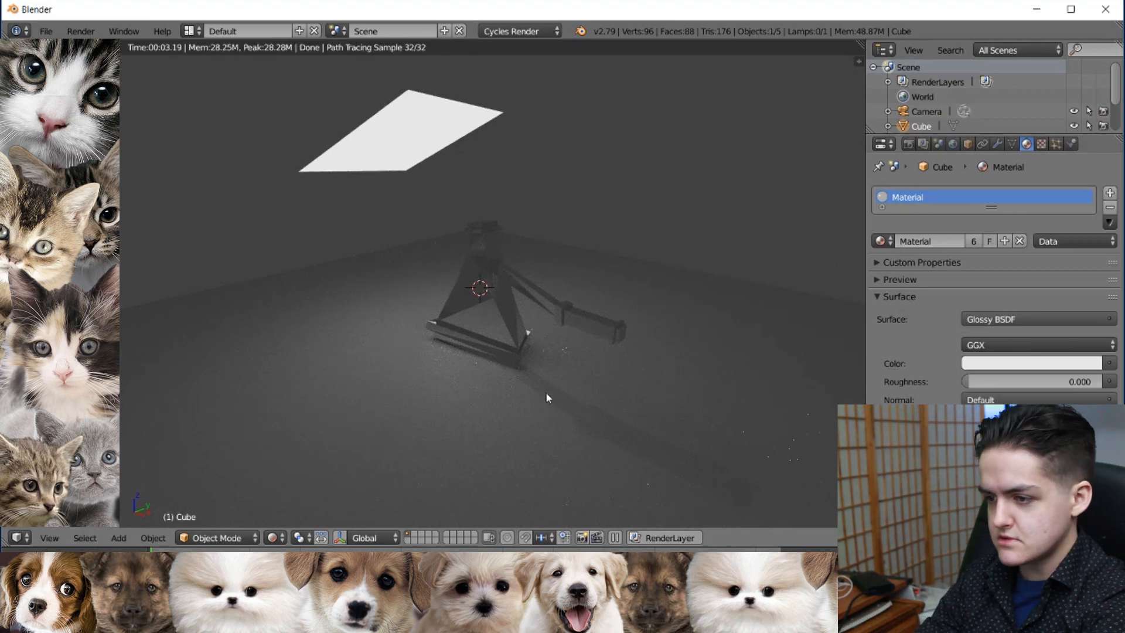
drag(969, 382, 985, 382)
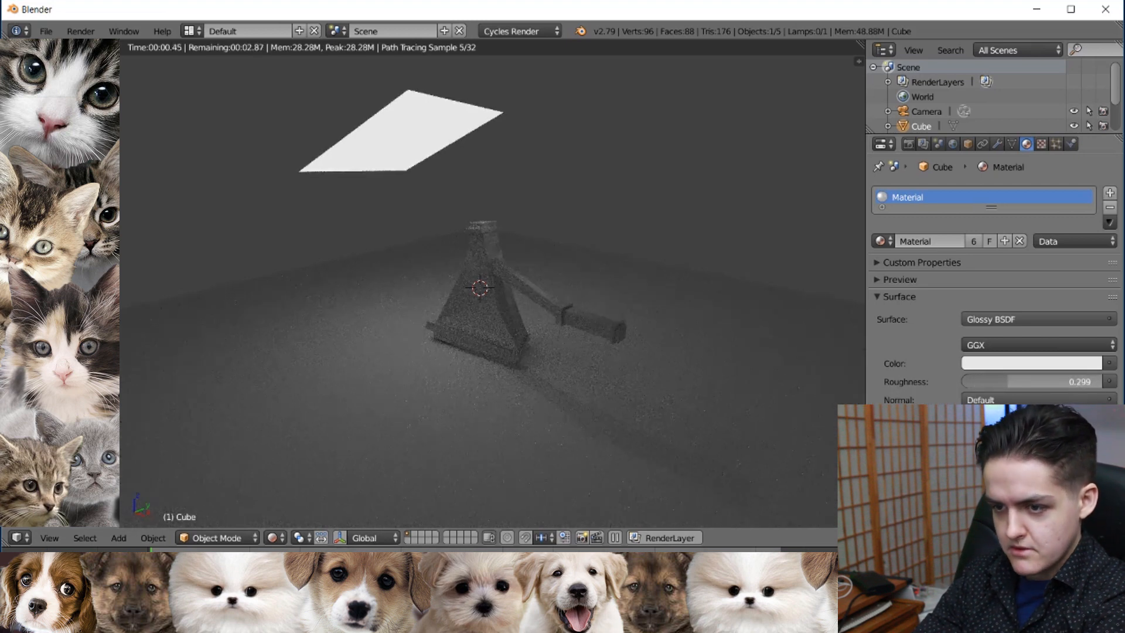
drag(1012, 382, 994, 382)
Step: Darken the hammer's glossy color to a brightness of about 0.512 and tint it a muted golden tan
scroll(500, 352, up, 2)
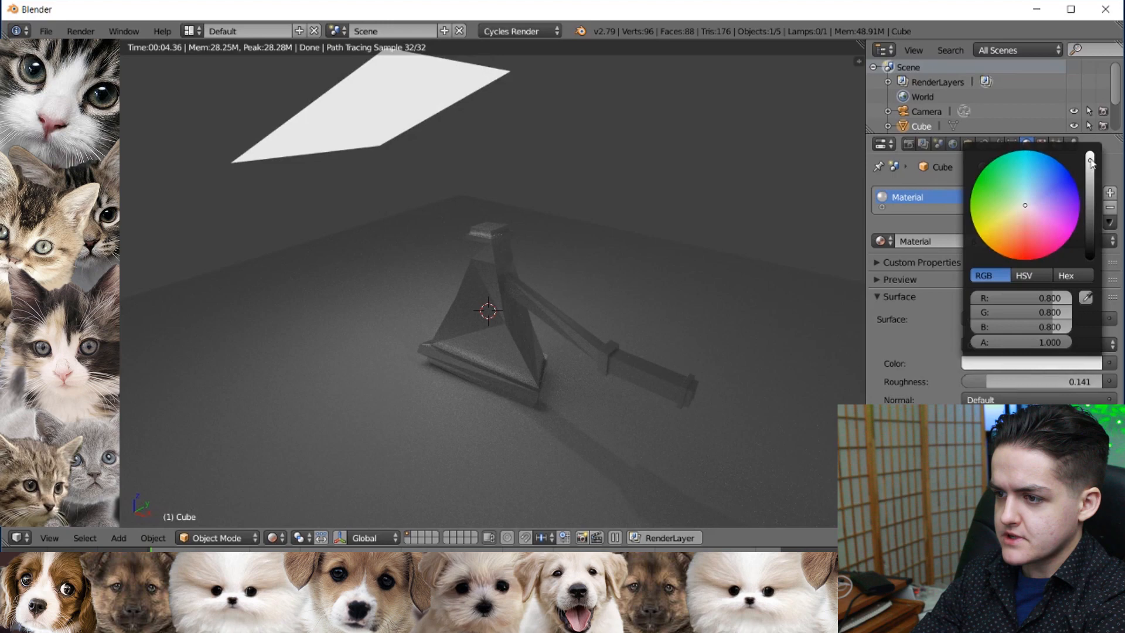
mouse_move(1090, 163)
mouse_down()
mouse_move(1090, 189)
mouse_move(1091, 178)
mouse_up()
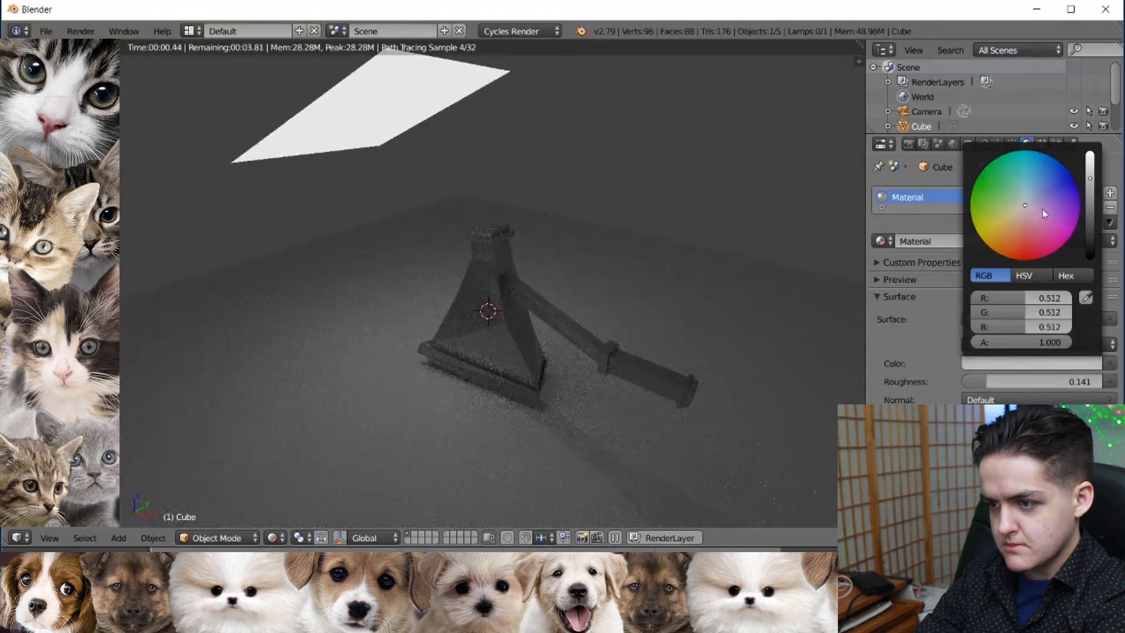
click(1014, 221)
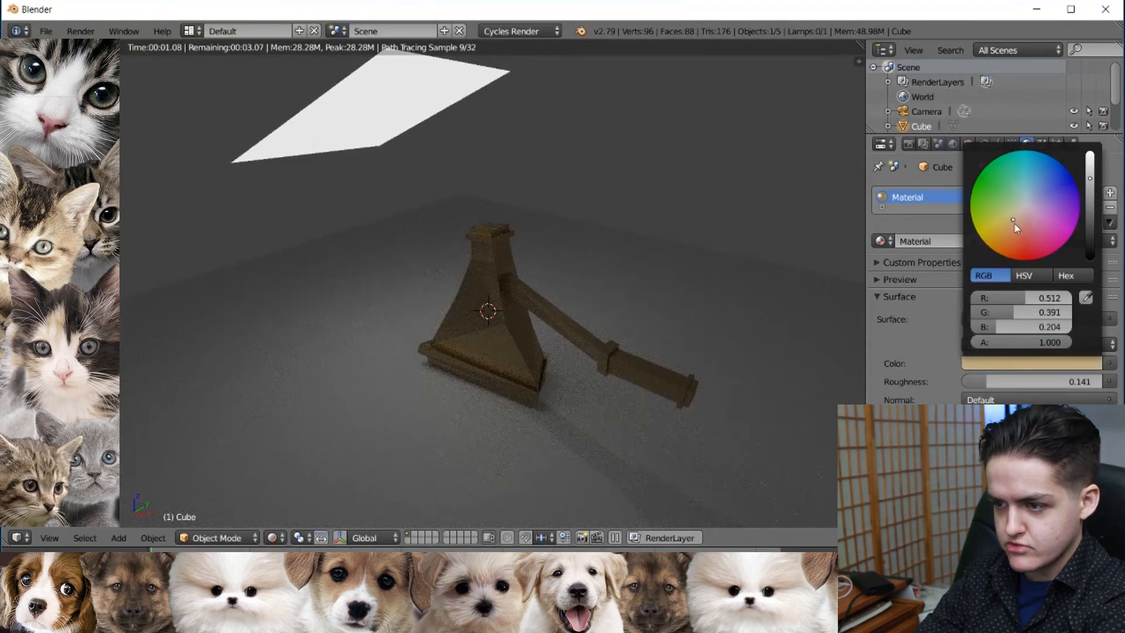
click(1012, 222)
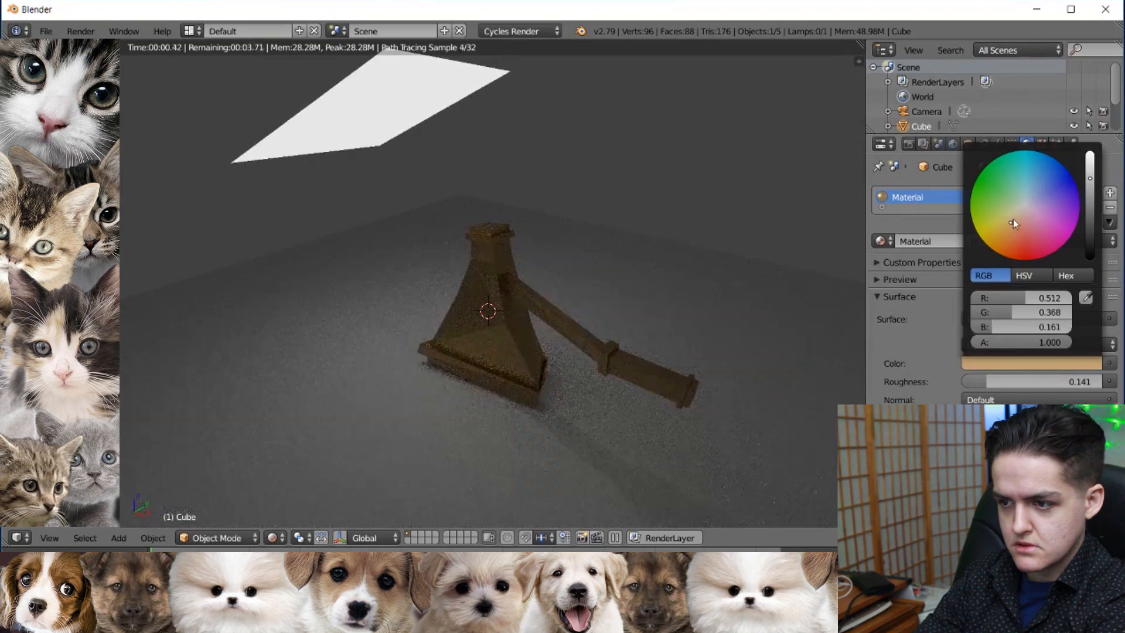
mouse_move(1017, 215)
mouse_down()
mouse_move(1007, 220)
mouse_move(1031, 187)
mouse_move(1033, 219)
mouse_move(1011, 212)
mouse_move(1006, 230)
mouse_move(1018, 219)
mouse_up()
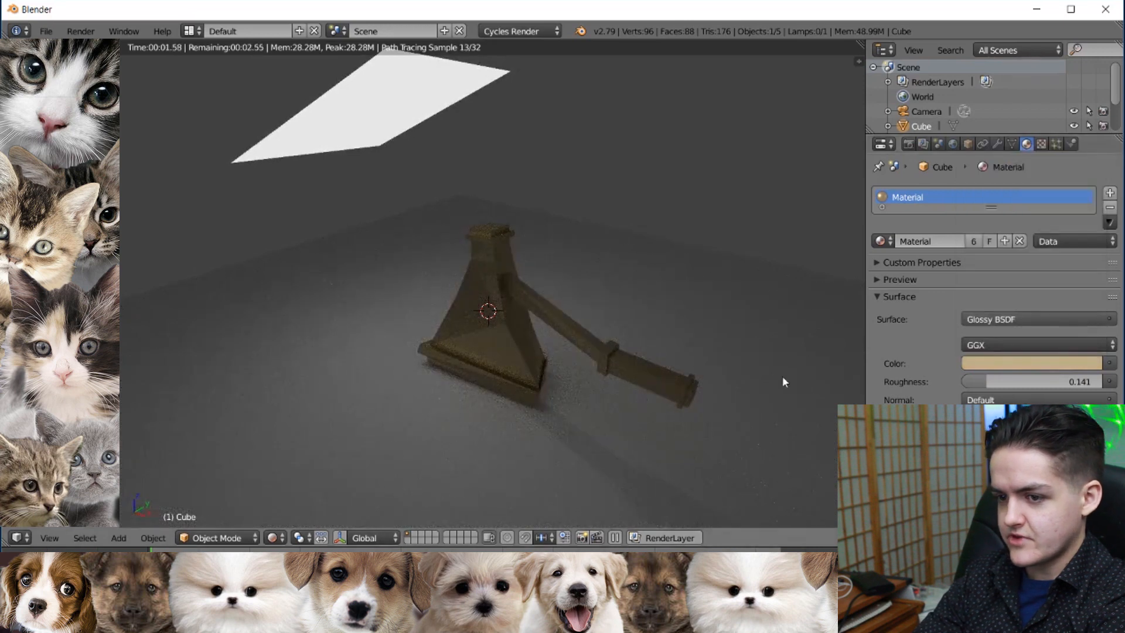
Step: Inspect the hammer's reflections up close and lower its material's roughness to 0.114
middle_drag(720, 309, 615, 311)
scroll(607, 311, up, 5)
scroll(609, 343, down, 5)
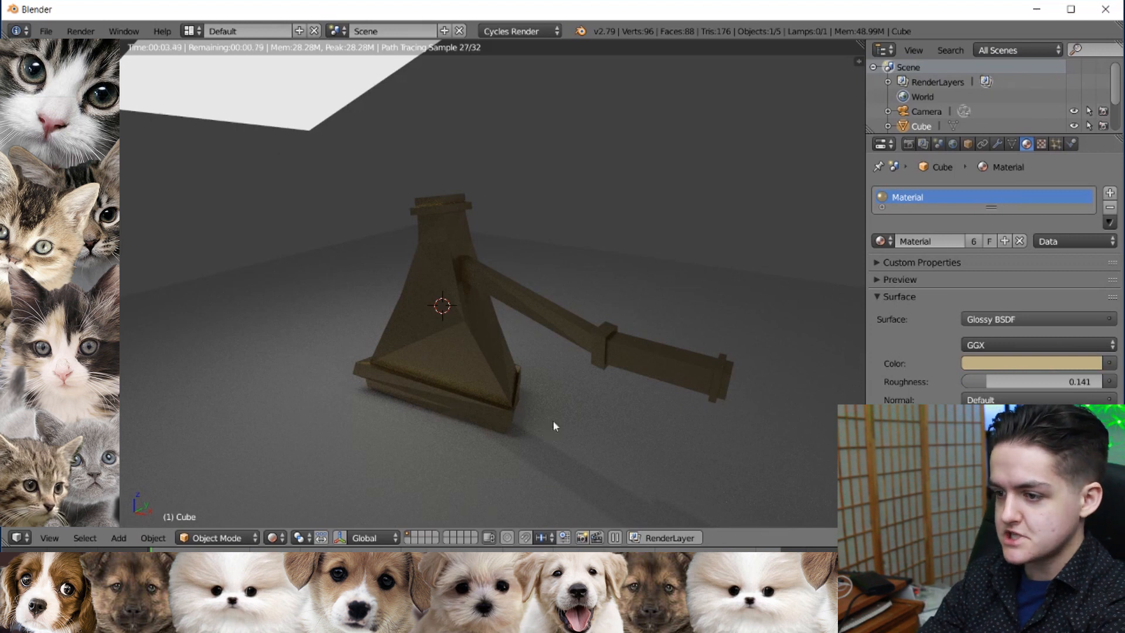
drag(1014, 380, 1007, 380)
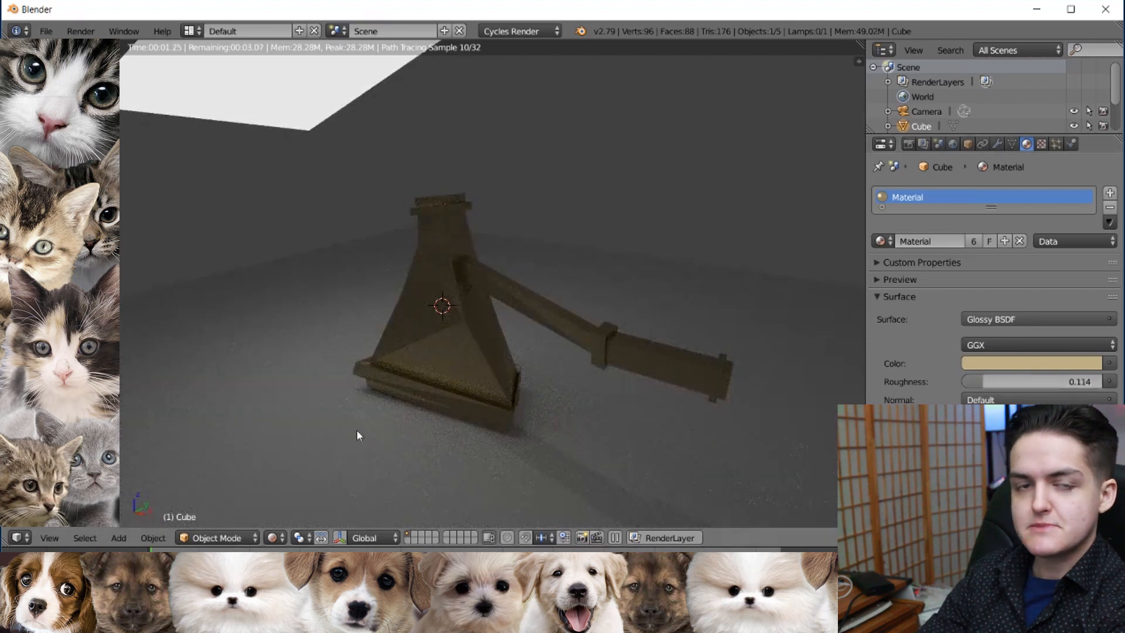
Step: Switch the viewport to Solid shading and rotate the hammer about the global X axis so it lies on its side
click(273, 538)
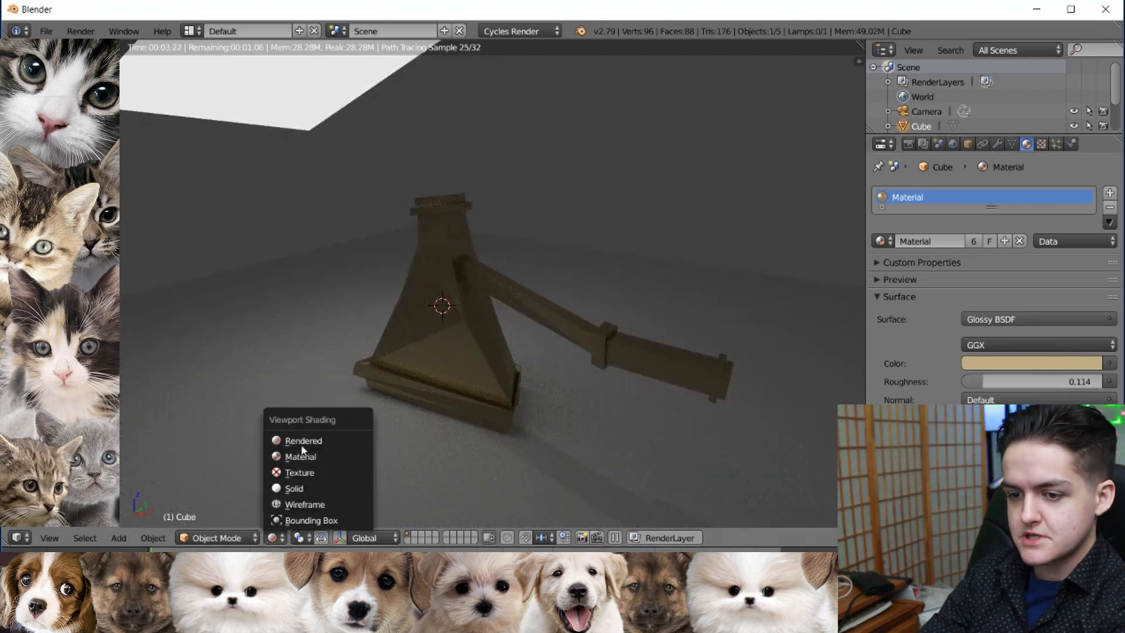
click(294, 489)
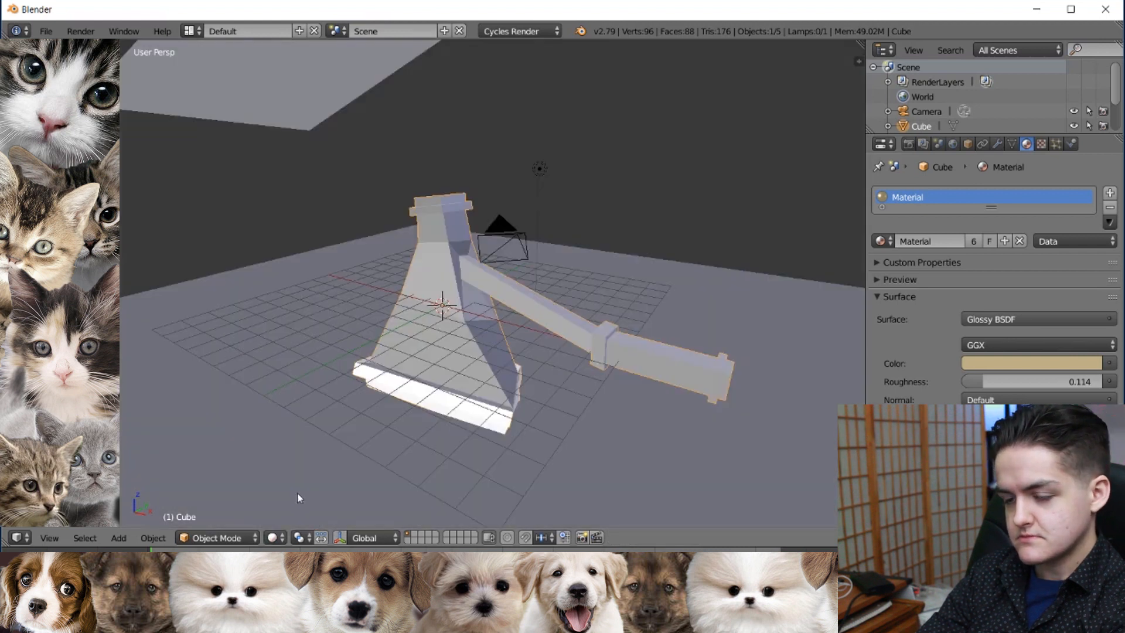
middle_drag(312, 490, 495, 342)
middle_drag(713, 367, 634, 385)
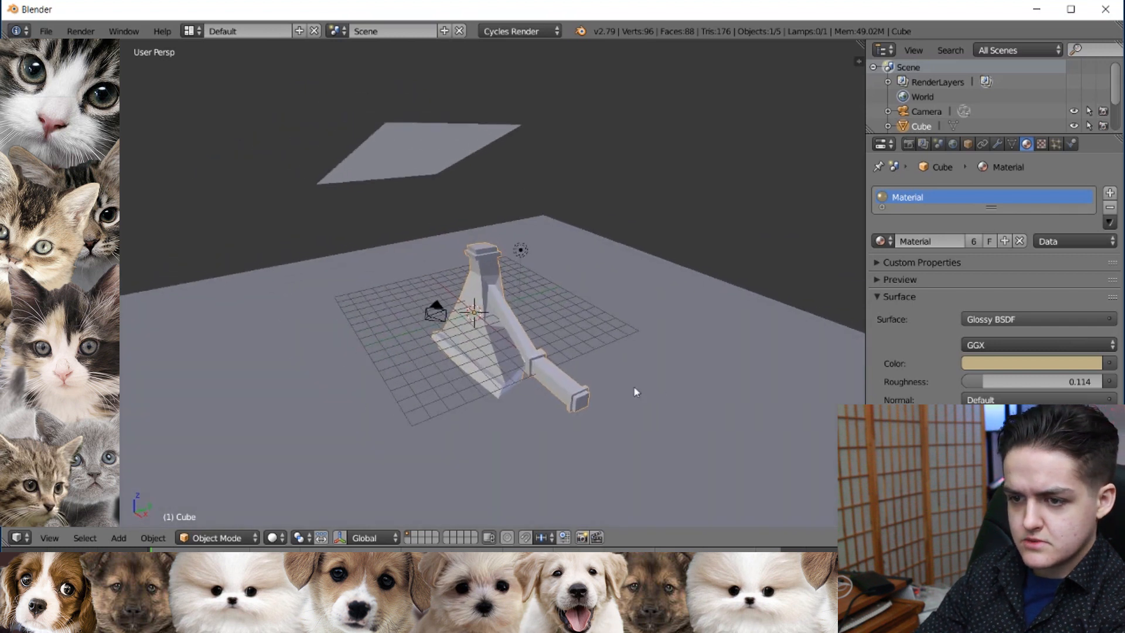
middle_drag(525, 365, 518, 351)
key(r)
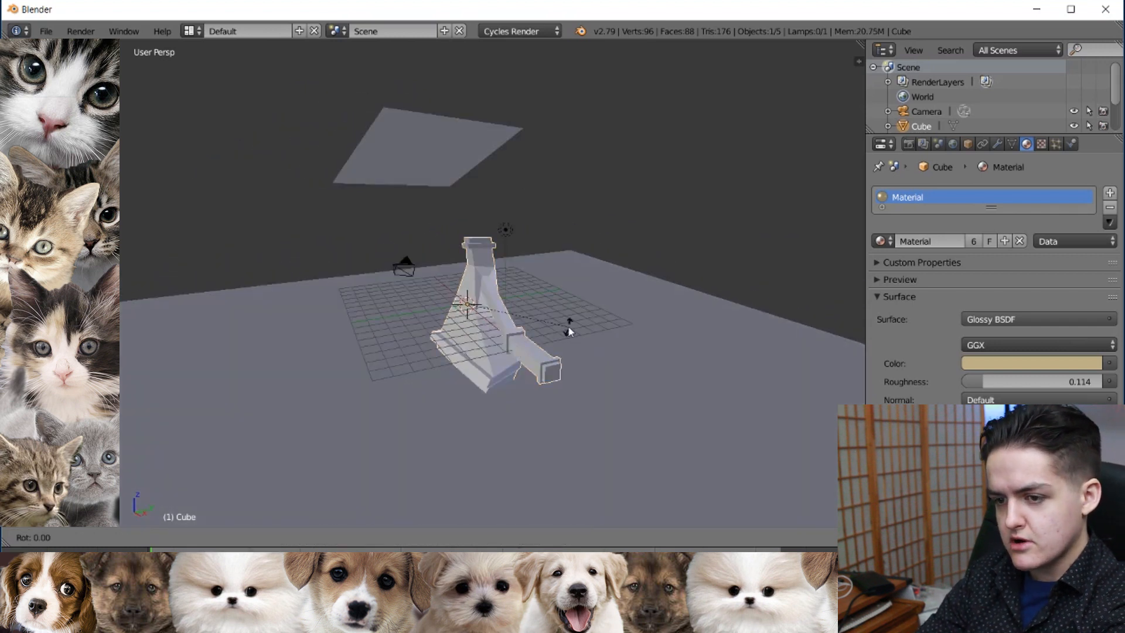
key(x)
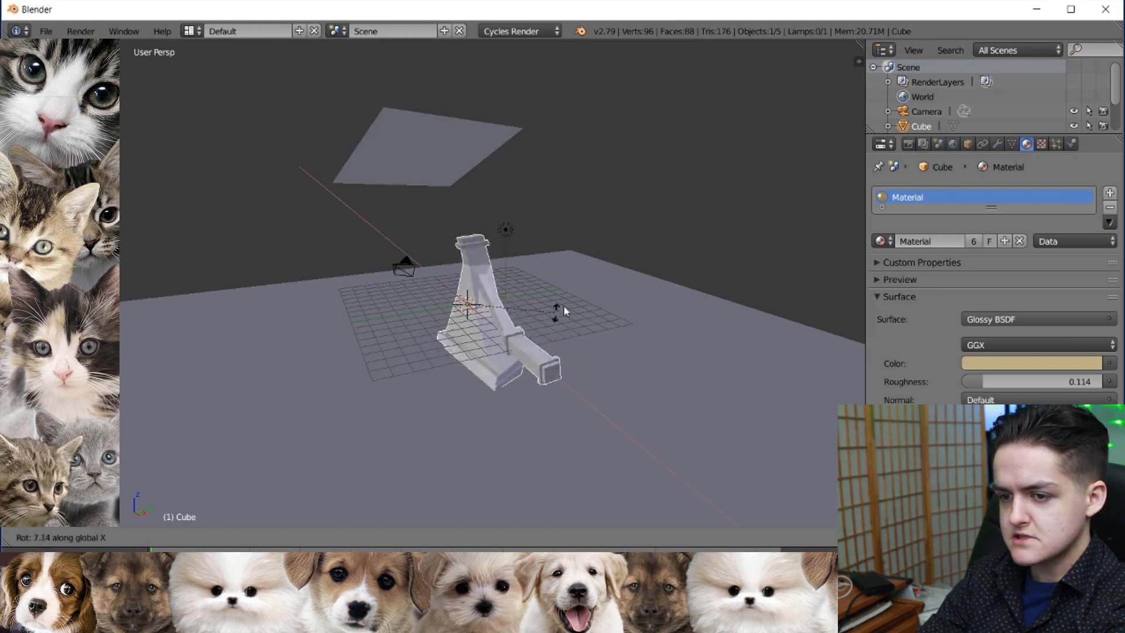
click(438, 427)
Step: Lower the hammer by about 2 units along the global Z axis toward the floor
middle_drag(441, 423, 455, 374)
middle_drag(543, 287, 540, 308)
key(g)
key(z)
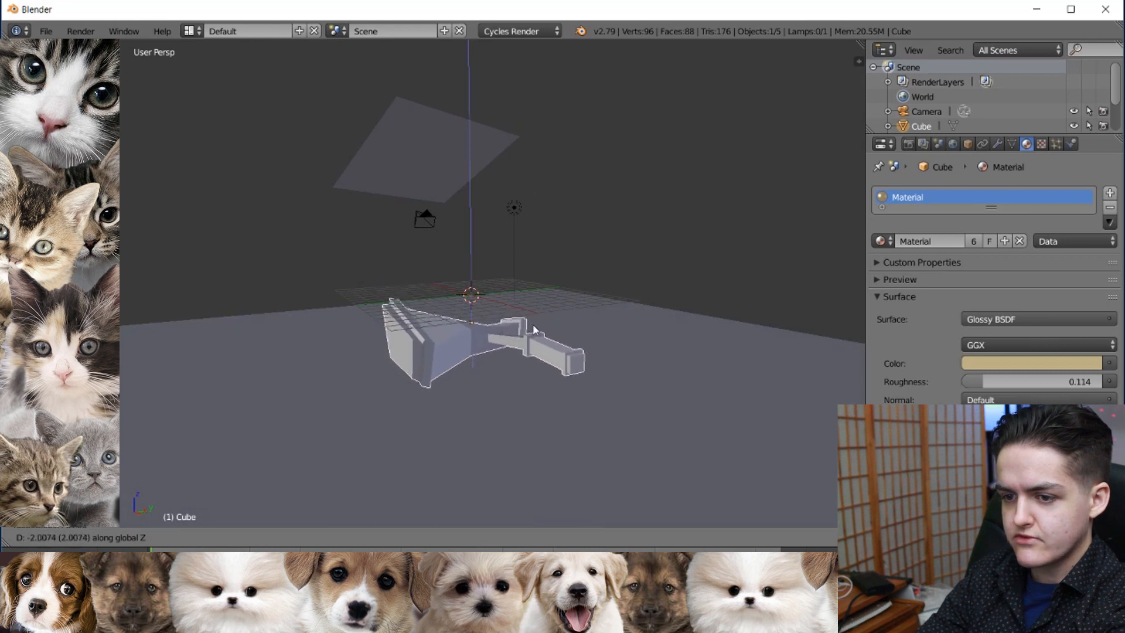
click(534, 325)
Step: Rotate the hammer about the global Y axis so its handle tips toward the floor, and raise it slightly along Z
mouse_move(550, 324)
middle_down()
mouse_move(547, 314)
mouse_move(568, 318)
middle_up()
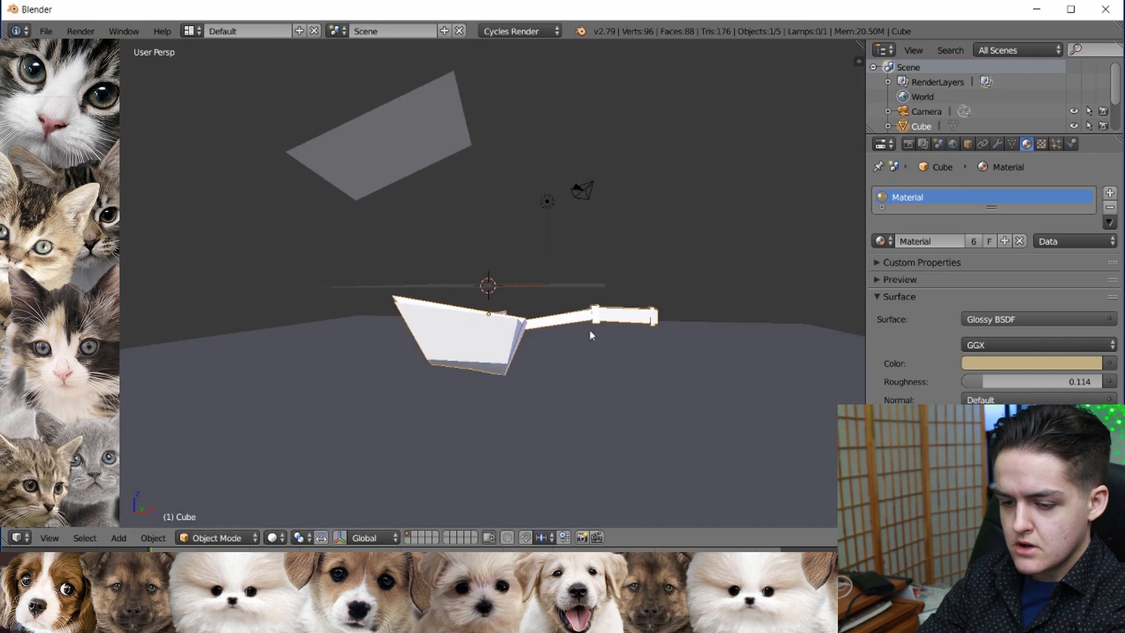
key(r)
key(y)
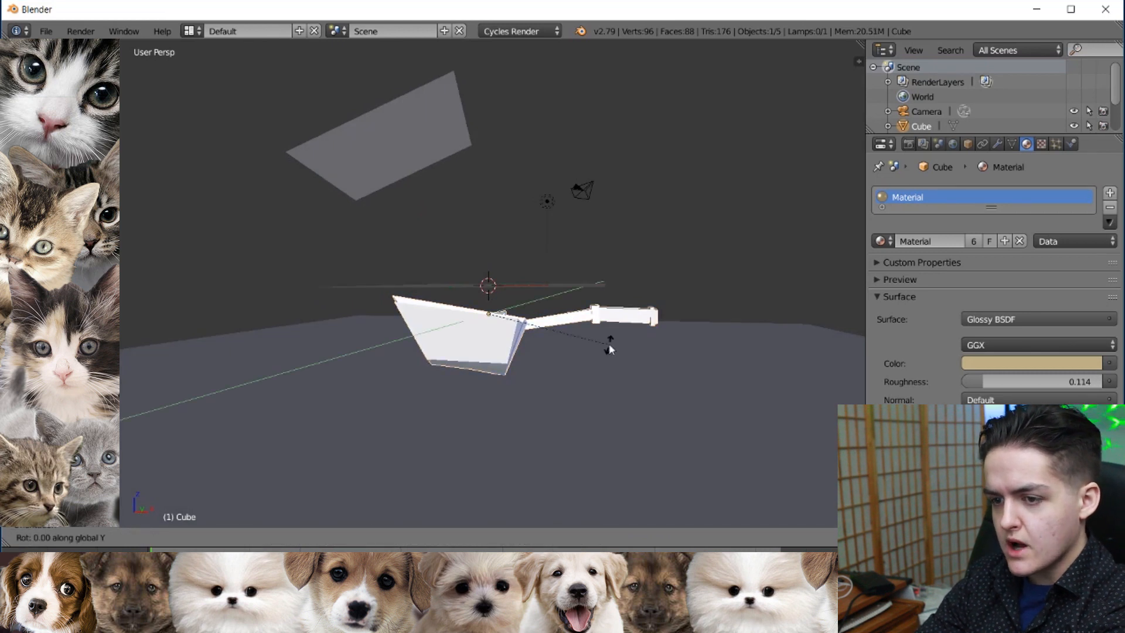
click(620, 387)
mouse_move(614, 382)
middle_down()
mouse_move(522, 385)
mouse_move(623, 385)
middle_up()
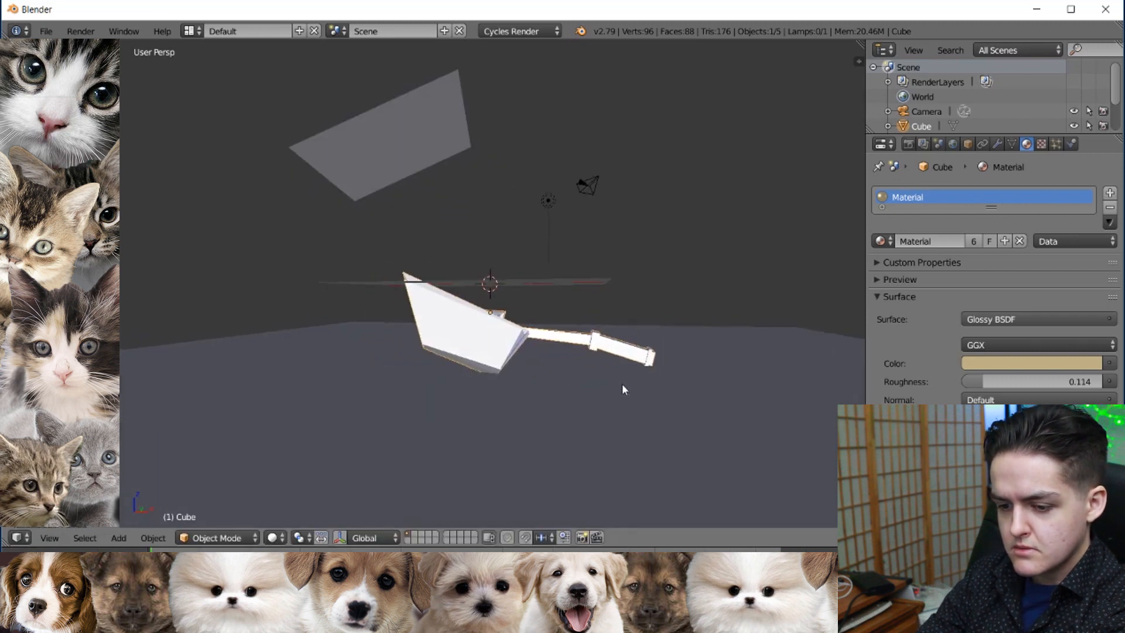
key(g)
key(z)
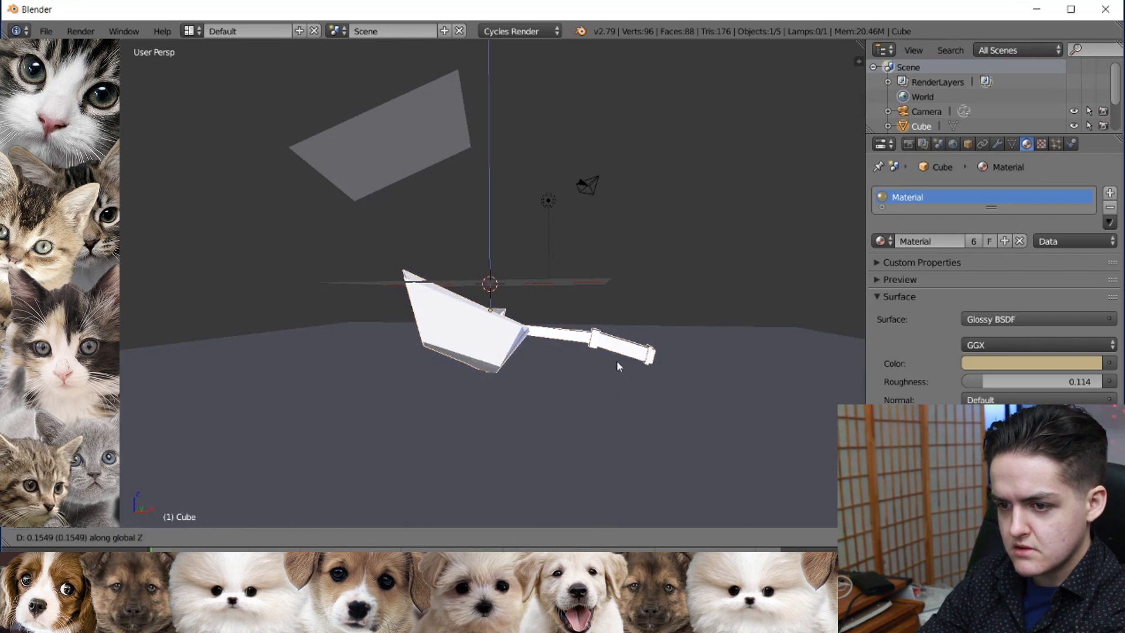
click(614, 329)
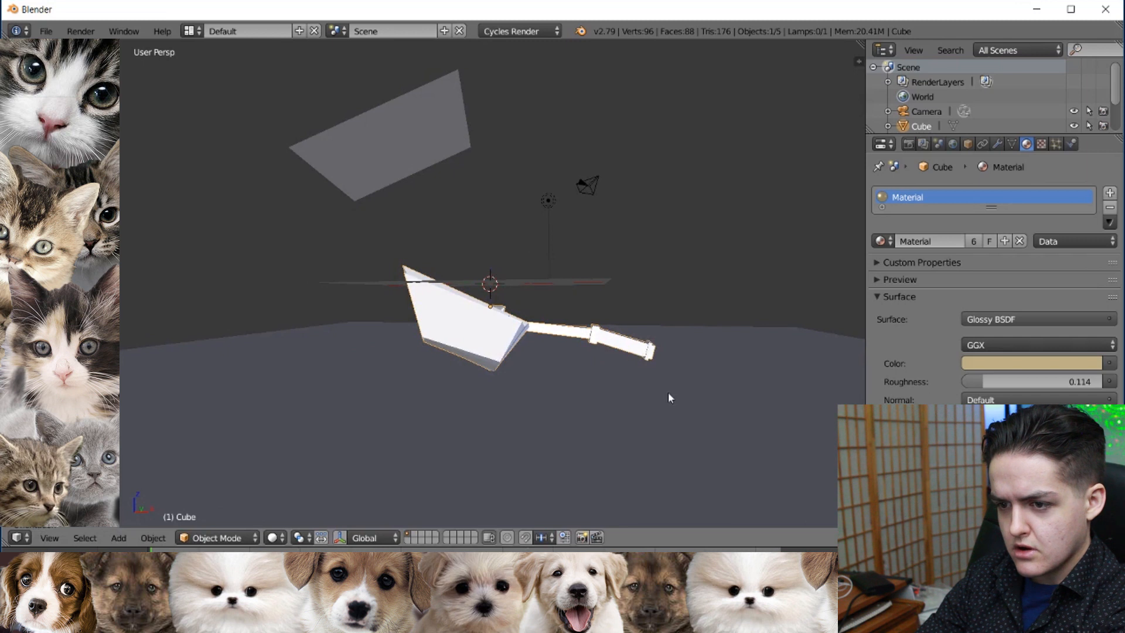
Step: Rotate the hammer slightly about the global Y axis, then tilt it about -20 degrees about the global X axis
key(r)
key(y)
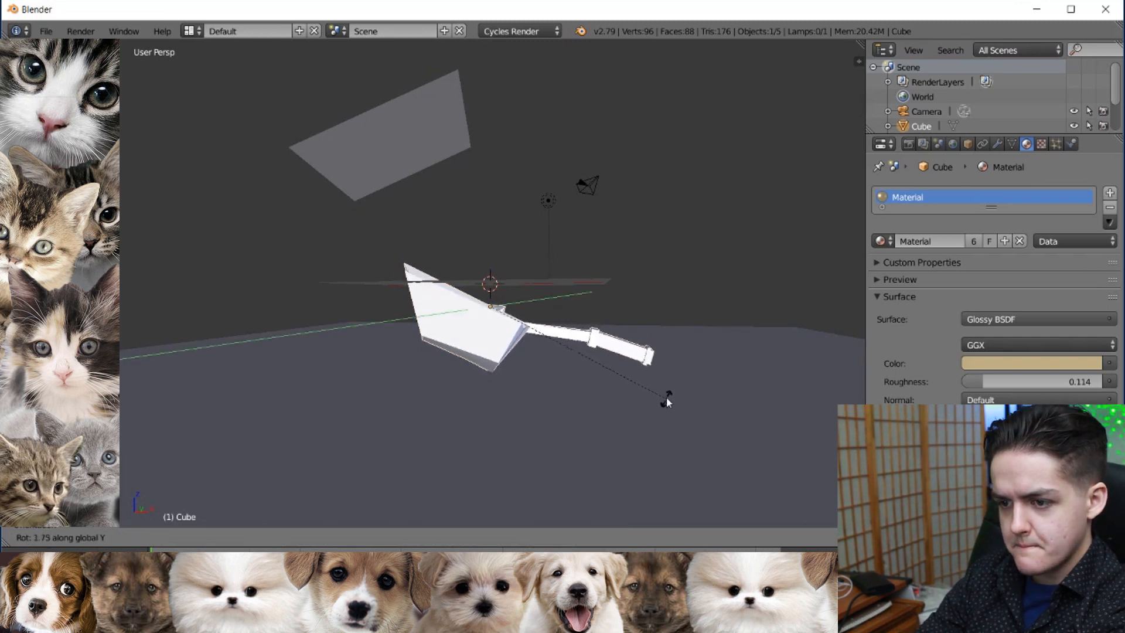
click(667, 403)
middle_drag(641, 413, 540, 350)
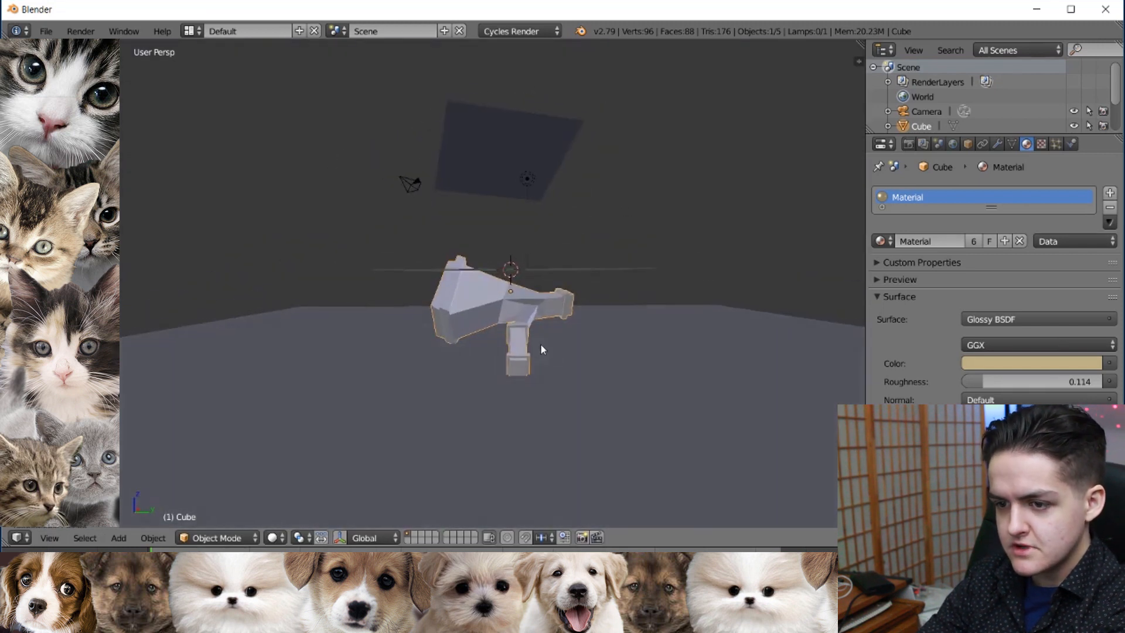
key(r)
key(x)
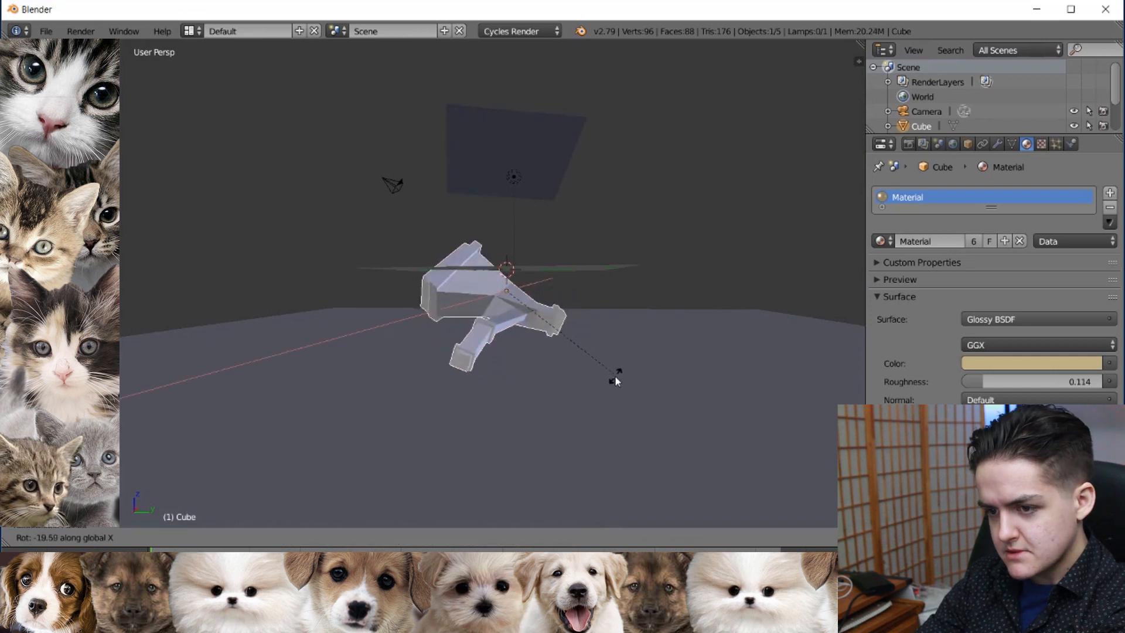
click(611, 380)
middle_drag(610, 379, 574, 356)
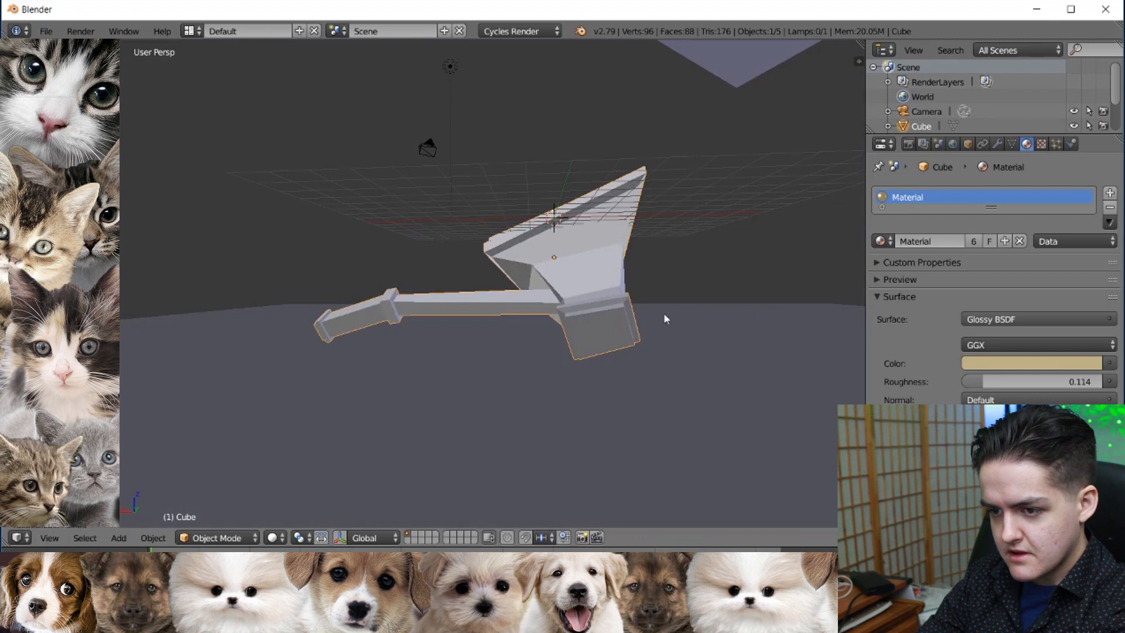
Step: Correct the hammer's resting angle with two further rotations about the global Y axis, checking it from both sides
key(r)
key(x)
key(y)
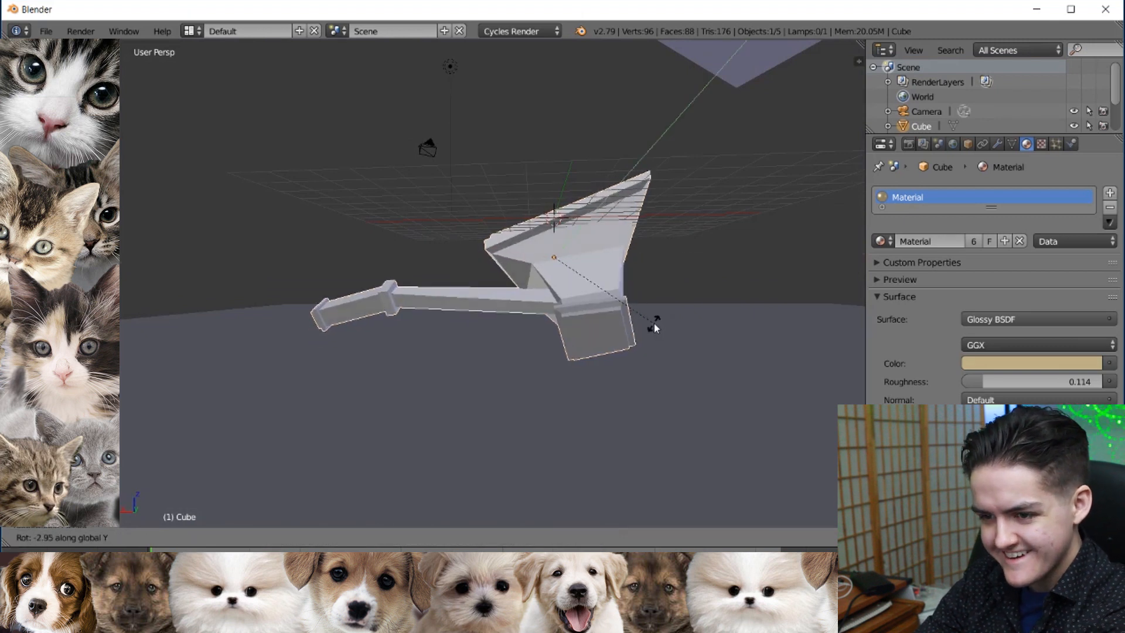
click(652, 317)
middle_drag(652, 316, 650, 360)
key(r)
key(y)
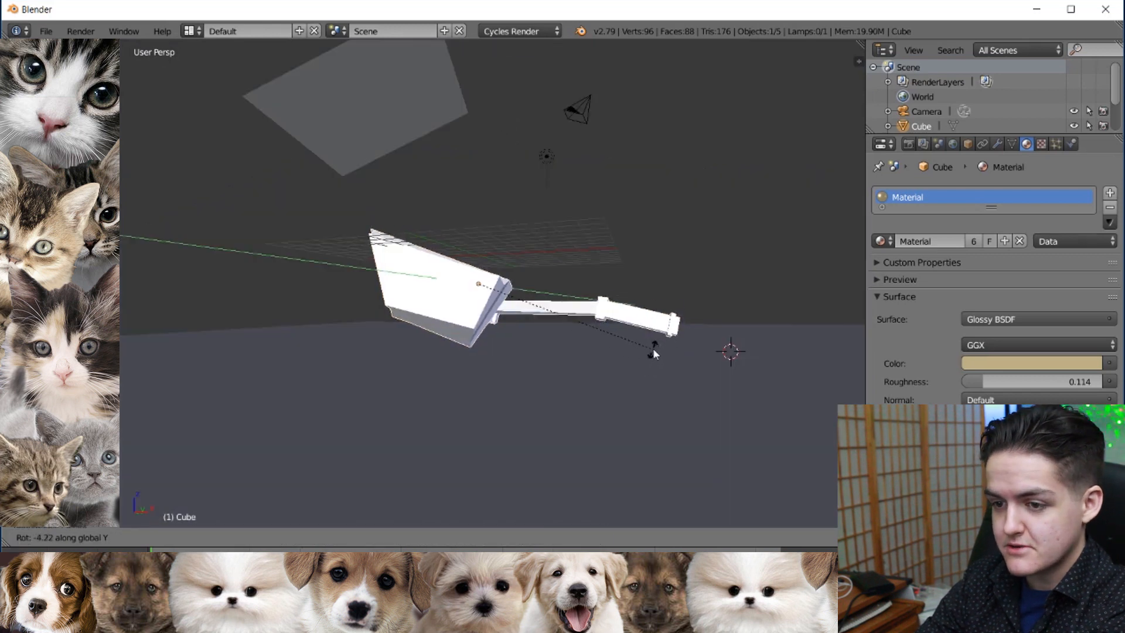
click(668, 327)
Step: Adjust the hammer's height above the floor along the global Z axis
key(g)
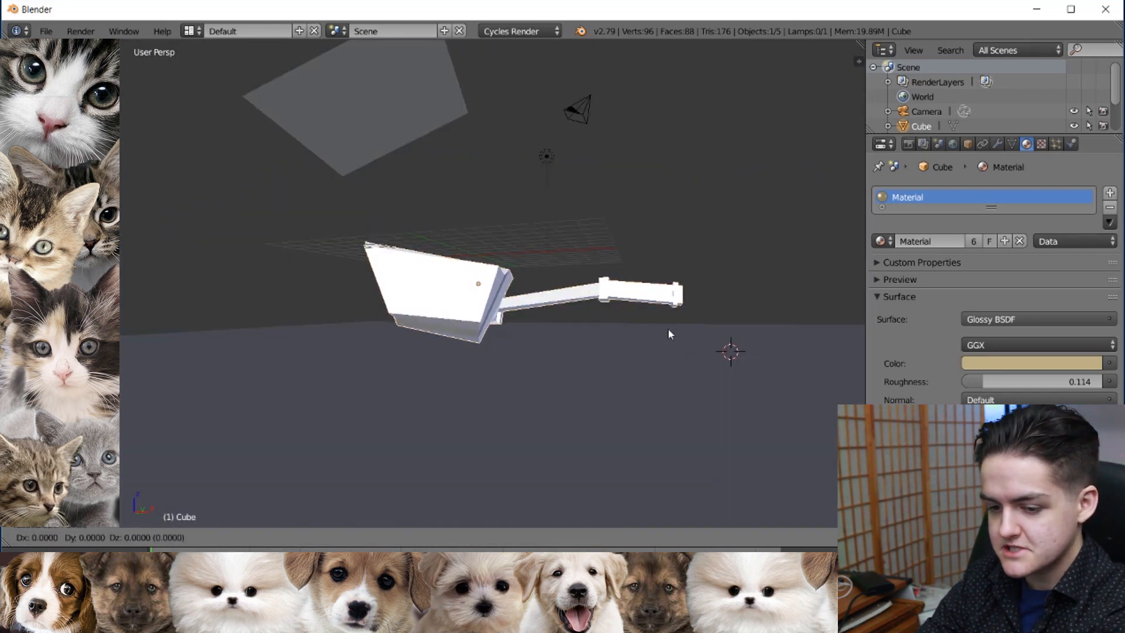
key(z)
click(668, 334)
middle_drag(668, 334, 461, 416)
Step: Preview the lying hammer in Rendered shading from several angles
click(283, 538)
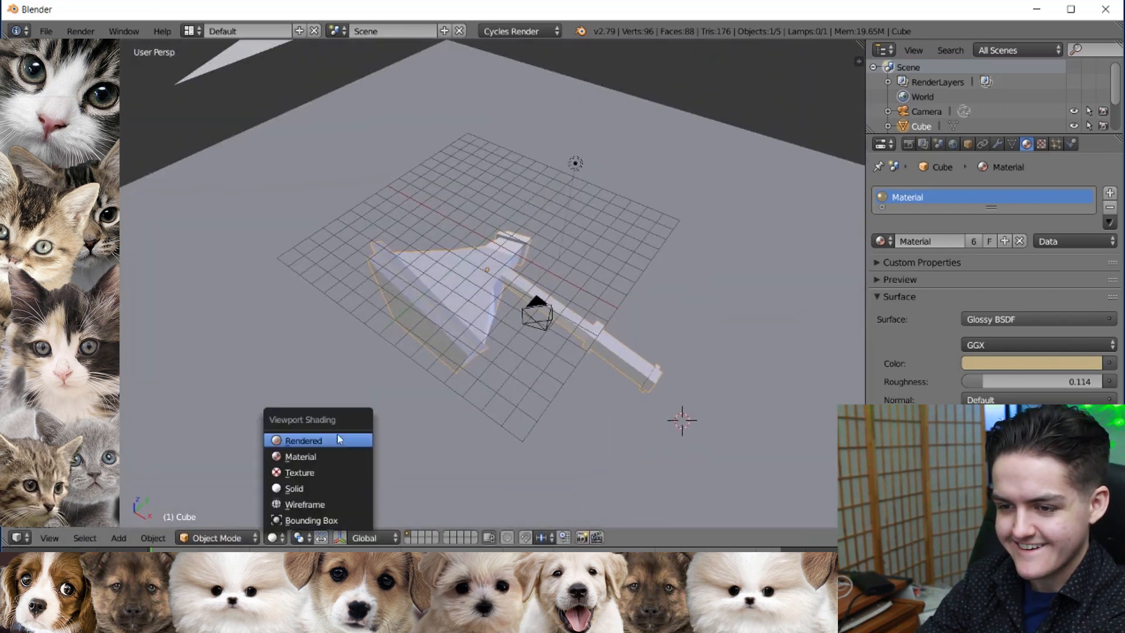
click(336, 434)
mouse_move(451, 412)
middle_down()
mouse_move(443, 357)
mouse_move(538, 343)
mouse_move(404, 369)
mouse_move(511, 406)
middle_up()
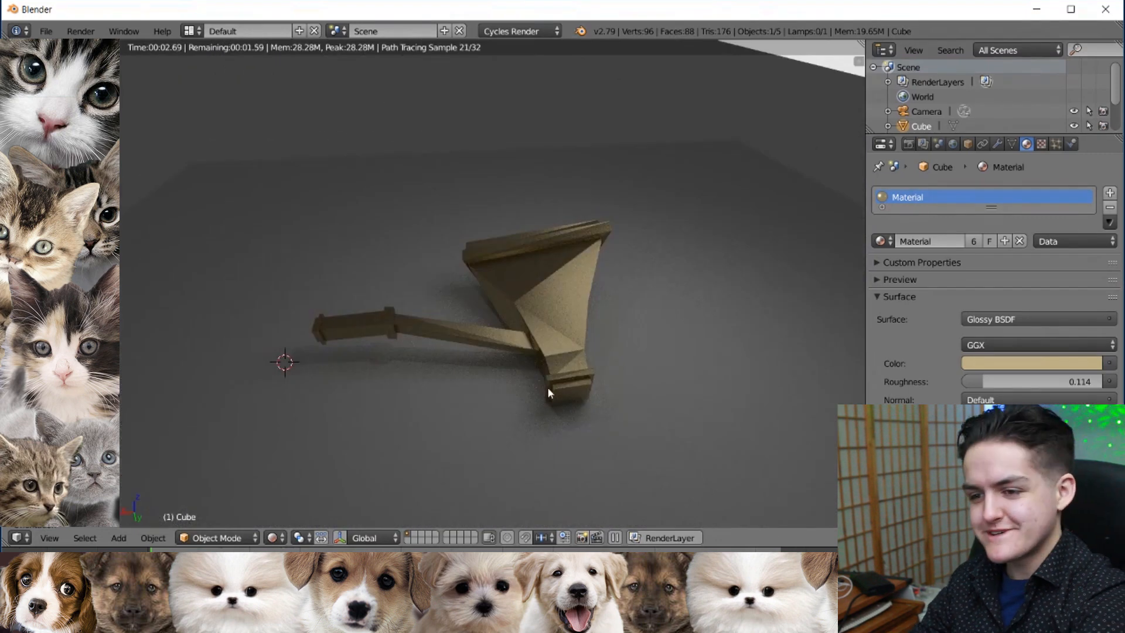
middle_drag(516, 352, 501, 359)
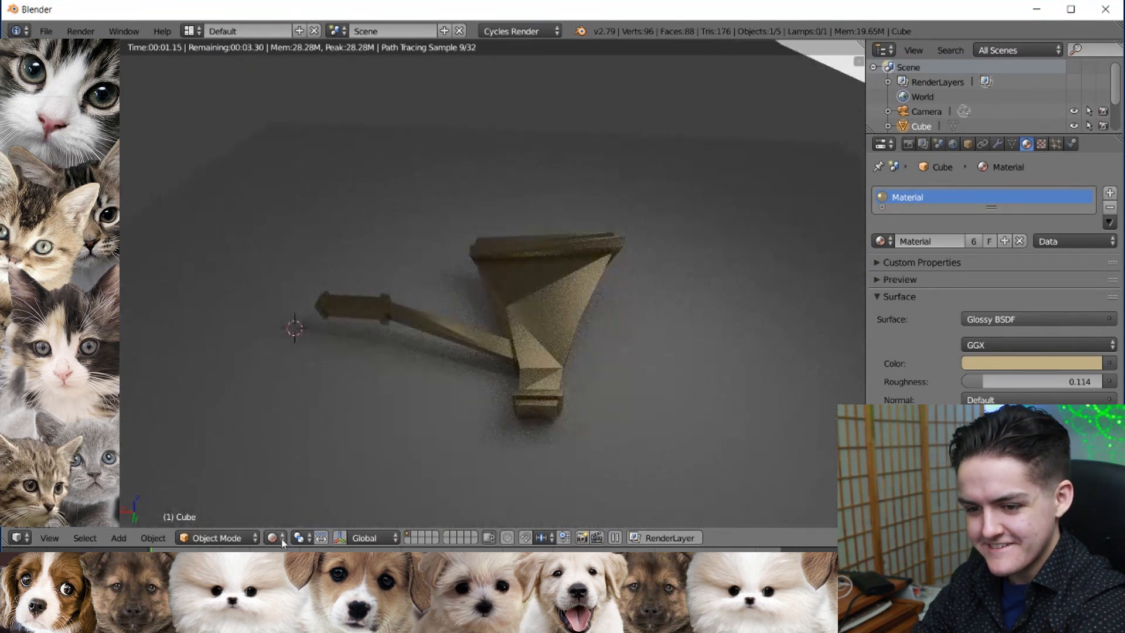
middle_drag(293, 469, 512, 402)
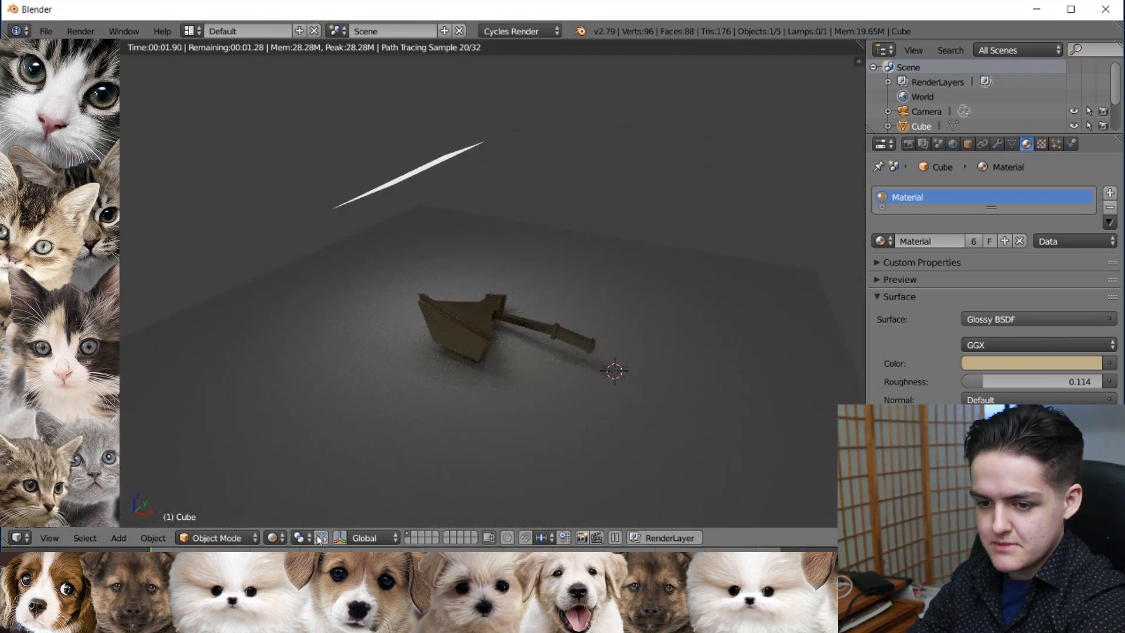
Step: Return to Solid shading, select the floor plane and give it a new material with a Glossy BSDF surface
click(273, 538)
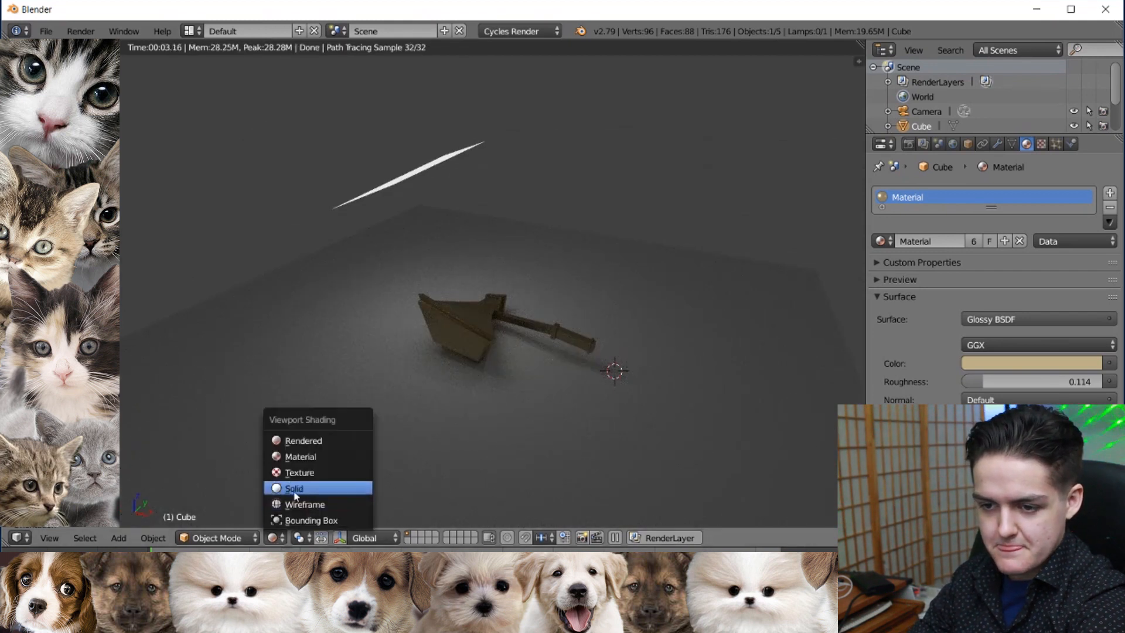
click(302, 485)
right_click(498, 424)
middle_drag(495, 424, 658, 381)
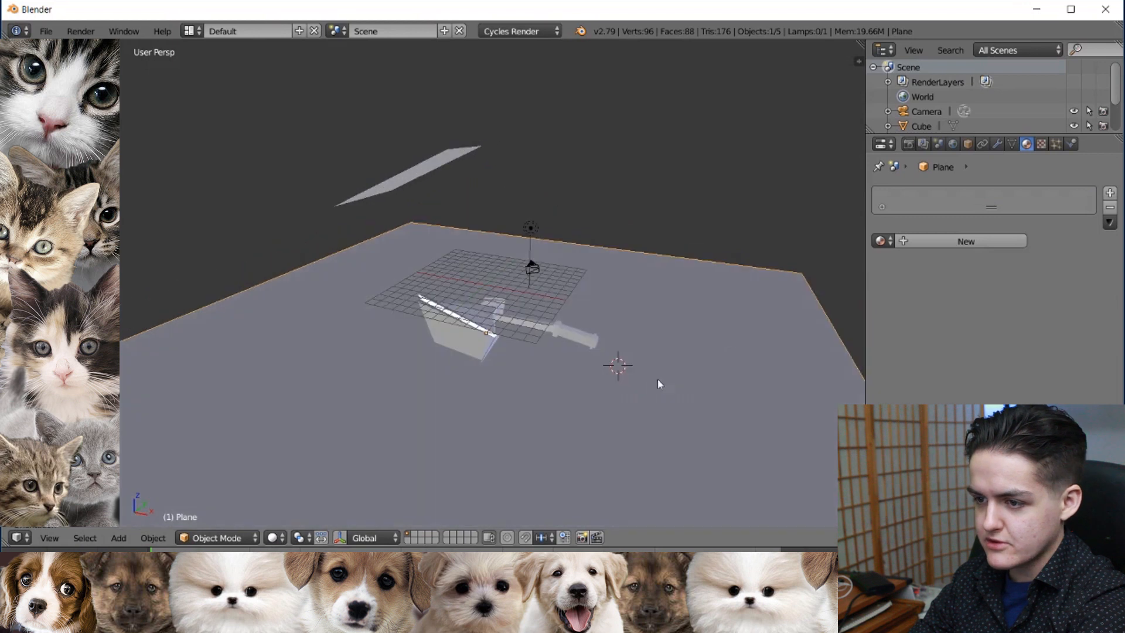
click(962, 241)
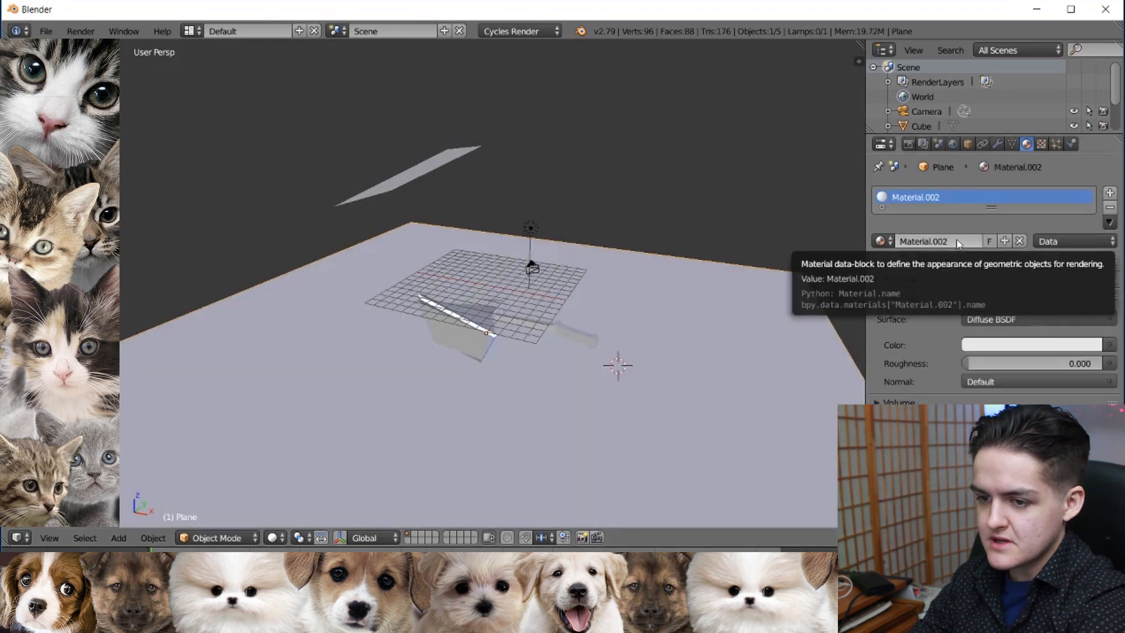
click(983, 319)
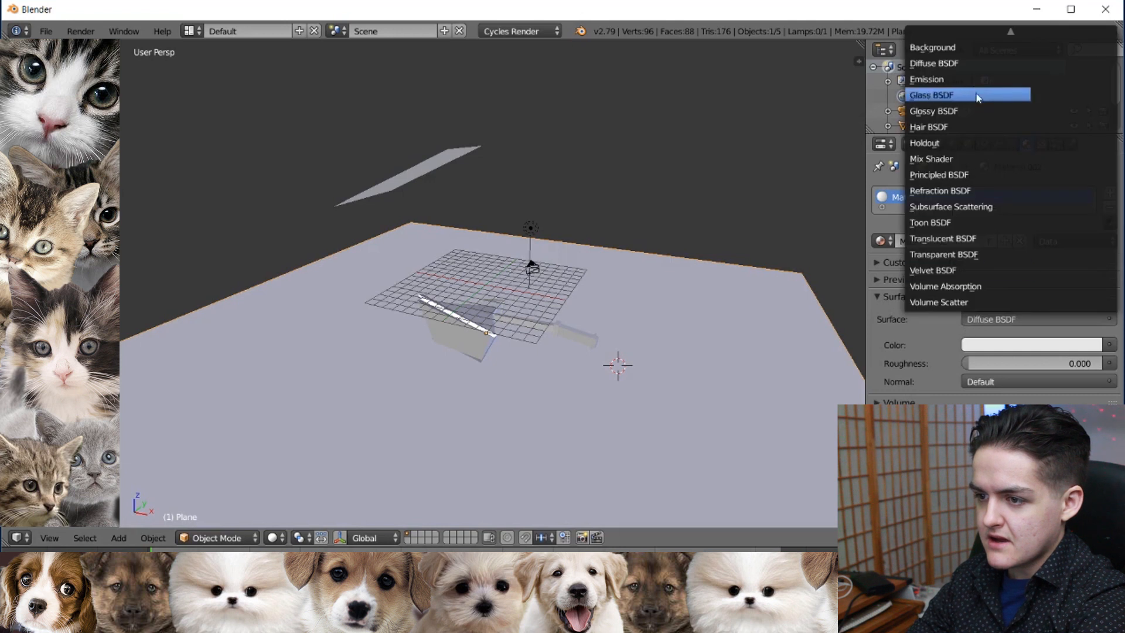
click(942, 113)
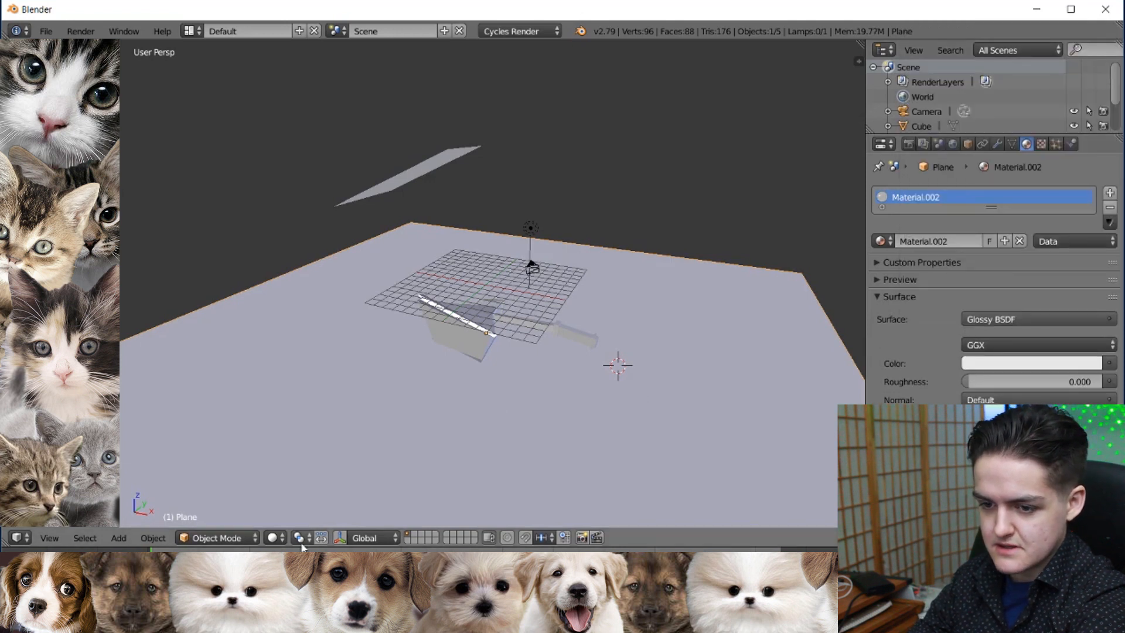
Step: Switch to Rendered shading and increase the roughness of the floor's glossy material
click(273, 538)
click(321, 437)
mouse_move(662, 399)
middle_down()
mouse_move(620, 381)
mouse_move(617, 335)
mouse_move(627, 371)
mouse_move(643, 339)
mouse_move(624, 386)
mouse_move(632, 415)
mouse_move(573, 407)
mouse_move(481, 363)
mouse_move(600, 430)
mouse_move(643, 389)
middle_up()
drag(981, 382, 996, 382)
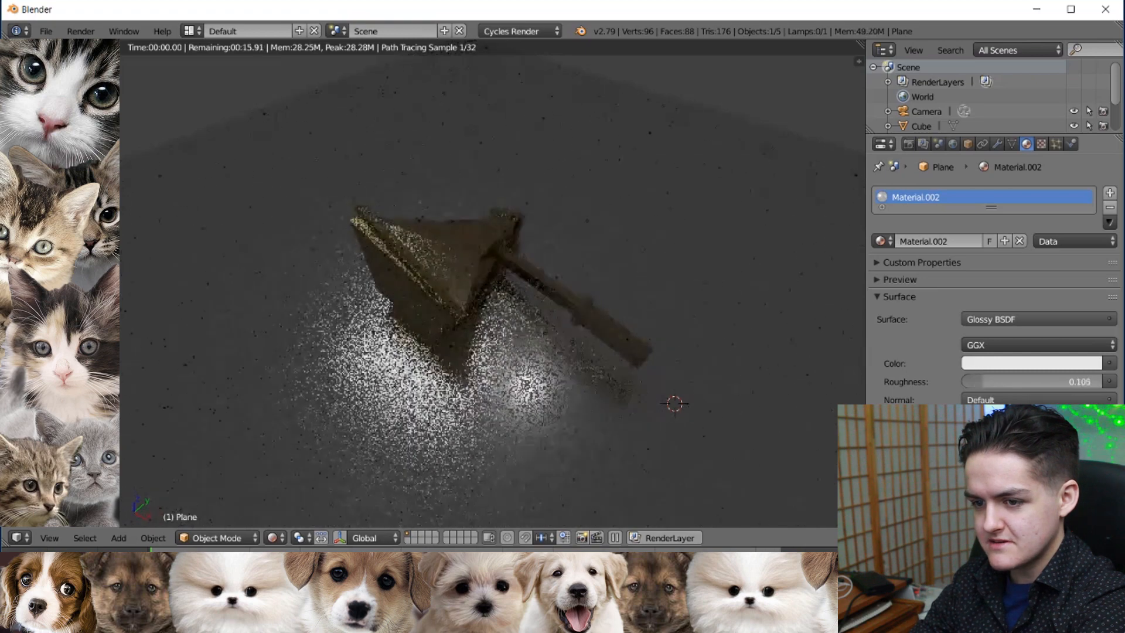
drag(996, 381, 1032, 382)
Step: Duplicate the emissive overhead plane to the opposite side of the hammer and rotate the copy about 59 degrees to face it
middle_drag(705, 329, 484, 259)
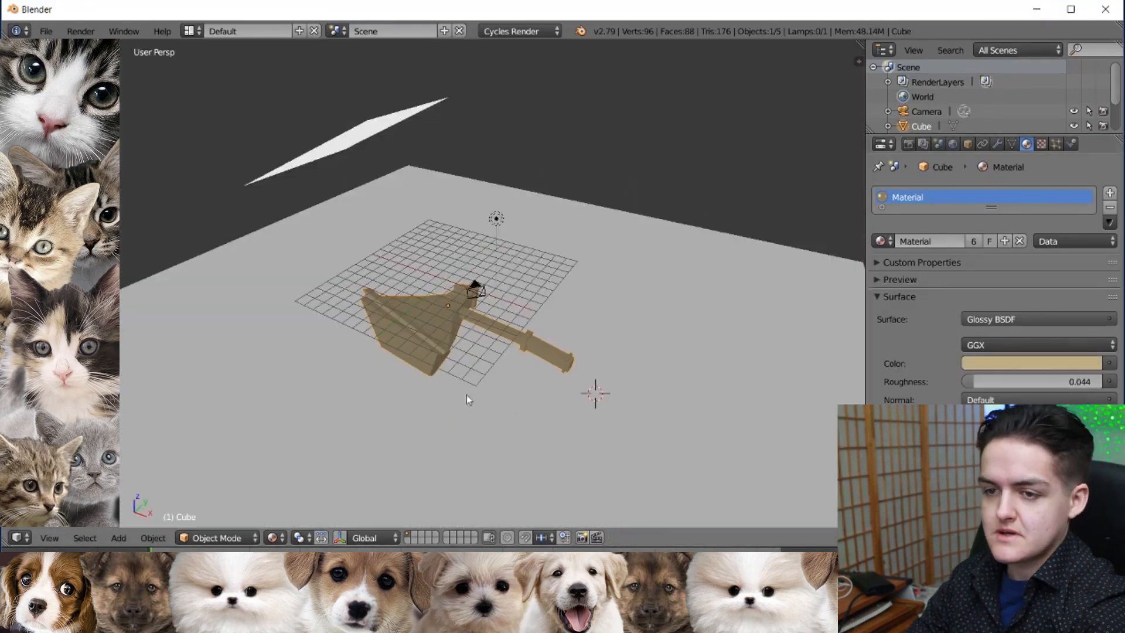
right_click(344, 143)
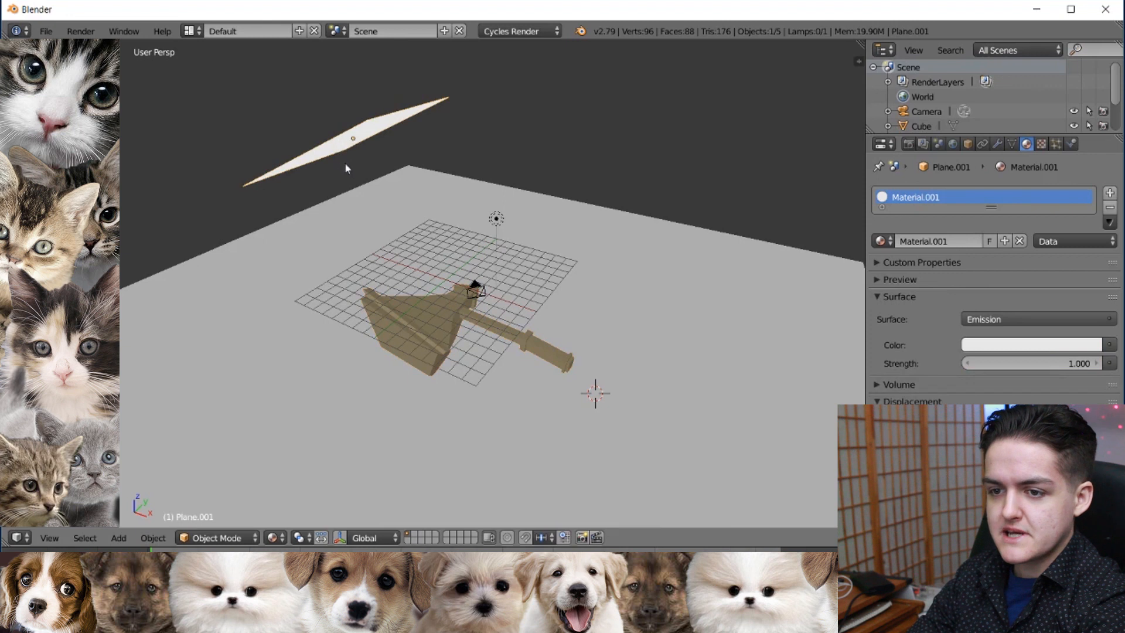
middle_drag(343, 163, 349, 161)
key(shift+d)
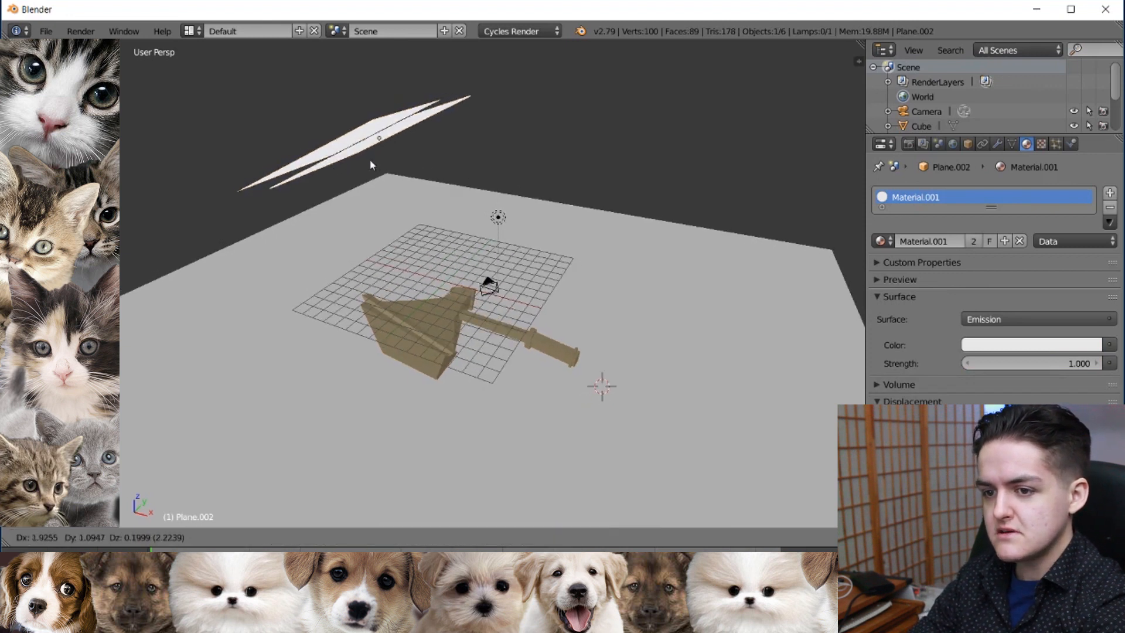
click(619, 155)
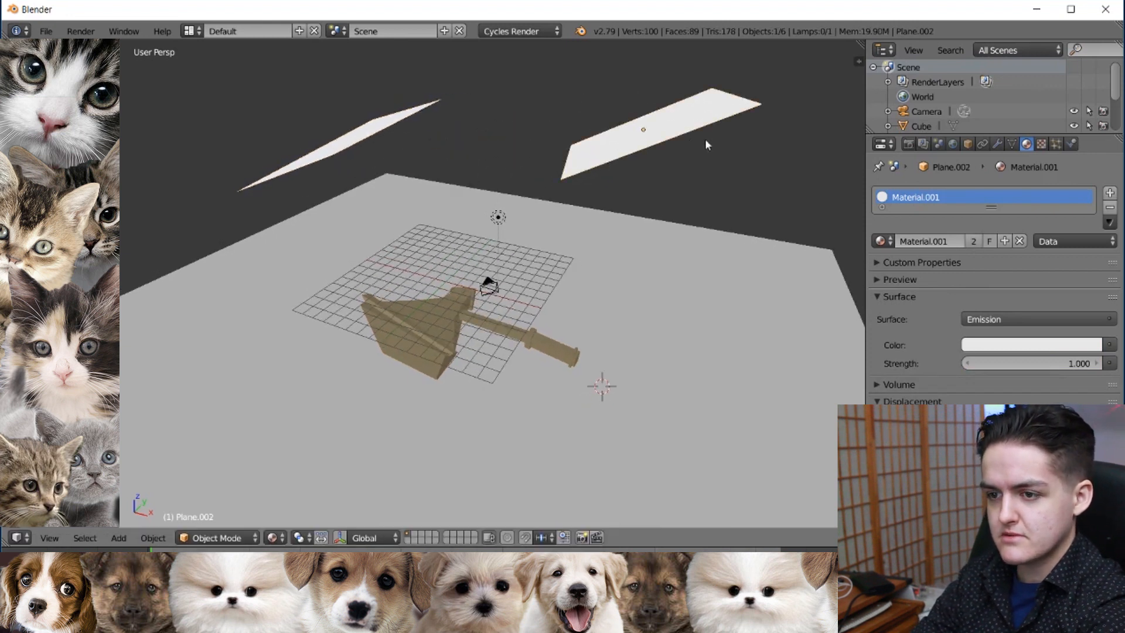
key(r)
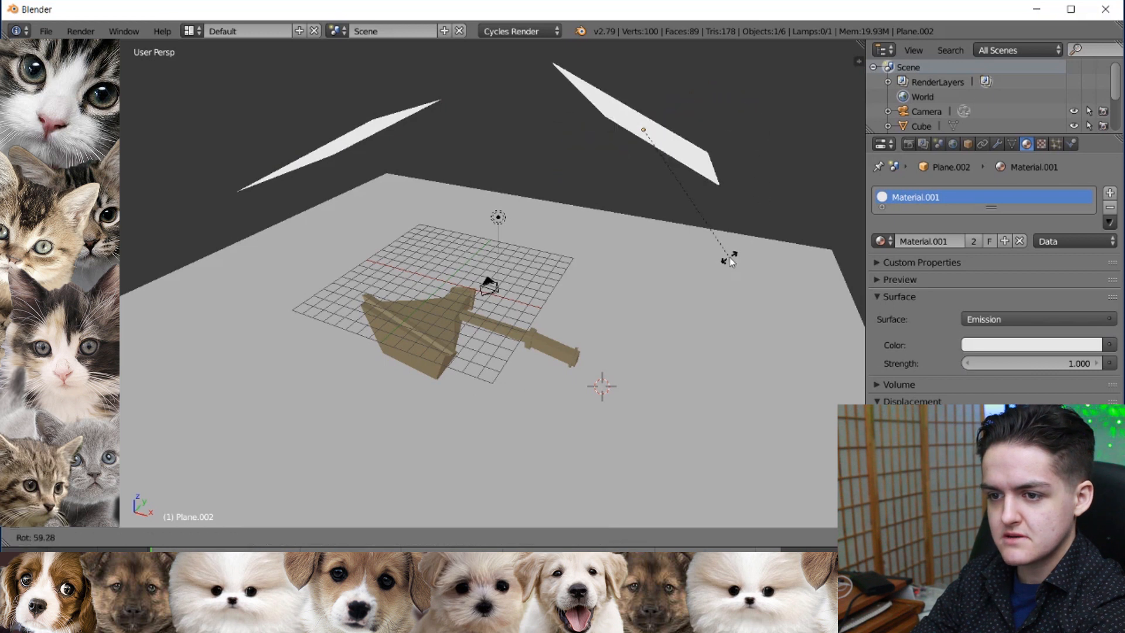
click(737, 258)
middle_drag(650, 271, 675, 250)
Step: Preview the scene in Rendered shading and examine up close how both emissive planes light the hammer
click(275, 537)
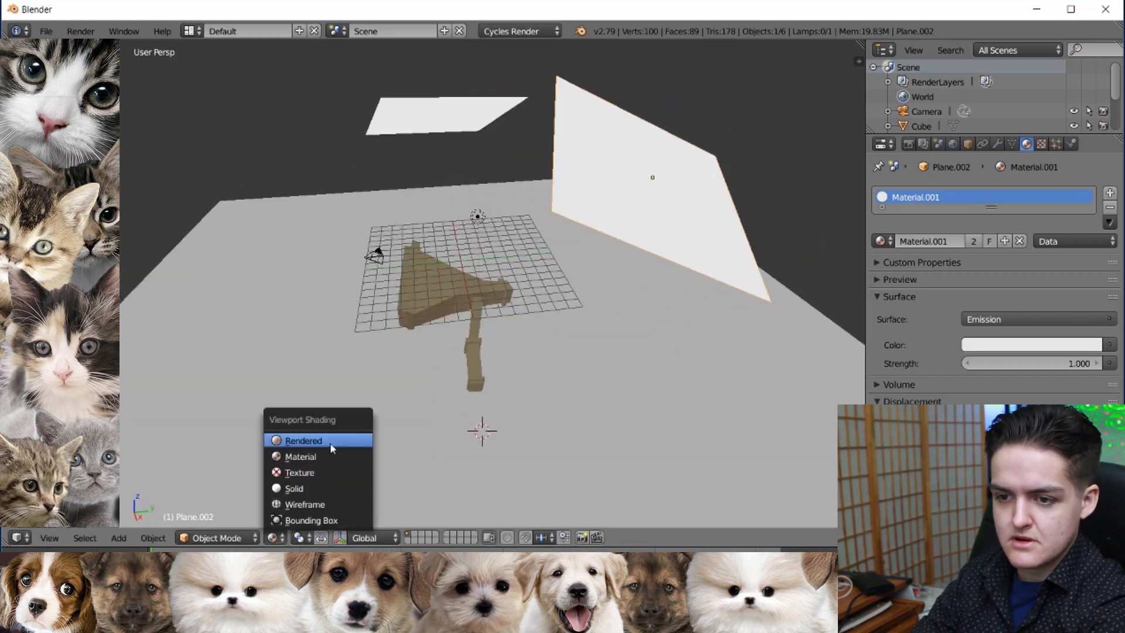
click(329, 442)
mouse_move(506, 352)
middle_down()
mouse_move(560, 363)
mouse_move(544, 344)
mouse_move(589, 260)
mouse_move(578, 293)
mouse_move(586, 290)
mouse_move(570, 284)
mouse_move(514, 326)
mouse_move(557, 319)
middle_up()
scroll(577, 293, up, 3)
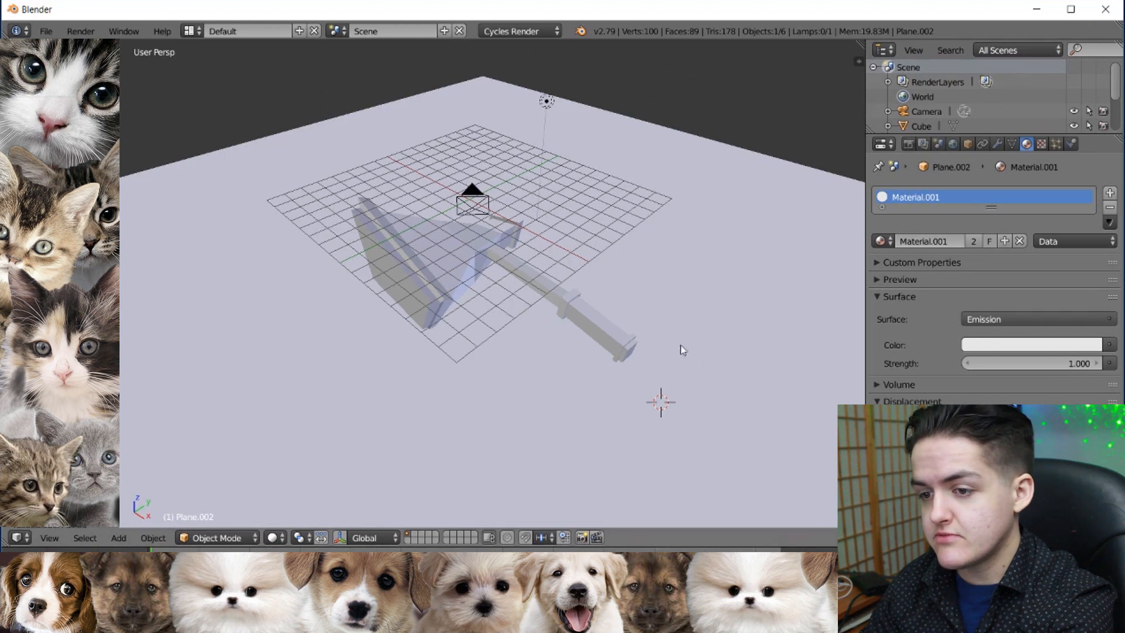
Step: Examine how the hammer, the camera and the two emissive planes are arranged over the floor
scroll(460, 271, down, 4)
scroll(464, 273, up, 2)
middle_drag(464, 273, 462, 311)
scroll(462, 310, up, 1)
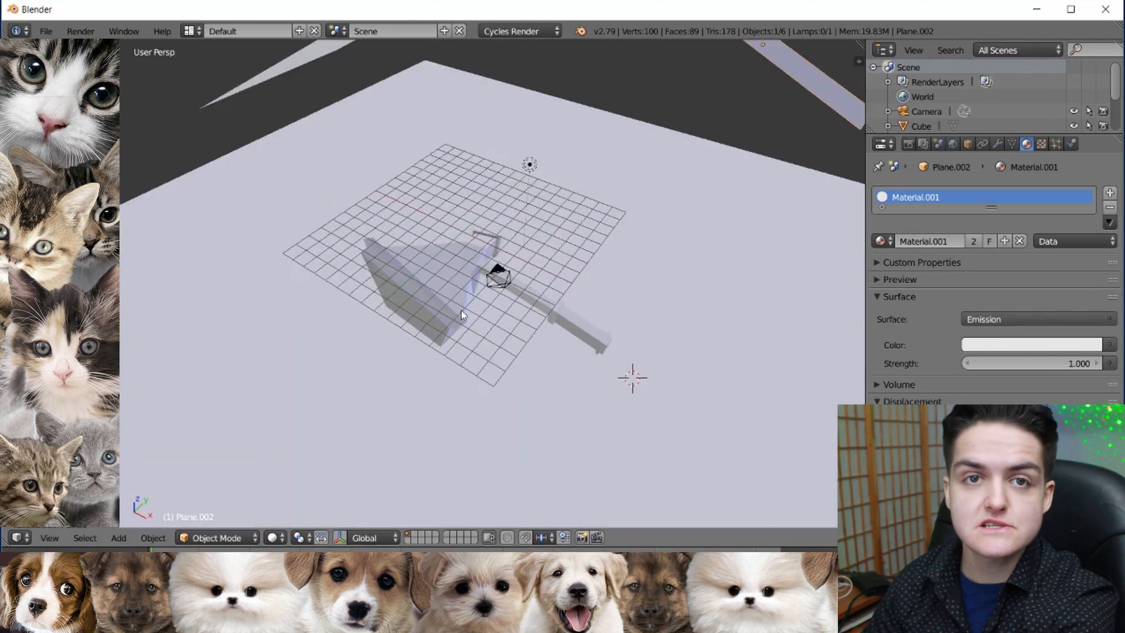
scroll(522, 359, up, 1)
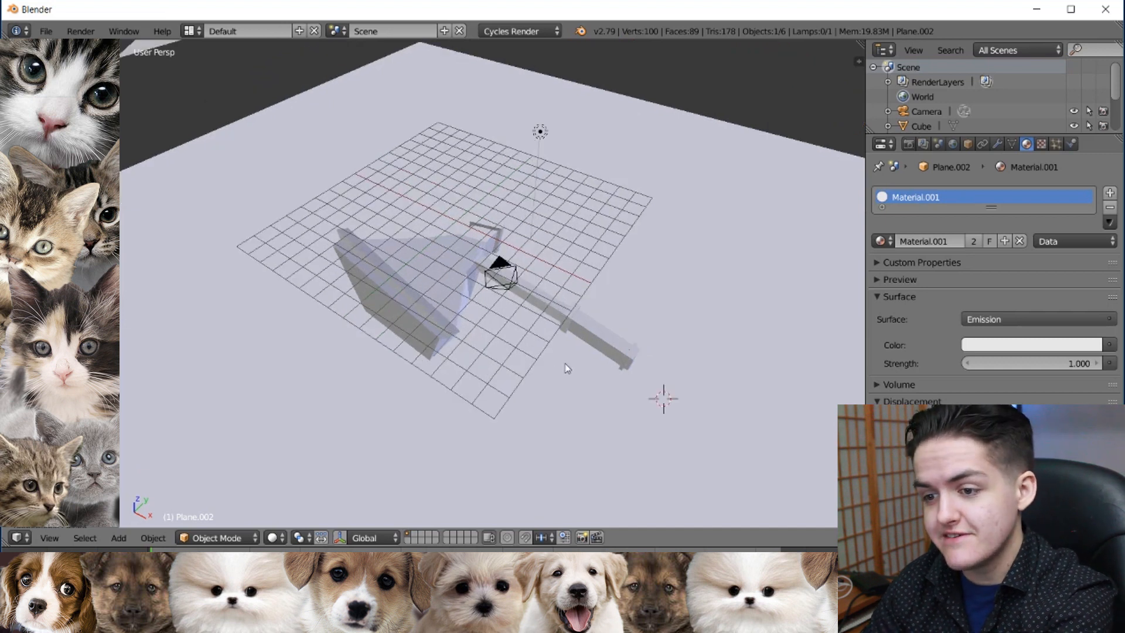
scroll(564, 366, down, 3)
scroll(559, 378, up, 1)
scroll(555, 385, down, 1)
middle_drag(554, 387, 527, 331)
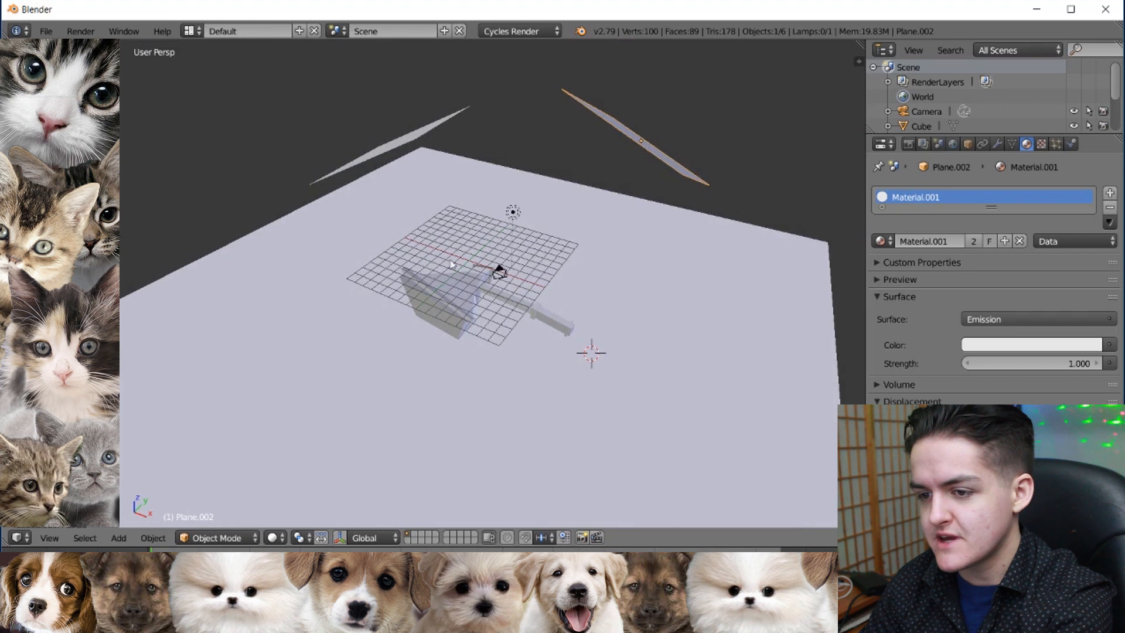
scroll(485, 369, up, 3)
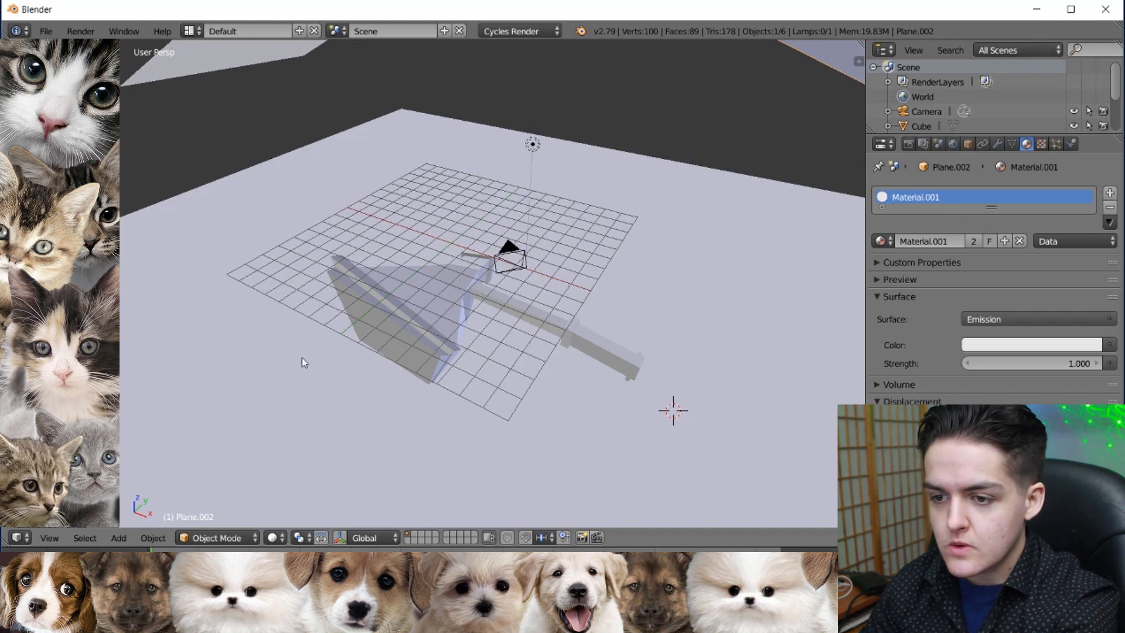
Step: Select the camera, show the 3D viewport's properties and enable Lock Camera to View
right_click(507, 252)
middle_drag(554, 258, 523, 253)
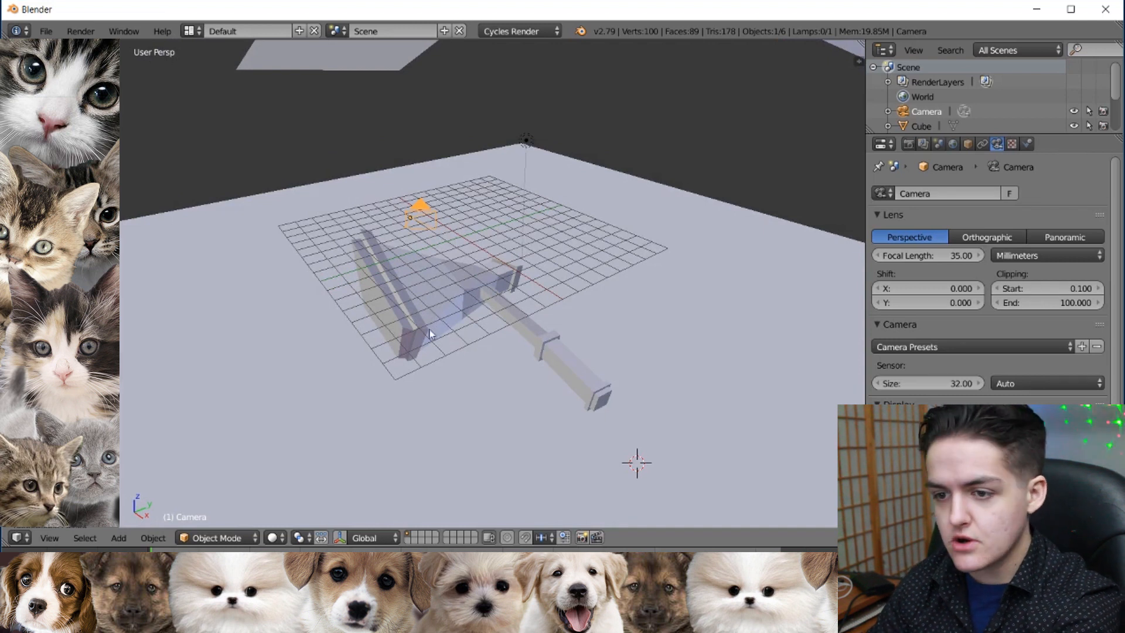
middle_drag(427, 333, 479, 346)
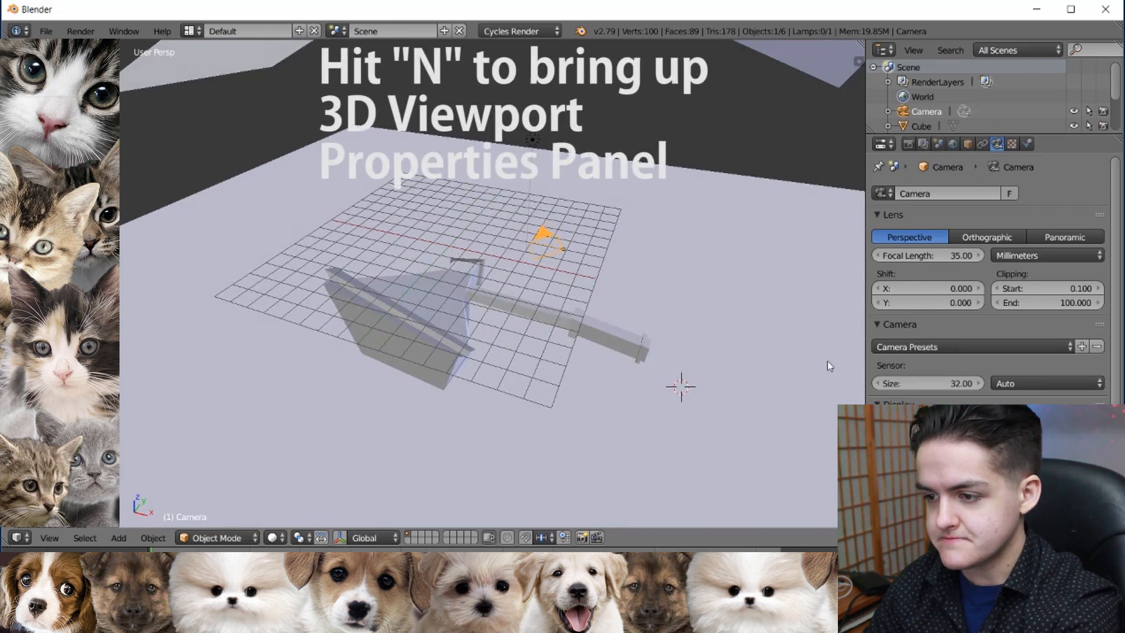
key(n)
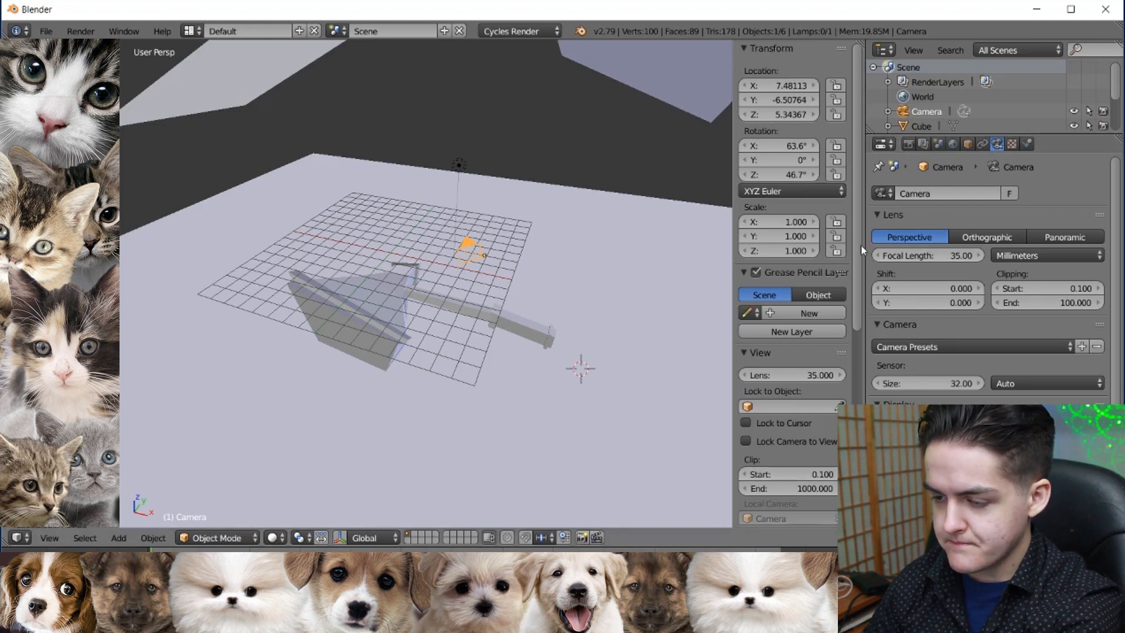
scroll(860, 244, down, 5)
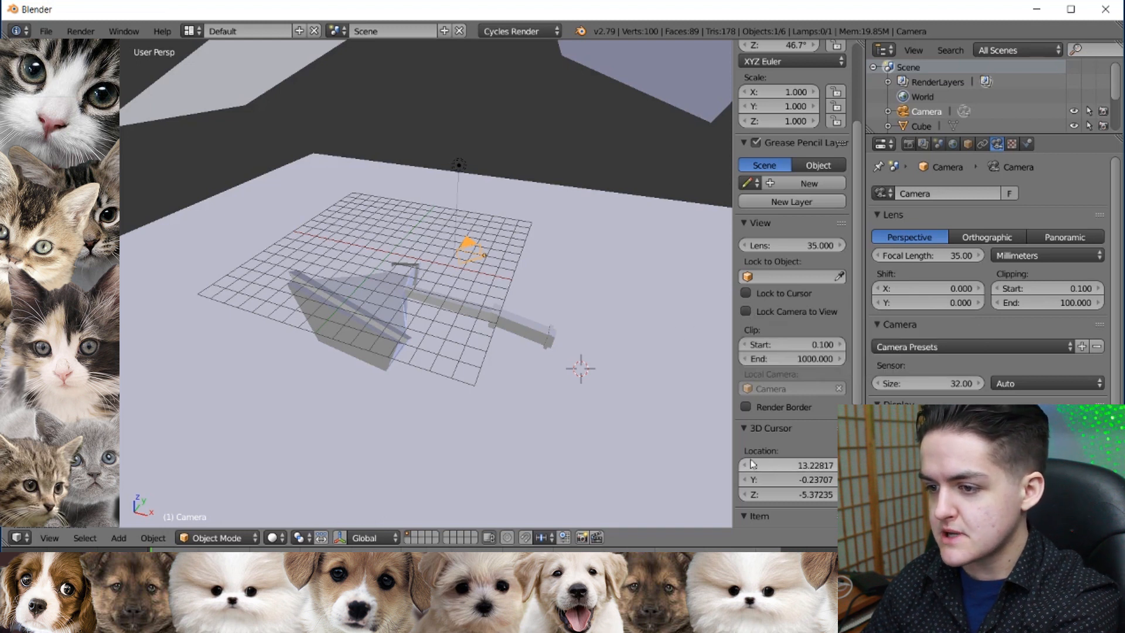
click(748, 313)
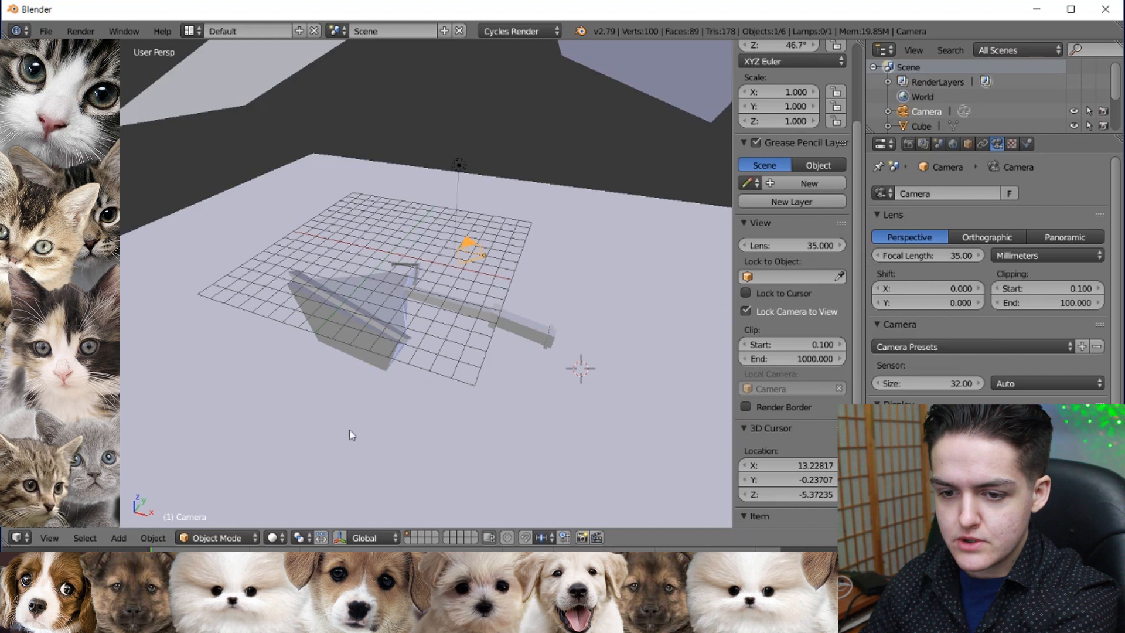
Step: Switch to the active camera's view and reposition the camera so the whole hammer fits diagonally inside the frame
click(50, 538)
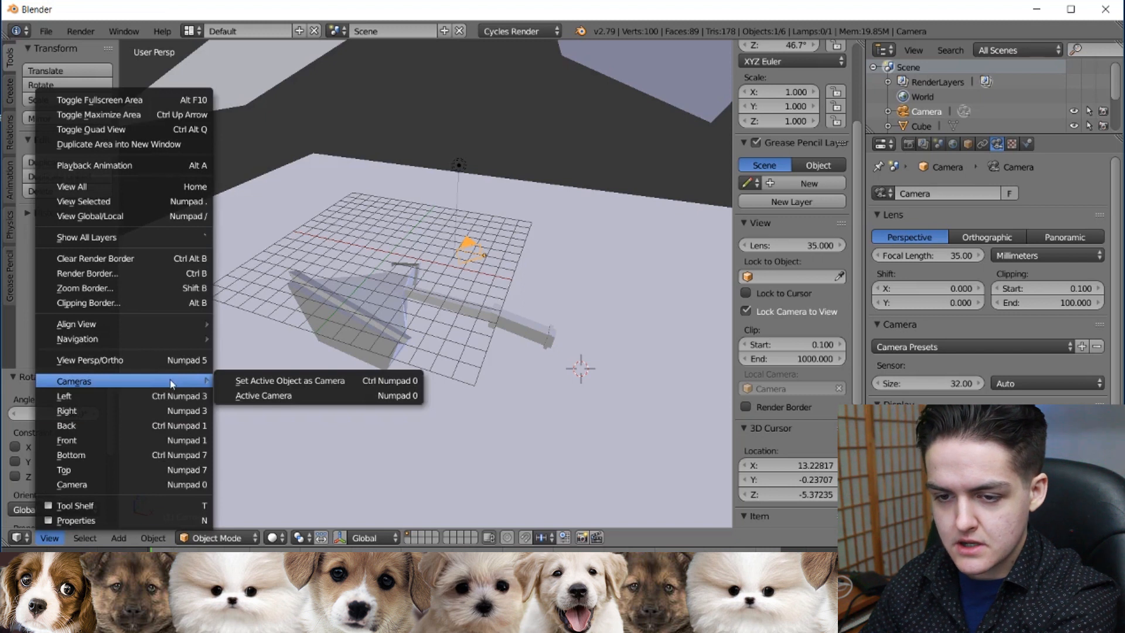
click(234, 399)
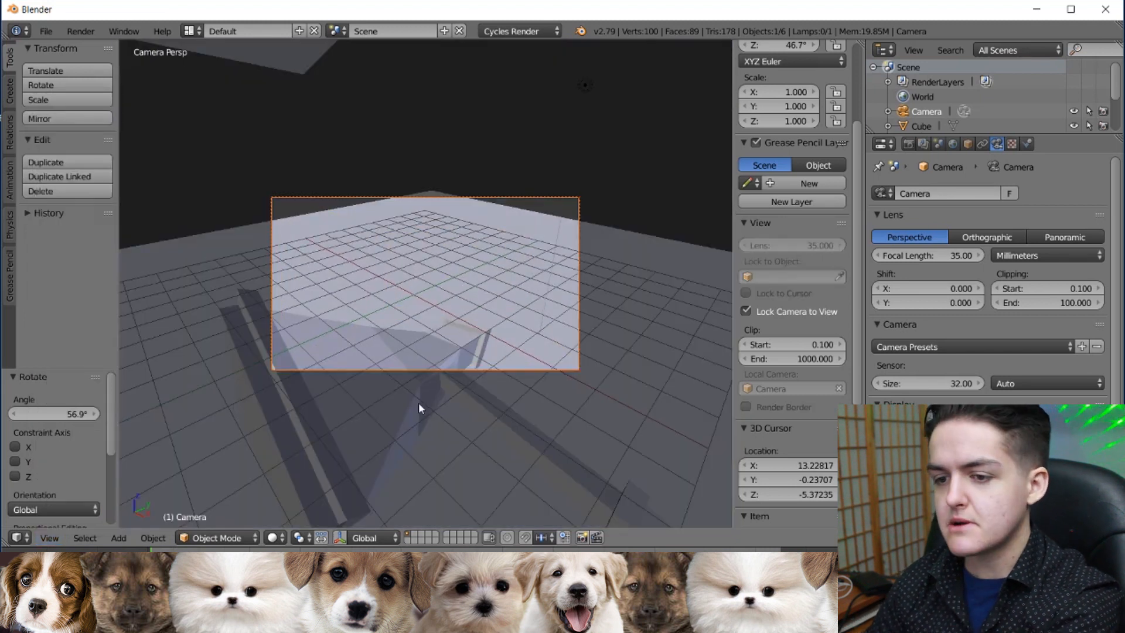
scroll(459, 343, down, 4)
scroll(459, 344, up, 4)
middle_drag(460, 344, 431, 260)
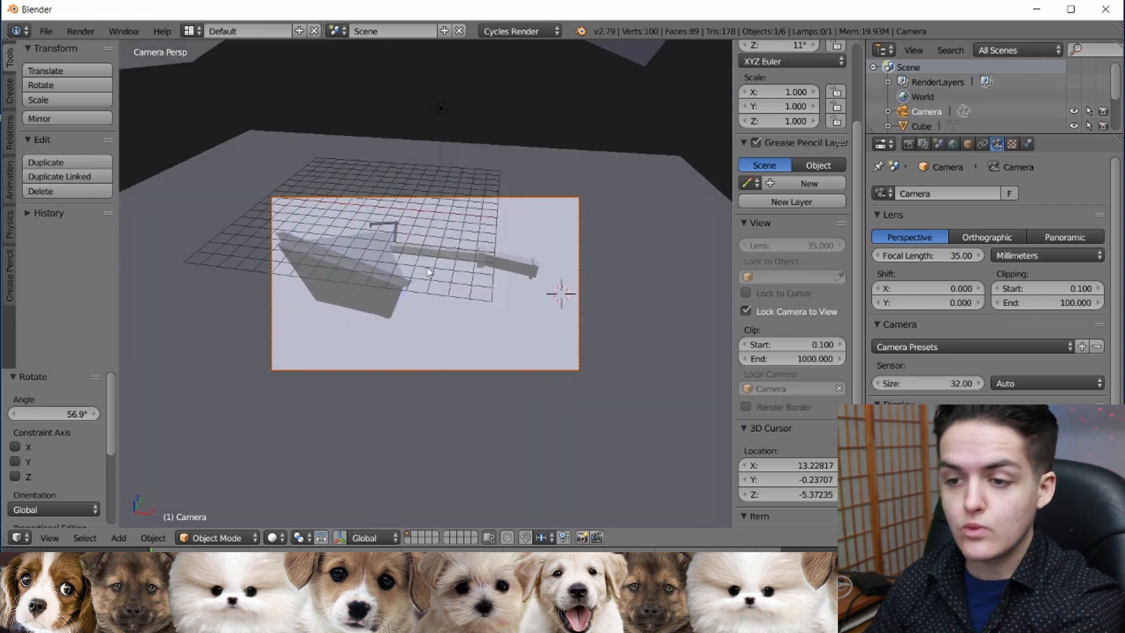
middle_drag(452, 271, 419, 326)
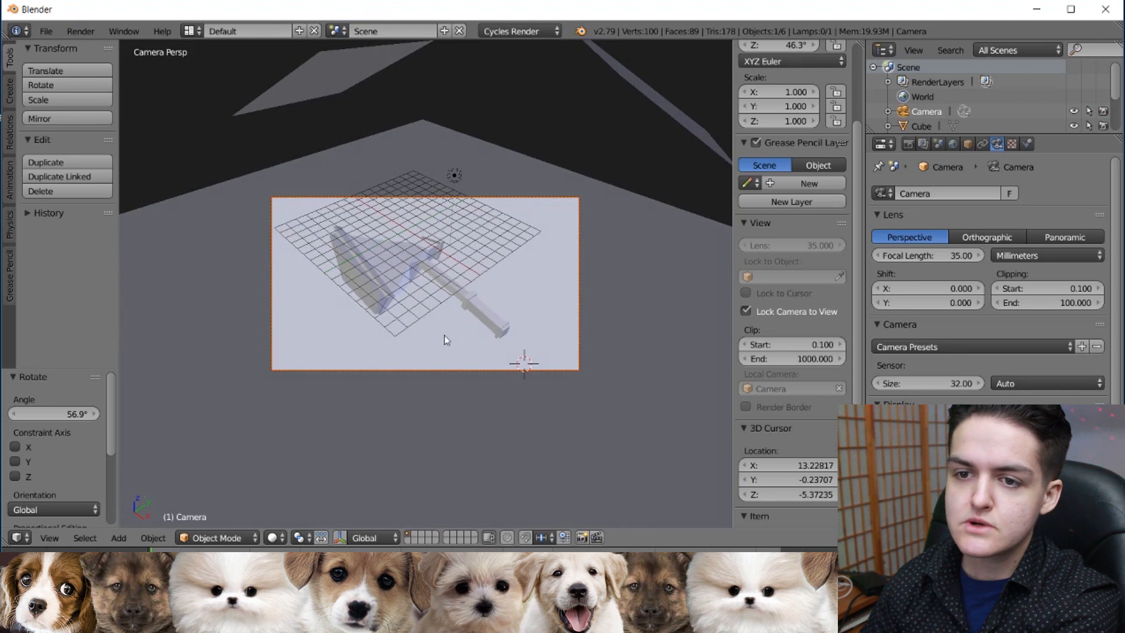
Step: Render the image from the camera, save it as hammer3 in the Documents folder and return to the scene
click(86, 31)
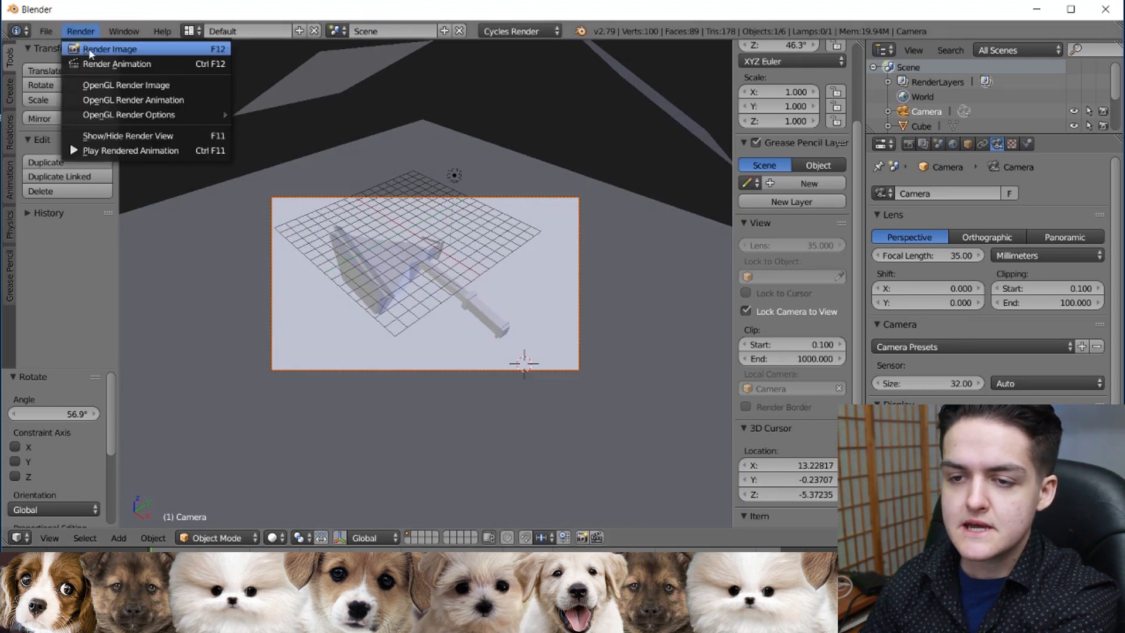
click(90, 48)
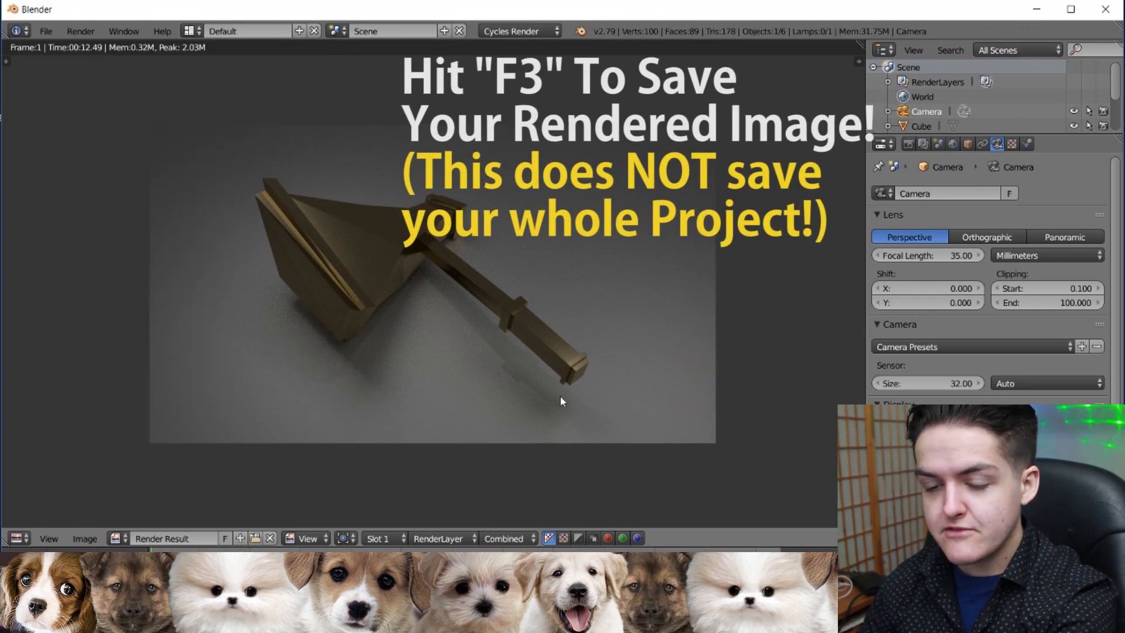
key(F3)
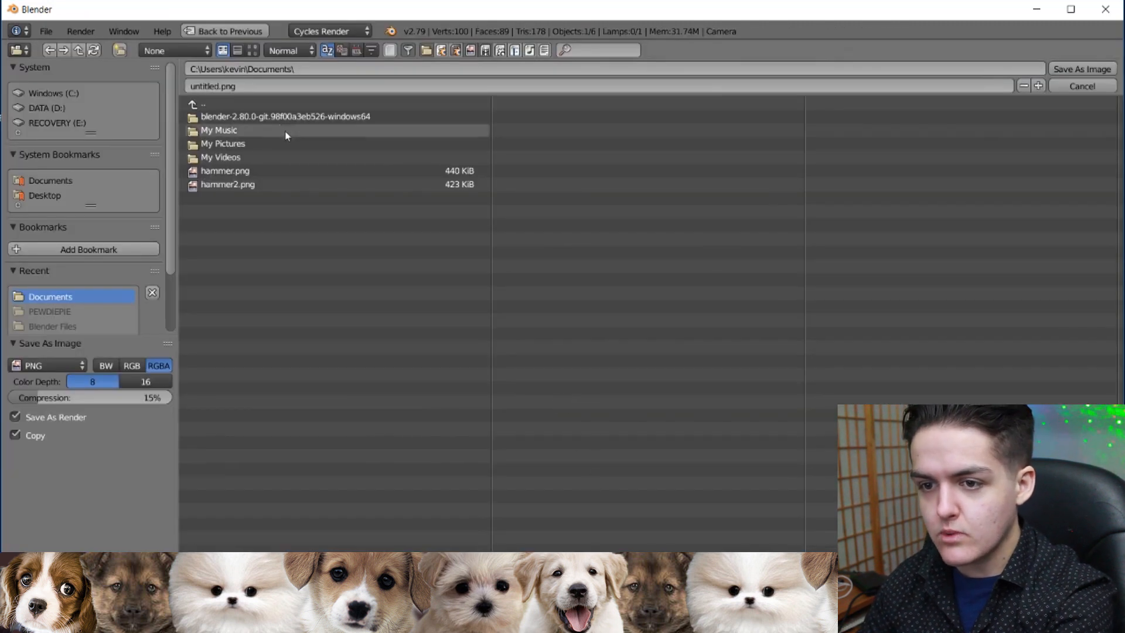
click(216, 88)
text(hammer3)
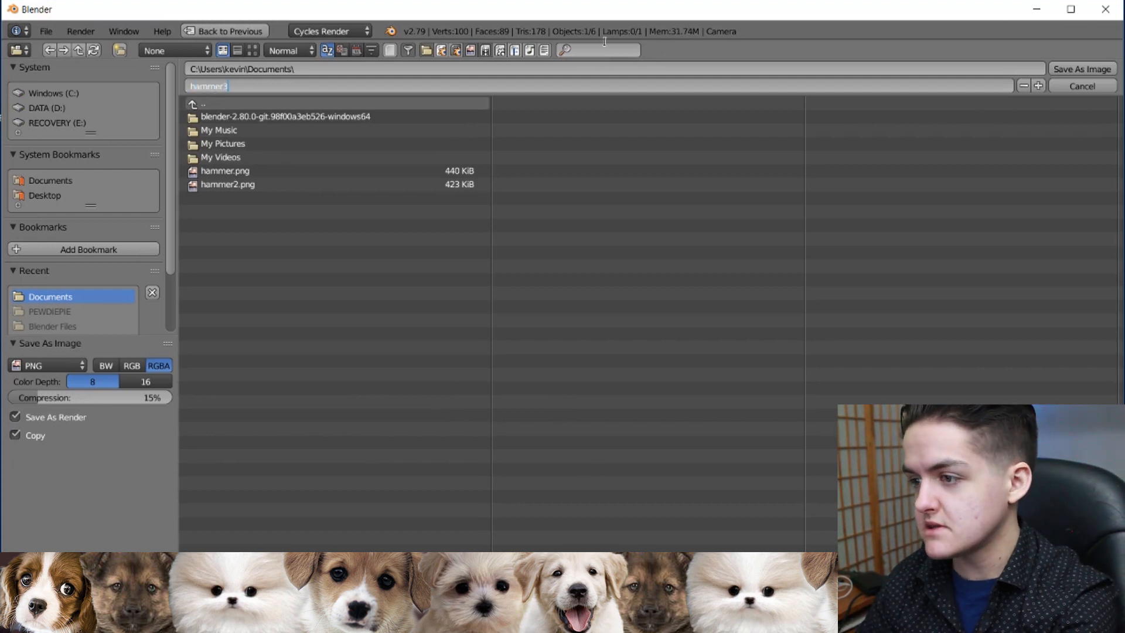
key(Return)
click(1083, 69)
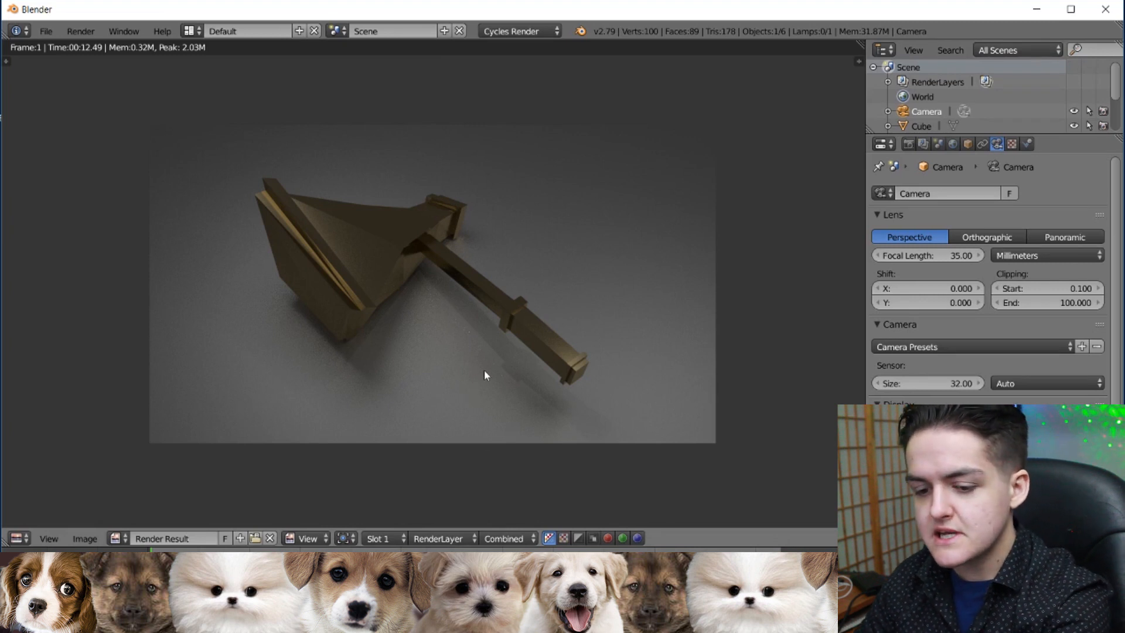
key(Escape)
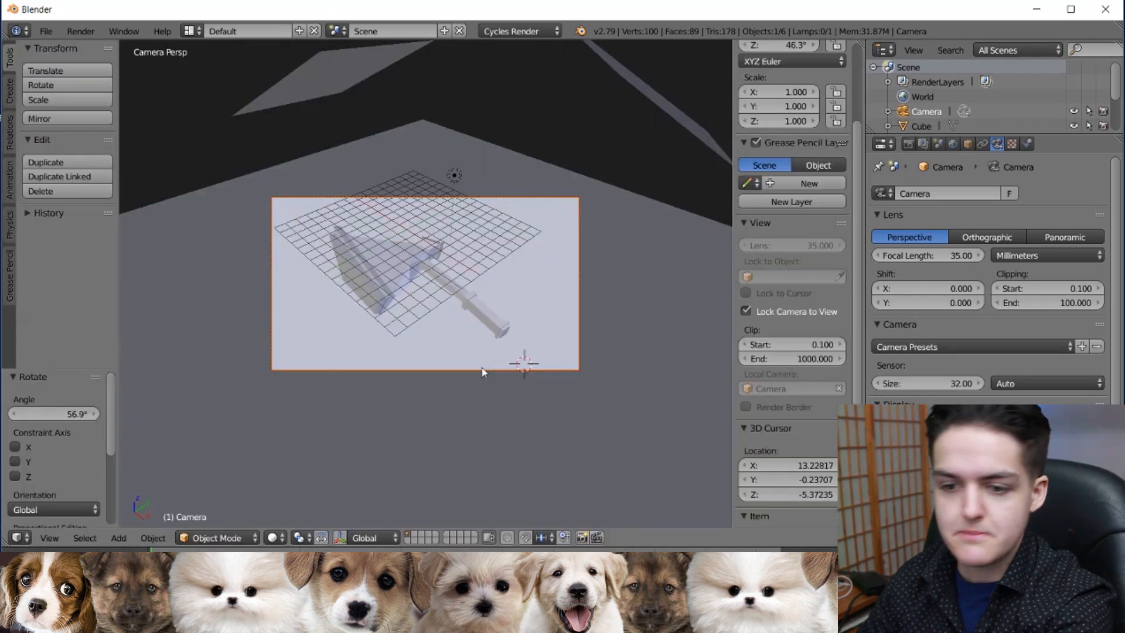
Step: Enlarge the Outliner to list every object and rename the hammer mesh as hammer
middle_drag(480, 370, 449, 354)
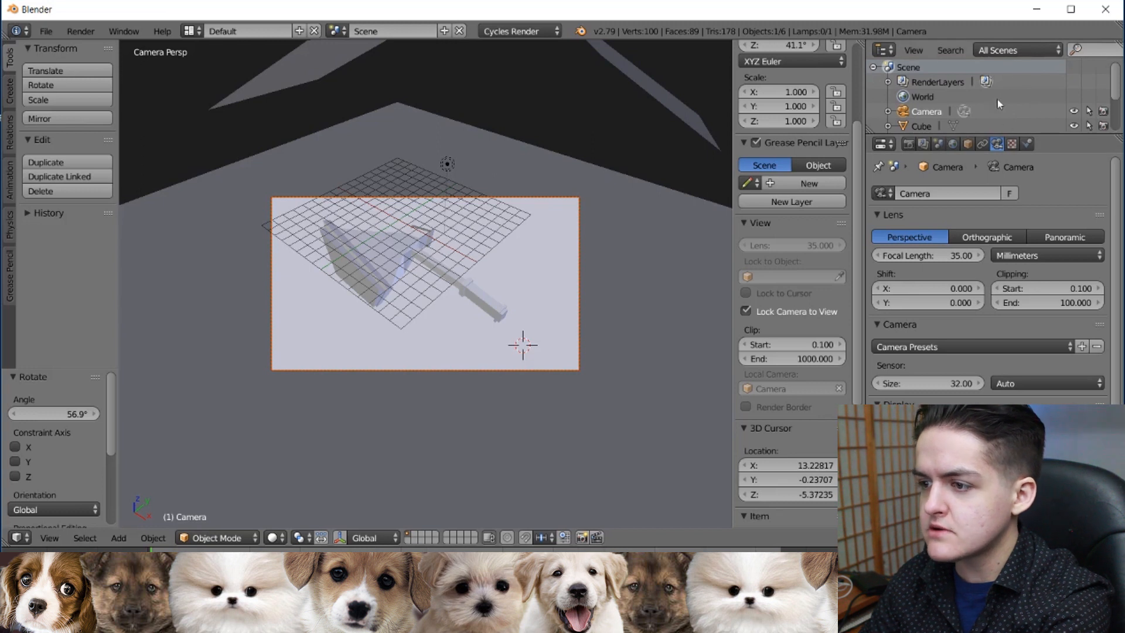
drag(1067, 137, 1064, 275)
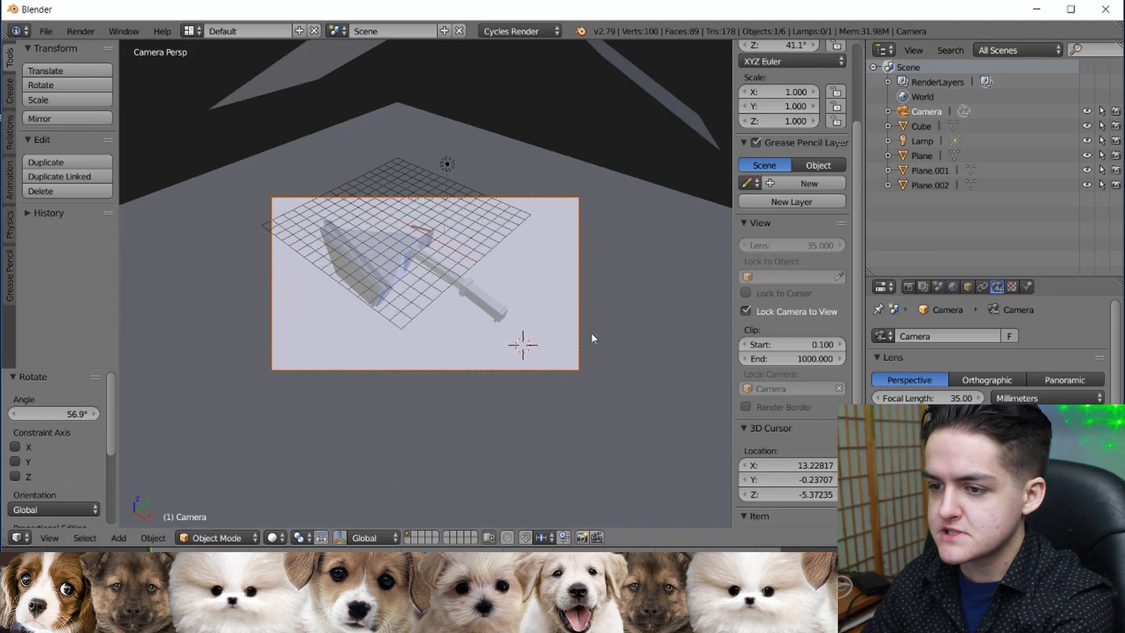
right_click(515, 283)
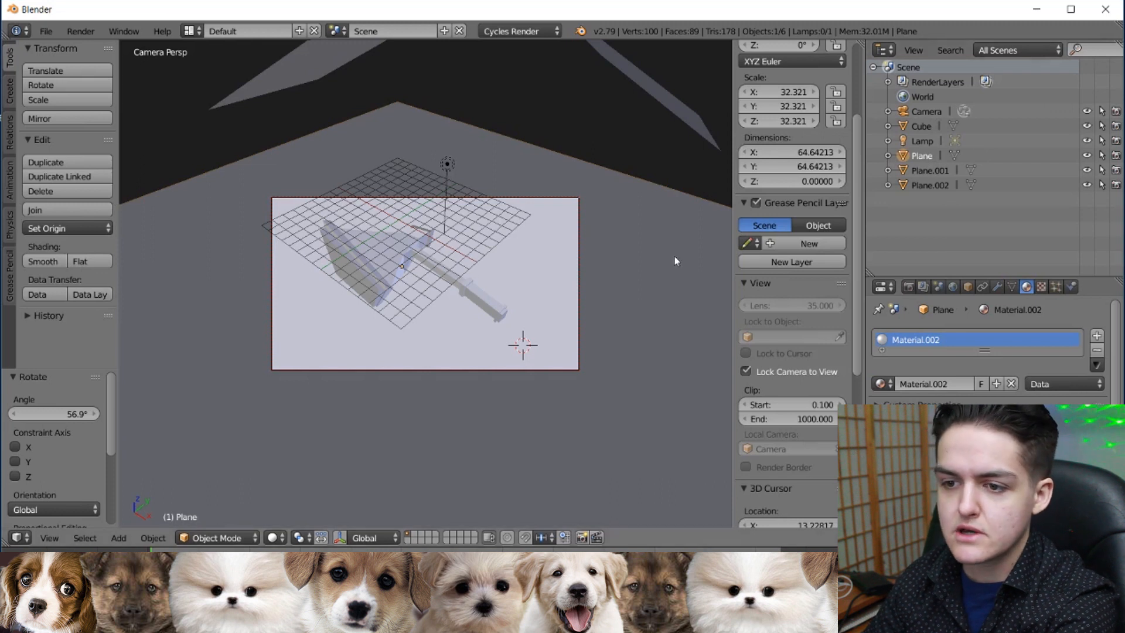
right_click(368, 252)
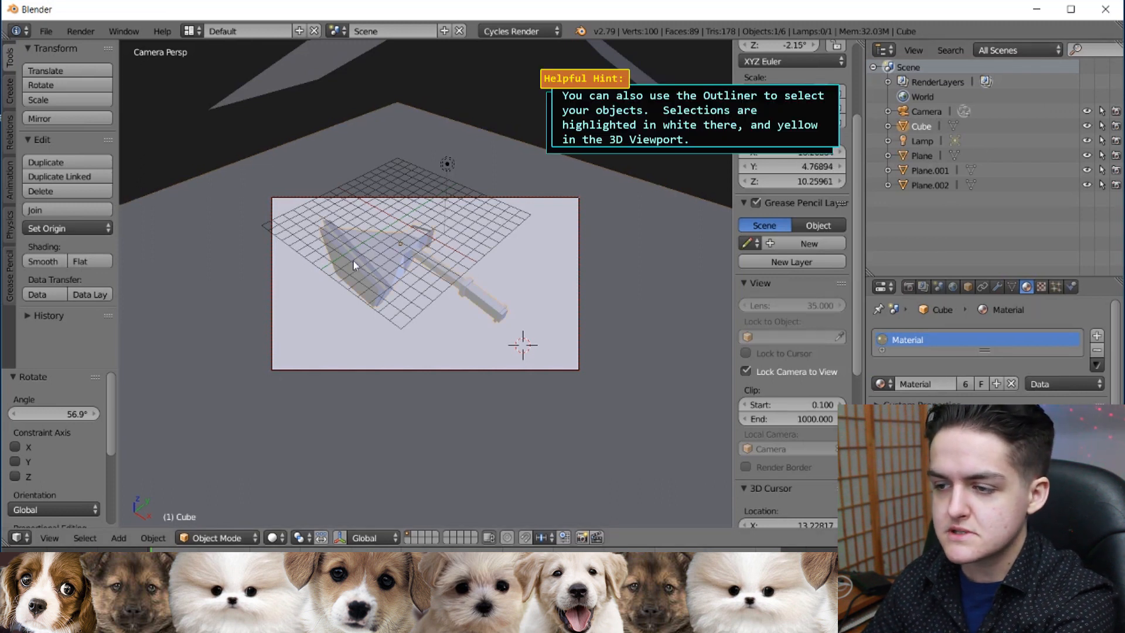
double_click(926, 126)
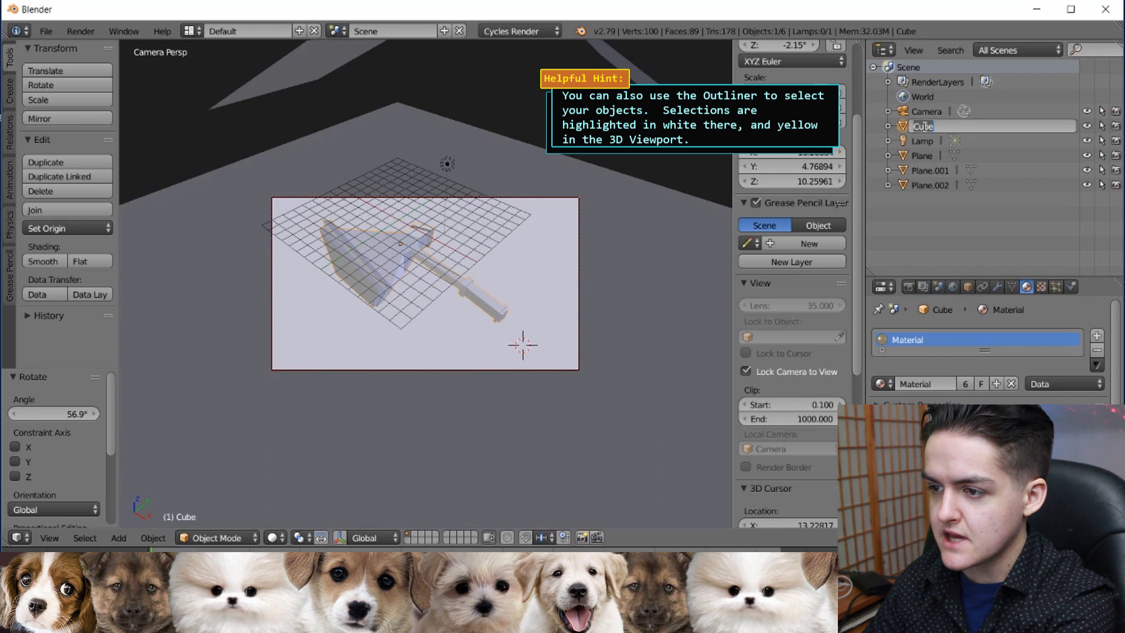
text(bl)
key(BackSpace)
key(BackSpace)
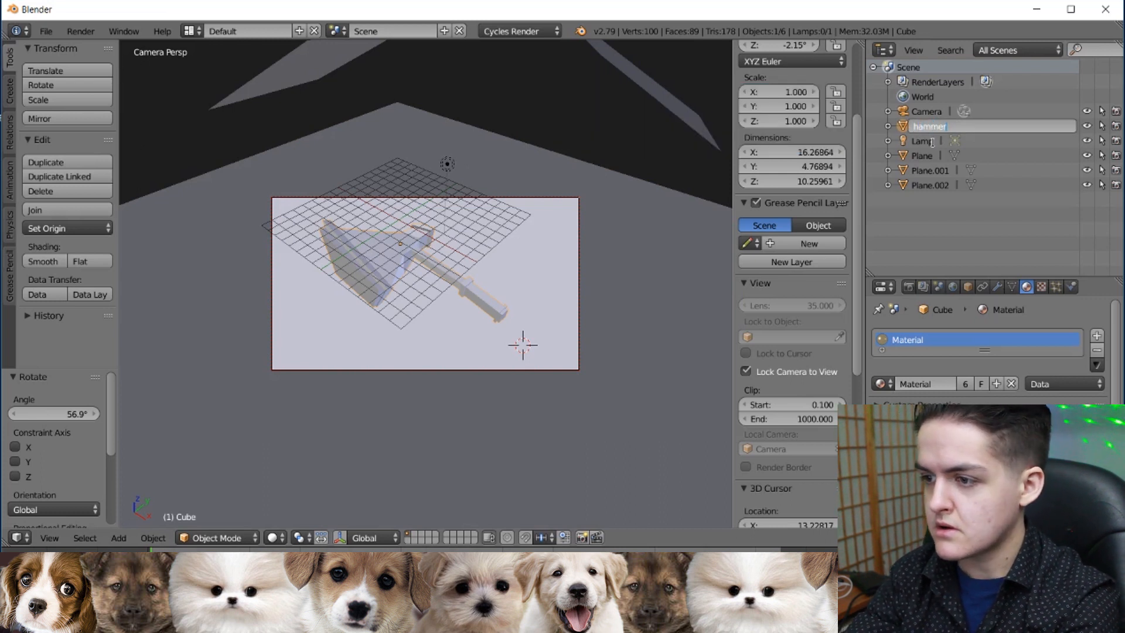
text(hammer)
key(Return)
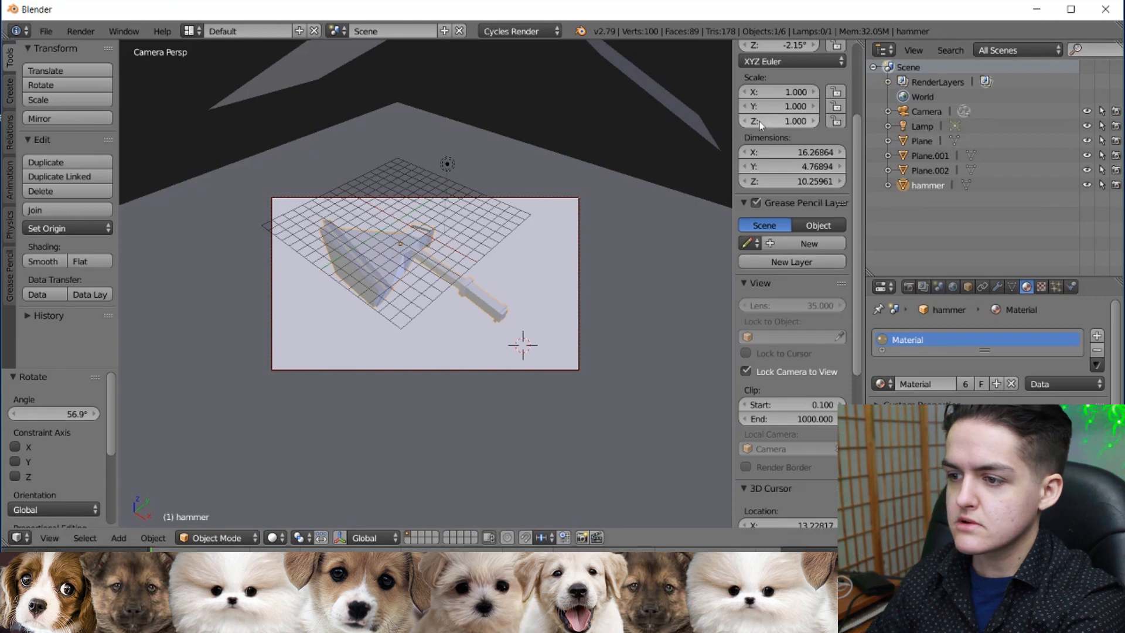
Step: Select the first emissive plane, on the blade side of the hammer, and rename it as light
right_click(324, 83)
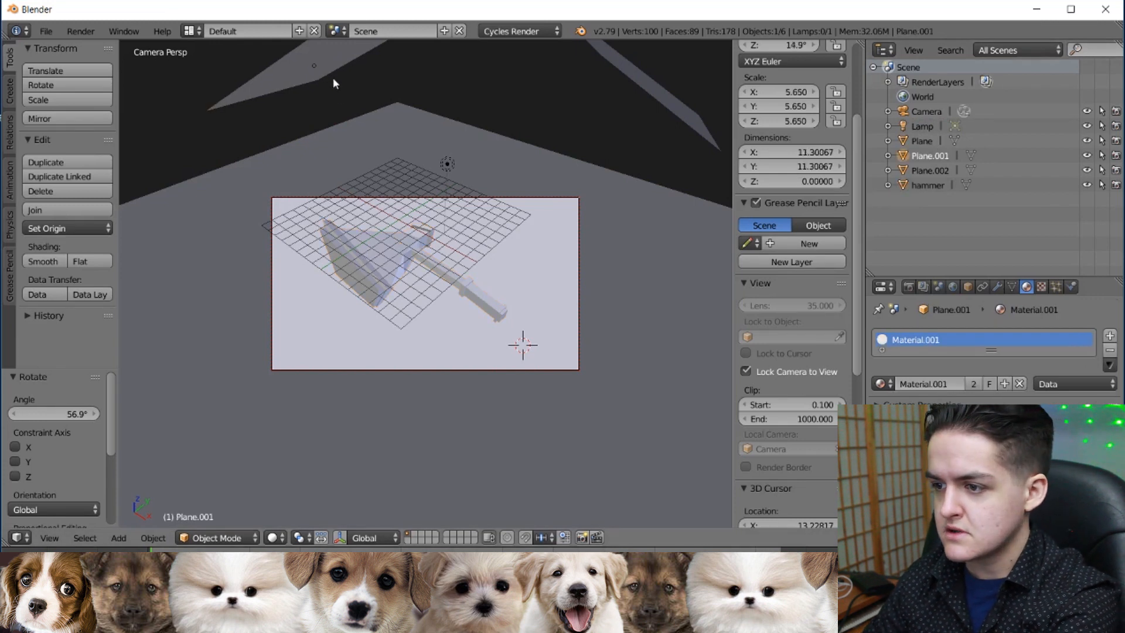
double_click(937, 156)
text(light)
key(Return)
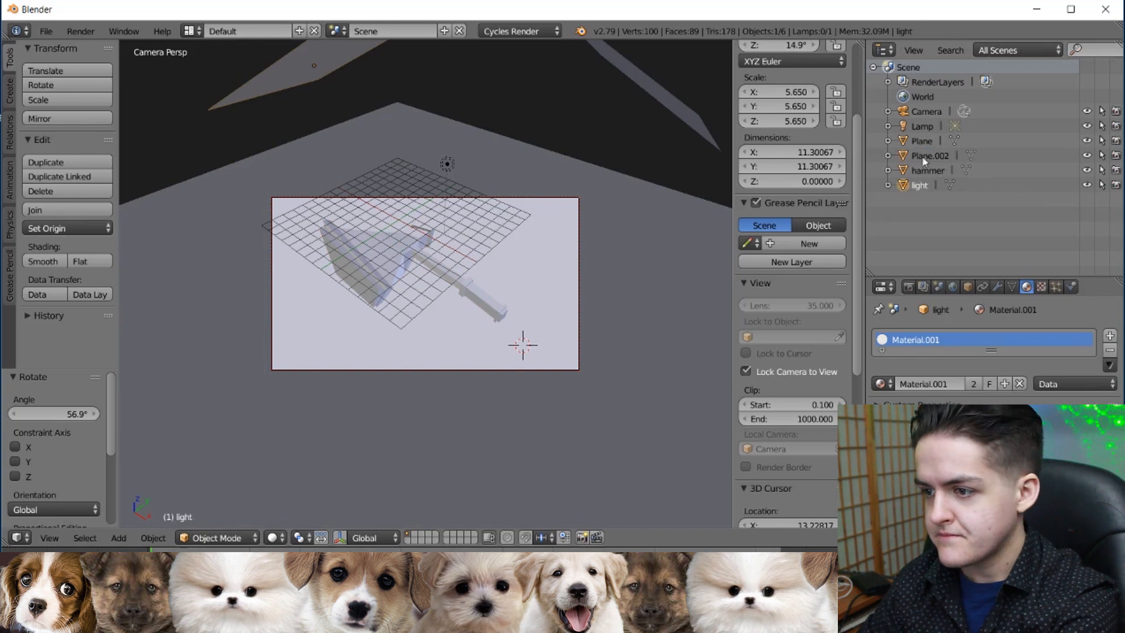
Step: Select the duplicated emissive plane on the handle side and rename it as light2
right_click(655, 91)
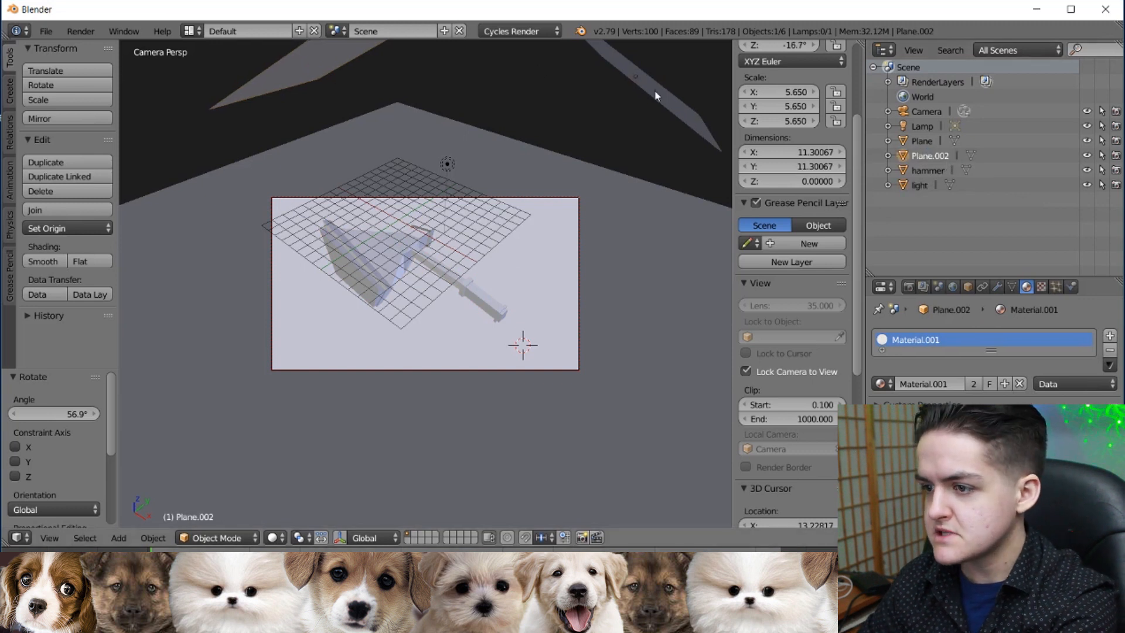
double_click(933, 157)
text(light)
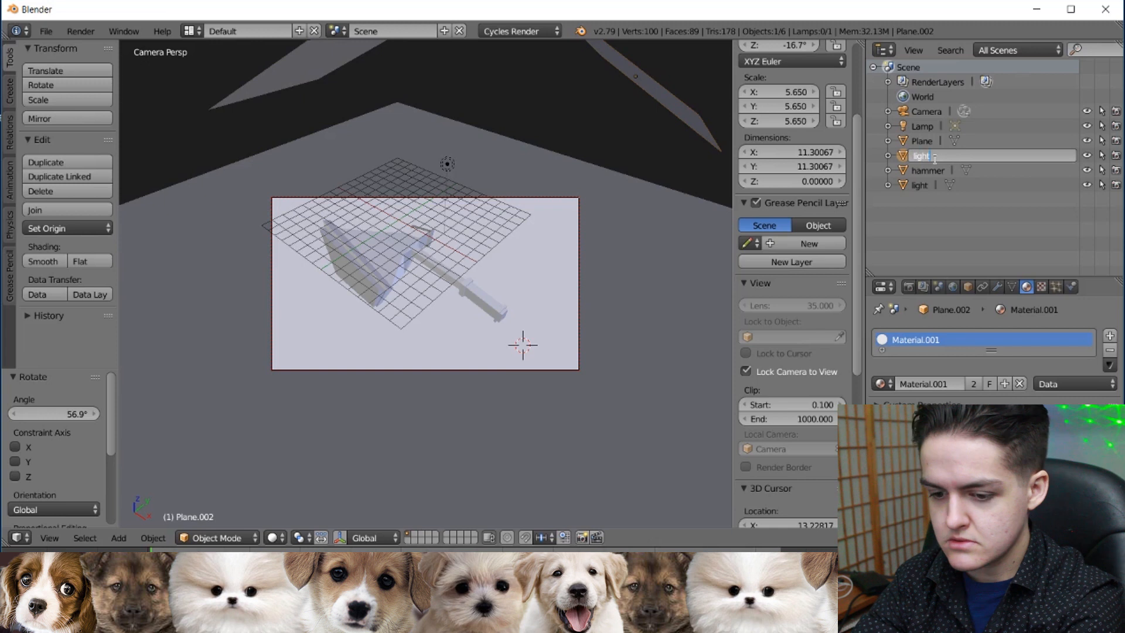
text(2)
key(Return)
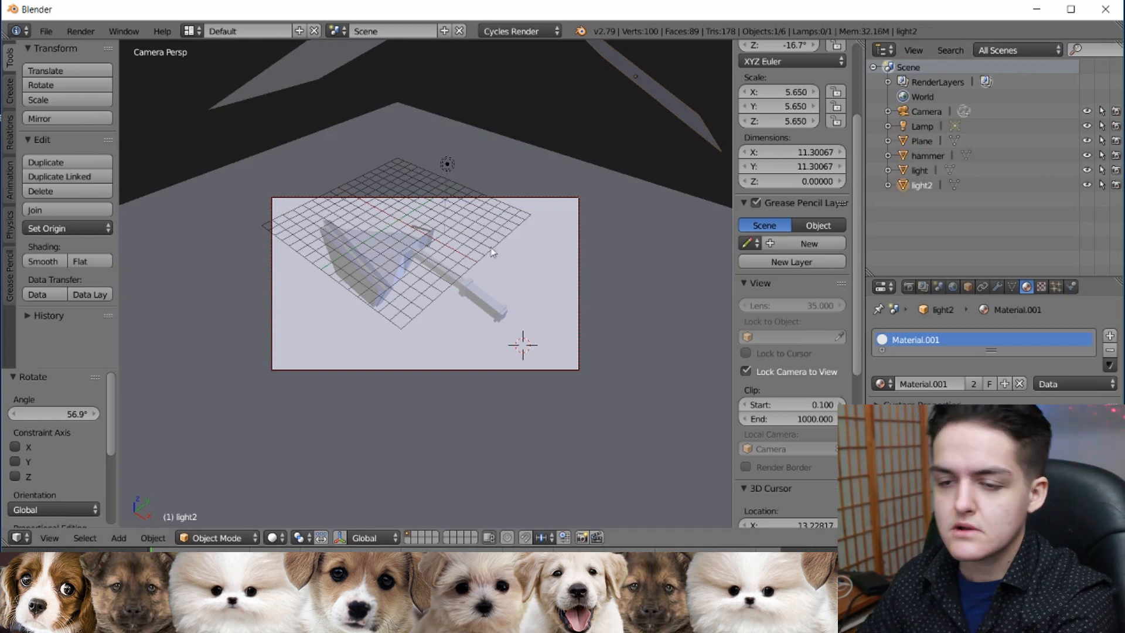
Step: Hide the floor plane in the viewport and exclude it from rendering
middle_drag(479, 254, 510, 276)
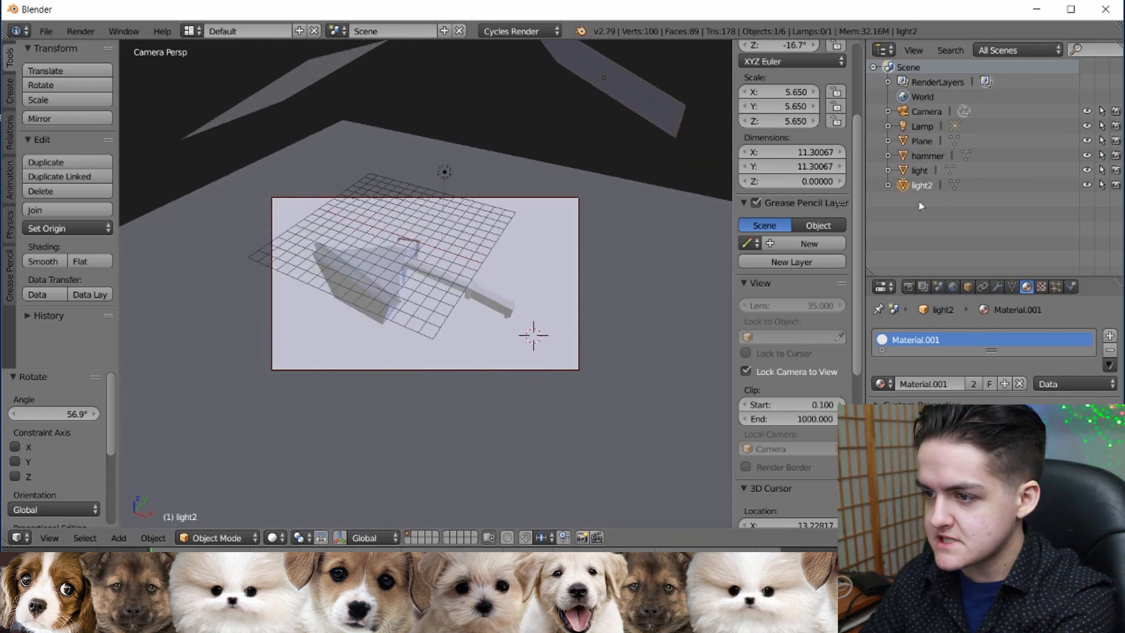
click(1087, 141)
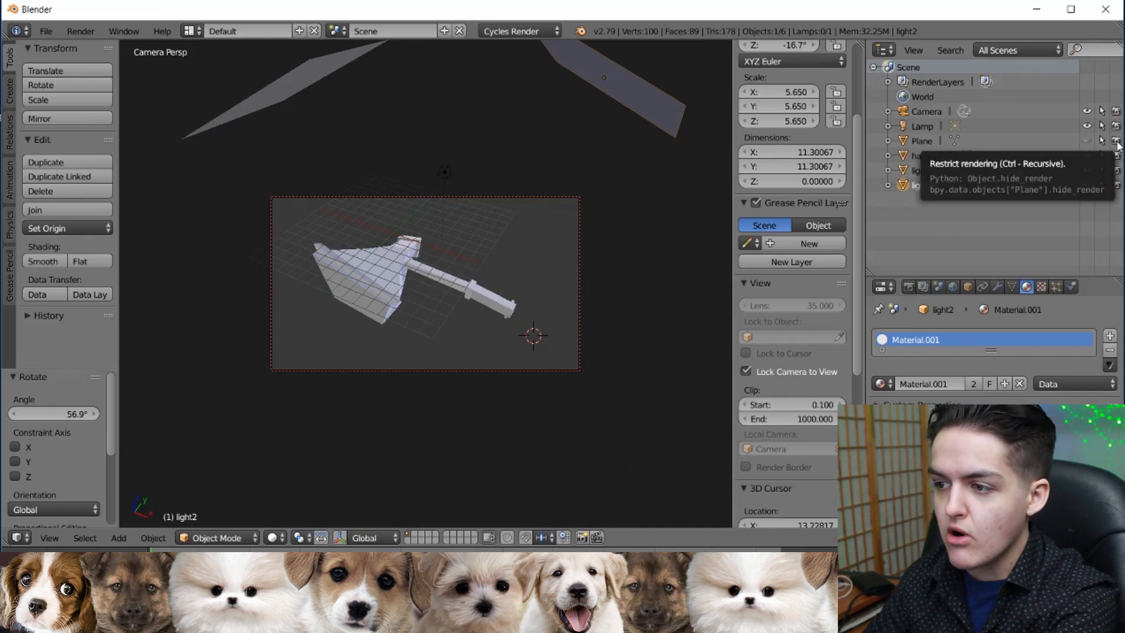
click(1117, 141)
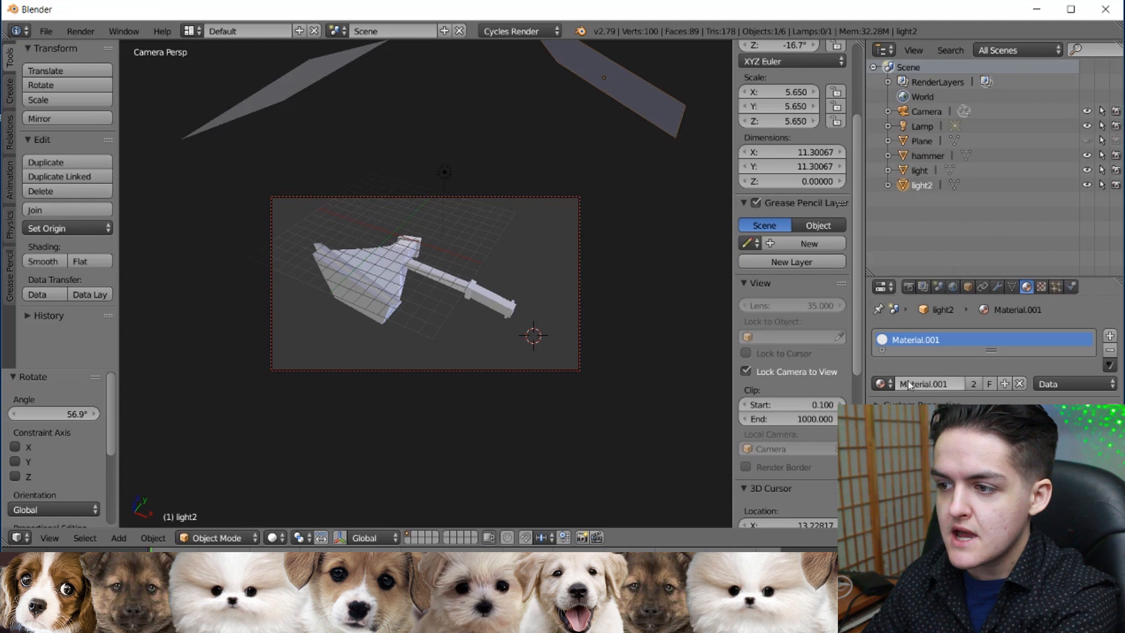
Step: Render the image without the floor, return to the scene and restore the floor plane's visibility
click(81, 26)
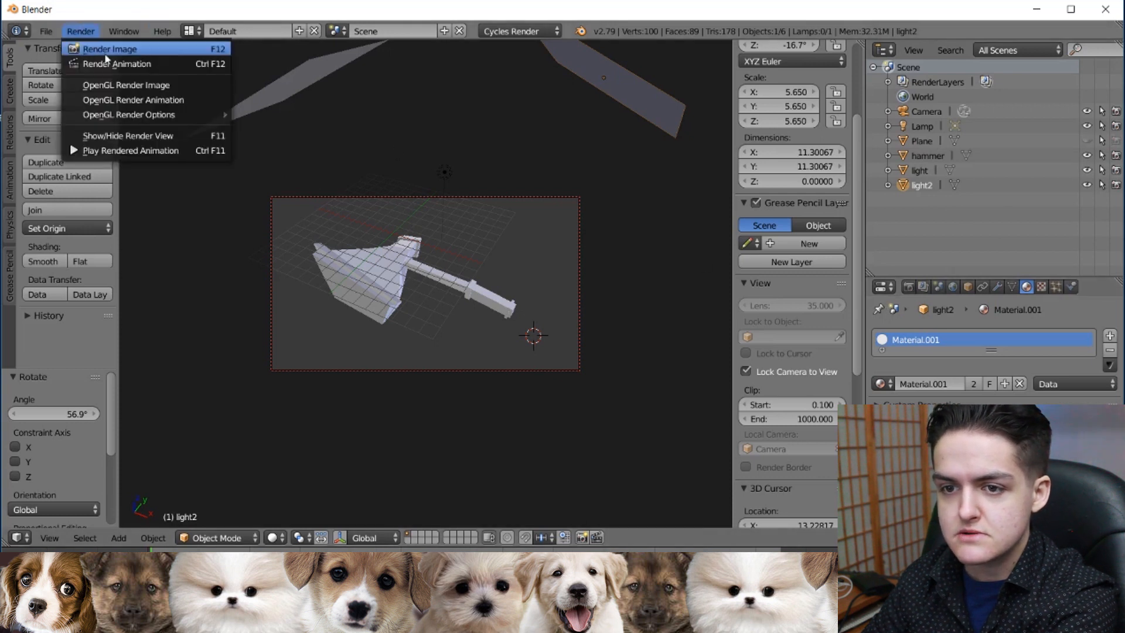
click(103, 49)
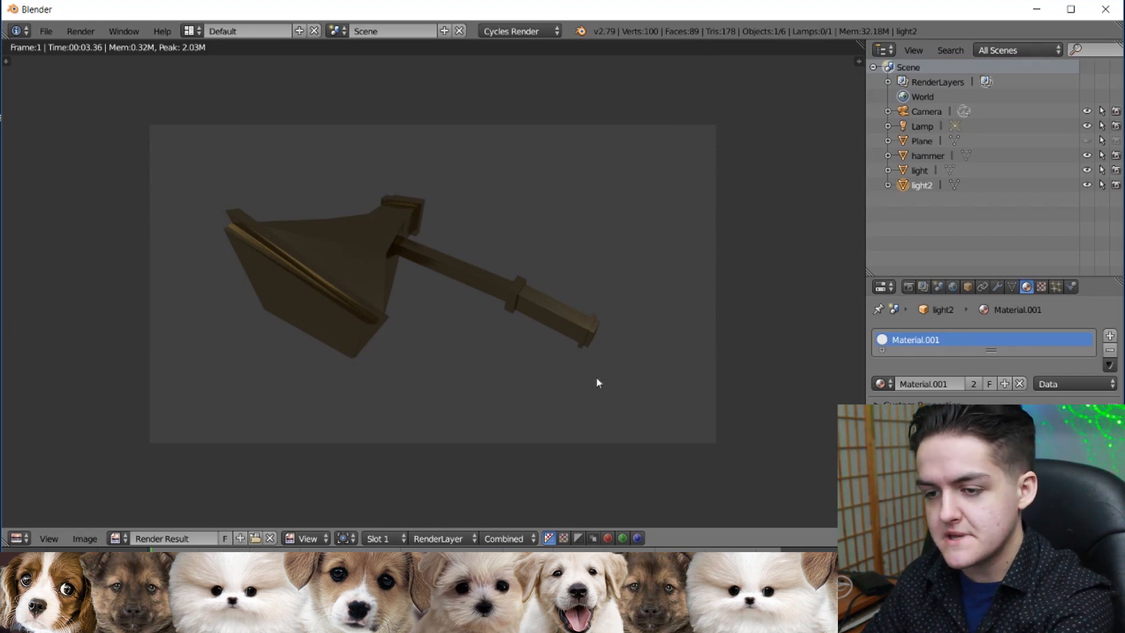
key(Escape)
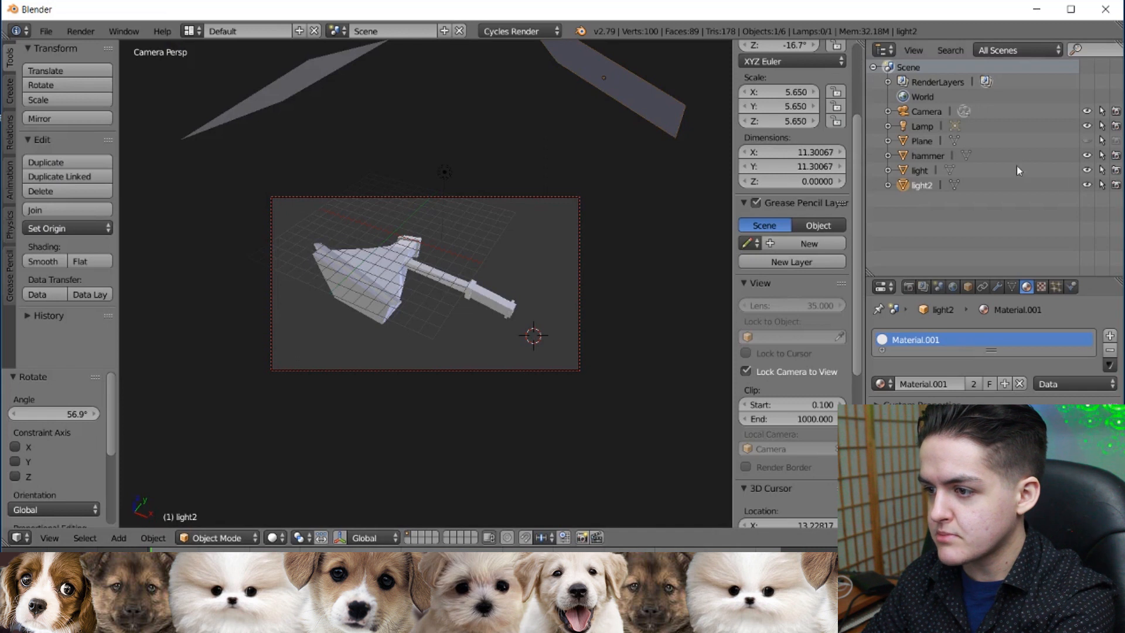
click(1087, 141)
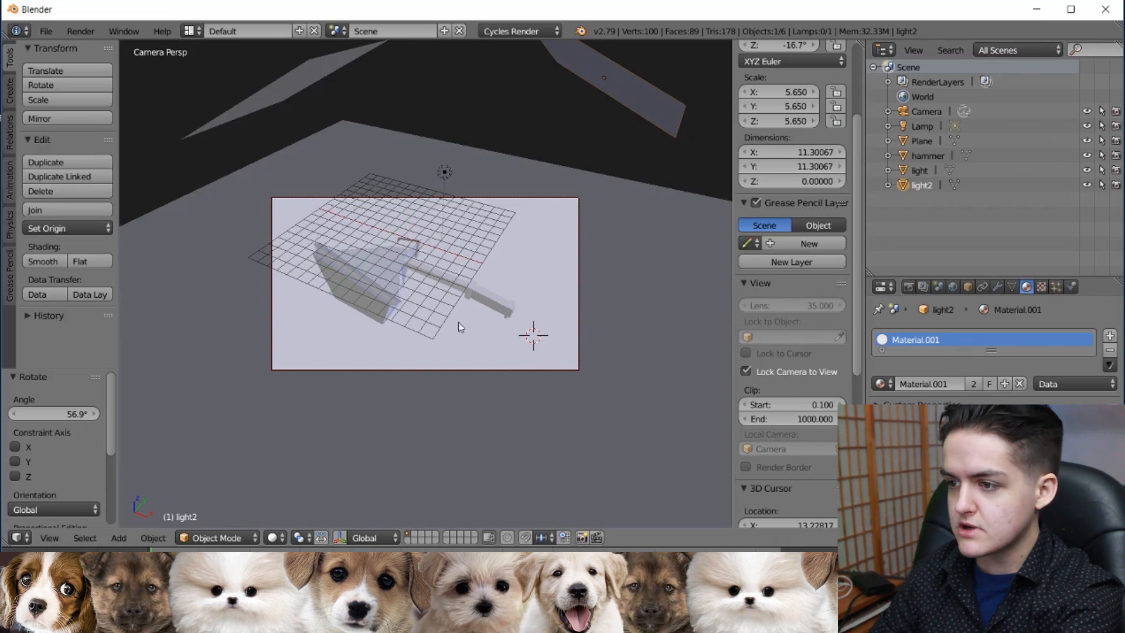
Step: Move the hammer to the second layer and display that layer
middle_drag(465, 329, 424, 221)
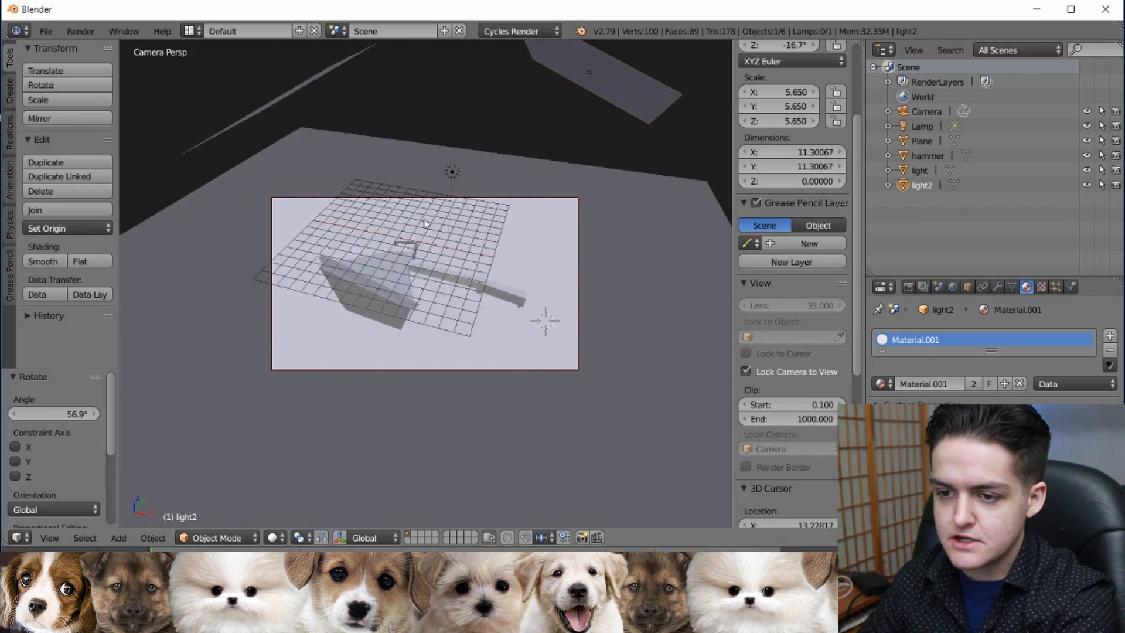
right_click(384, 278)
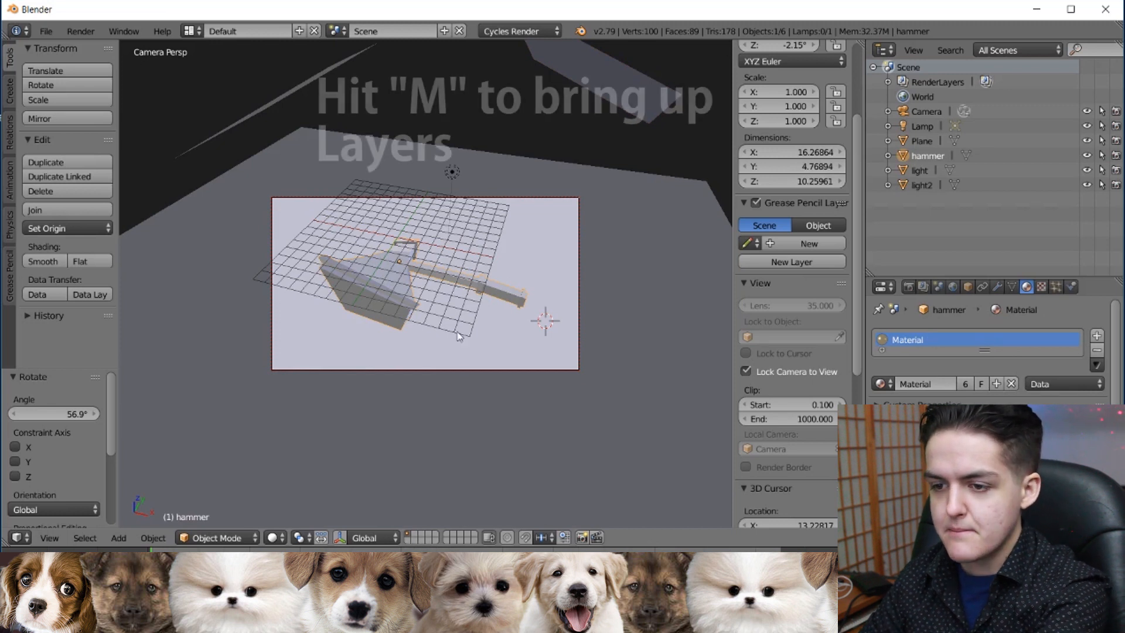
key(m)
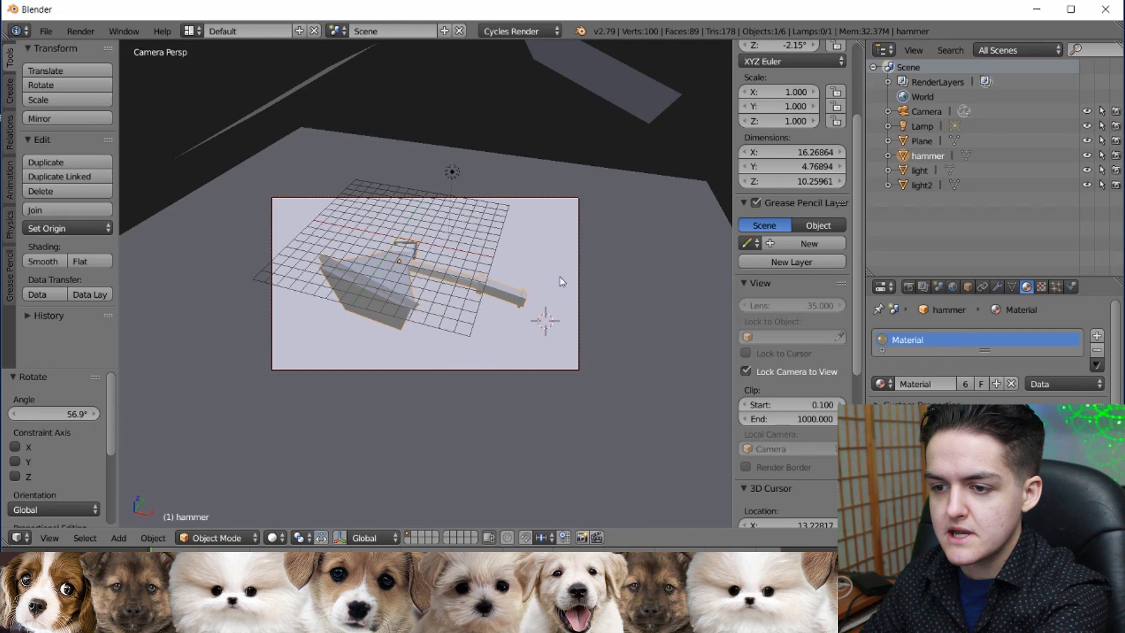
key(m)
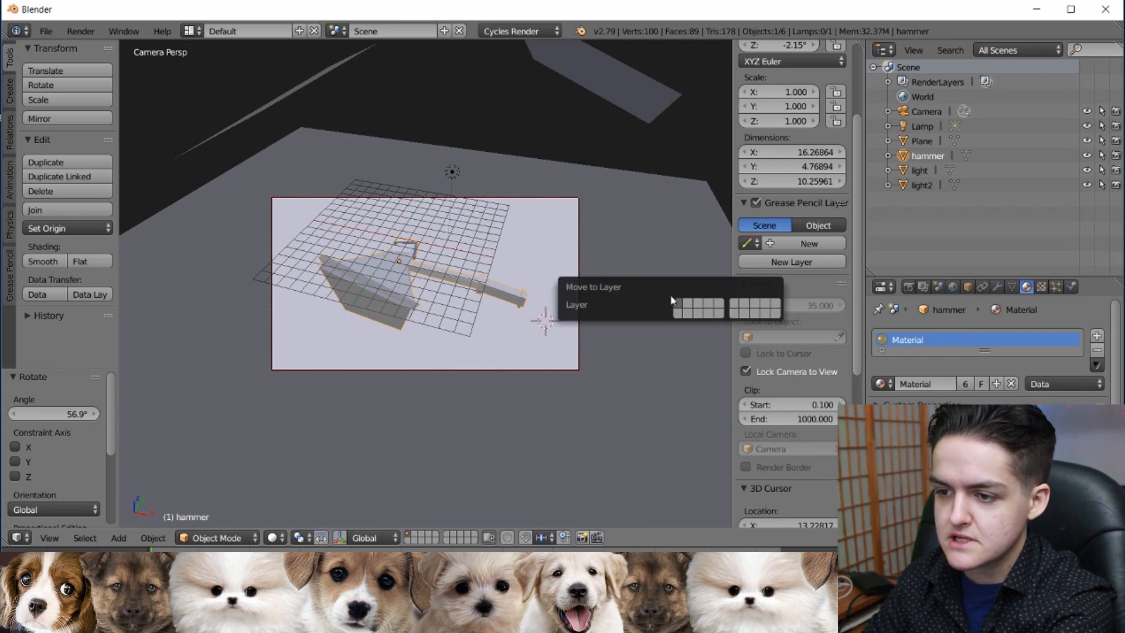
click(687, 304)
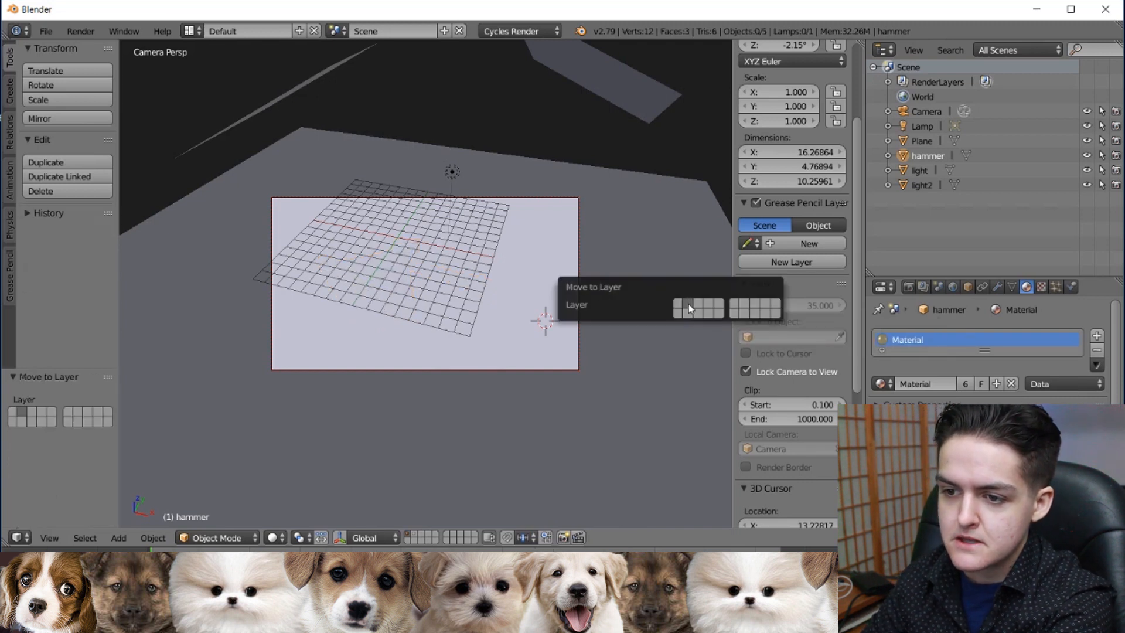
click(416, 535)
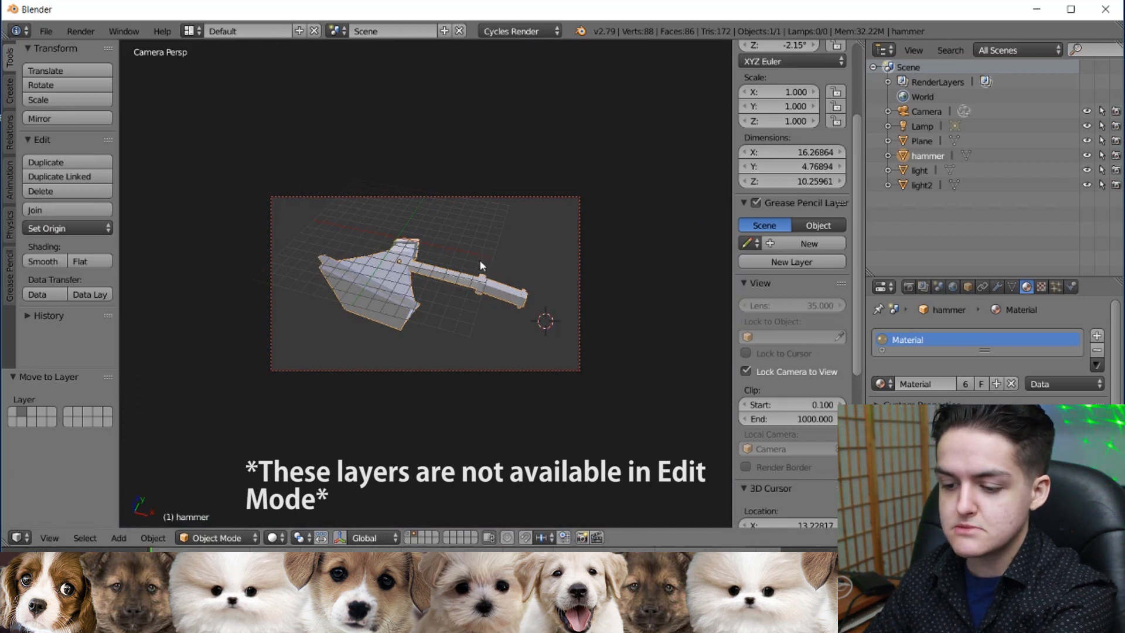
Step: Move the hammer back to the first layer and display the first layer
key(m)
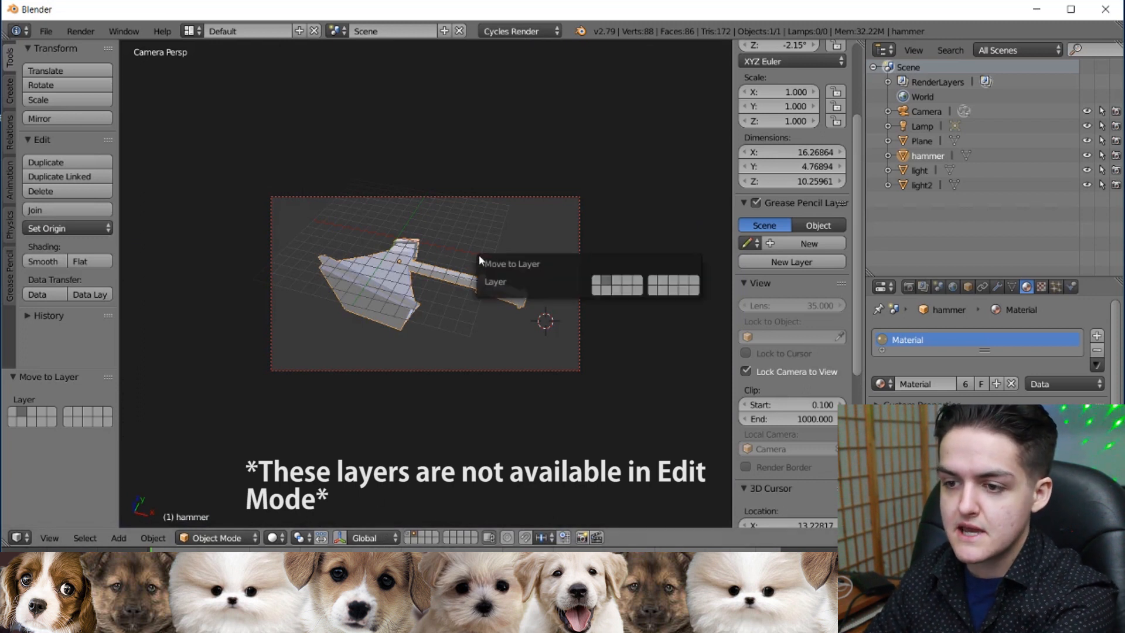
click(595, 283)
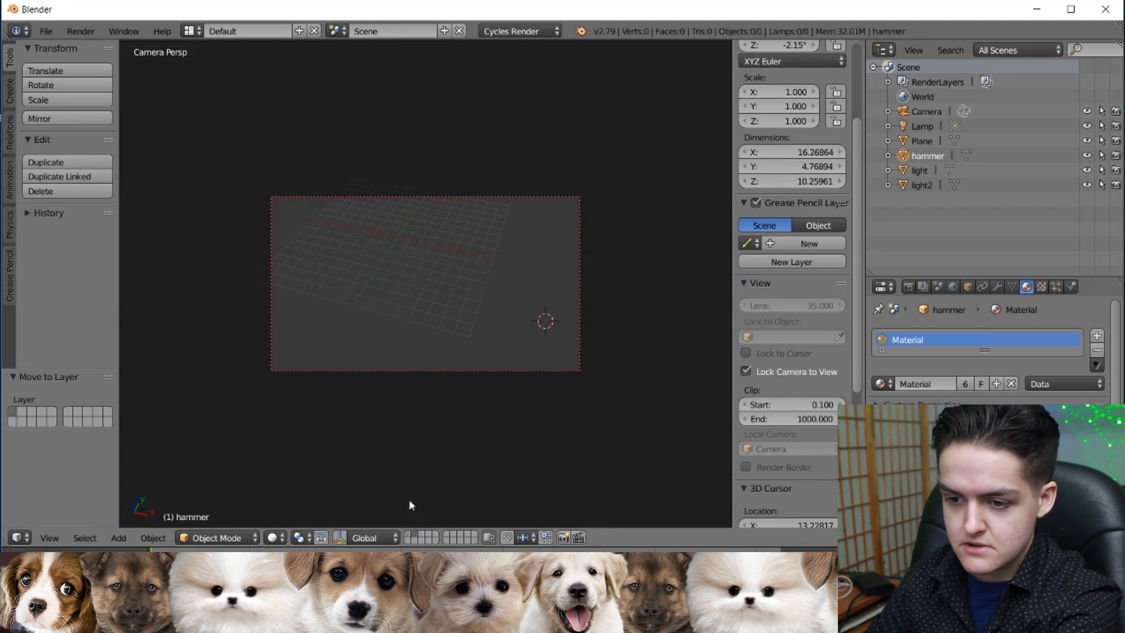
click(408, 536)
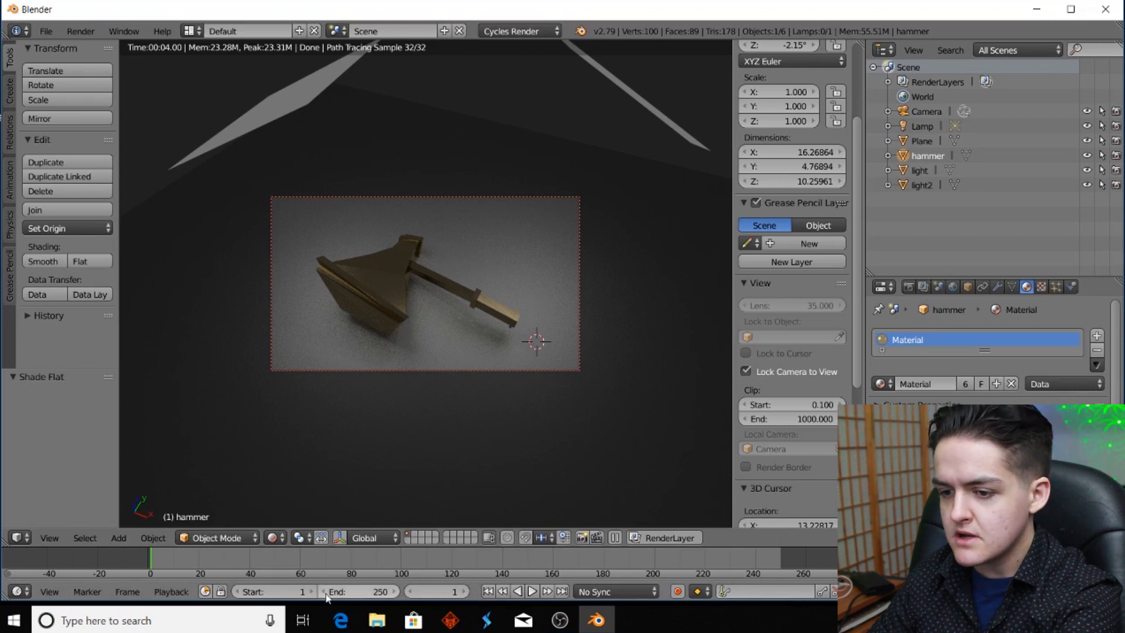
Step: Play the scene's timeline and stop playback at frame 160
click(532, 591)
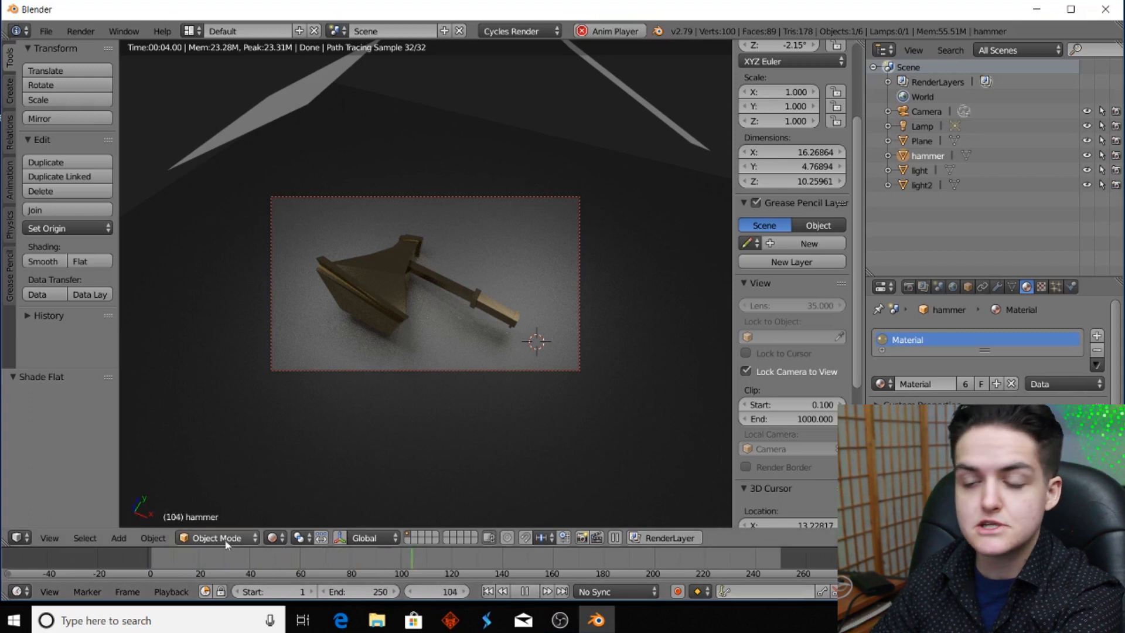
click(525, 591)
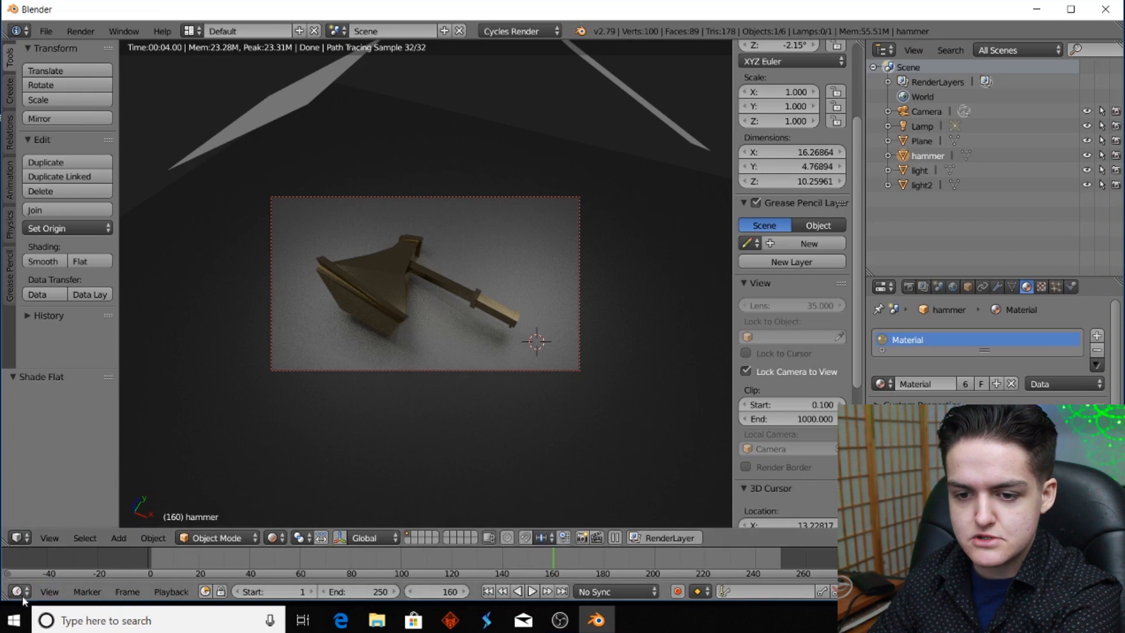
Step: Switch the main editor to Properties to view the render and output settings, and return it to the 3D View
click(22, 539)
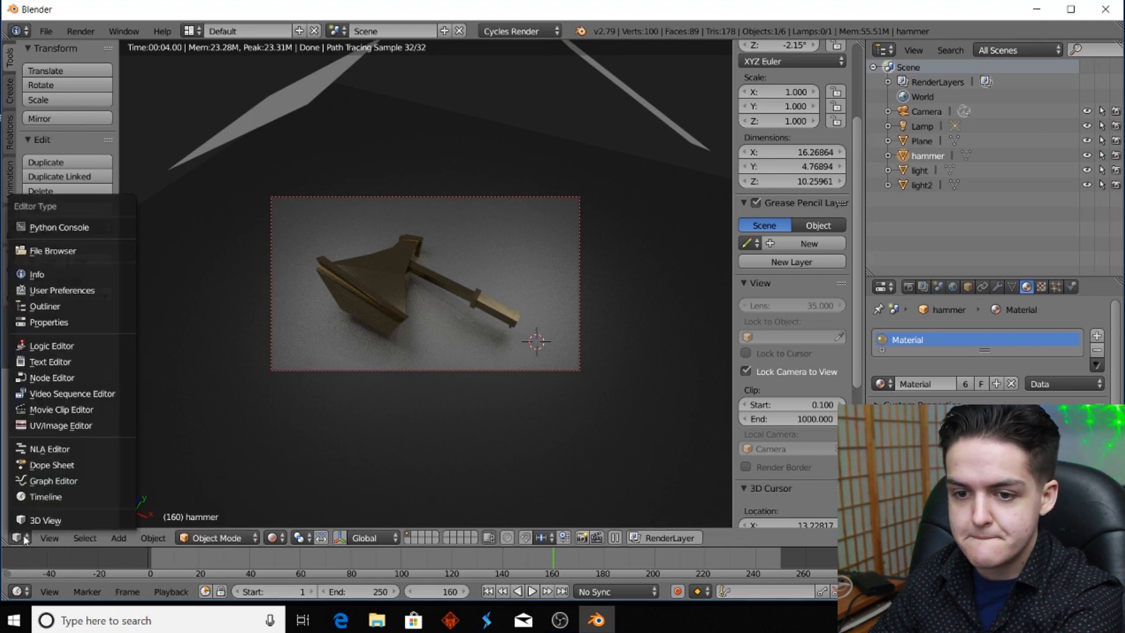
click(97, 322)
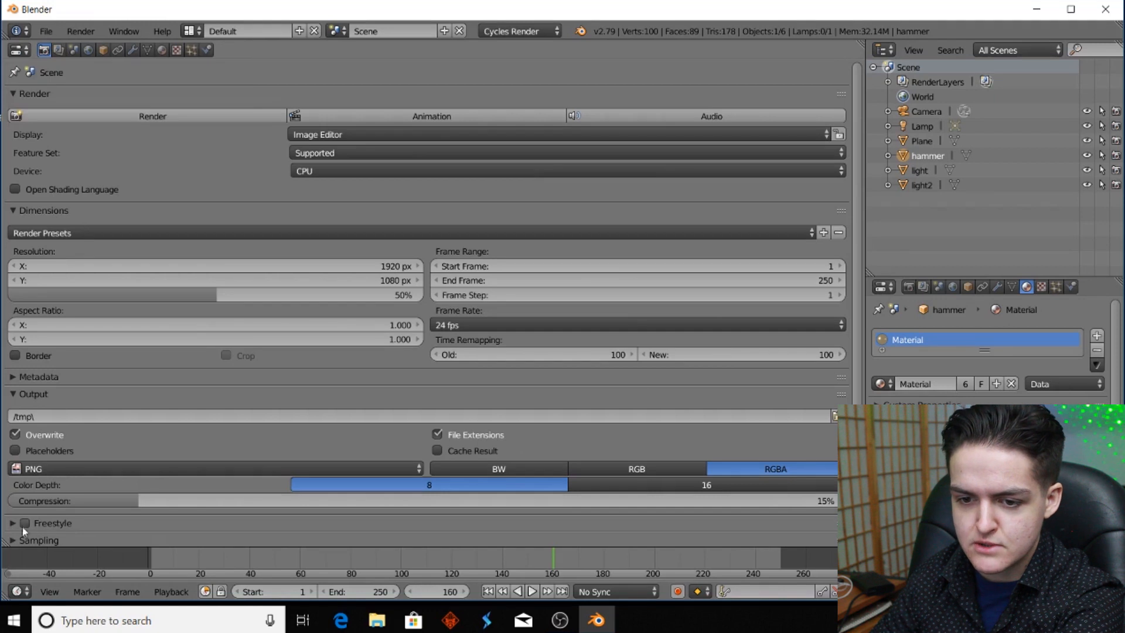
click(24, 50)
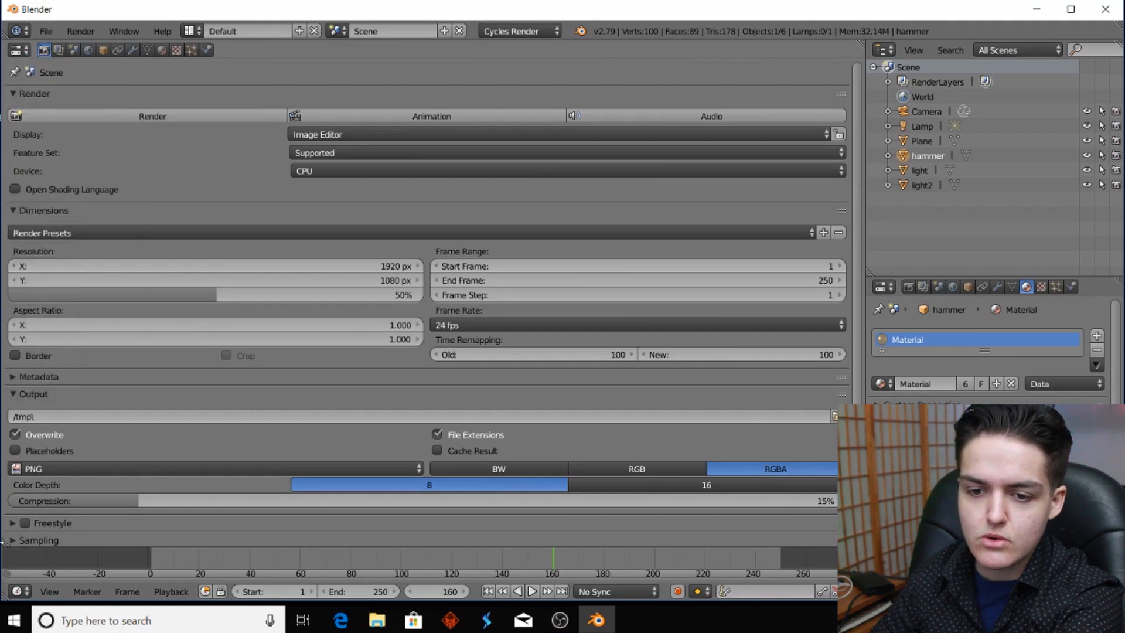
click(23, 51)
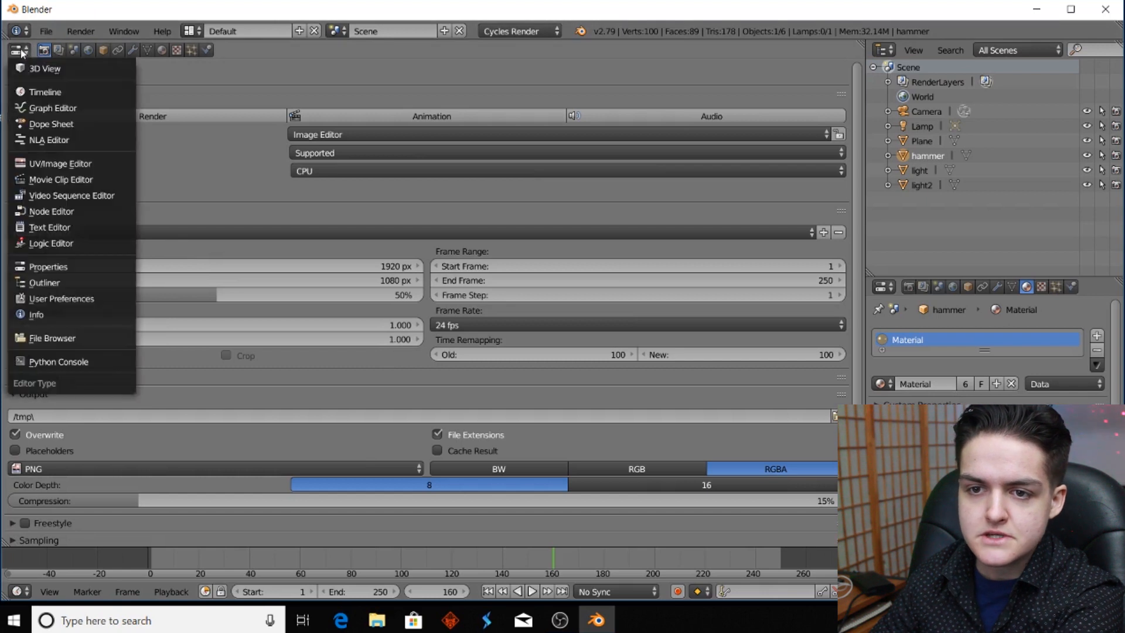
click(36, 69)
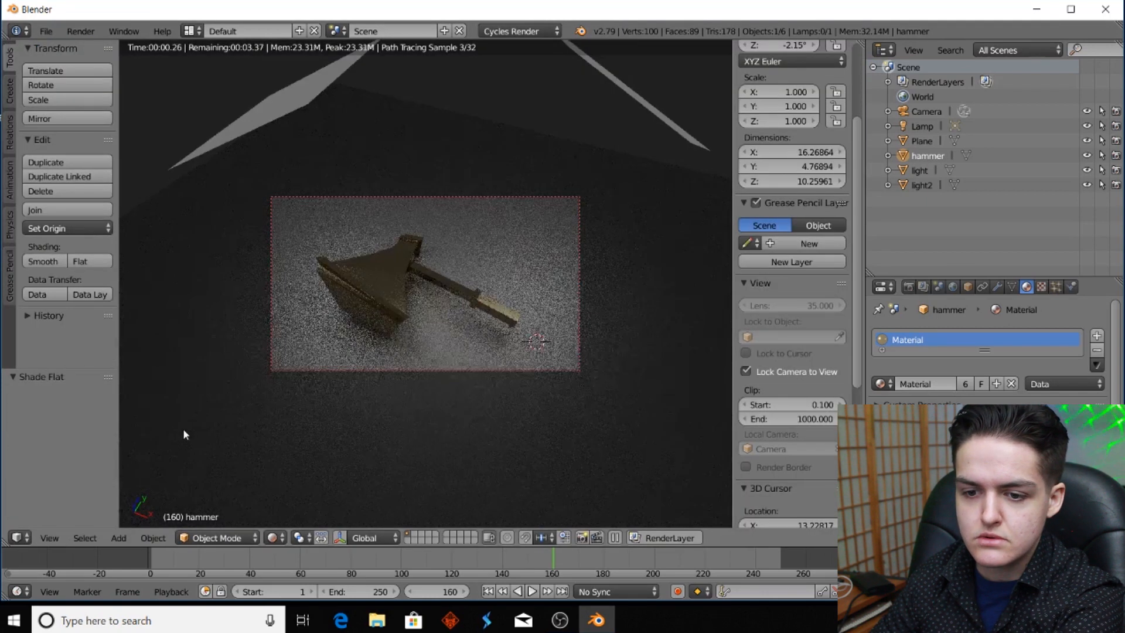
Step: Open the hammer's material in the Node Editor and move the Material Output node farther from the Glossy BSDF node
click(29, 538)
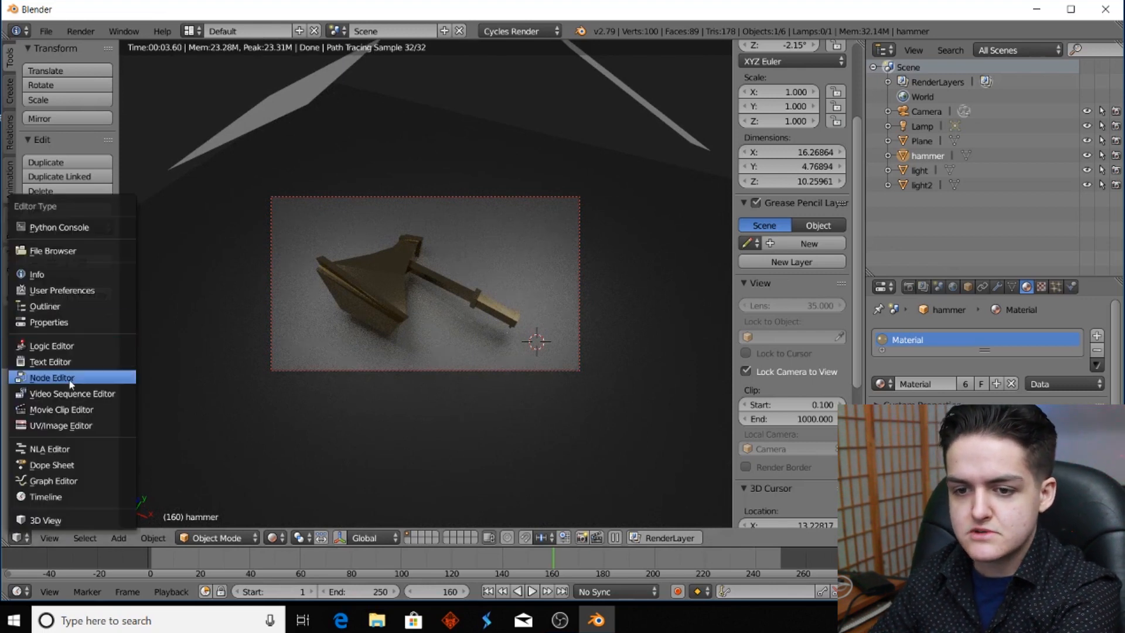
click(21, 538)
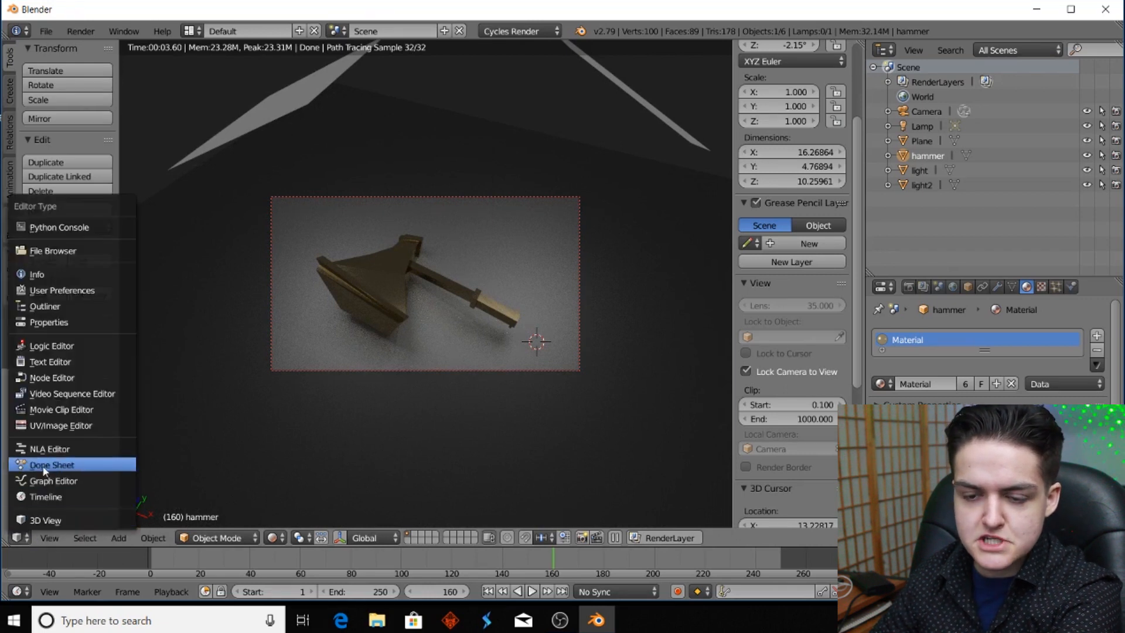
click(60, 379)
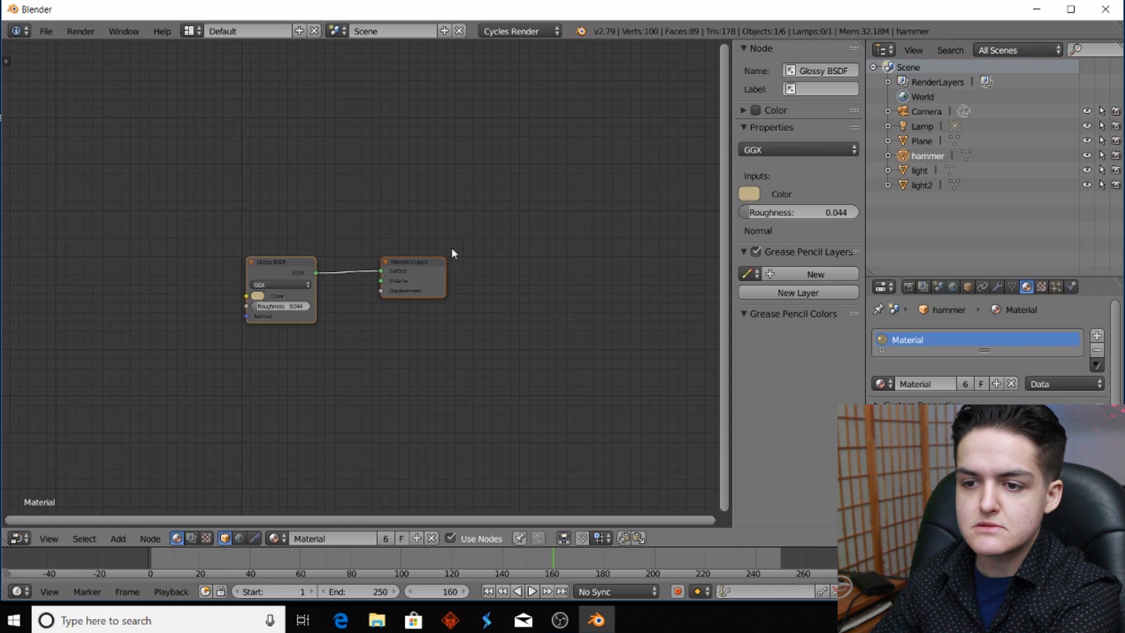
drag(397, 264, 506, 260)
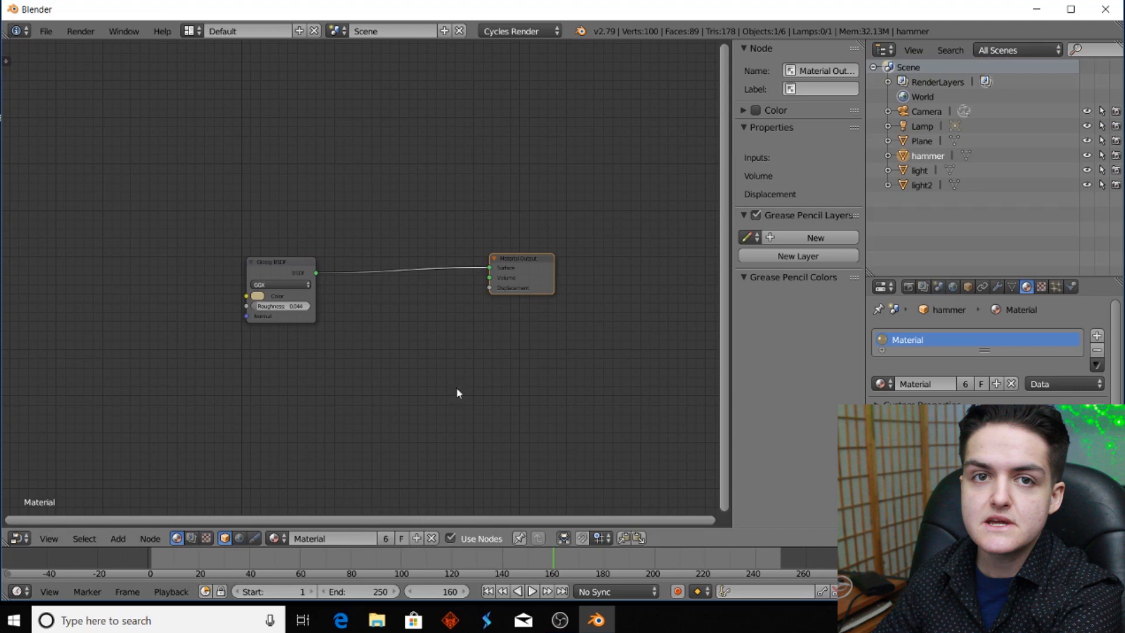
Step: Return the main editor to the 3D View and render the image from the camera
click(19, 538)
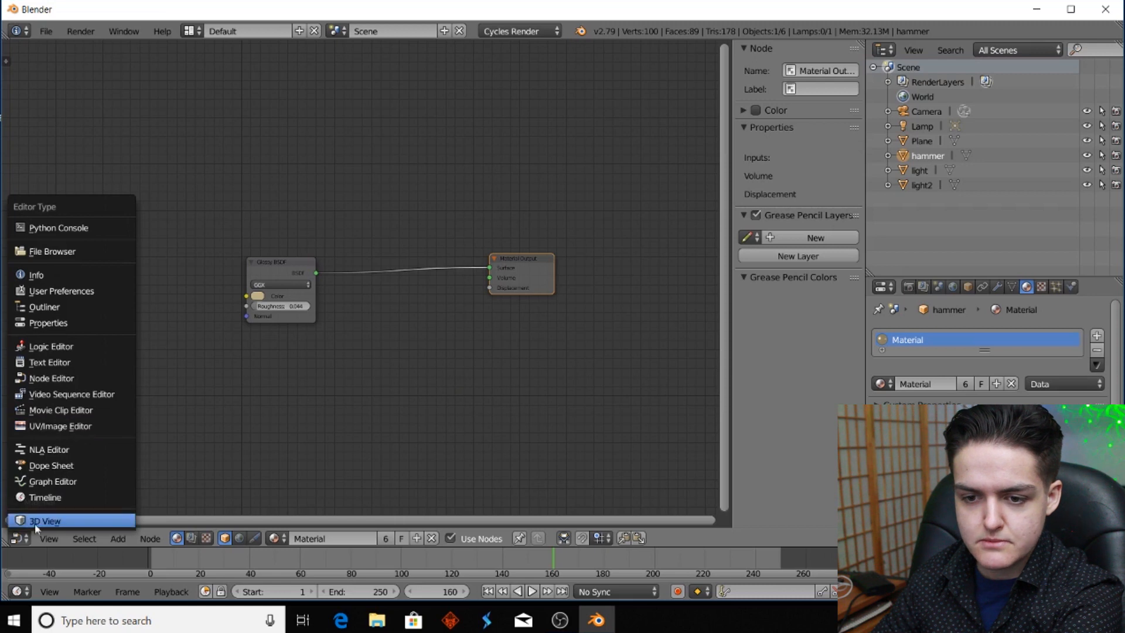
click(36, 522)
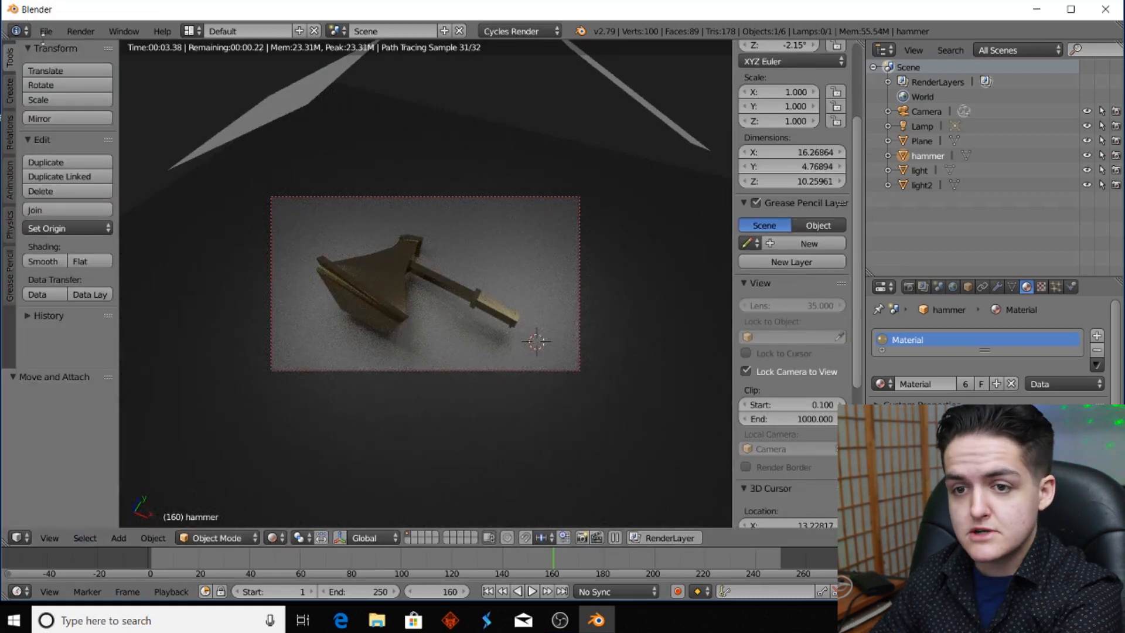
click(80, 31)
click(99, 43)
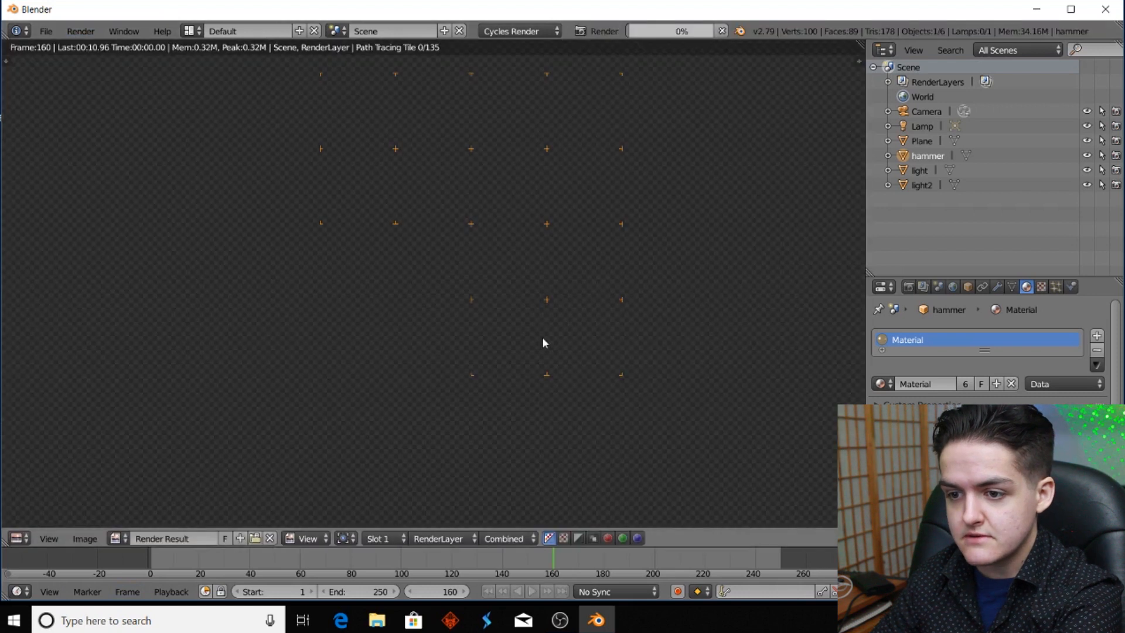